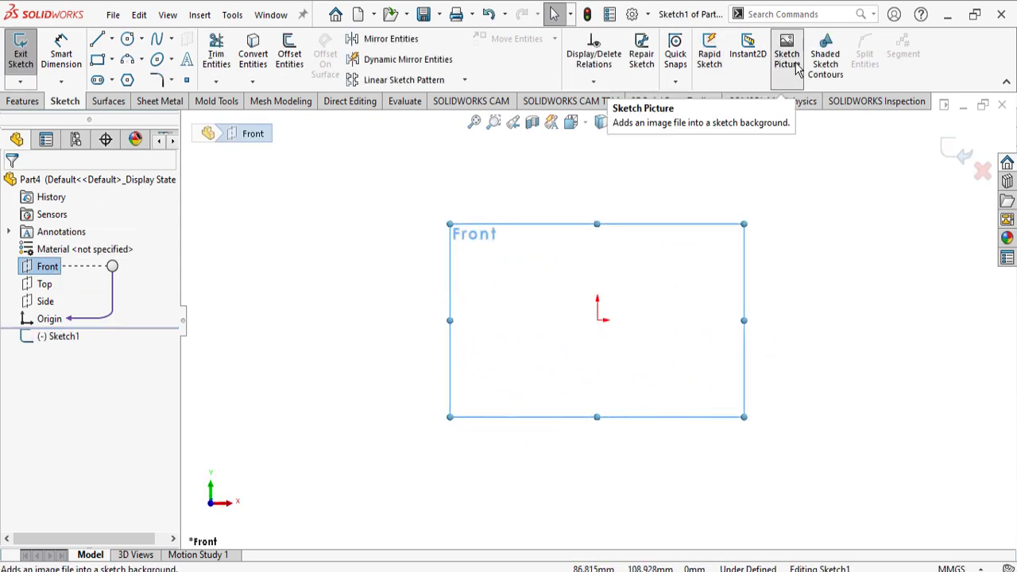
# Search the available commands for "pict"
pyautogui.click(786, 223)
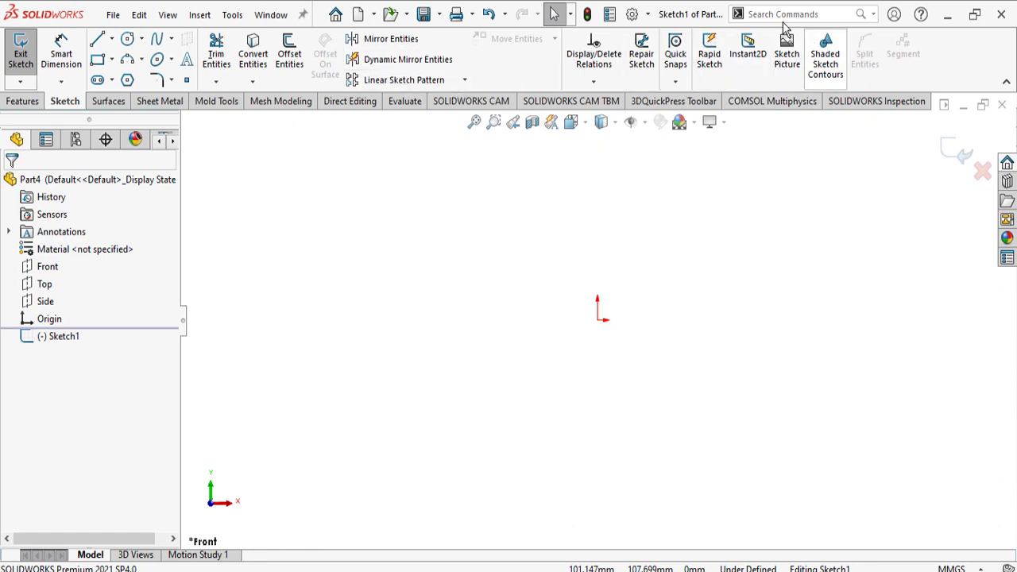
pyautogui.click(873, 14)
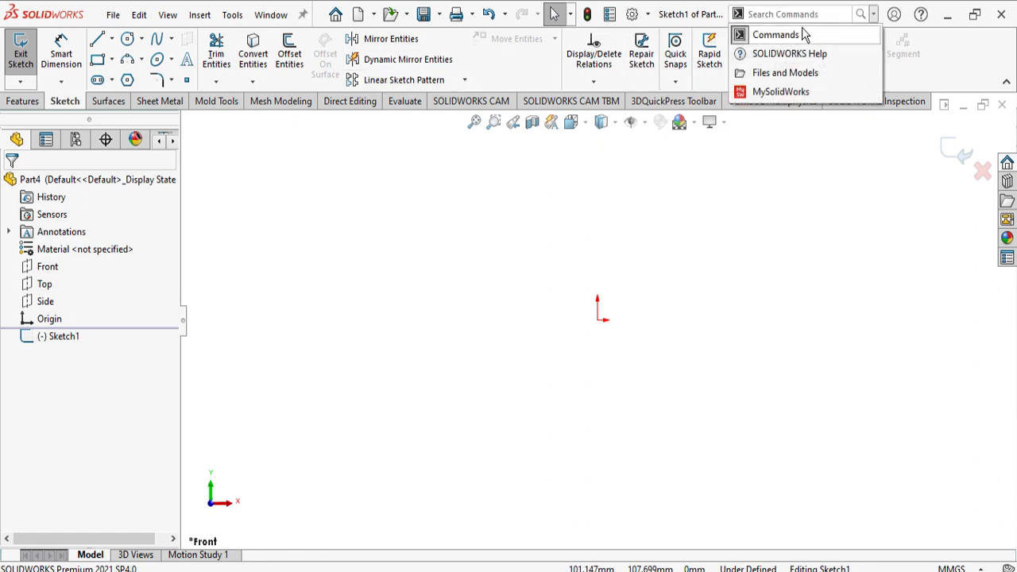
pyautogui.click(777, 36)
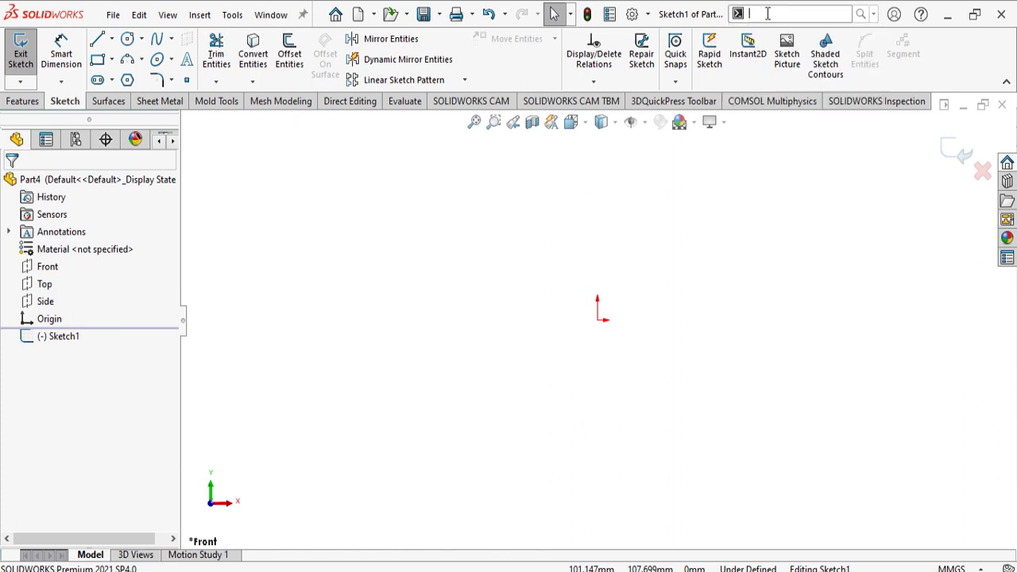
pyautogui.write('ske')
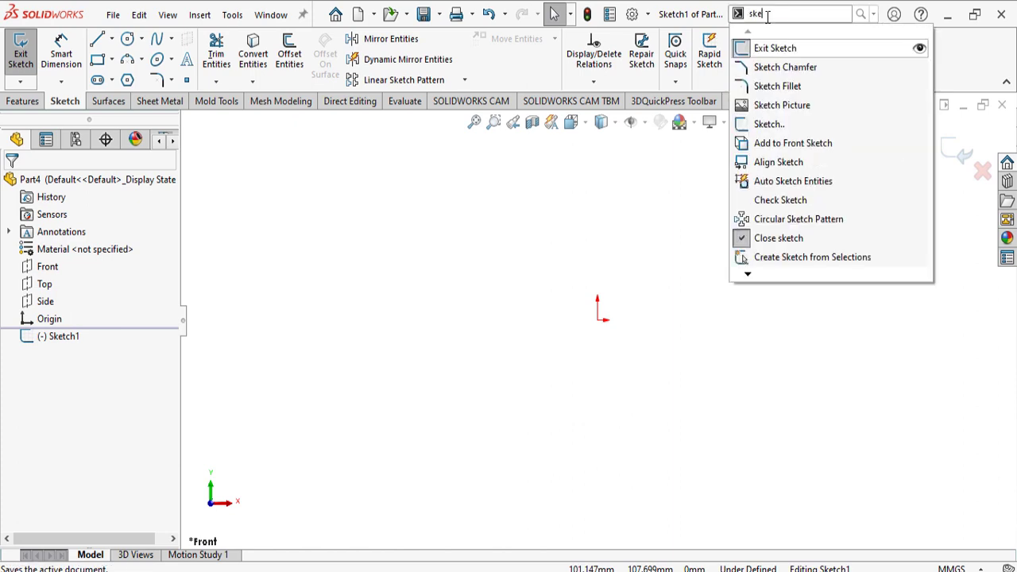
pyautogui.press('BackSpace')
pyautogui.press('BackSpace')
pyautogui.press('BackSpace')
pyautogui.write('p')
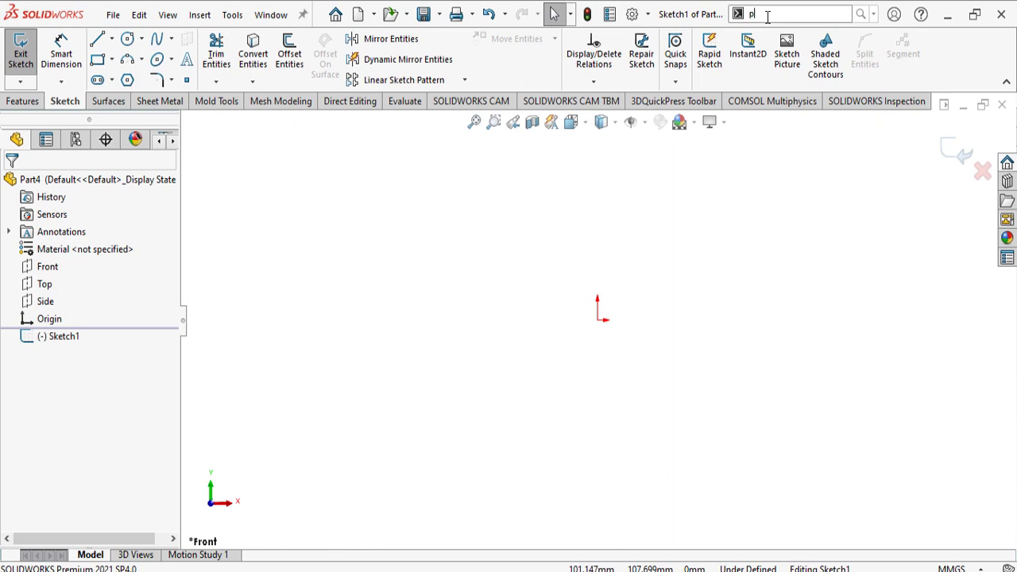
pyautogui.write('ict')
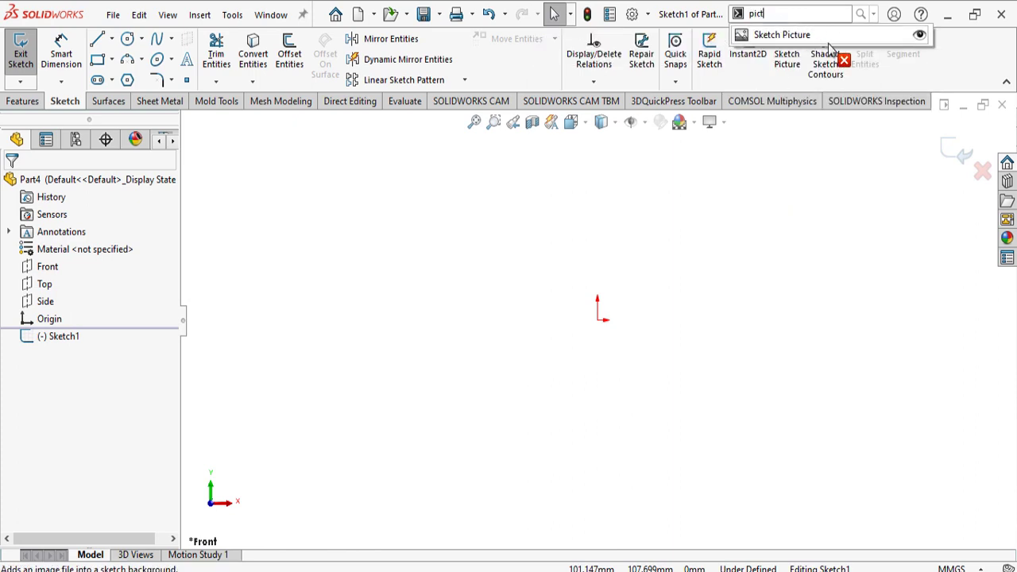
# Insert faucet.PNG into the front-plane sketch with Sketch Picture and leave its properties at their defaults
pyautogui.click(759, 227)
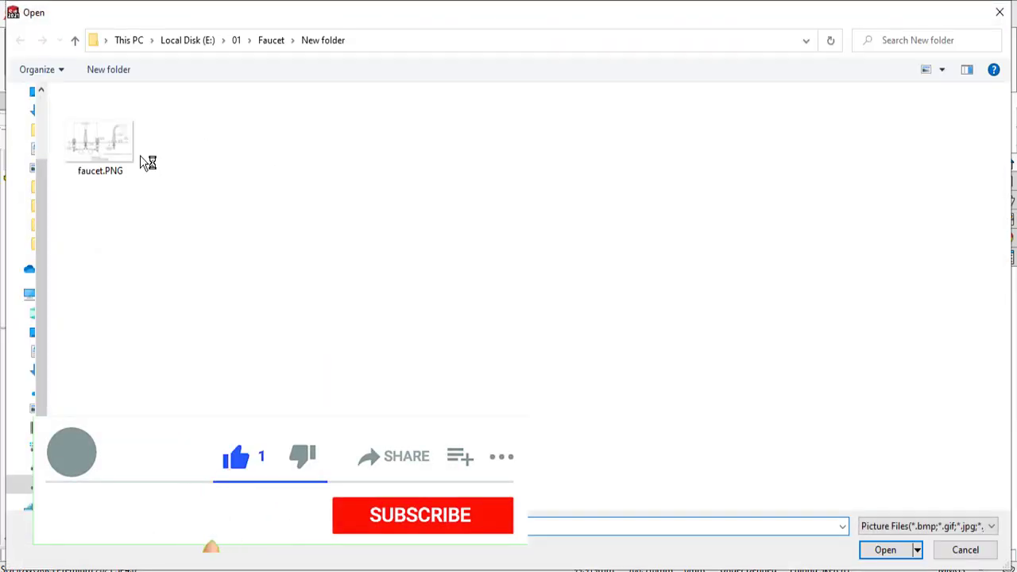
pyautogui.click(100, 153)
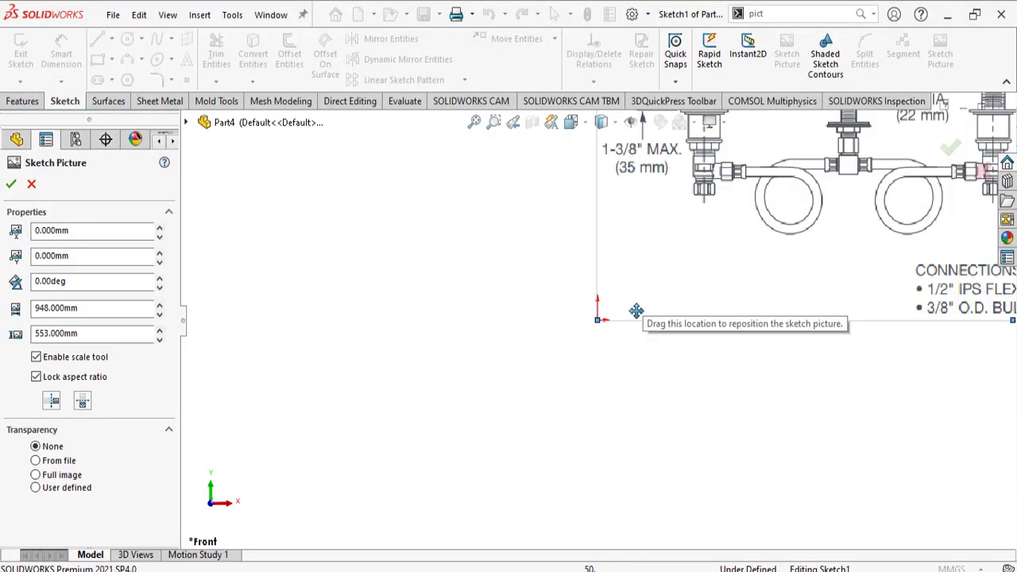
pyautogui.click(31, 185)
# Sketch a vertical line about 394 mm long upward from the origin along the picture's edge
pyautogui.scroll(-3, 829, 209)
pyautogui.moveTo(691, 459)
pyautogui.mouseDown(button='right')
pyautogui.moveTo(654, 469)
pyautogui.moveTo(624, 462)
pyautogui.mouseUp(button='right')
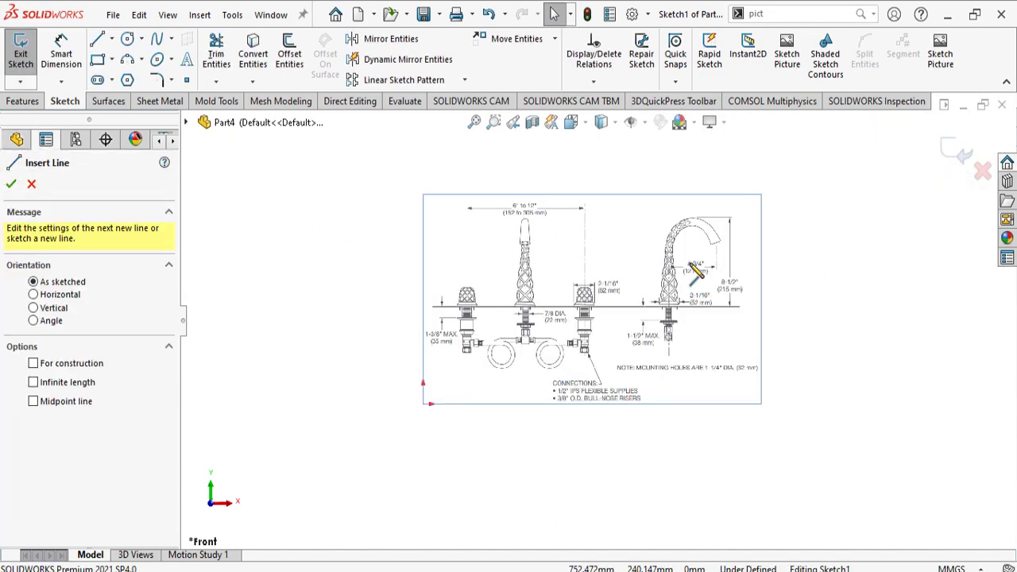
pyautogui.scroll(-2, 707, 245)
pyautogui.click(295, 476)
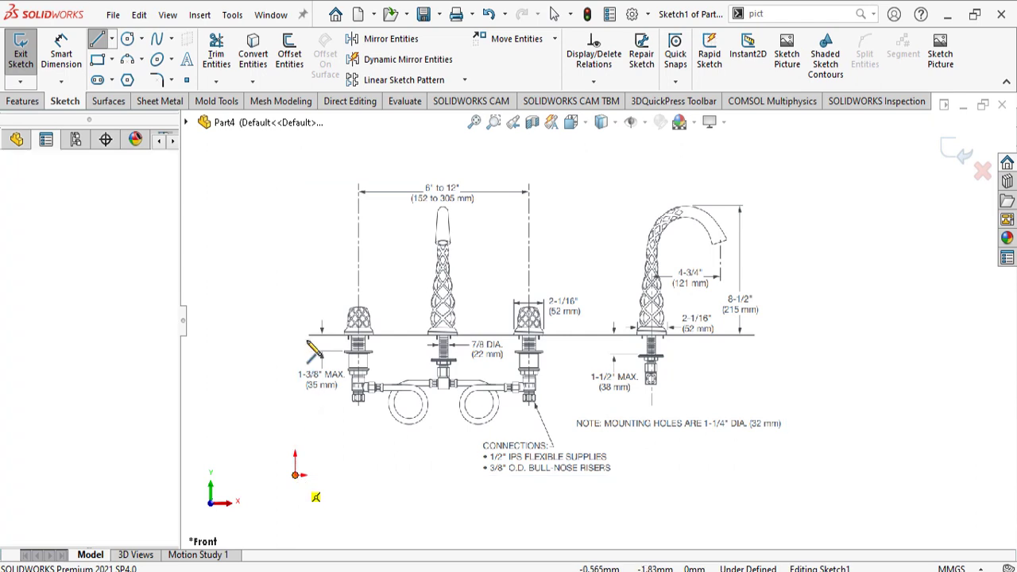
pyautogui.click(295, 258)
pyautogui.press('Escape')
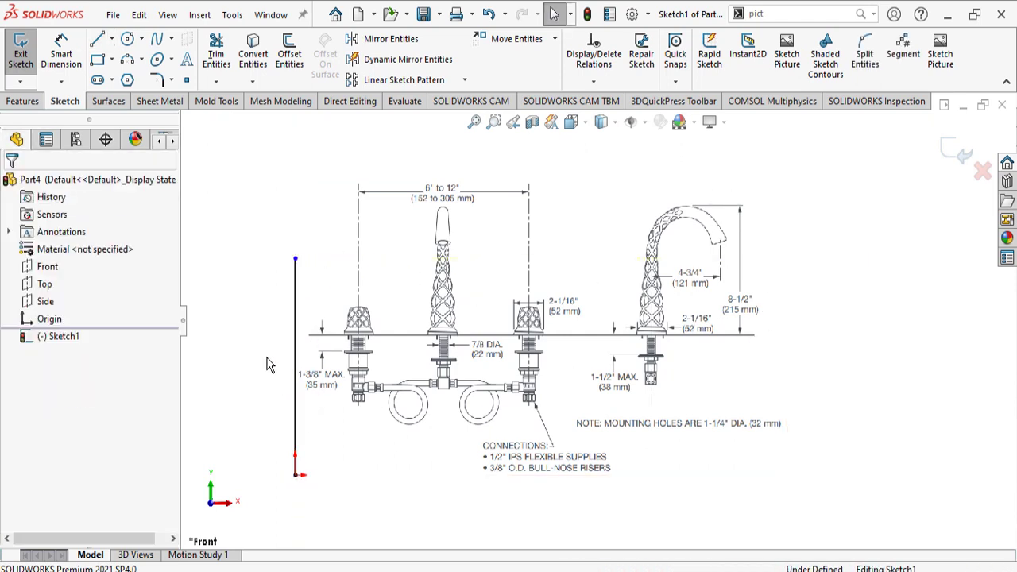
# Dimension the vertical line to 215 mm and convert it to construction geometry
pyautogui.moveTo(265, 364); pyautogui.dragTo(270, 302, button='right')
pyautogui.click(300, 311)
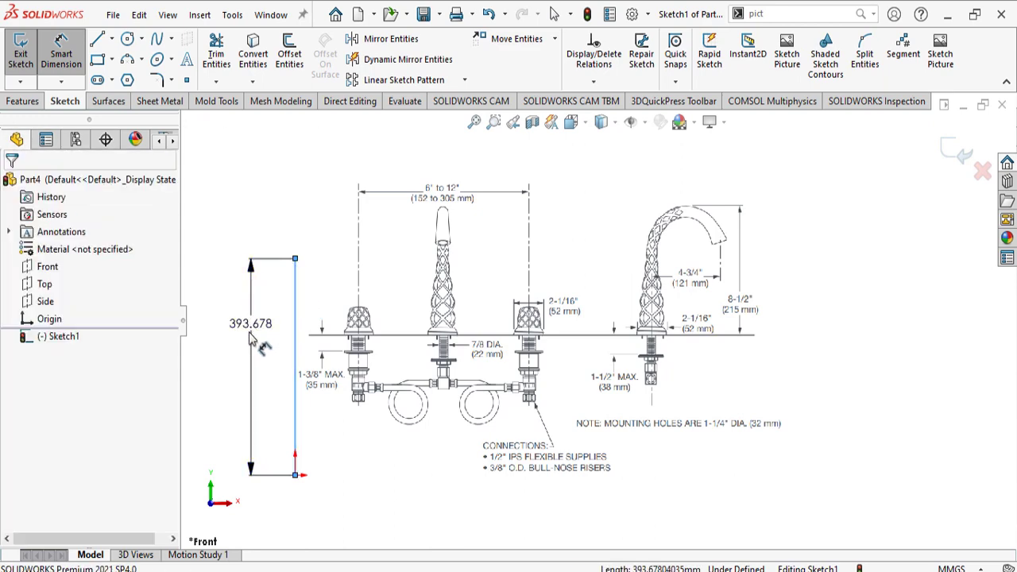
pyautogui.click(250, 341)
pyautogui.write('215')
pyautogui.press('Return')
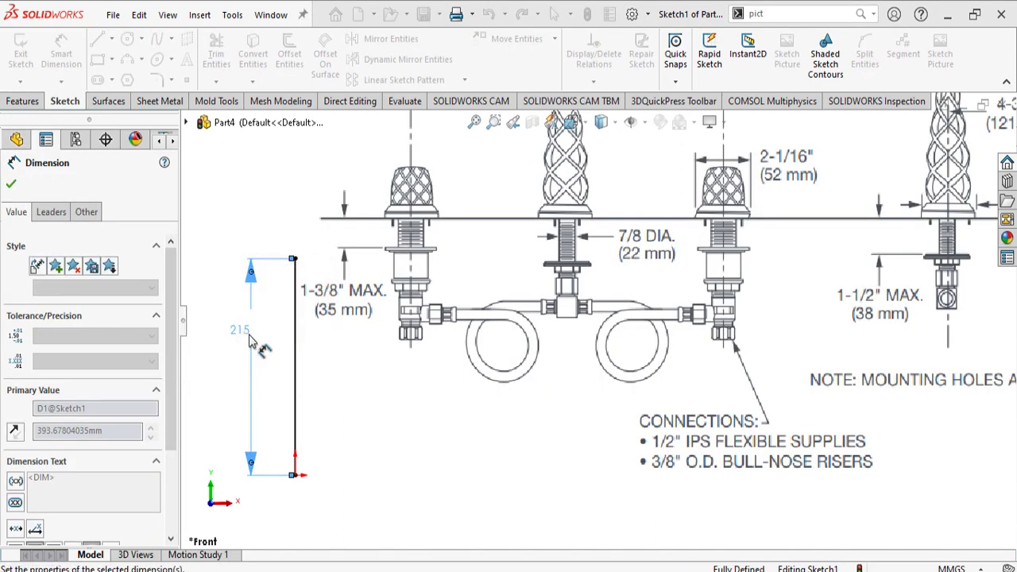
pyautogui.press('Escape')
pyautogui.click(295, 330)
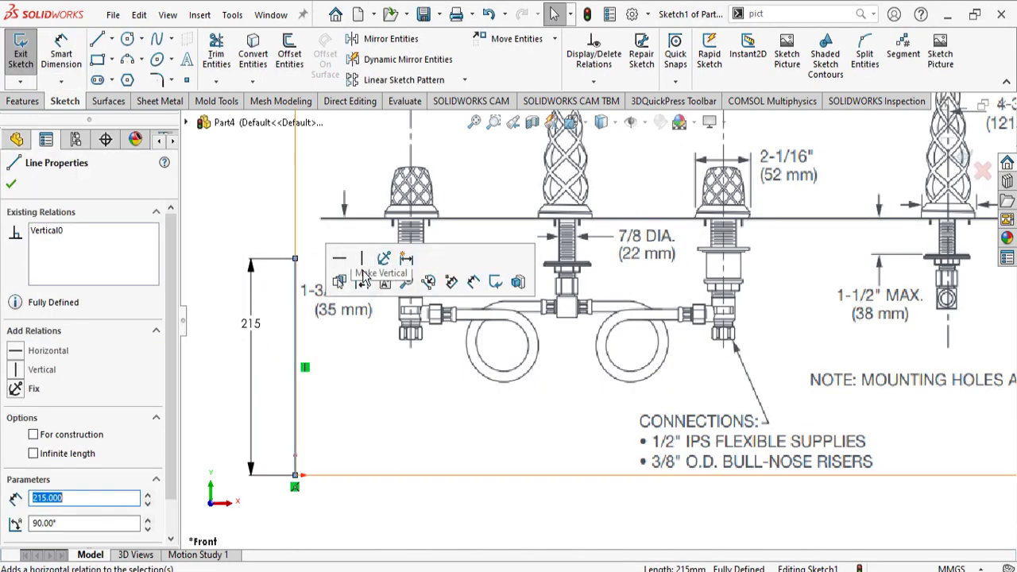
pyautogui.click(359, 281)
# Move and scale the picture to about 871 x 508 mm, matching the side-view faucet's base and height to the origin and 215 mm line
pyautogui.scroll(4, 455, 394)
pyautogui.scroll(2, 595, 318)
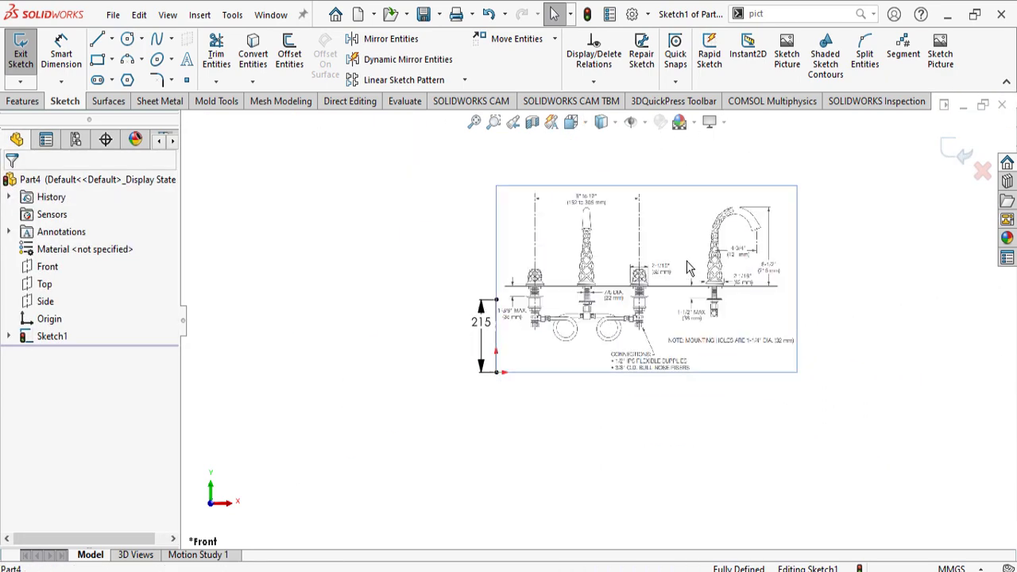
pyautogui.click(687, 261)
pyautogui.moveTo(686, 260); pyautogui.dragTo(498, 318)
pyautogui.moveTo(309, 242); pyautogui.dragTo(419, 318)
pyautogui.scroll(-4, 654, 323)
pyautogui.moveTo(654, 323); pyautogui.dragTo(491, 270)
pyautogui.scroll(3, 595, 314)
pyautogui.moveTo(645, 225)
pyautogui.mouseDown()
pyautogui.moveTo(676, 184)
pyautogui.moveTo(654, 215)
pyautogui.moveTo(660, 232)
pyautogui.moveTo(726, 178)
pyautogui.mouseUp()
pyautogui.moveTo(663, 275)
pyautogui.mouseDown()
pyautogui.moveTo(619, 332)
pyautogui.moveTo(599, 299)
pyautogui.moveTo(604, 306)
pyautogui.mouseUp()
pyautogui.scroll(-3, 554, 310)
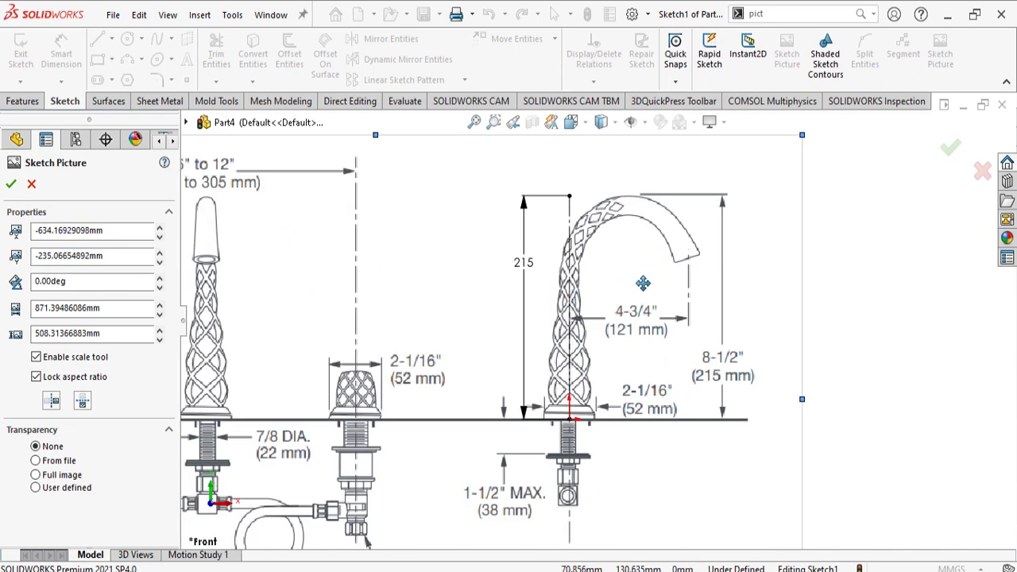
pyautogui.moveTo(638, 283); pyautogui.dragTo(641, 283)
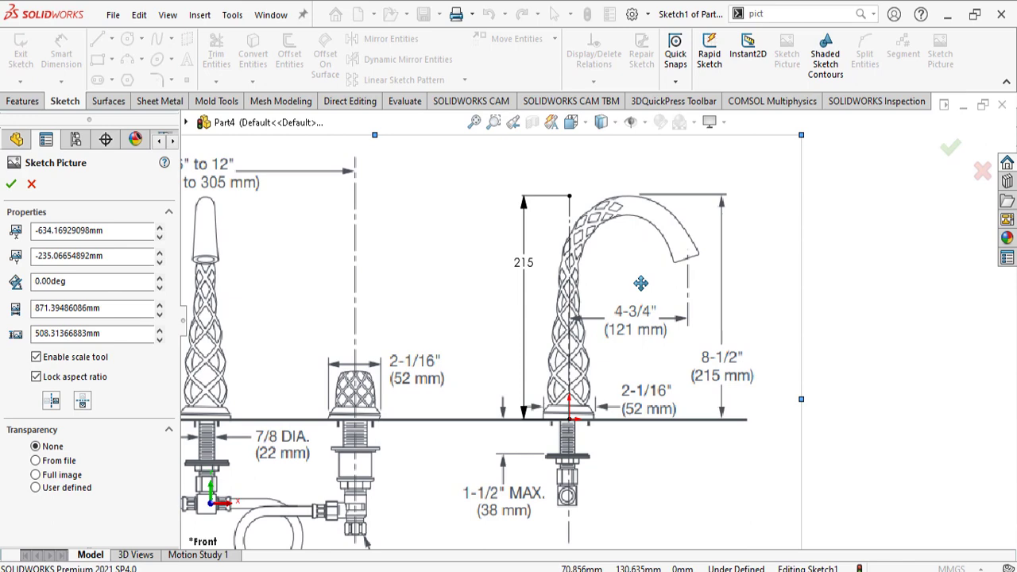
pyautogui.click(11, 184)
# Sketch a five-point spline along the spout's outer contour, from the outlet tip over the arch to the top of the base
pyautogui.scroll(-2, 632, 235)
pyautogui.scroll(2, 708, 190)
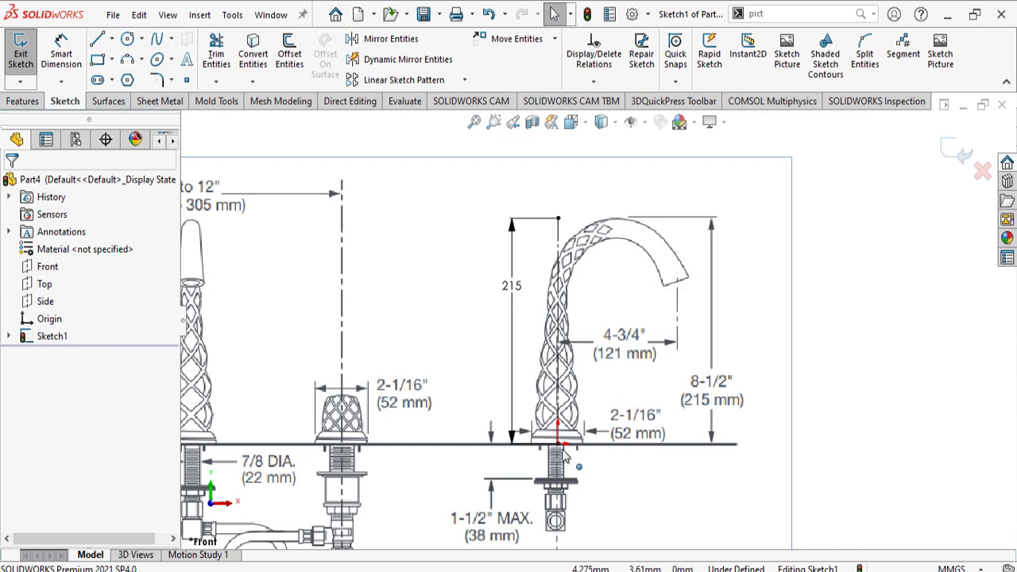
pyautogui.scroll(-2, 548, 318)
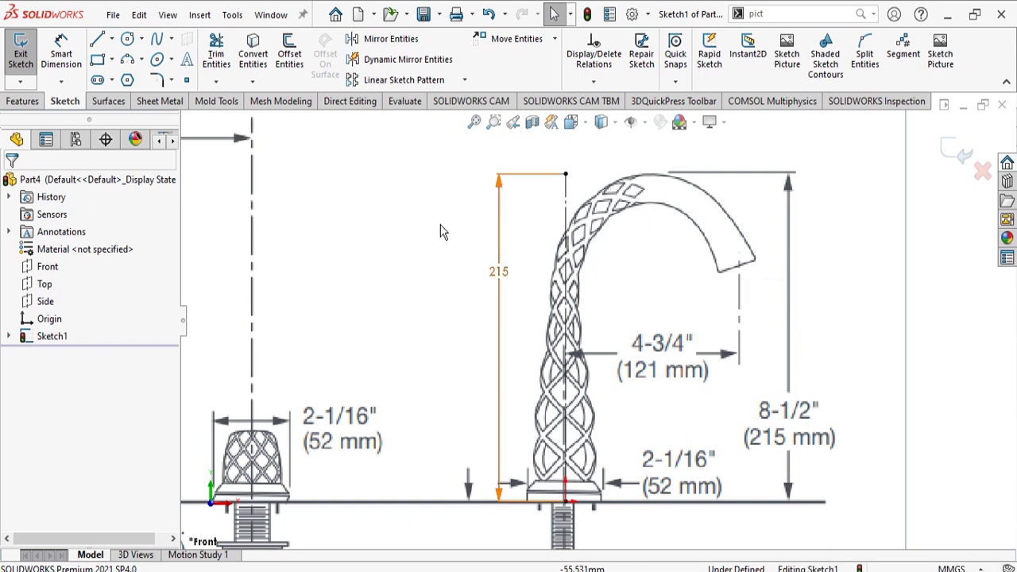
pyautogui.click(156, 41)
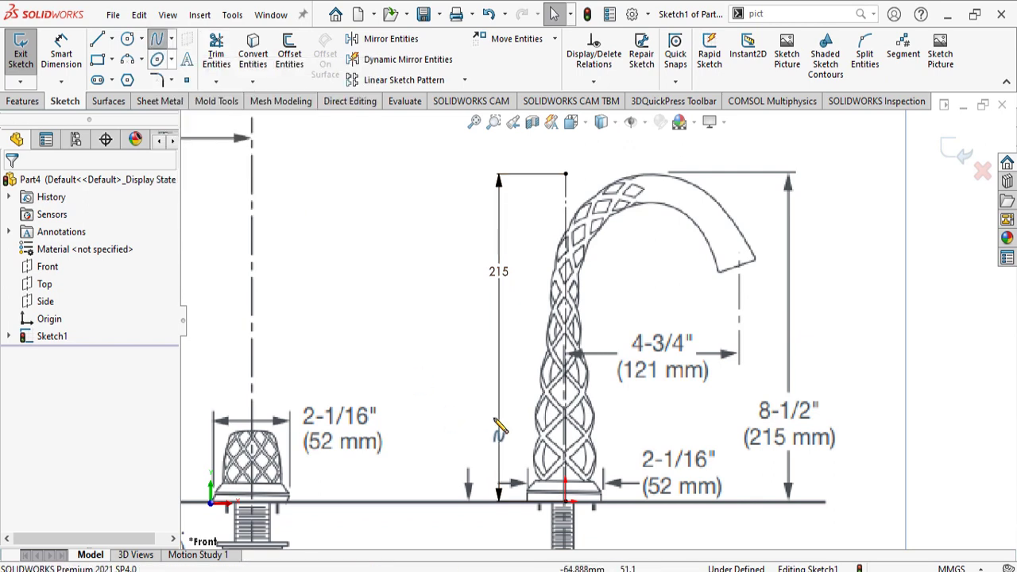
pyautogui.click(755, 259)
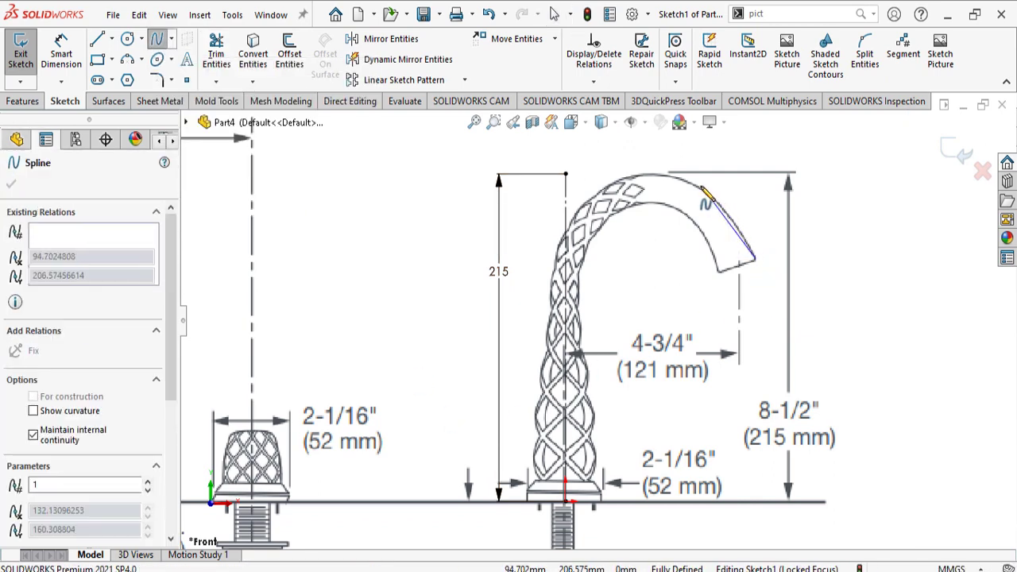
pyautogui.click(700, 185)
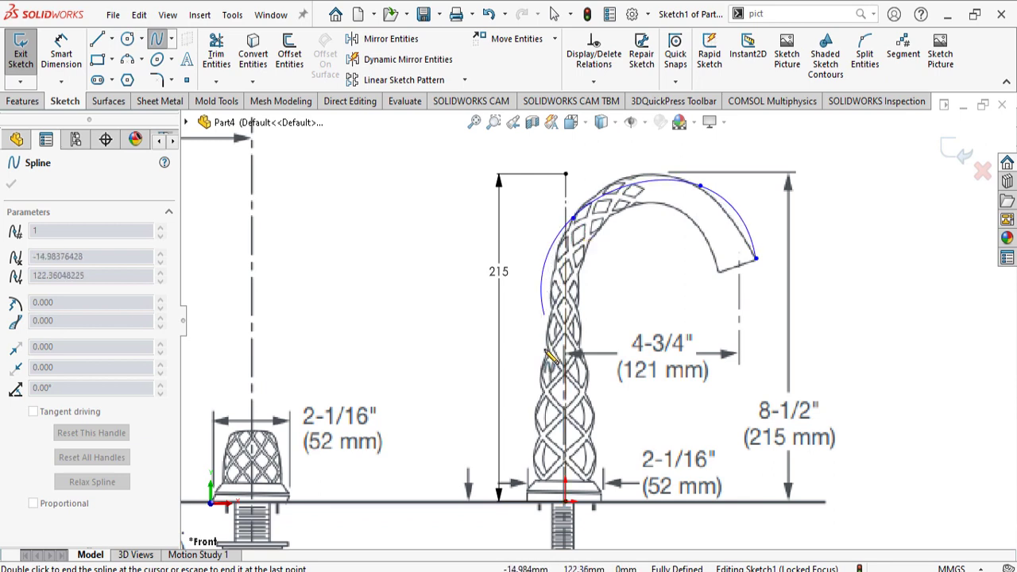
pyautogui.click(547, 333)
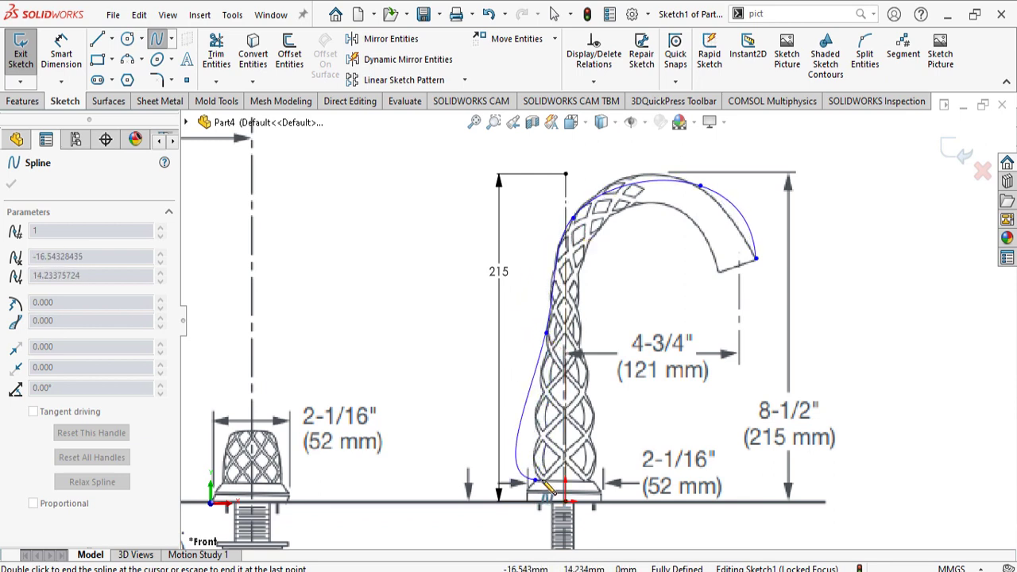
pyautogui.doubleClick(537, 480)
# Adjust the tangent handle at the outer spline's base end and give it a Vertical relation
pyautogui.scroll(-4, 568, 401)
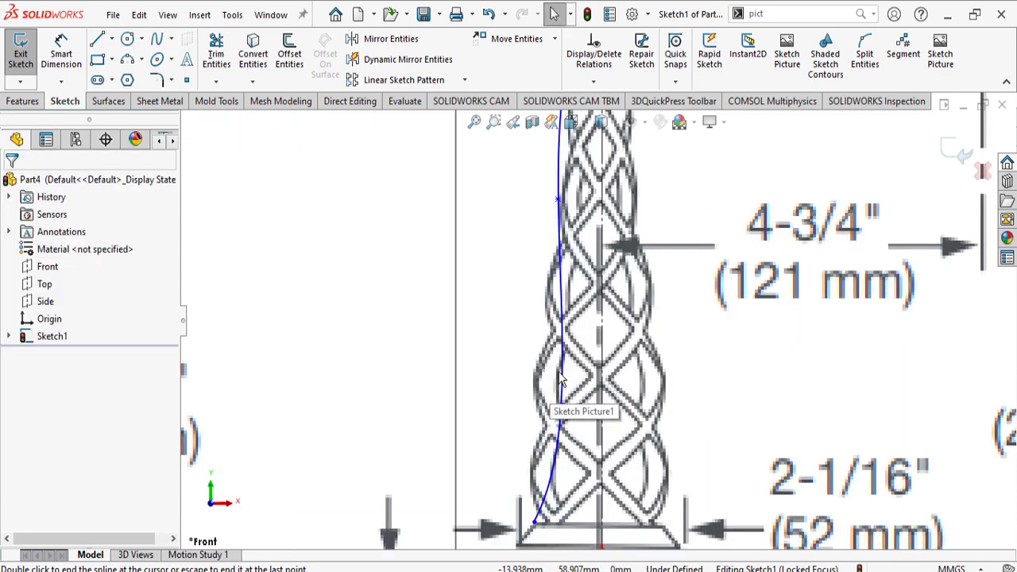
pyautogui.click(563, 379)
pyautogui.scroll(5, 562, 379)
pyautogui.scroll(-6, 556, 369)
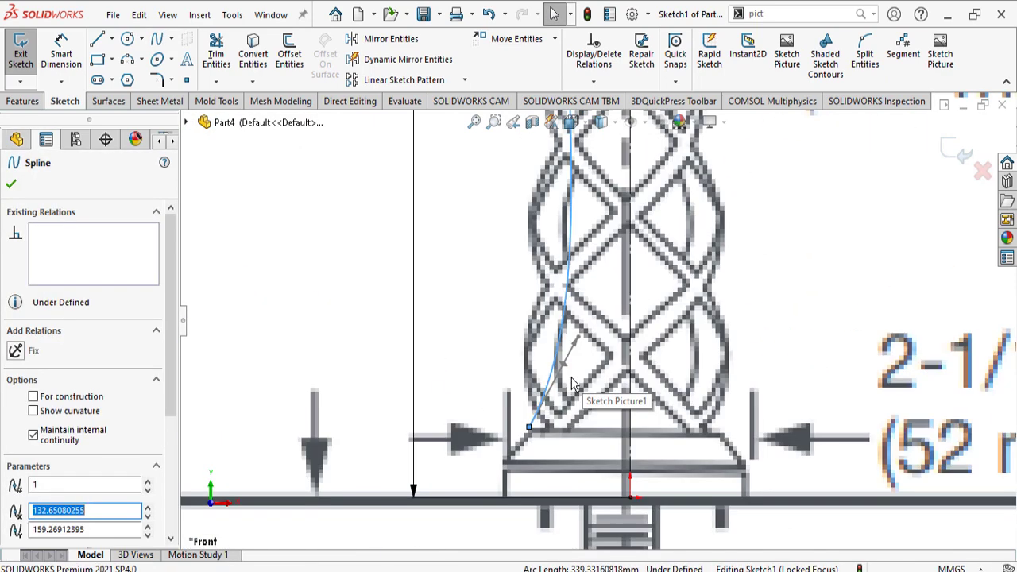
pyautogui.moveTo(560, 365); pyautogui.dragTo(521, 354)
pyautogui.click(15, 369)
pyautogui.scroll(4, 389, 287)
pyautogui.scroll(-3, 614, 247)
pyautogui.scroll(1, 580, 413)
pyautogui.scroll(-3, 575, 444)
pyautogui.scroll(4, 602, 282)
pyautogui.scroll(-5, 583, 364)
pyautogui.scroll(3, 586, 313)
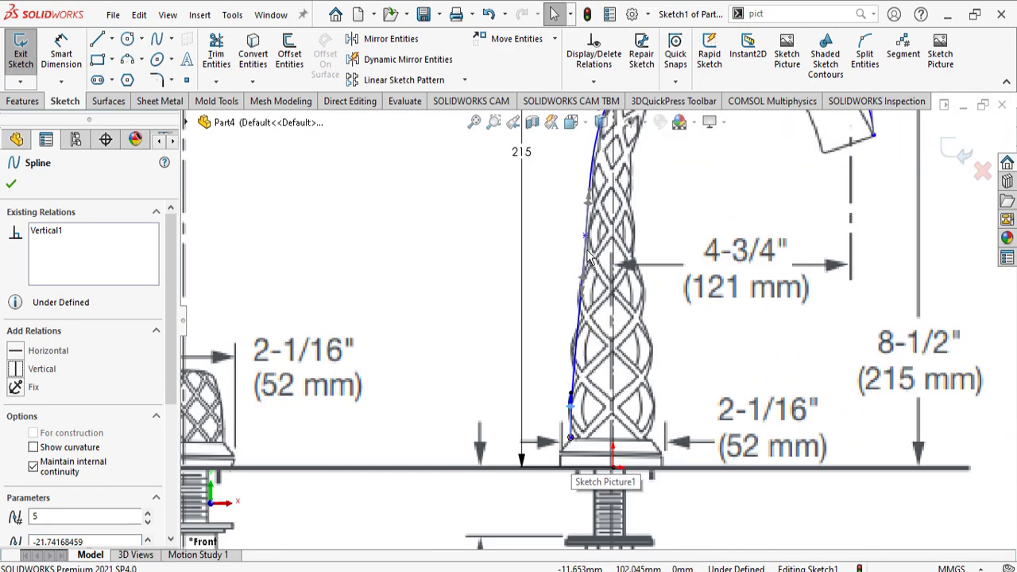
# Move the outer spline's arch point to about X 55.6, Y 215 mm and adjust the outlet-end tangent to follow the picture's contour
pyautogui.scroll(3, 608, 178)
pyautogui.scroll(-5, 661, 263)
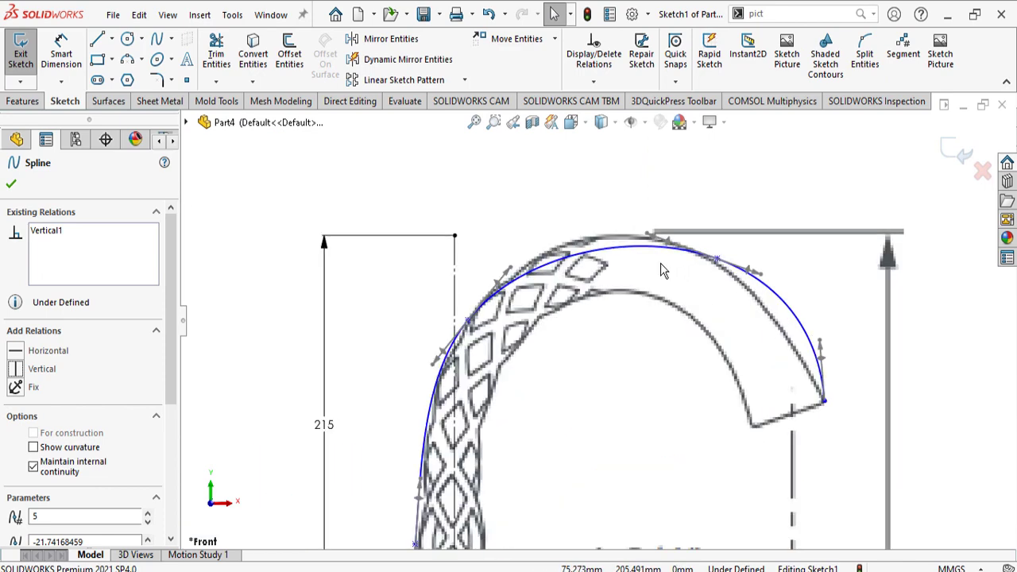
pyautogui.moveTo(725, 259); pyautogui.dragTo(591, 231)
pyautogui.hotkey('ctrl', 'c')
pyautogui.press('Return')
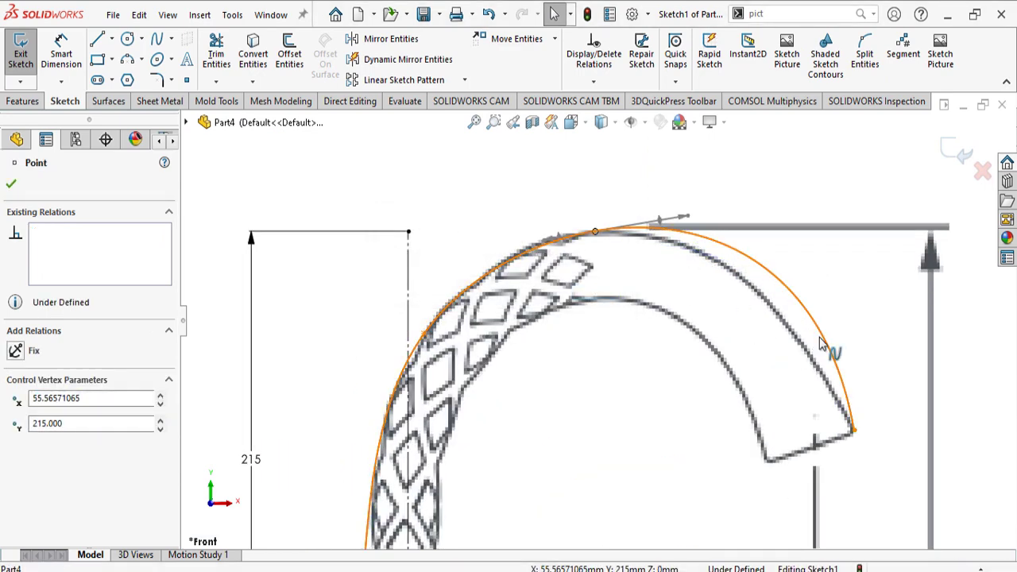
pyautogui.click(830, 359)
pyautogui.moveTo(845, 339); pyautogui.dragTo(816, 343)
# Sketch a second spline along the spout's inner contour, from the outlet's inner corner down to the opposite side of the base
pyautogui.scroll(4, 571, 205)
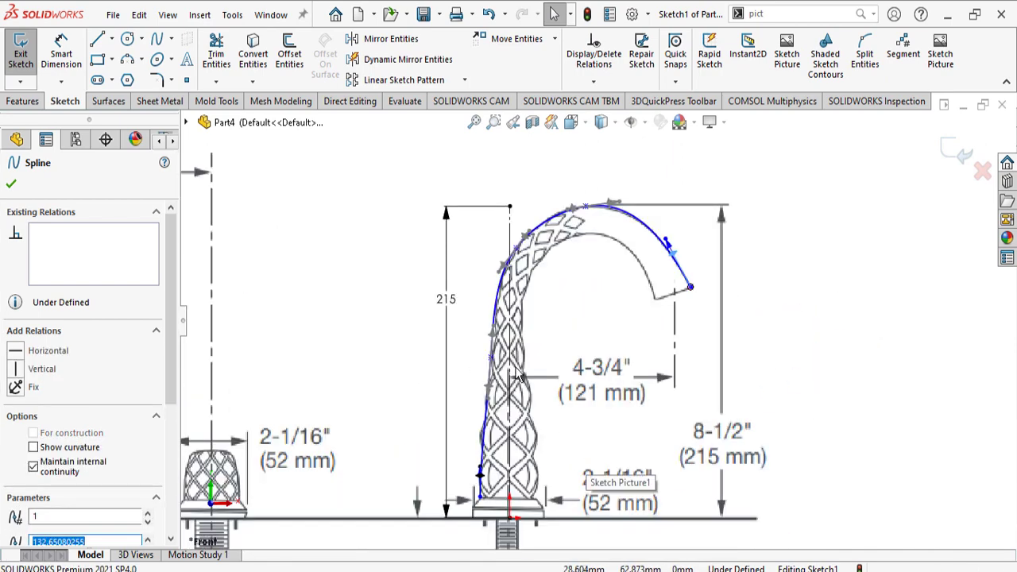
pyautogui.scroll(-3, 661, 303)
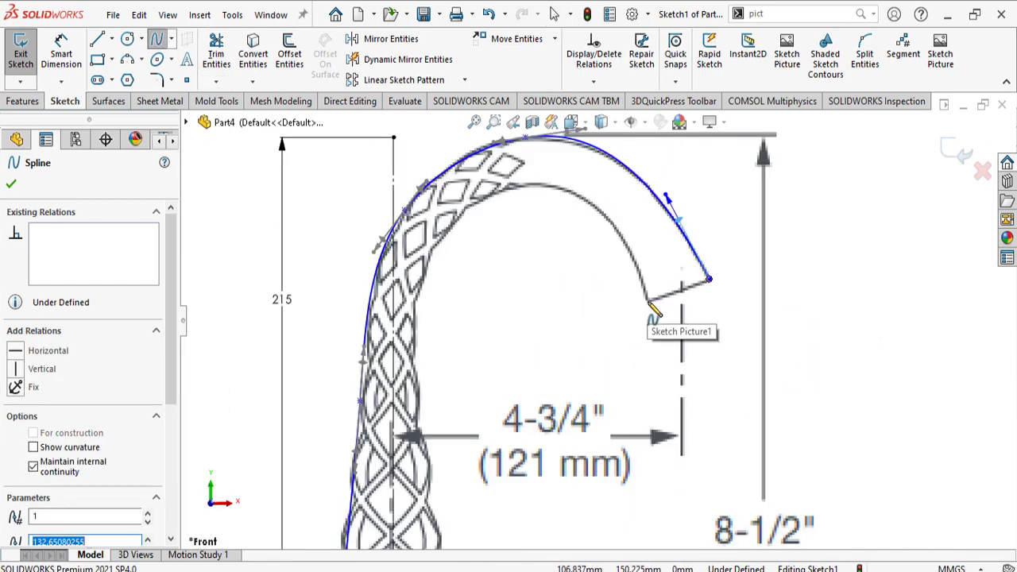
pyautogui.click(648, 301)
pyautogui.click(584, 196)
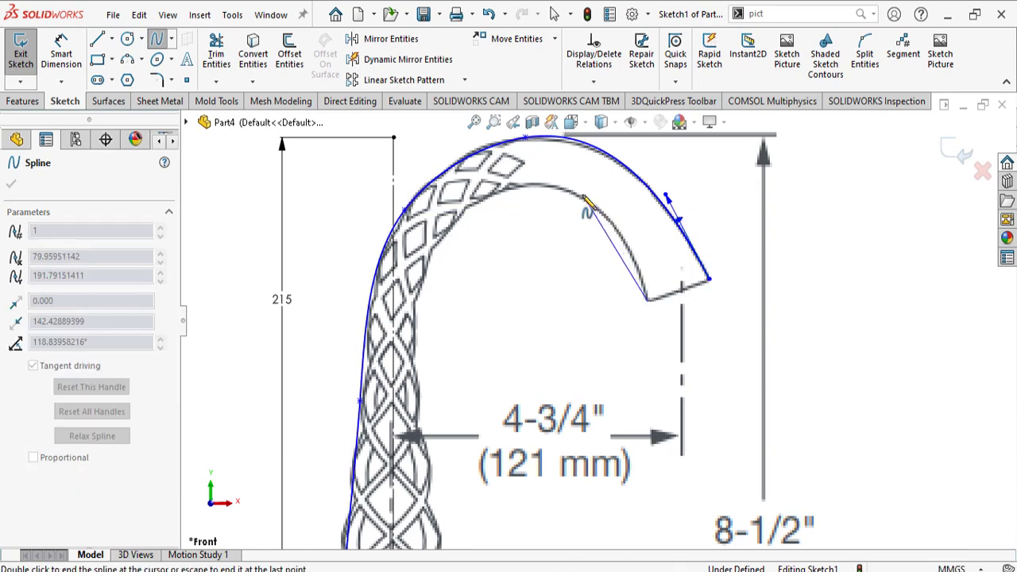
pyautogui.click(441, 235)
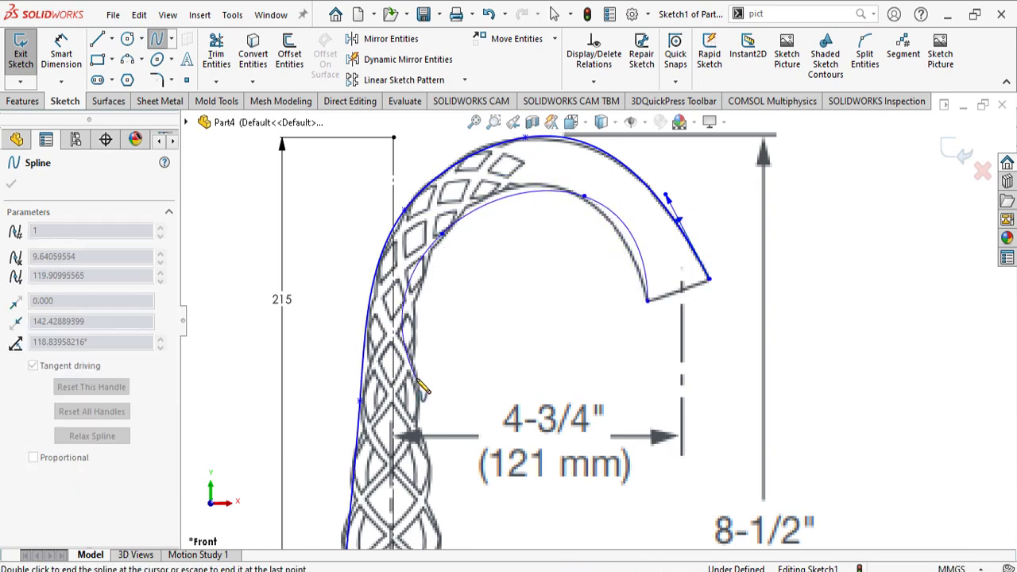
pyautogui.click(417, 377)
pyautogui.scroll(6, 417, 386)
pyautogui.scroll(-3, 548, 412)
pyautogui.scroll(-6, 548, 419)
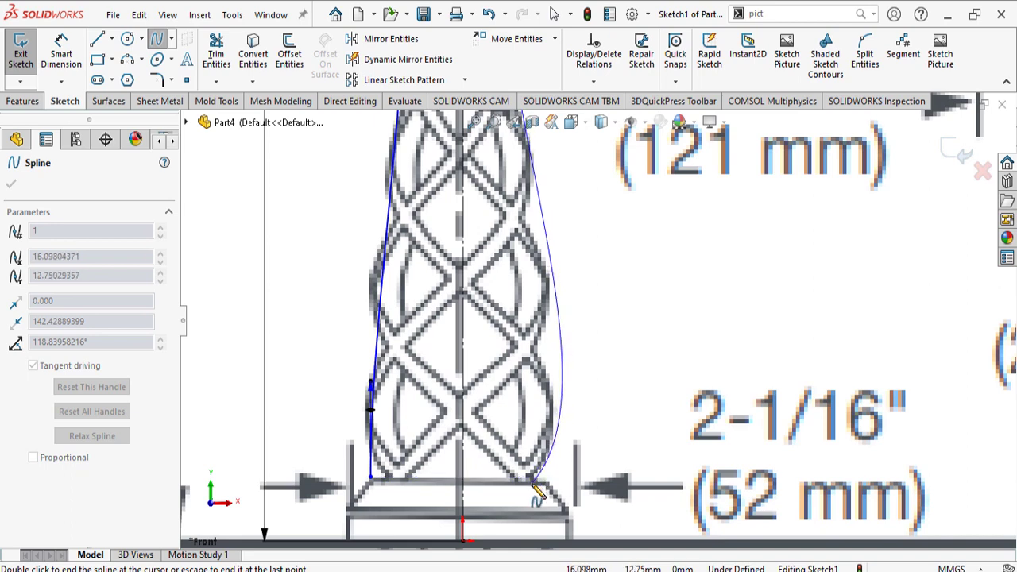
pyautogui.doubleClick(540, 477)
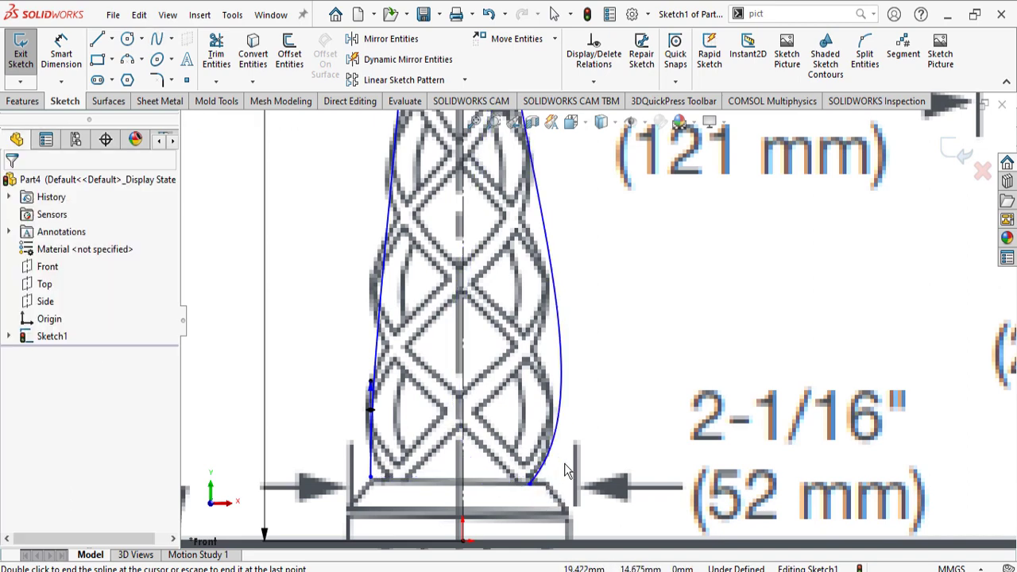
# Move the outer spline's base endpoint to about X -18.25, Y 14.06 mm, on the upper edge of the base
pyautogui.scroll(-2, 360, 469)
pyautogui.moveTo(417, 470); pyautogui.dragTo(426, 467)
pyautogui.hotkey('ctrl', 'c')
pyautogui.press('Return')
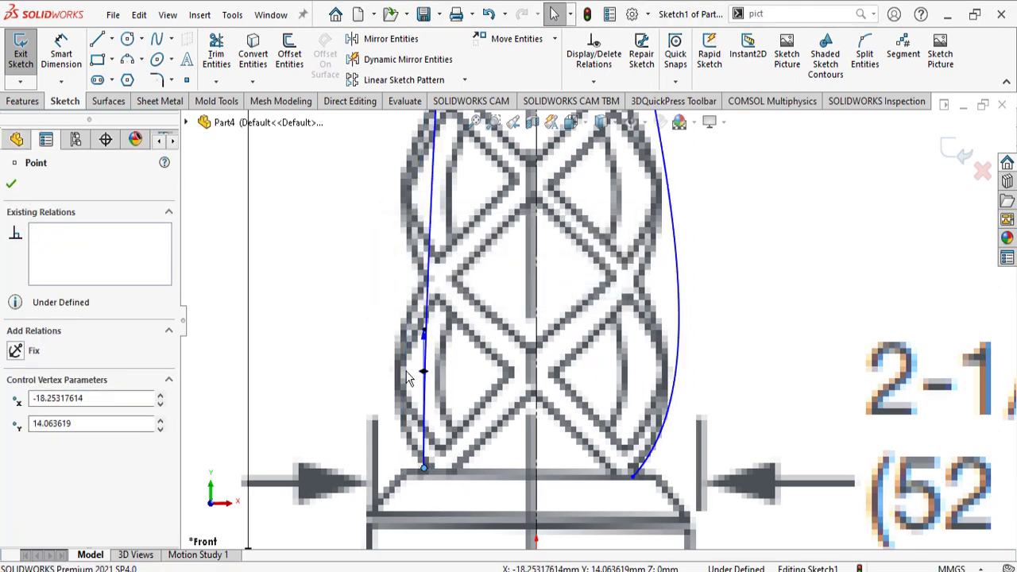
# Delete the Vertical relation from the outer spline's base-end tangent handle and tilt the handle outward to follow the picture's bulge
pyautogui.click(424, 372)
pyautogui.rightClick(47, 257)
pyautogui.click(78, 271)
pyautogui.moveTo(423, 377)
pyautogui.mouseDown()
pyautogui.moveTo(405, 363)
pyautogui.moveTo(367, 387)
pyautogui.mouseUp()
pyautogui.scroll(5, 592, 326)
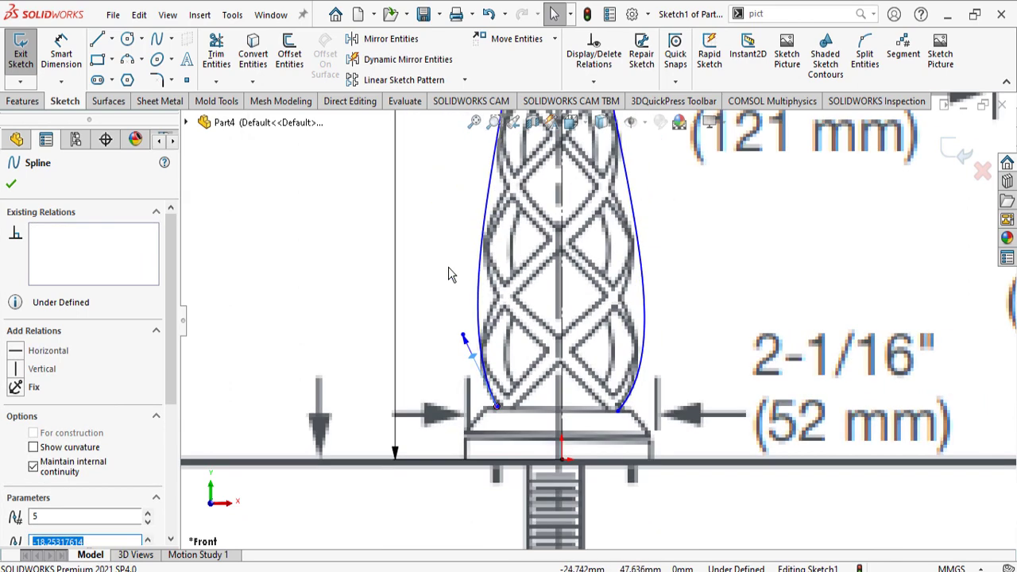
# Adjust the inner spline's tangents at the outlet end and at its nearest arch point to follow the picture's inner contour
pyautogui.scroll(-3, 570, 199)
pyautogui.scroll(6, 623, 290)
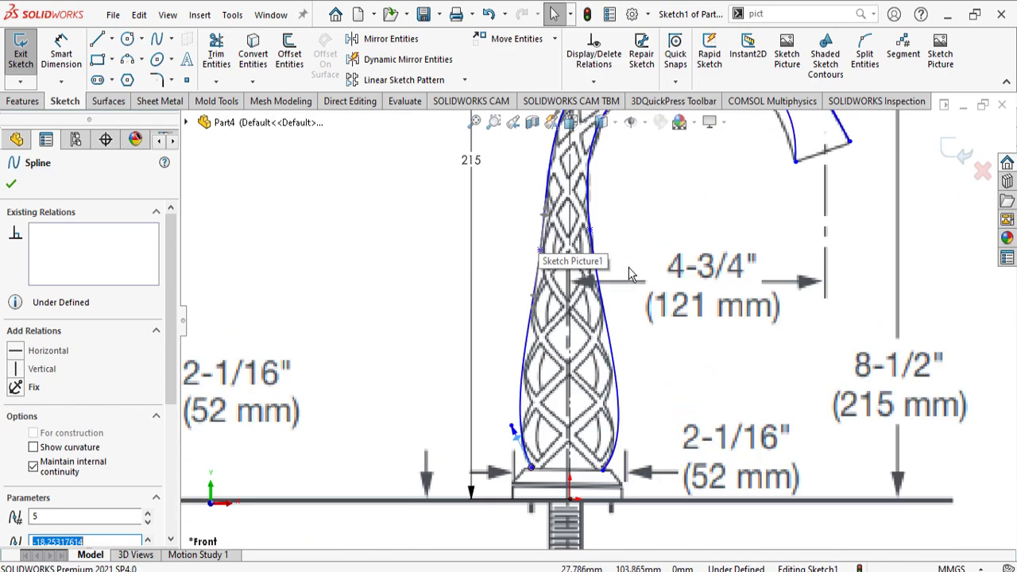
pyautogui.scroll(-3, 634, 200)
pyautogui.scroll(-2, 694, 223)
pyautogui.click(711, 223)
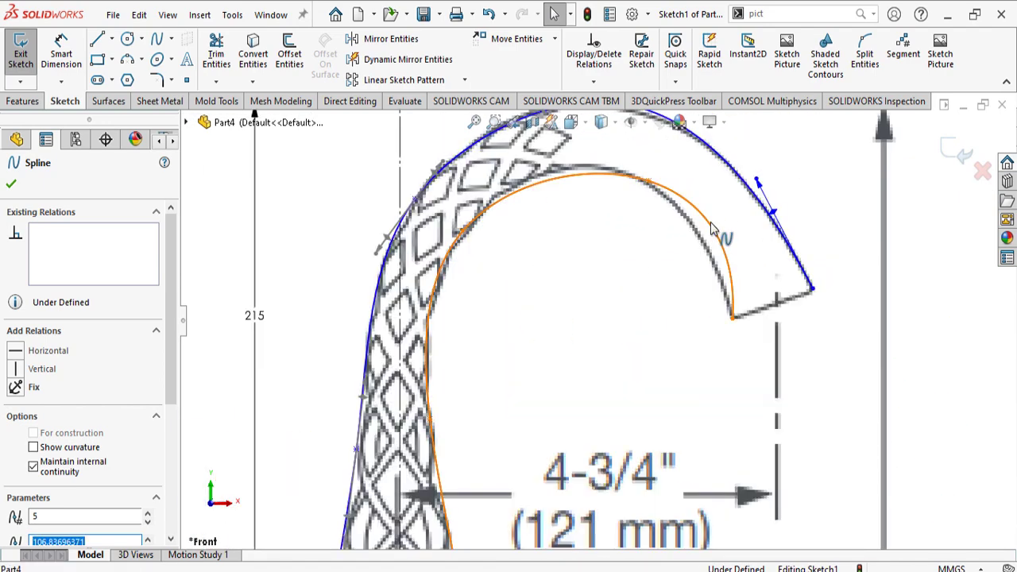
pyautogui.moveTo(735, 274)
pyautogui.mouseDown()
pyautogui.moveTo(698, 270)
pyautogui.moveTo(717, 276)
pyautogui.mouseUp()
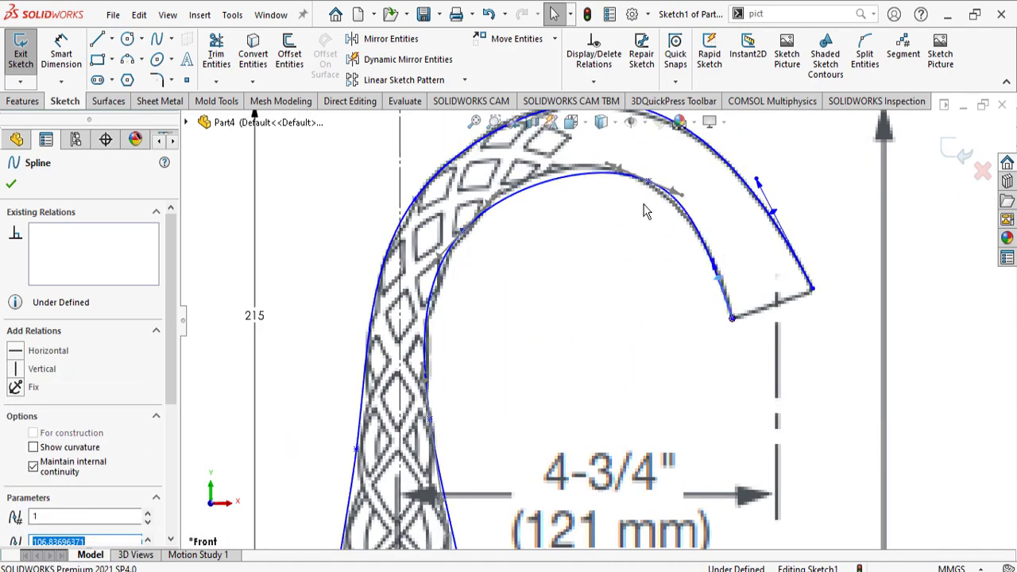
pyautogui.moveTo(619, 171); pyautogui.dragTo(580, 149)
# Sketch a line joining the base endpoints of the outer and inner splines
pyautogui.scroll(4, 580, 151)
pyautogui.scroll(-4, 579, 350)
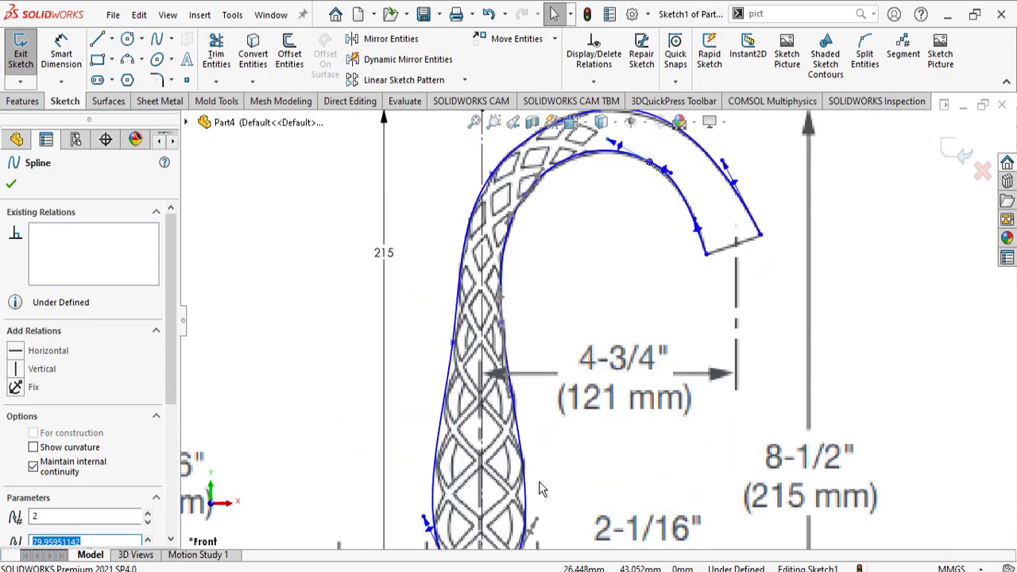
pyautogui.scroll(-5, 531, 500)
pyautogui.press('l')
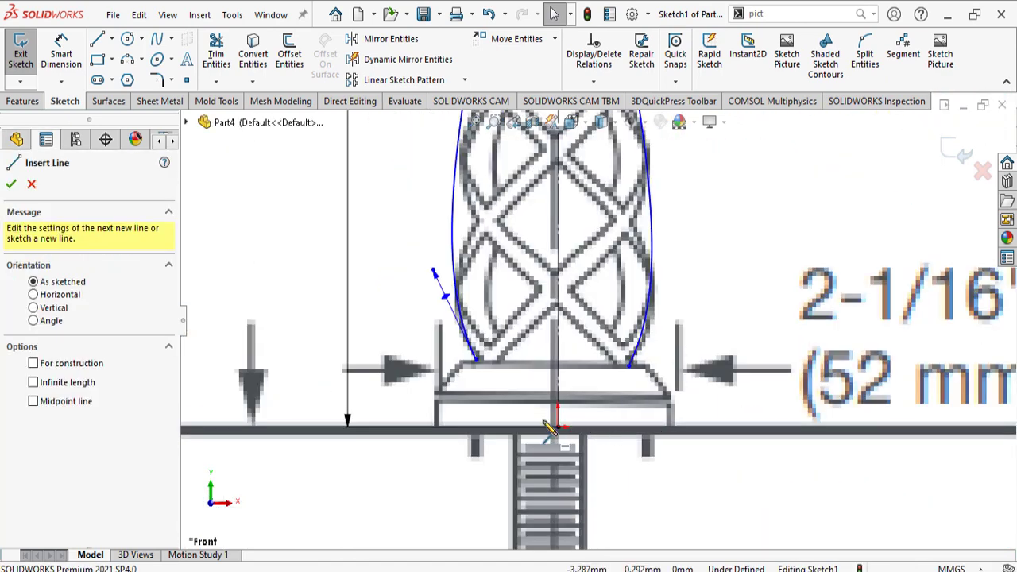
pyautogui.click(475, 360)
pyautogui.click(629, 365)
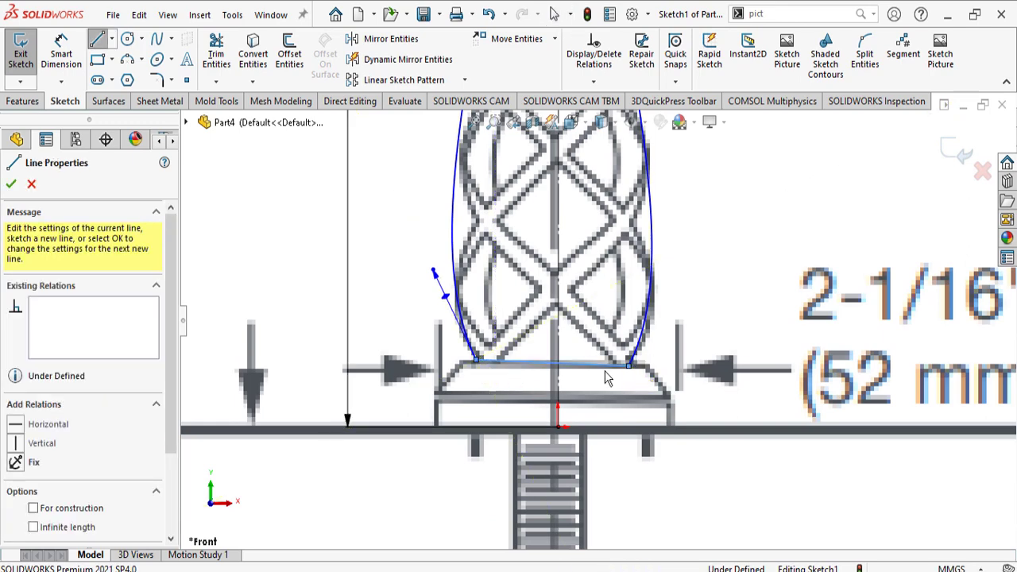
pyautogui.press('Escape')
pyautogui.moveTo(652, 489); pyautogui.dragTo(599, 376, button='right')
pyautogui.click(597, 365)
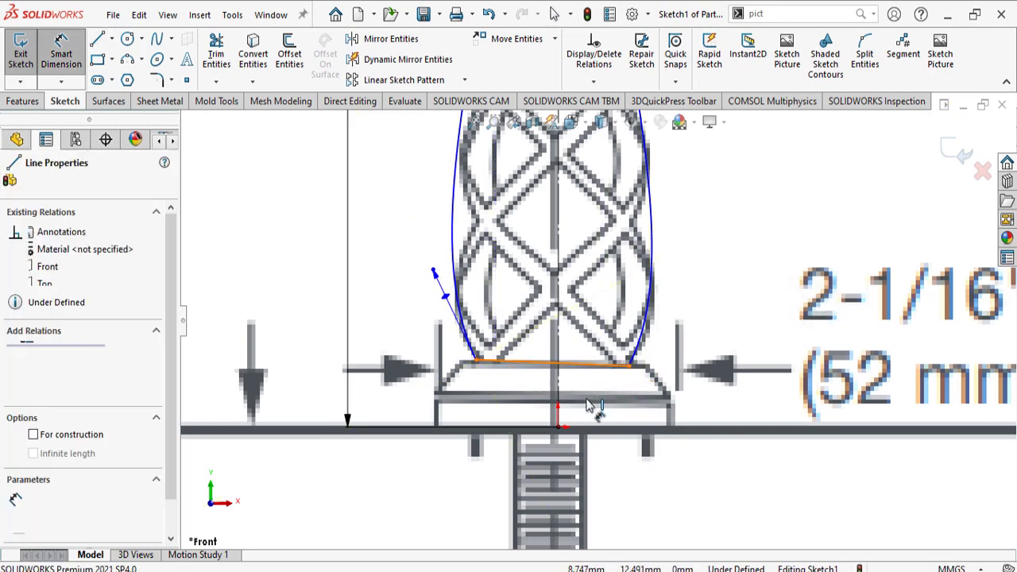
pyautogui.press('Escape')
# Make the base line horizontal and dimension its length as 34 mm
pyautogui.click(611, 364)
pyautogui.click(640, 317)
pyautogui.moveTo(651, 447); pyautogui.dragTo(636, 368, button='right')
pyautogui.click(599, 392)
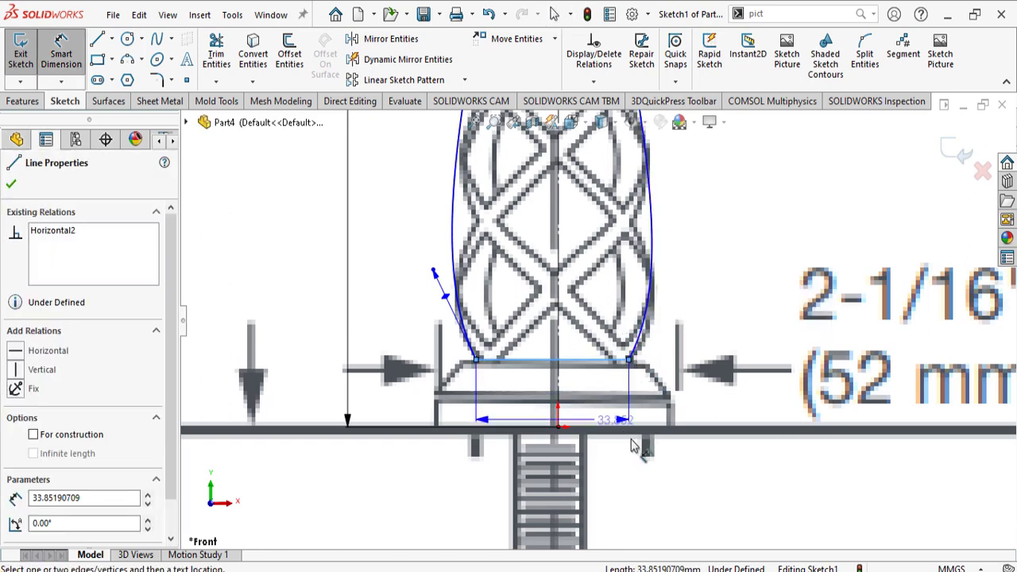
pyautogui.click(731, 494)
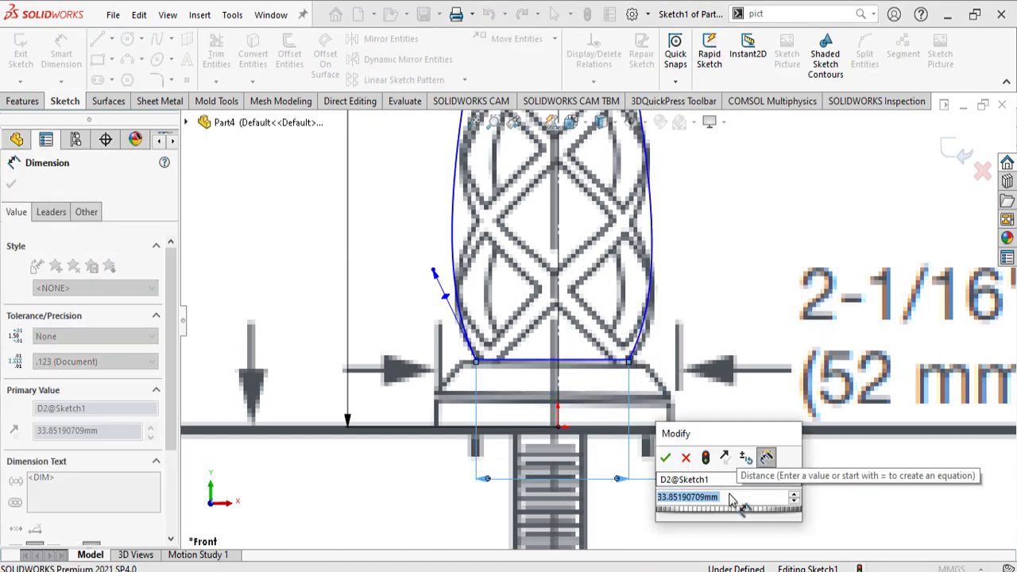
pyautogui.write('34')
pyautogui.press('Return')
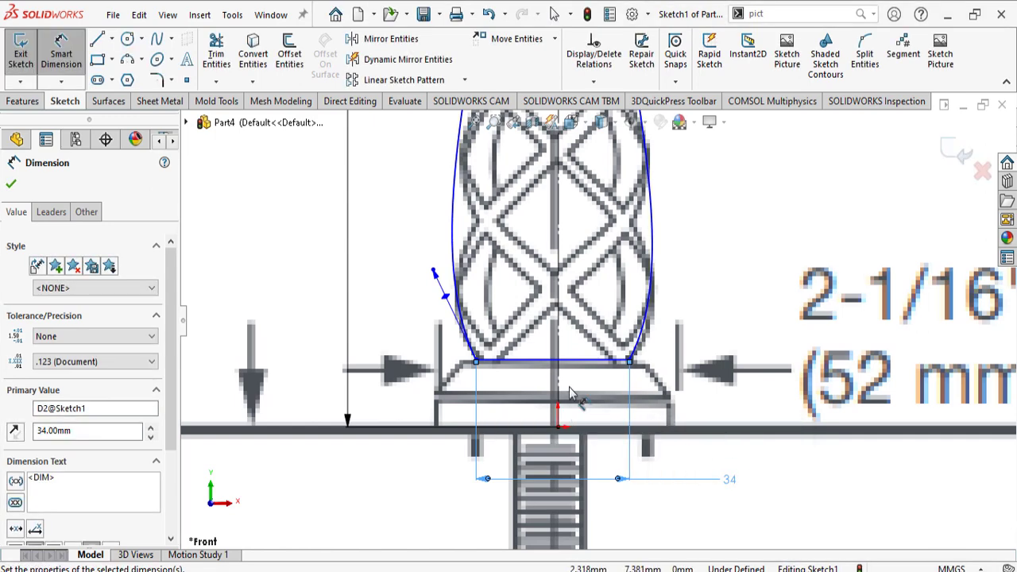
# Dimension the distance from the vertical centerline to the inner spline's base endpoint as 17 mm
pyautogui.click(560, 374)
pyautogui.click(630, 362)
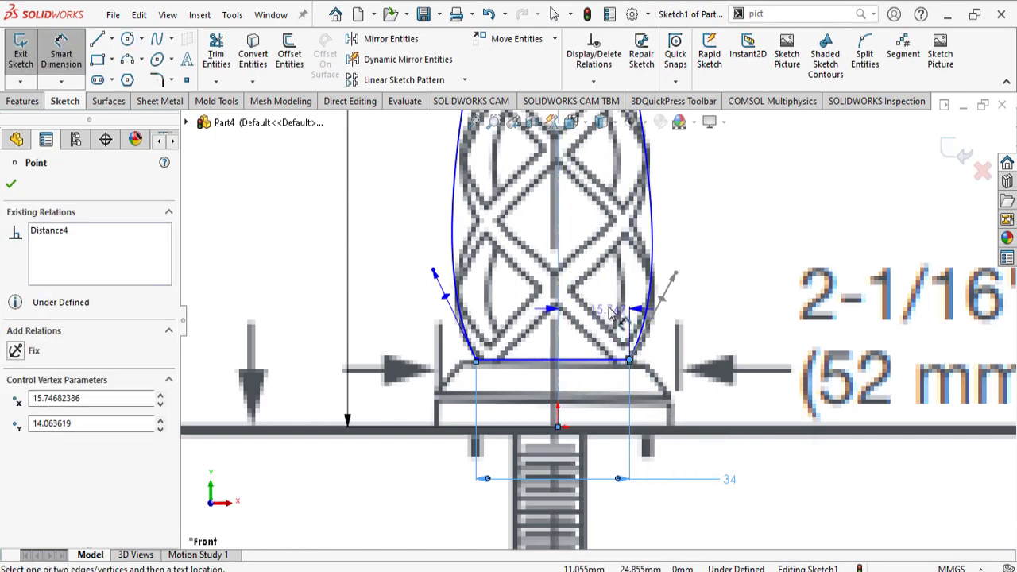
pyautogui.click(605, 316)
pyautogui.write('1')
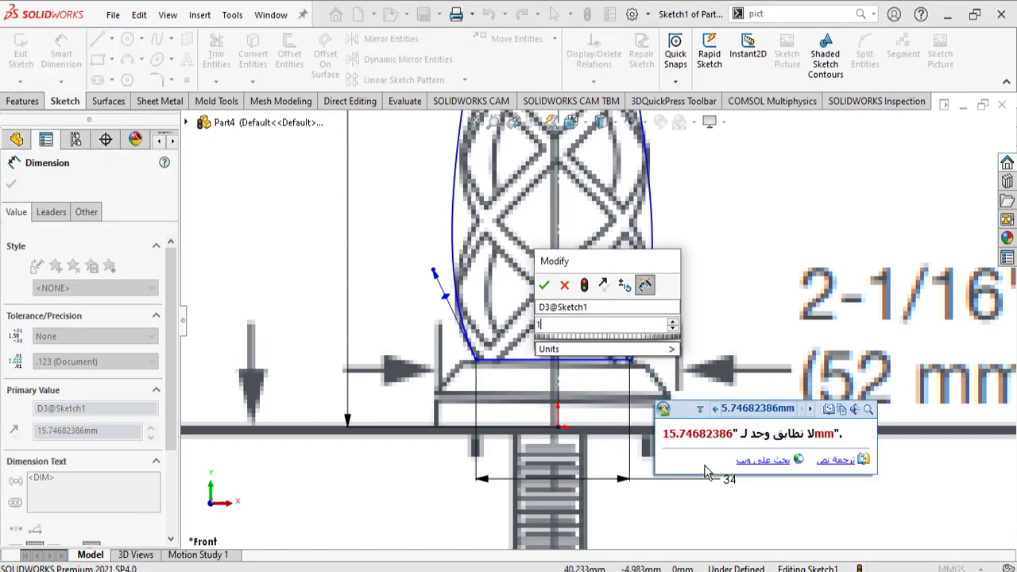
pyautogui.press('Return')
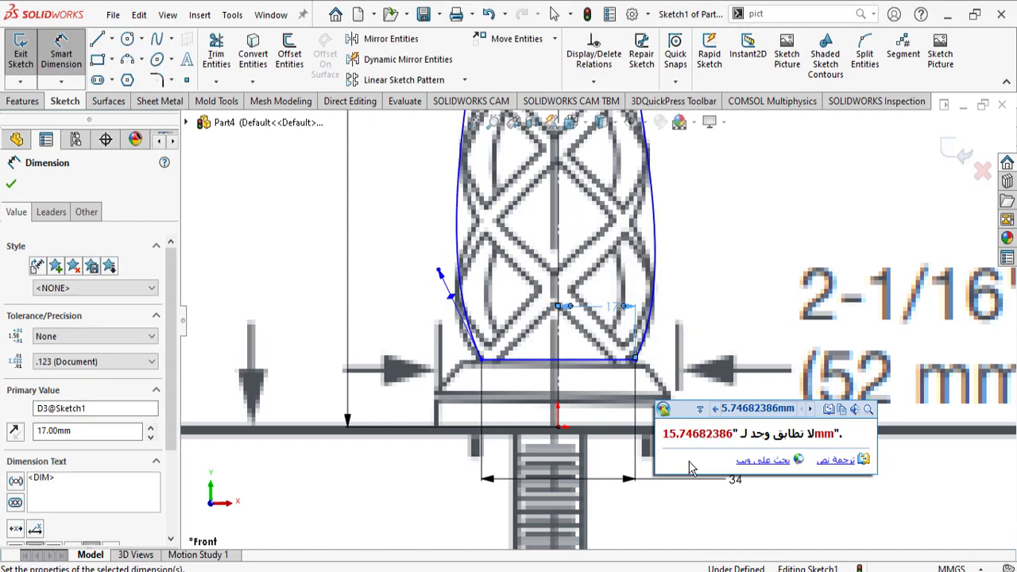
pyautogui.scroll(1, 566, 397)
pyautogui.scroll(-3, 474, 334)
pyautogui.press('Escape')
# Fine-tune the tangent handle at the outer spline's base end so the curve follows the picture's contour
pyautogui.click(471, 295)
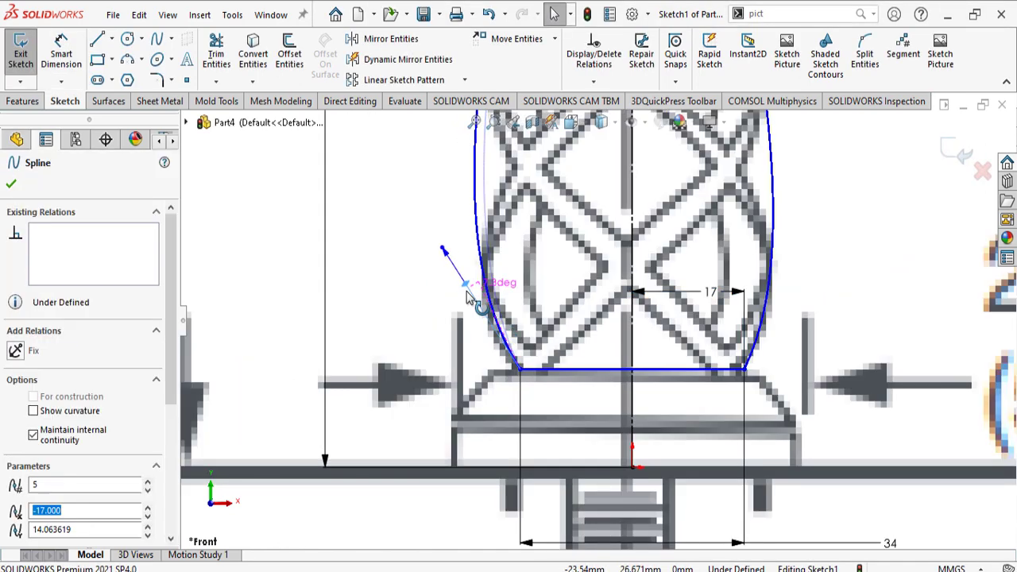
pyautogui.scroll(4, 470, 295)
pyautogui.scroll(-2, 557, 348)
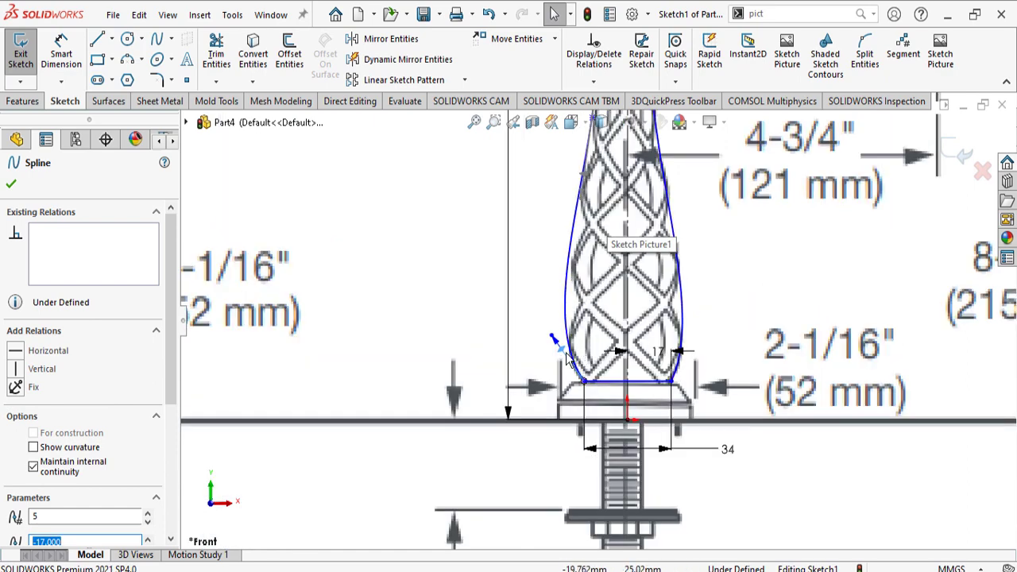
pyautogui.moveTo(561, 350); pyautogui.dragTo(562, 344)
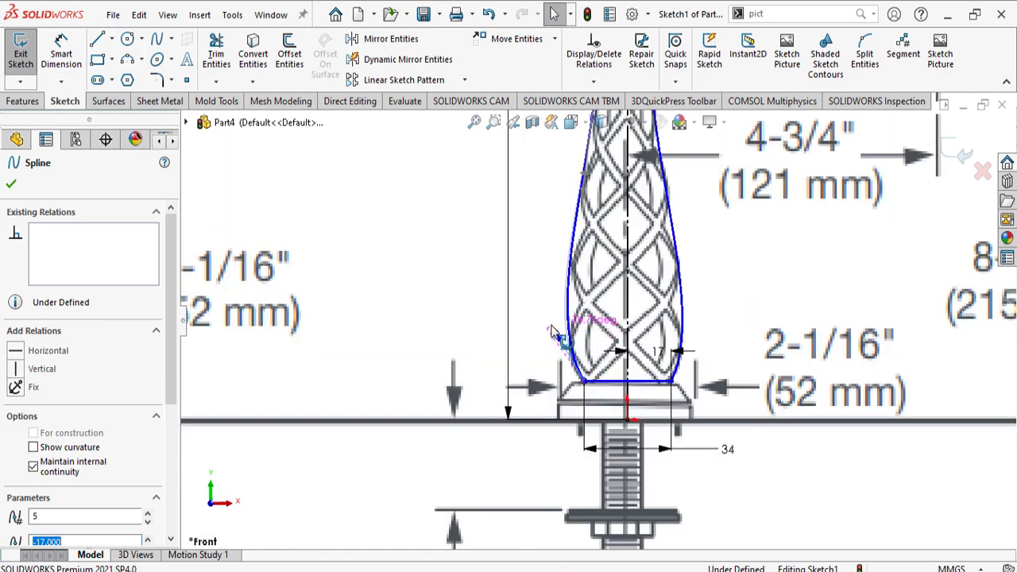
pyautogui.scroll(5, 554, 326)
pyautogui.scroll(-4, 577, 375)
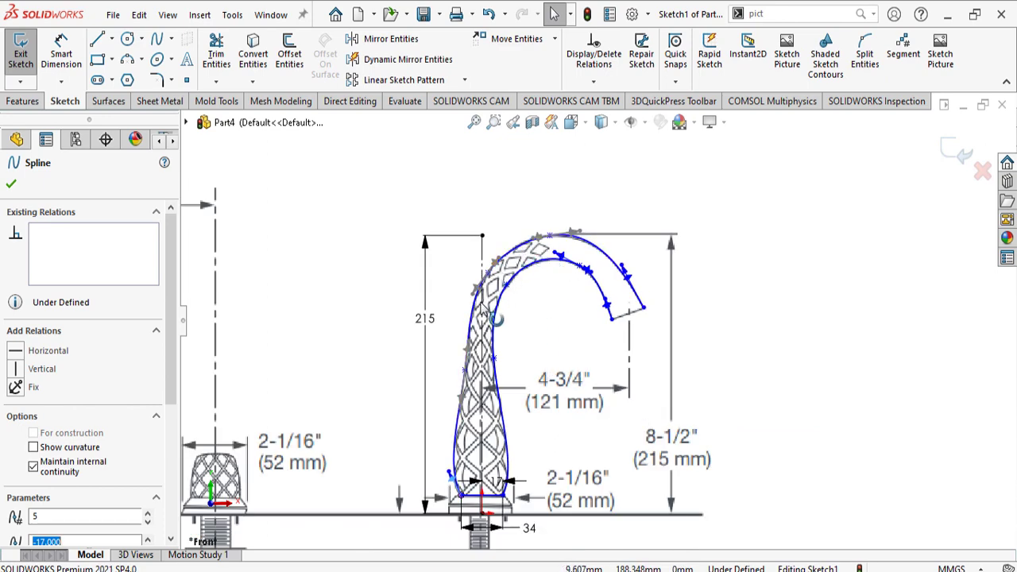
pyautogui.scroll(-2, 552, 266)
pyautogui.doubleClick(683, 324)
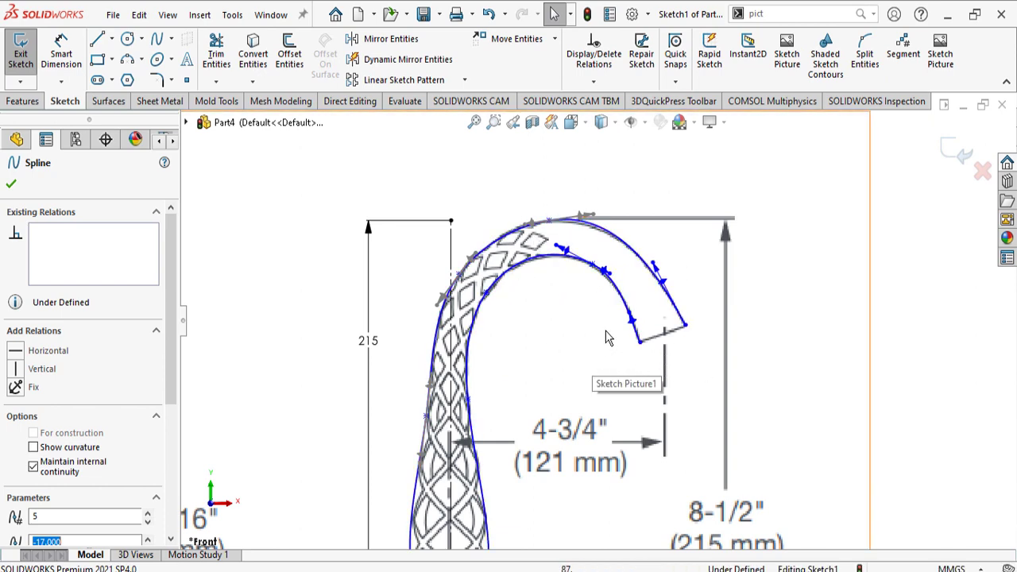
pyautogui.scroll(-2, 605, 348)
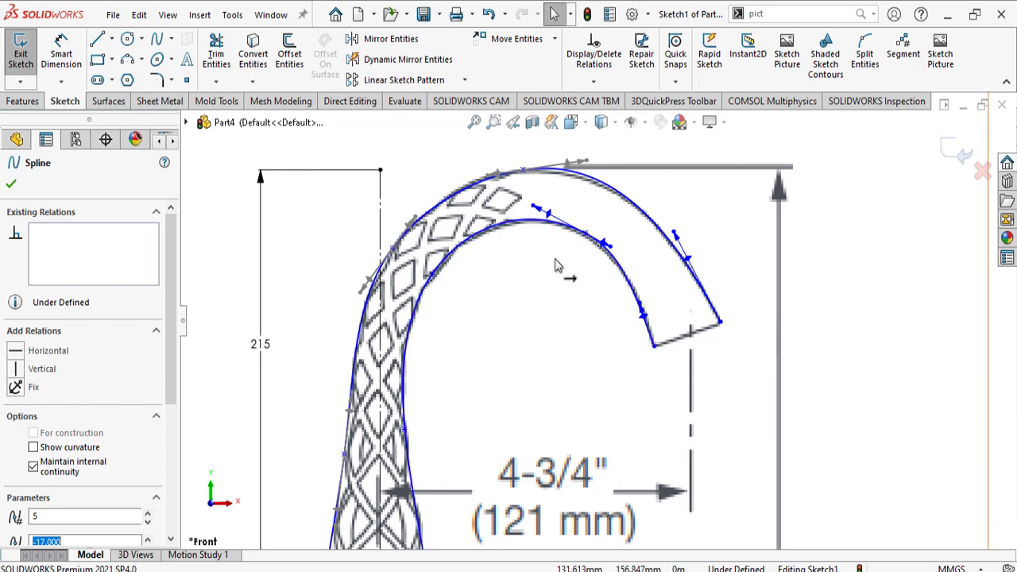
pyautogui.scroll(2, 612, 330)
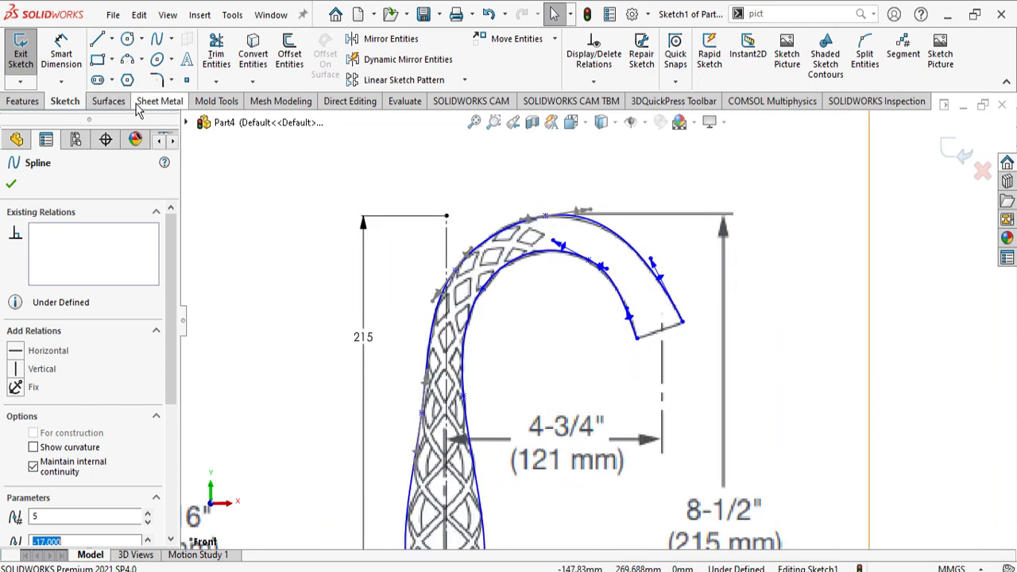
pyautogui.click(108, 101)
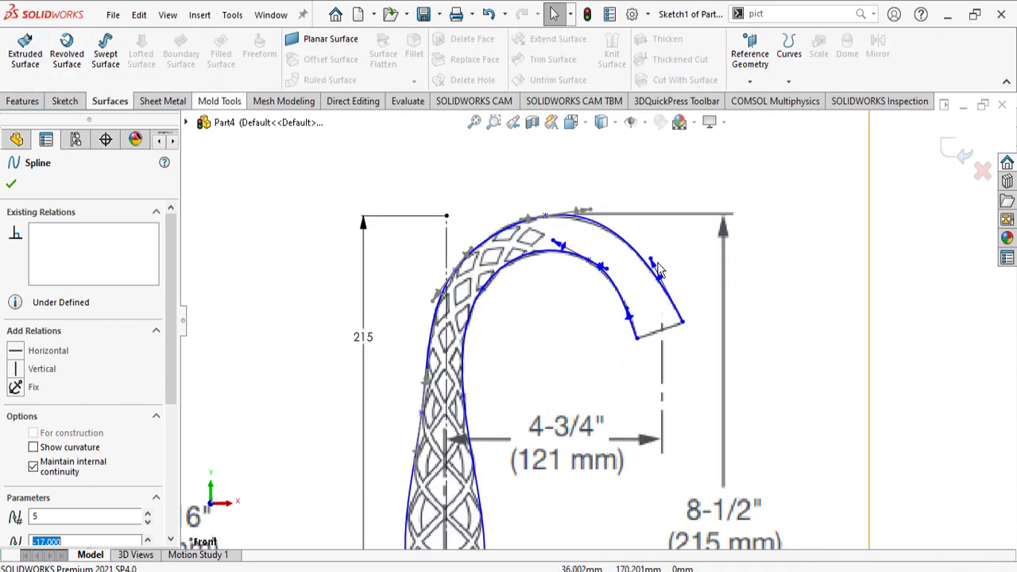
# Sketch a line about 27 mm long across the spout outlet, joining the outer ends of the two splines
pyautogui.scroll(1, 601, 328)
pyautogui.scroll(-2, 749, 344)
pyautogui.moveTo(749, 344); pyautogui.dragTo(601, 301, button='right')
pyautogui.scroll(-3, 601, 301)
pyautogui.click(573, 296)
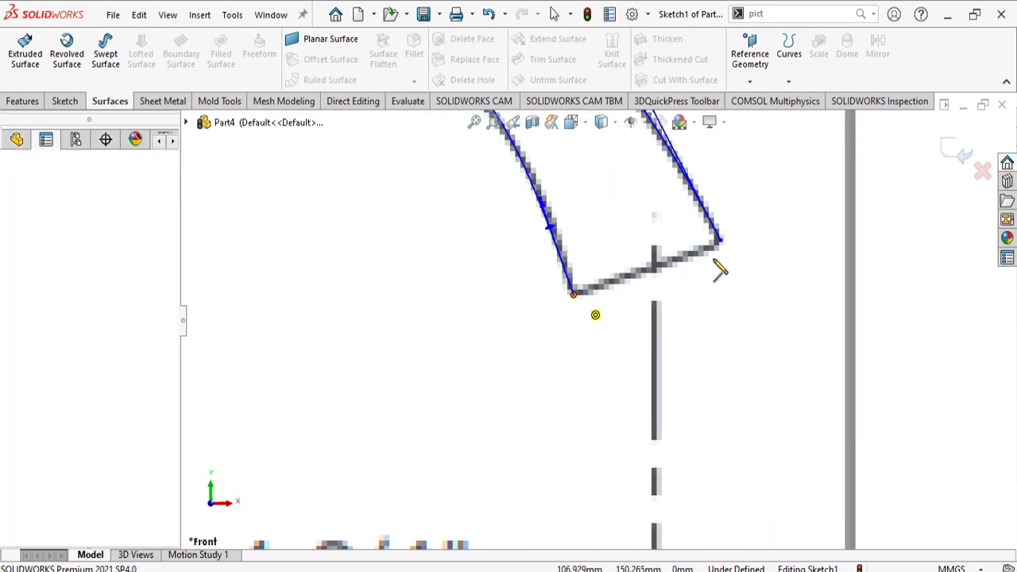
pyautogui.click(719, 238)
pyautogui.rightClick(723, 245)
pyautogui.click(758, 256)
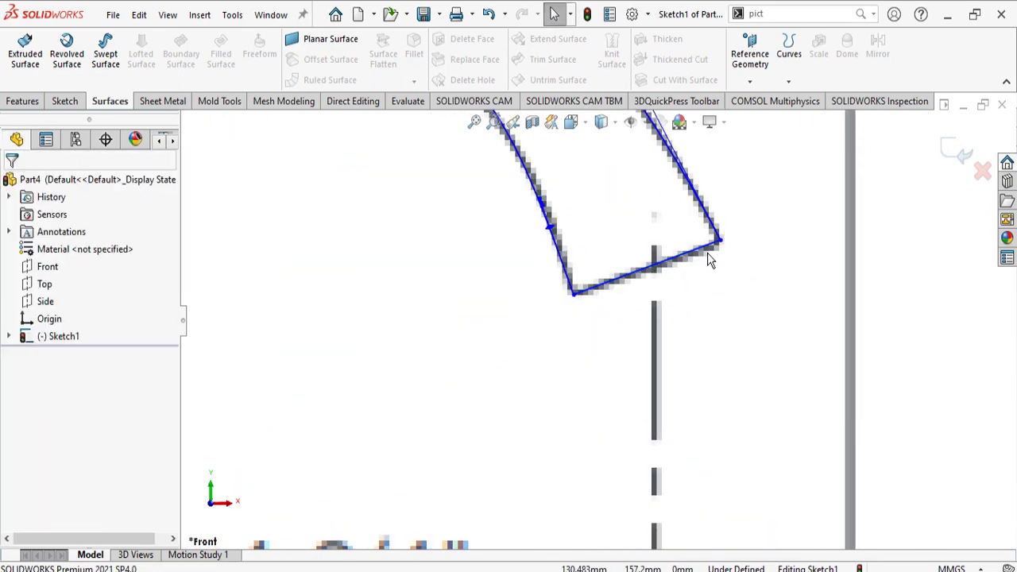
# Convert the spout outlet line to construction geometry
pyautogui.click(707, 254)
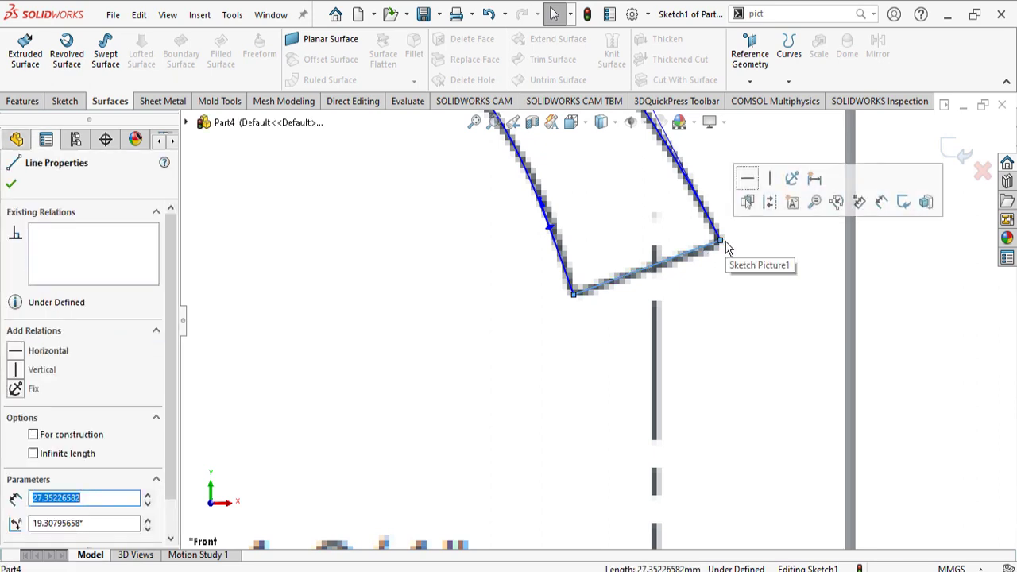
pyautogui.click(769, 204)
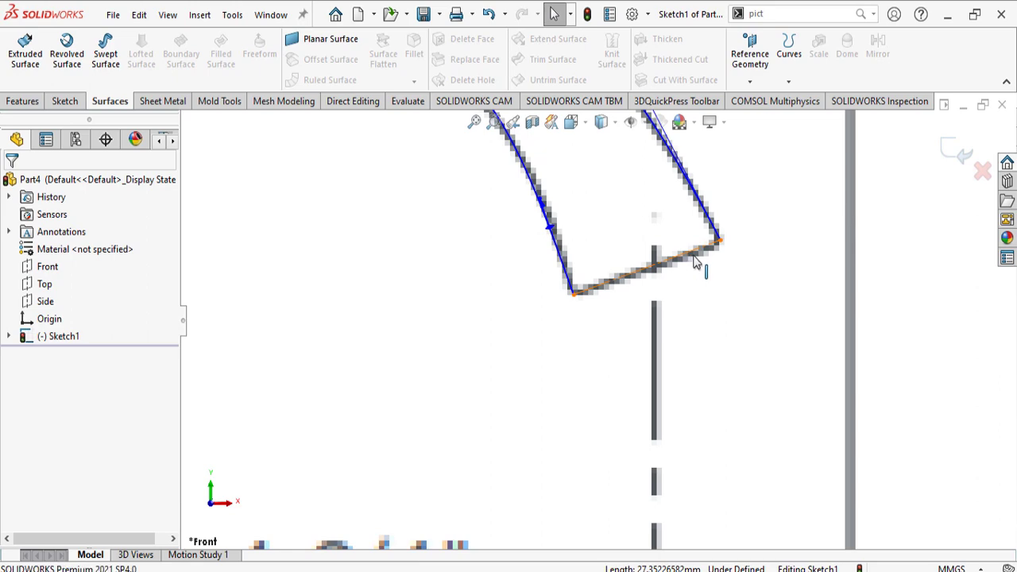
pyautogui.click(691, 255)
pyautogui.click(723, 310)
# Sketch a vertical line about 18 mm long from the outer spline's arch point to the inner spline and make it construction geometry
pyautogui.scroll(8, 669, 297)
pyautogui.scroll(-3, 568, 282)
pyautogui.press('l')
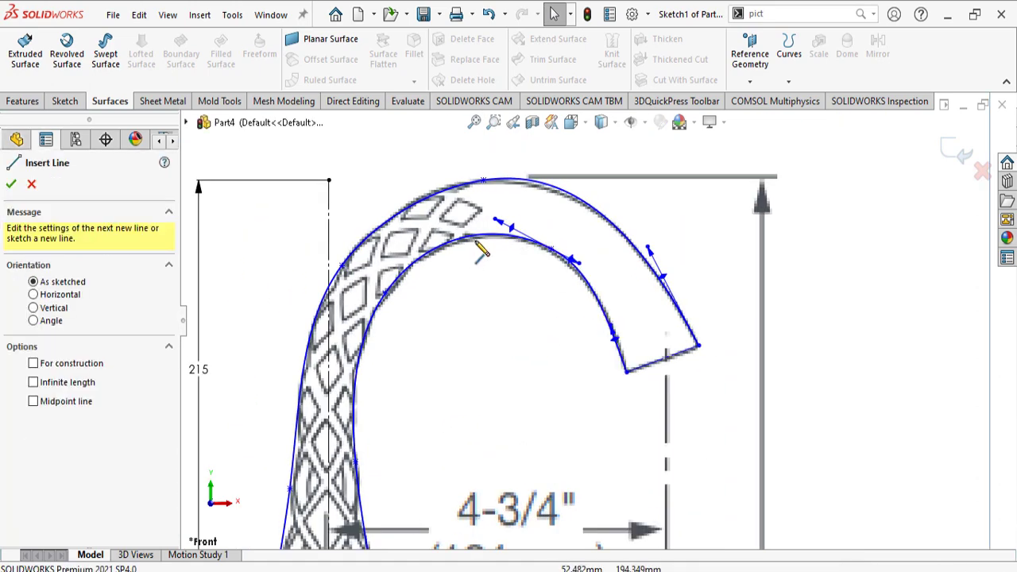
pyautogui.click(483, 181)
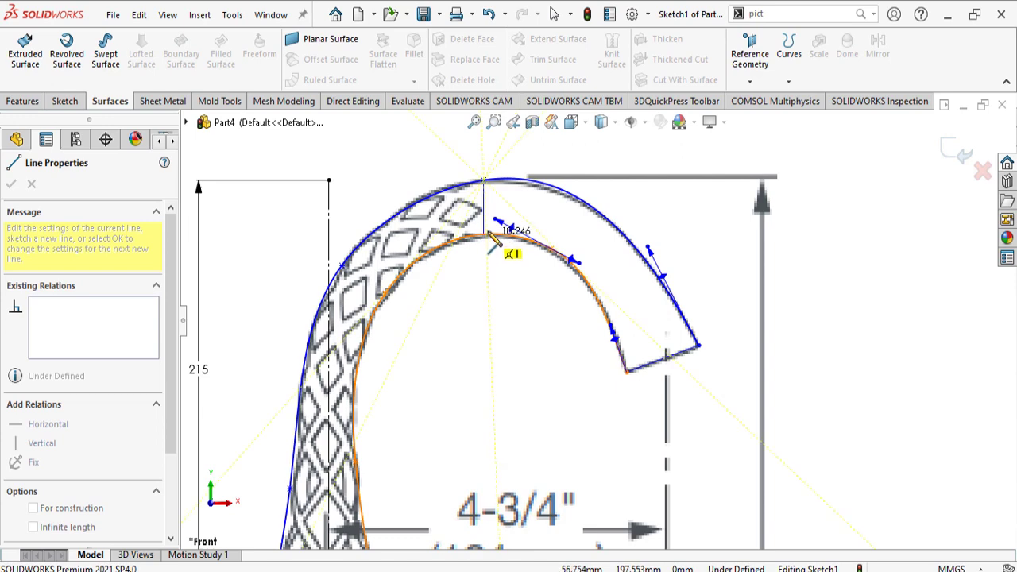
pyautogui.click(525, 248)
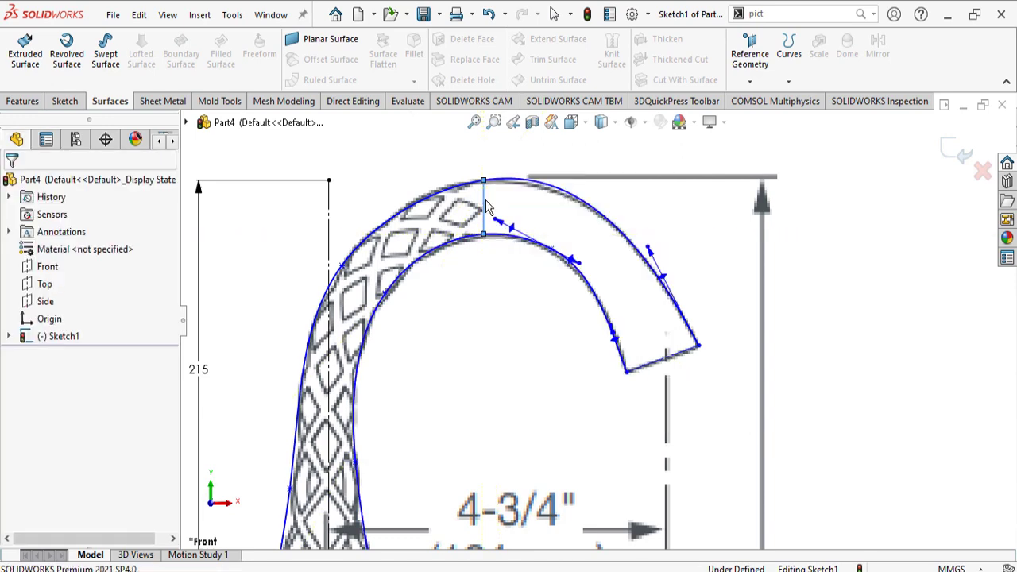
pyautogui.scroll(-5, 488, 211)
pyautogui.click(494, 211)
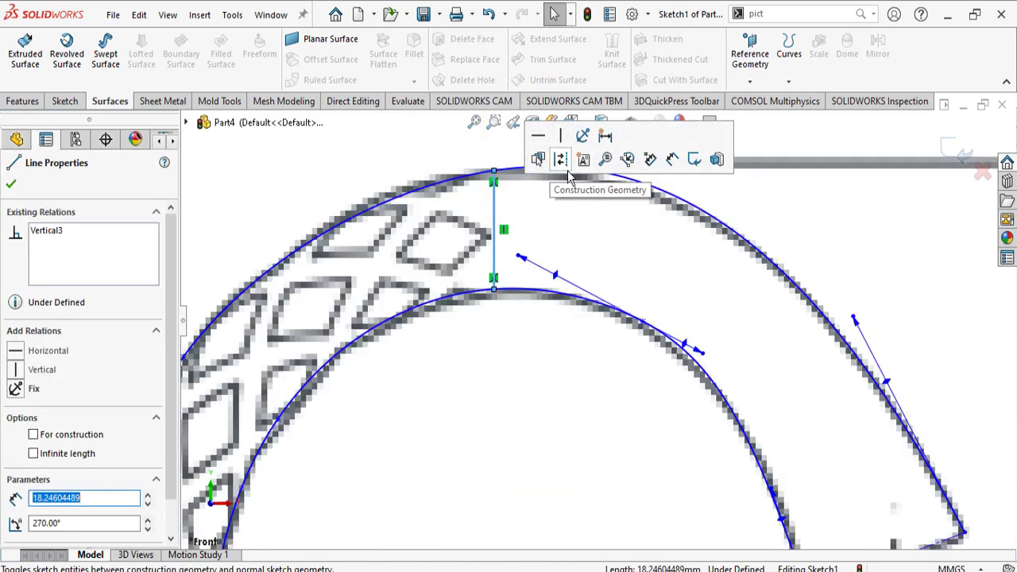
pyautogui.click(560, 159)
# Examine the traced spout outline and its construction lines against the reference picture
pyautogui.scroll(3, 714, 405)
pyautogui.scroll(-1, 656, 415)
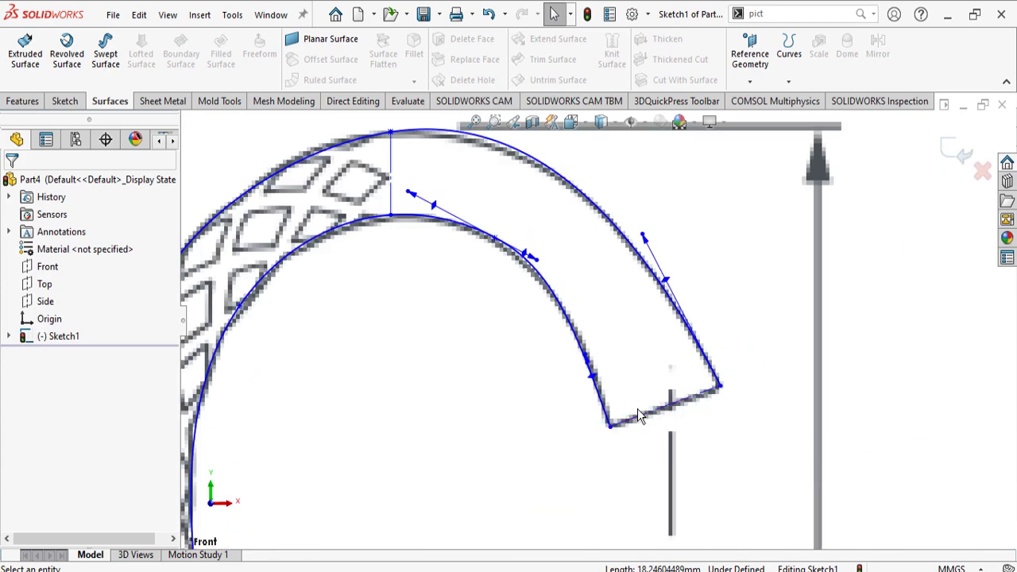
pyautogui.scroll(4, 682, 401)
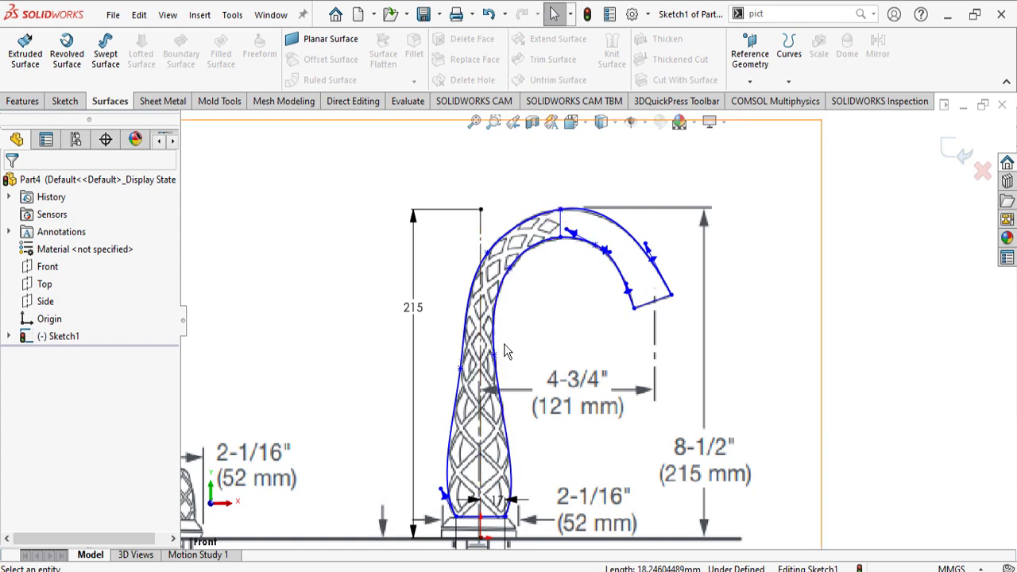
pyautogui.scroll(-2, 482, 350)
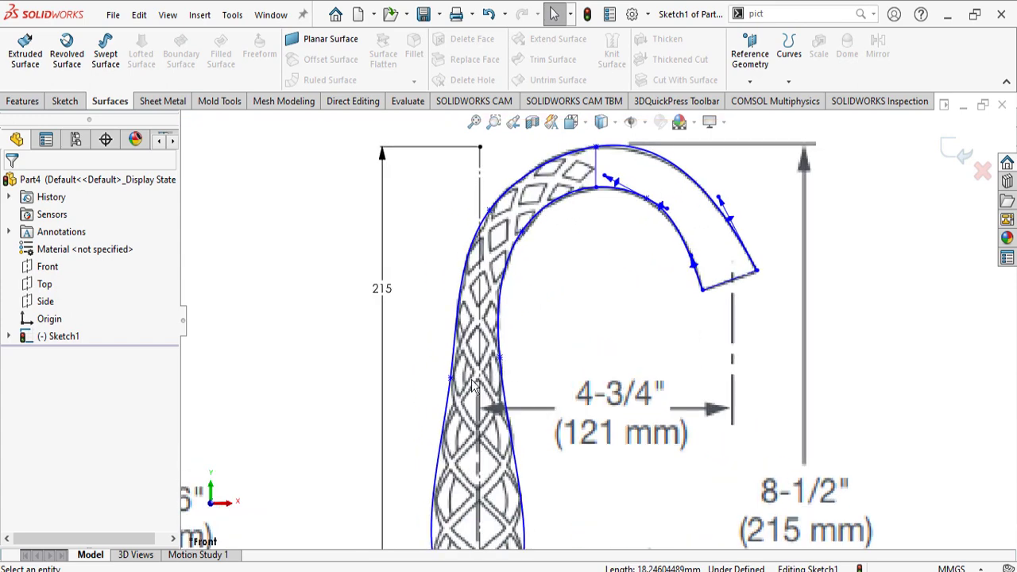
pyautogui.scroll(2, 598, 325)
pyautogui.scroll(-6, 592, 233)
pyautogui.click(594, 205)
pyautogui.scroll(7, 590, 321)
pyautogui.click(628, 392)
pyautogui.scroll(-3, 635, 401)
# Dimension the construction line across the spout outlet at 28 mm
pyautogui.moveTo(727, 372); pyautogui.dragTo(726, 318, button='right')
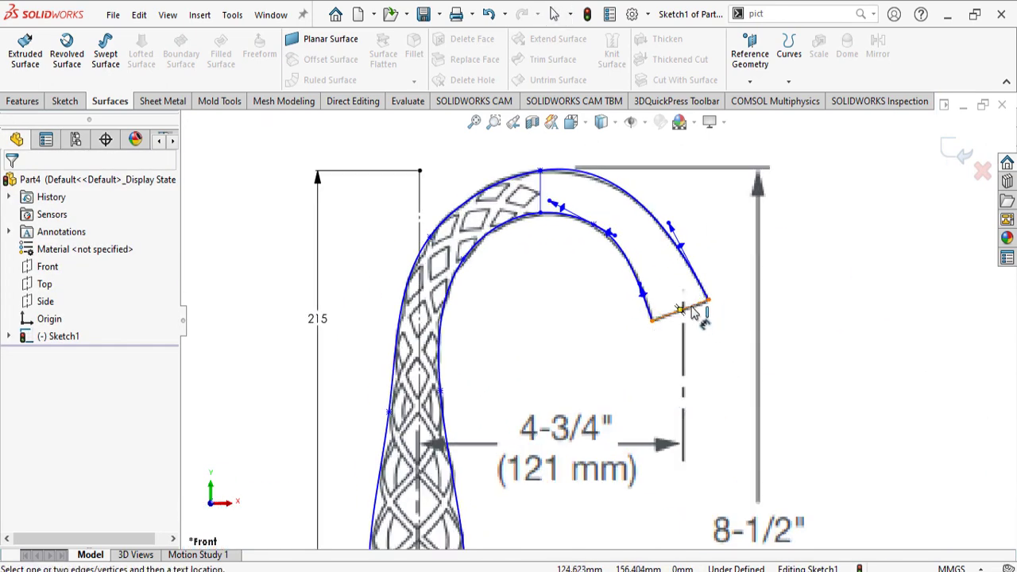
pyautogui.click(693, 312)
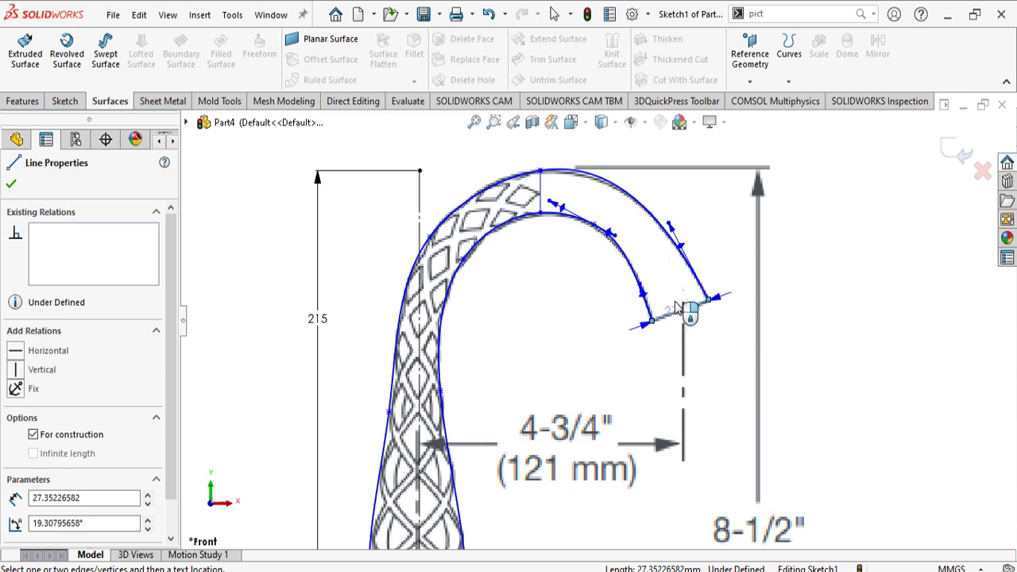
pyautogui.click(680, 312)
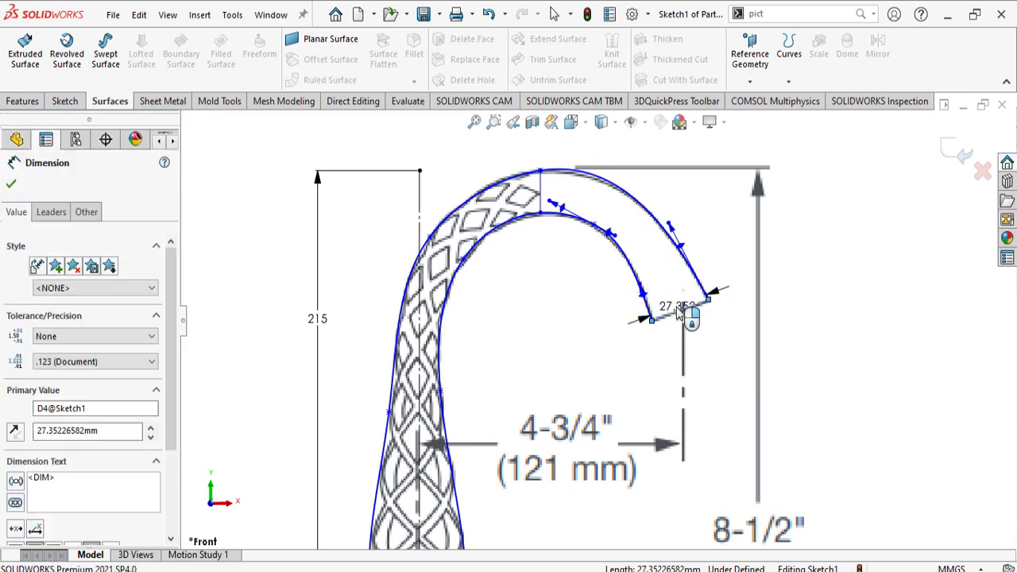
pyautogui.write('28')
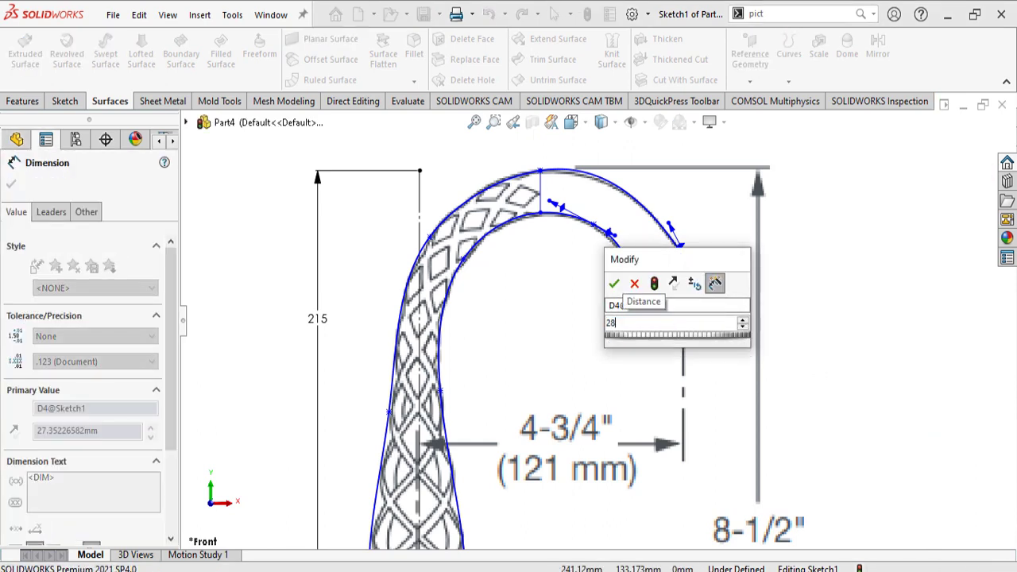
pyautogui.press('Return')
# Dimension the vertical construction line at the top of the spout arch at 18 mm
pyautogui.scroll(-3, 554, 199)
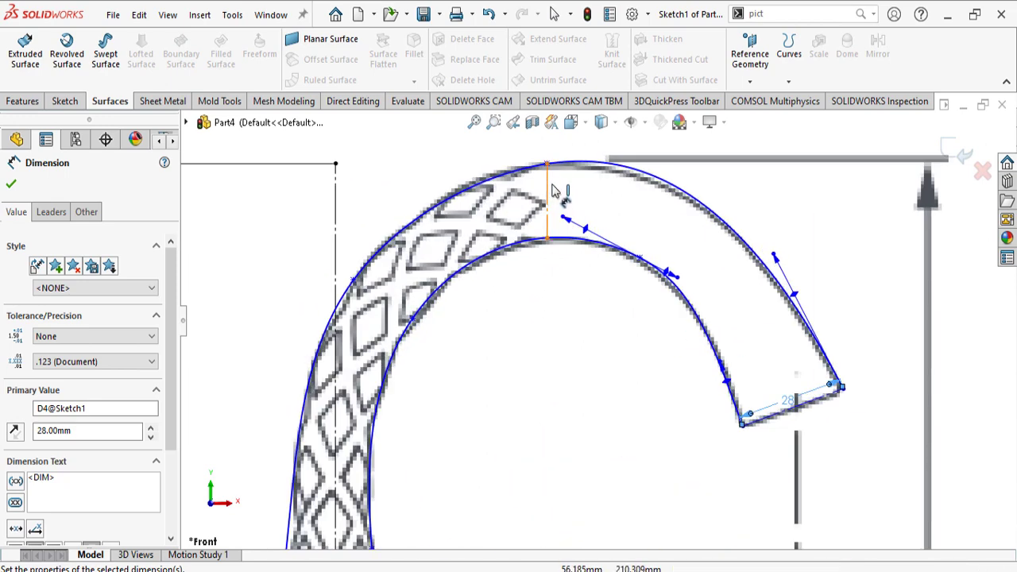
pyautogui.click(550, 189)
pyautogui.click(602, 220)
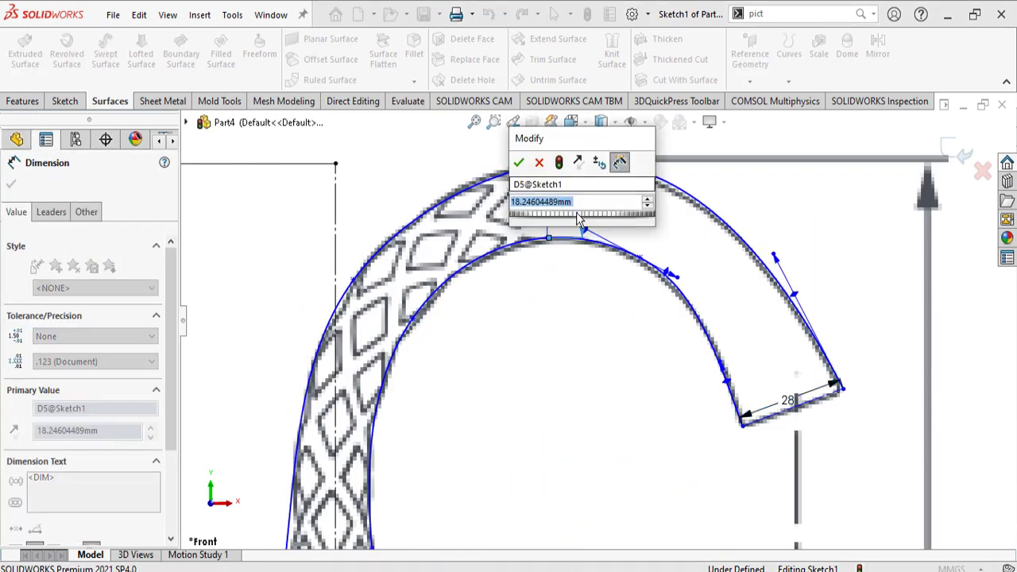
pyautogui.write('18')
pyautogui.press('Return')
pyautogui.scroll(5, 544, 300)
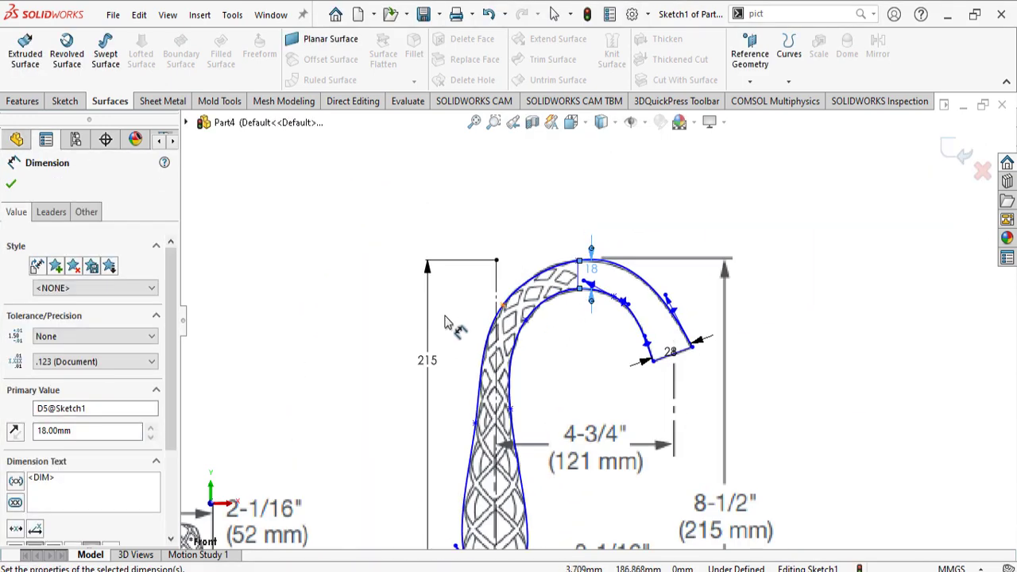
pyautogui.scroll(-3, 534, 468)
pyautogui.press('Escape')
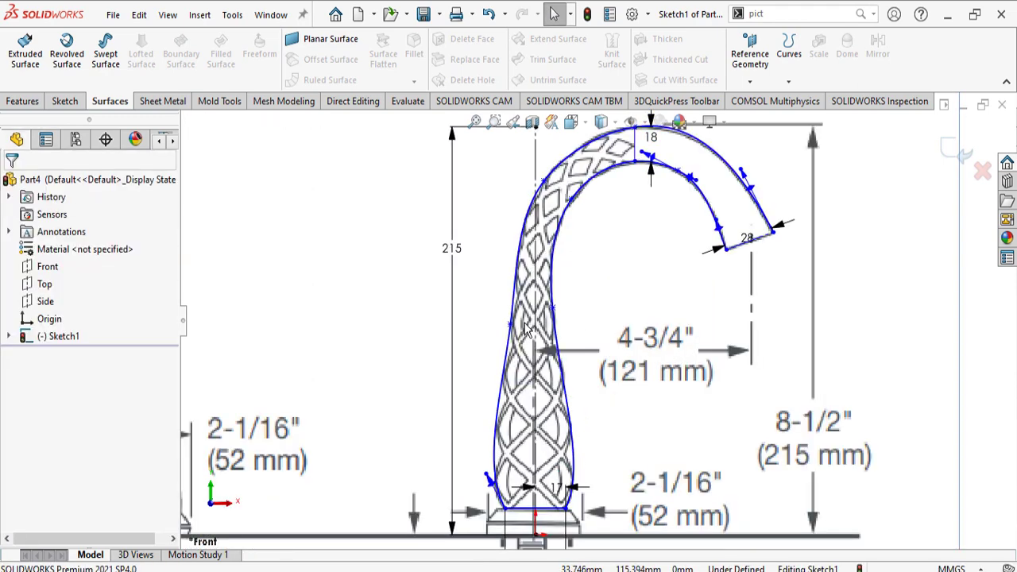
# Try to align the neck points of the inner and outer splines with a horizontal relation
pyautogui.press('l')
pyautogui.scroll(-2, 556, 318)
pyautogui.press('Escape')
pyautogui.click(548, 318)
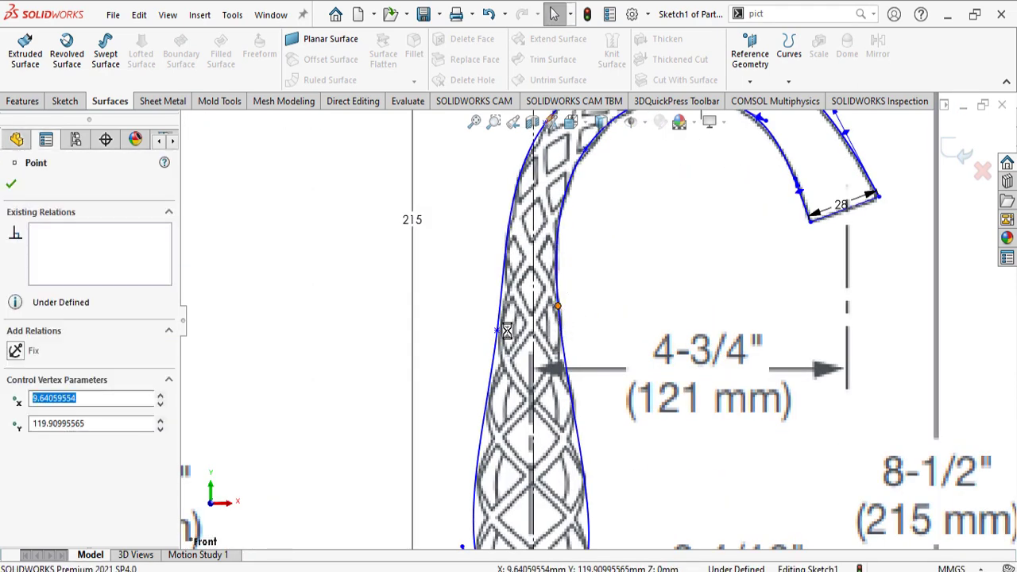
pyautogui.hotkey('ctrl', 'c')
pyautogui.press('Return')
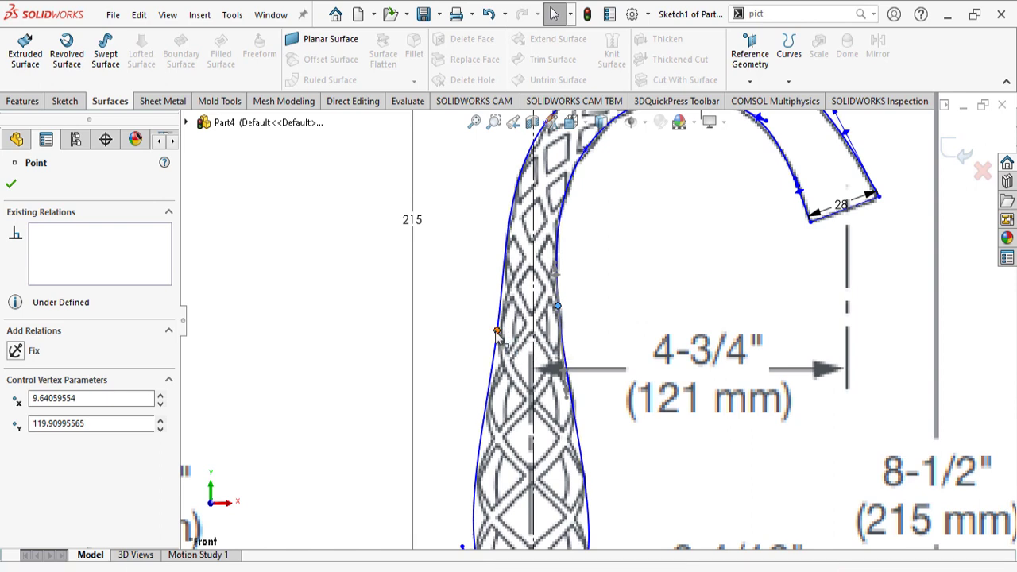
pyautogui.keyDown('ctrl'); pyautogui.click(557, 306); pyautogui.keyUp('ctrl')
pyautogui.click(540, 264)
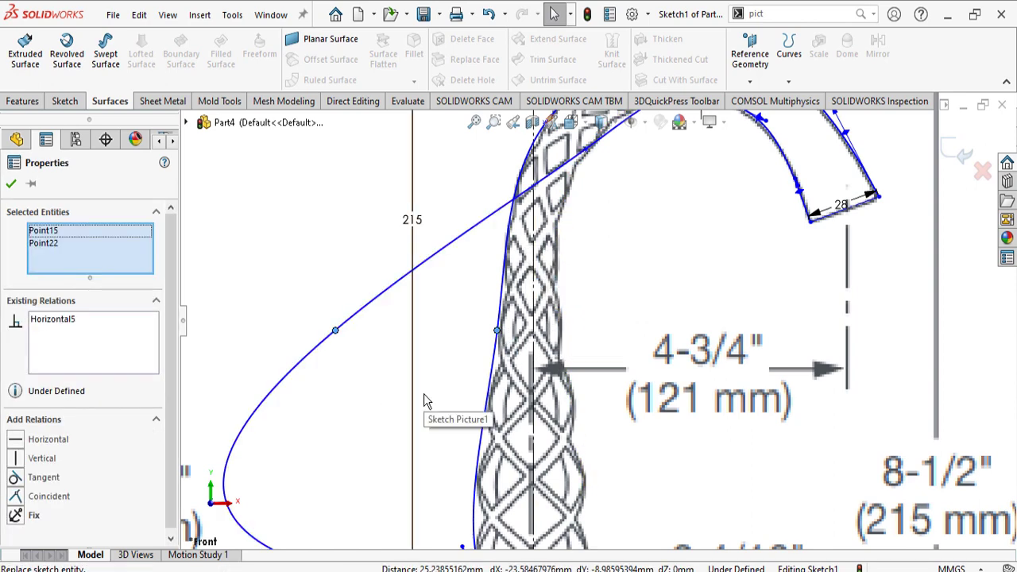
pyautogui.hotkey('ctrl', 'z')
# Sketch a horizontal line about 22.5 mm long from the inner spline's neck point to the outer spline and make it construction geometry
pyautogui.moveTo(558, 305)
pyautogui.mouseDown()
pyautogui.moveTo(564, 335)
pyautogui.moveTo(558, 309)
pyautogui.mouseUp()
pyautogui.hotkey('ctrl', 'c')
pyautogui.click(599, 293)
pyautogui.moveTo(601, 302); pyautogui.dragTo(554, 321, button='right')
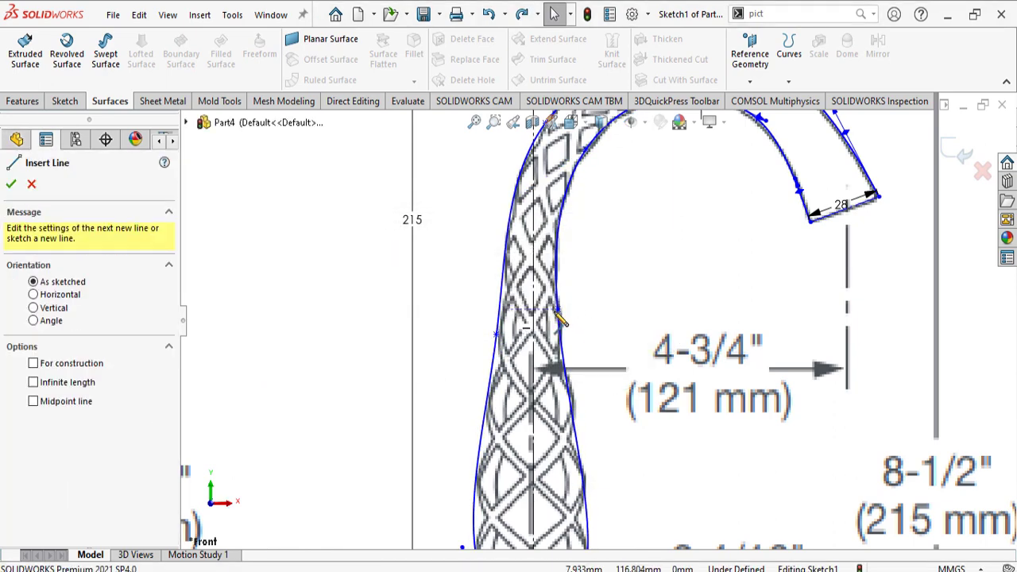
pyautogui.click(557, 309)
pyautogui.click(499, 309)
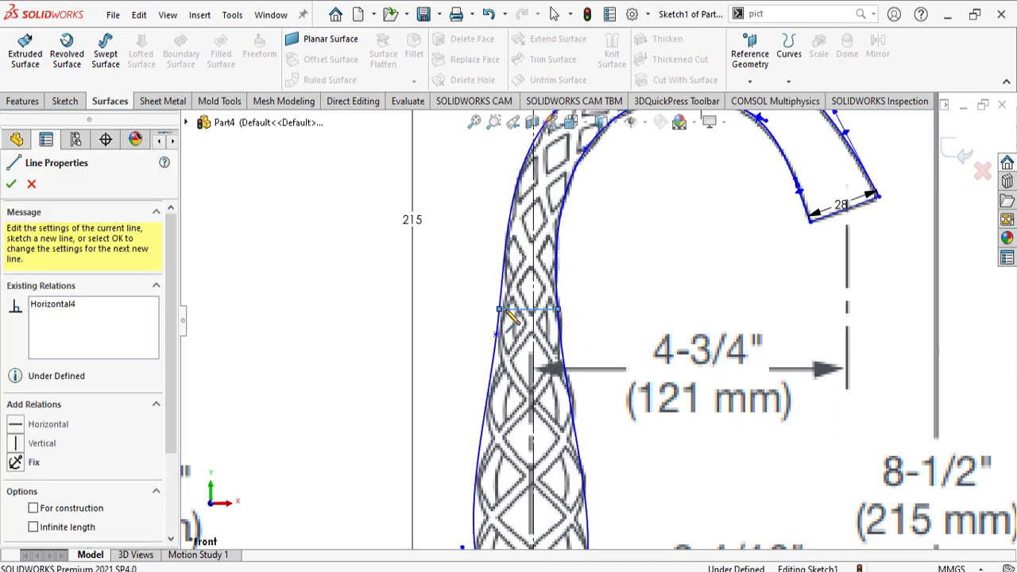
pyautogui.press('Escape')
pyautogui.click(548, 310)
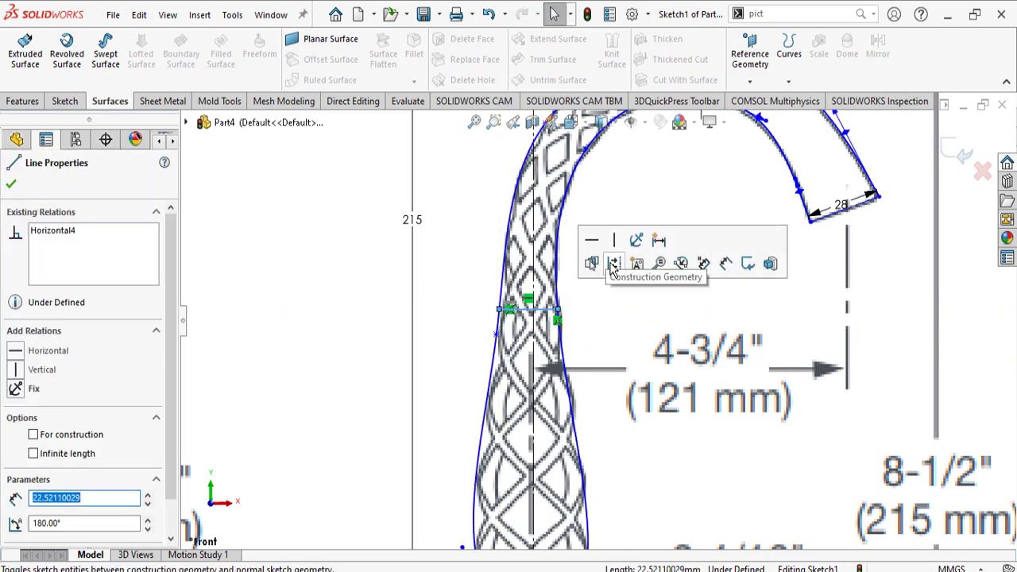
pyautogui.click(612, 263)
pyautogui.click(541, 279)
pyautogui.press('Escape')
# Dimension the horizontal construction line across the spout neck at 23 mm
pyautogui.moveTo(615, 320); pyautogui.dragTo(557, 320, button='right')
pyautogui.click(555, 311)
pyautogui.click(594, 270)
pyautogui.write('235')
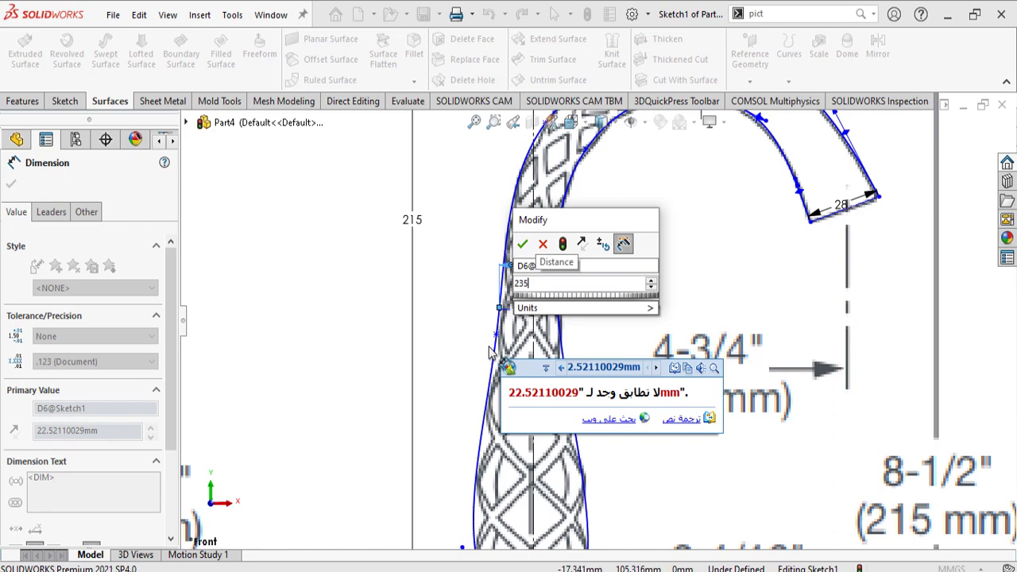
pyautogui.press('Return')
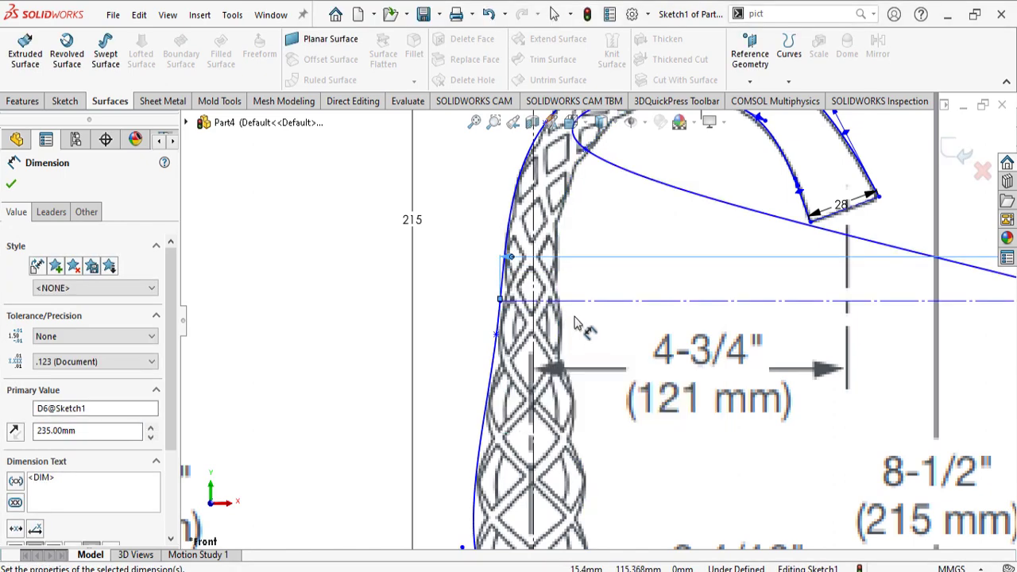
pyautogui.press('Escape')
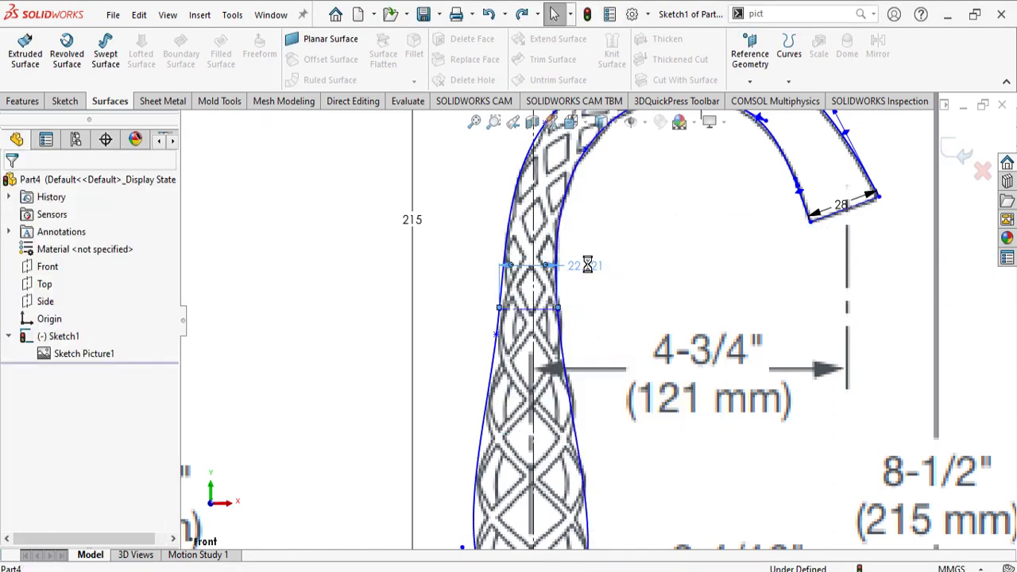
pyautogui.write('22')
pyautogui.press('Return')
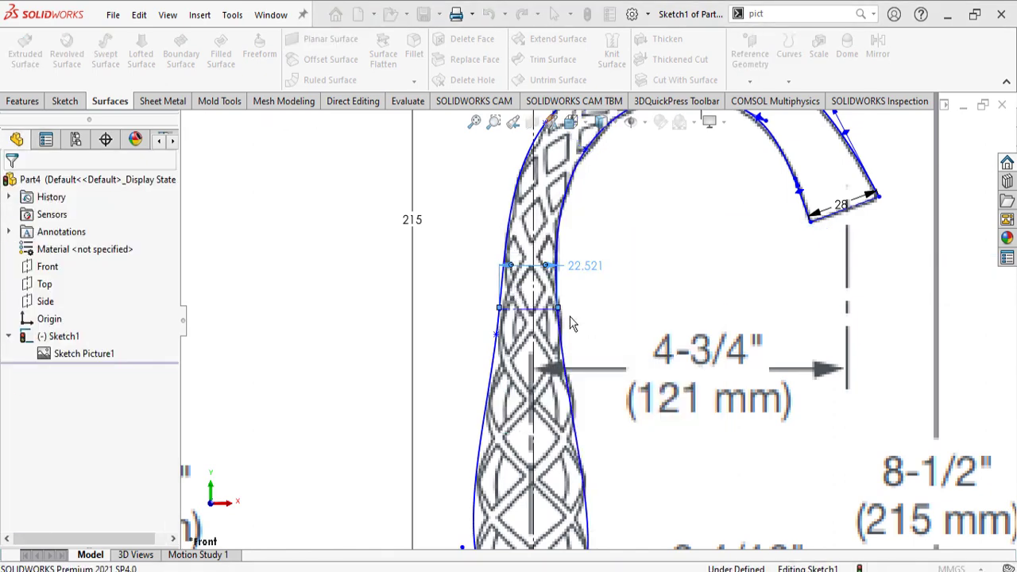
# Examine the dimensioned spout outline against the reference drawing from the base up to the outlet
pyautogui.scroll(2, 586, 344)
pyautogui.scroll(-2, 591, 476)
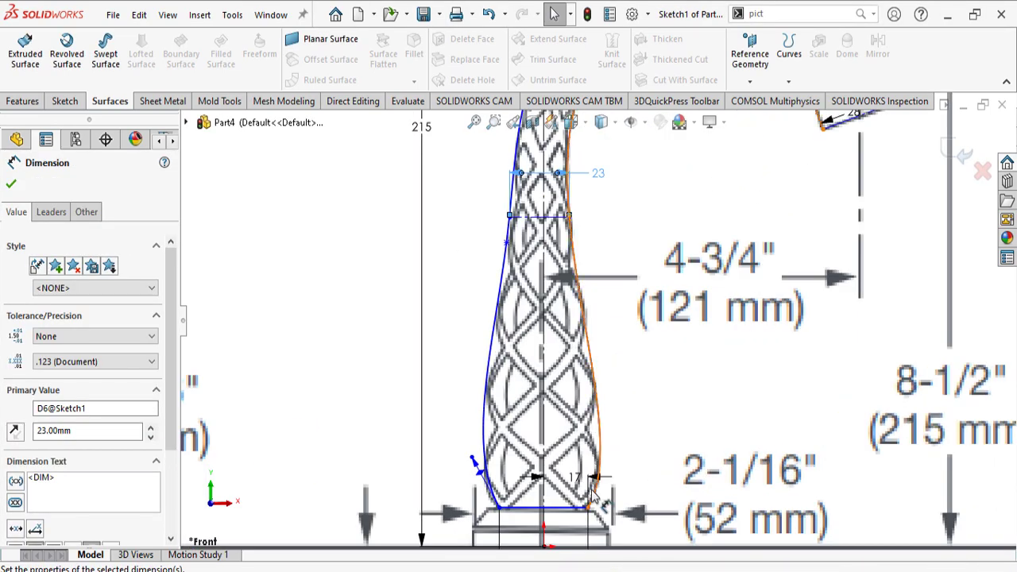
pyautogui.scroll(2, 572, 397)
pyautogui.scroll(-2, 592, 334)
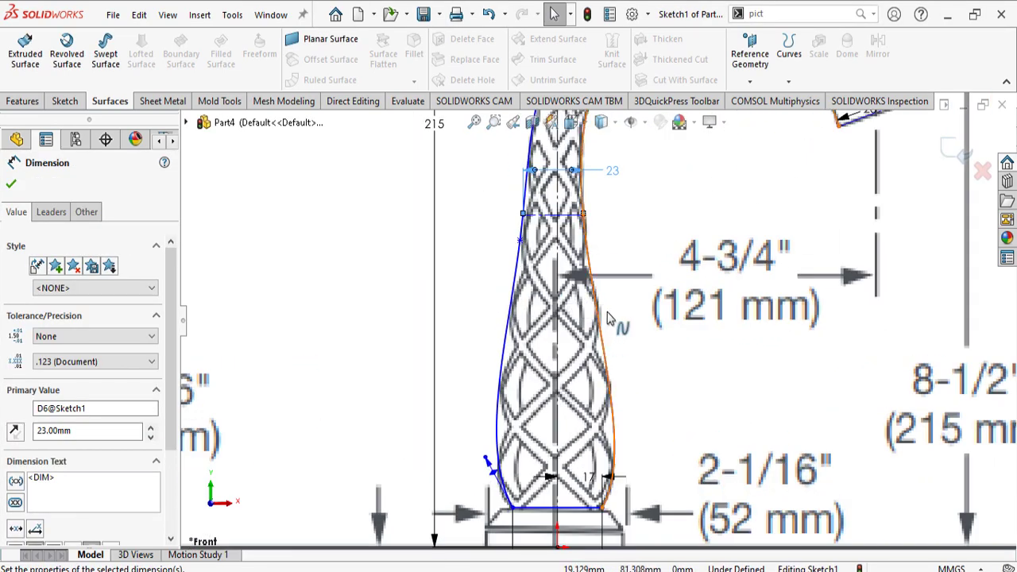
pyautogui.scroll(2, 607, 322)
pyautogui.scroll(-2, 619, 302)
pyautogui.press('Escape')
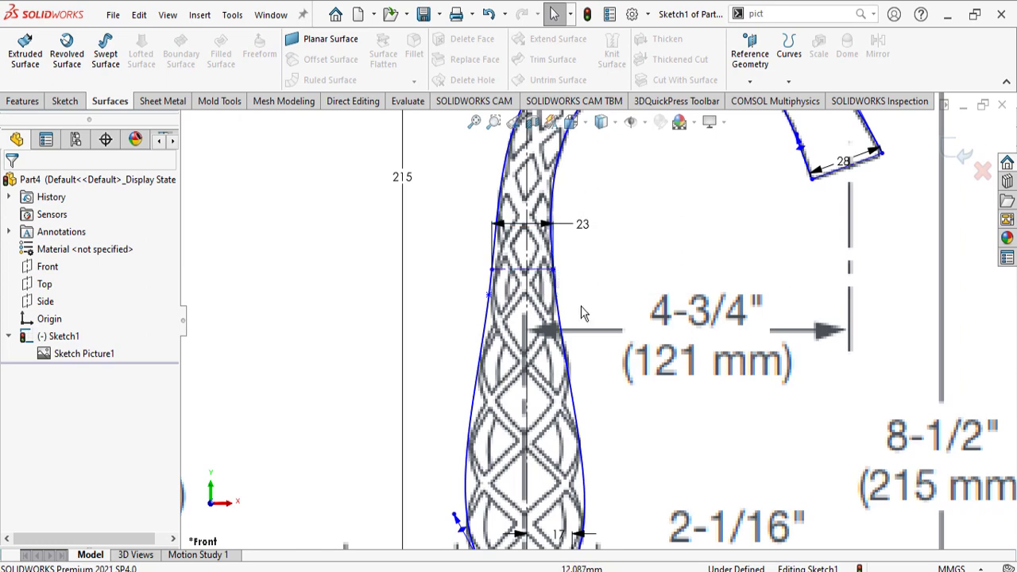
pyautogui.scroll(2, 620, 302)
pyautogui.scroll(-1, 688, 298)
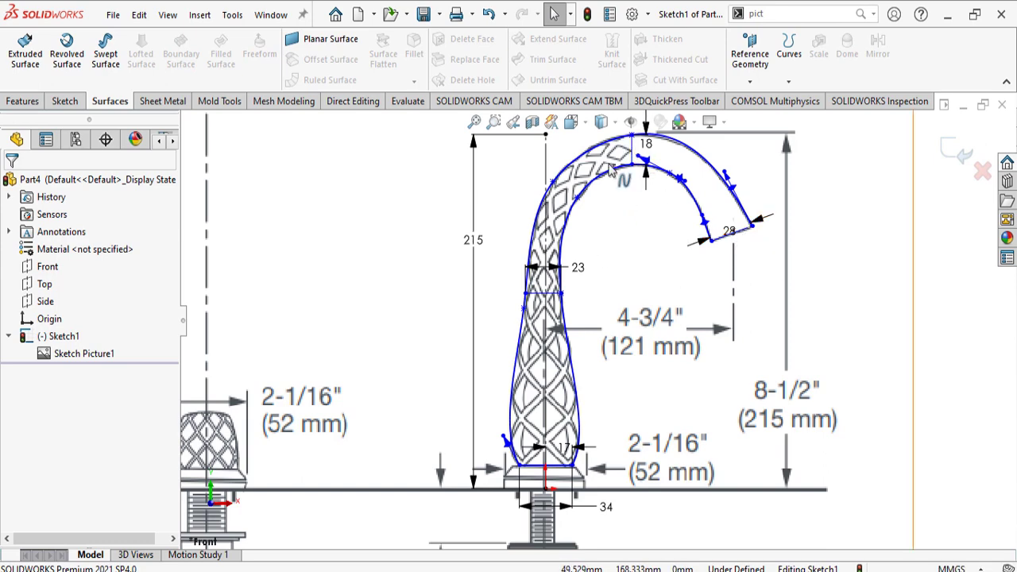
pyautogui.scroll(1, 624, 175)
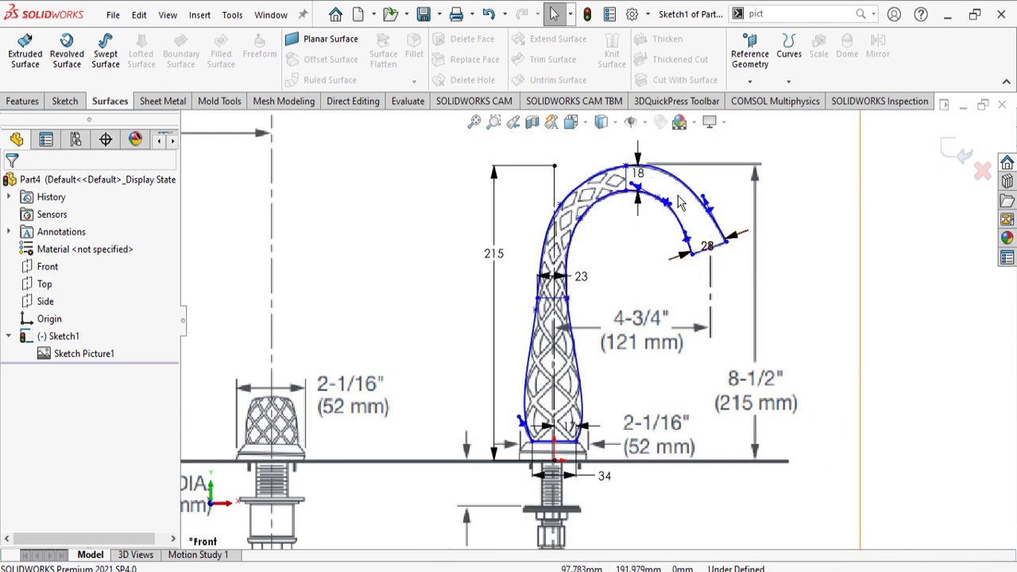
pyautogui.scroll(5, 645, 302)
pyautogui.scroll(-4, 484, 313)
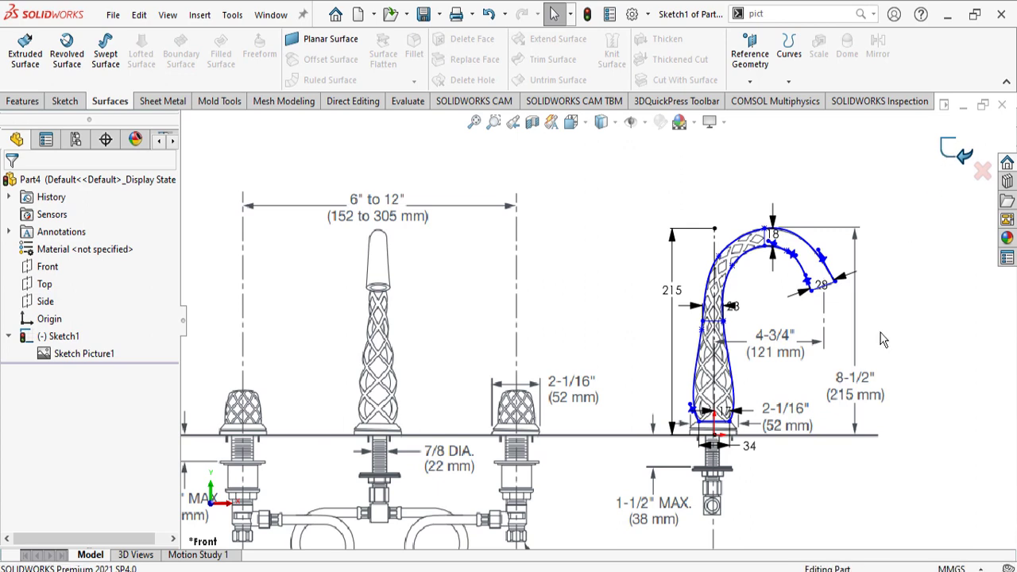
# Exit the sketch and hide the reference picture so only the spout outline is shown
pyautogui.scroll(3, 792, 284)
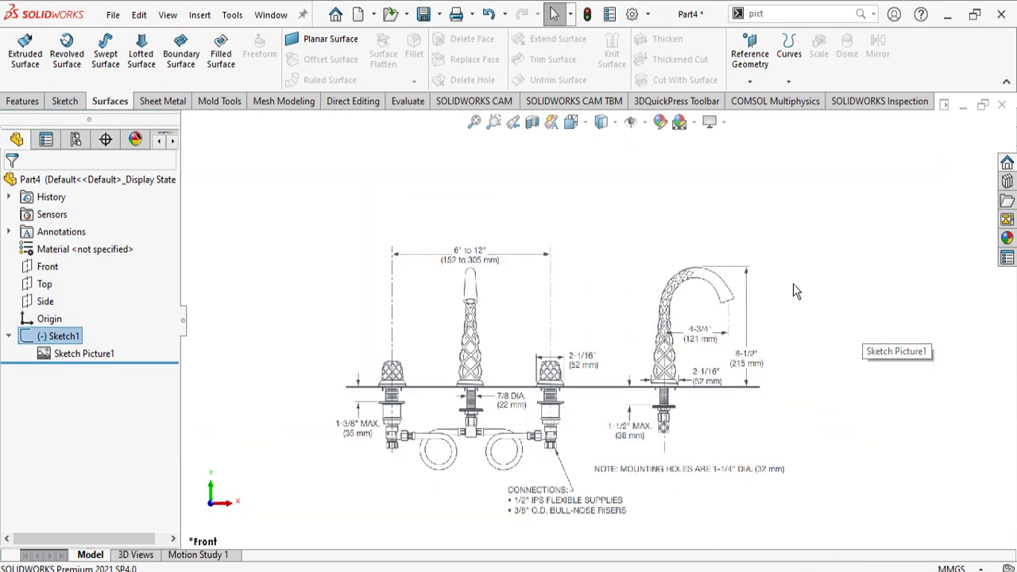
pyautogui.rightClick(66, 362)
pyautogui.click(100, 90)
pyautogui.scroll(-8, 733, 323)
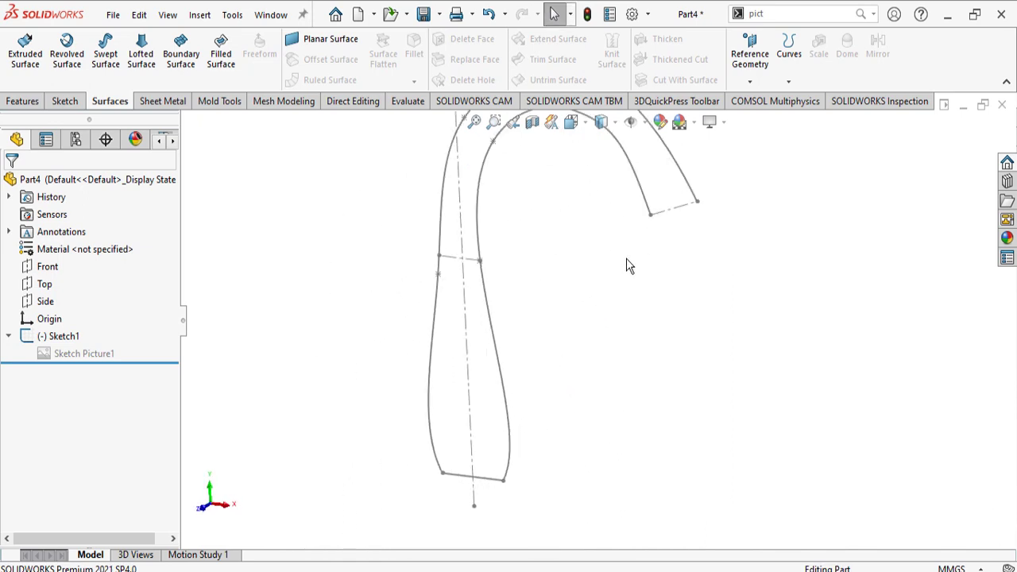
pyautogui.scroll(2, 659, 219)
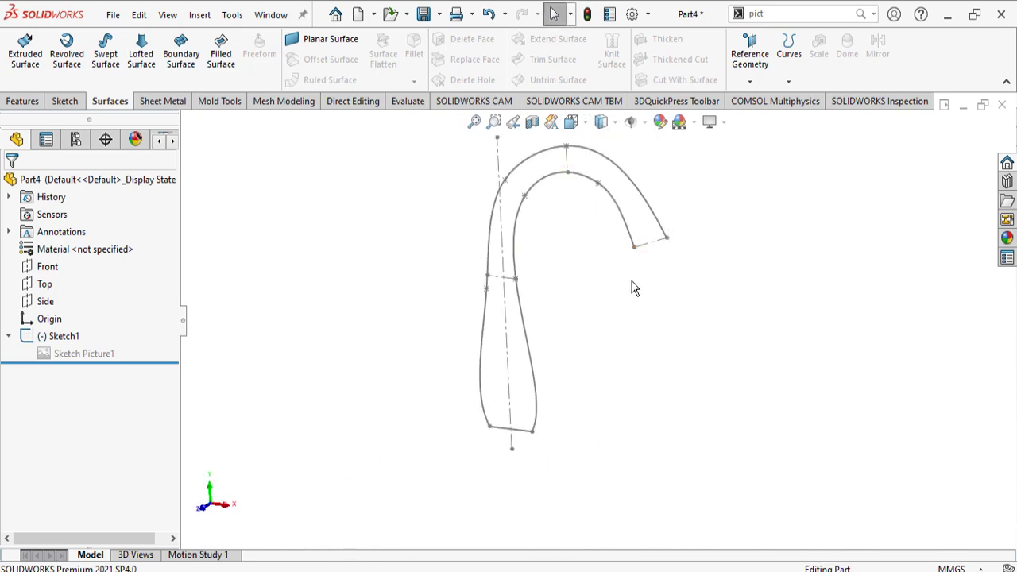
pyautogui.scroll(-1, 551, 194)
pyautogui.scroll(1, 664, 319)
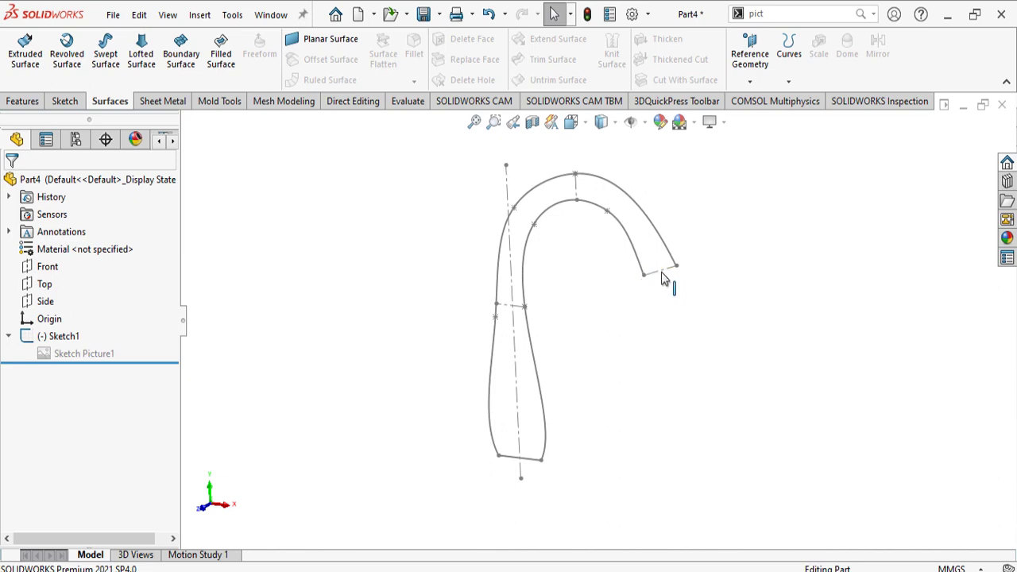
# Create a reference plane perpendicular to the Front plane and coincident with the construction line across the spout outlet
pyautogui.click(31, 104)
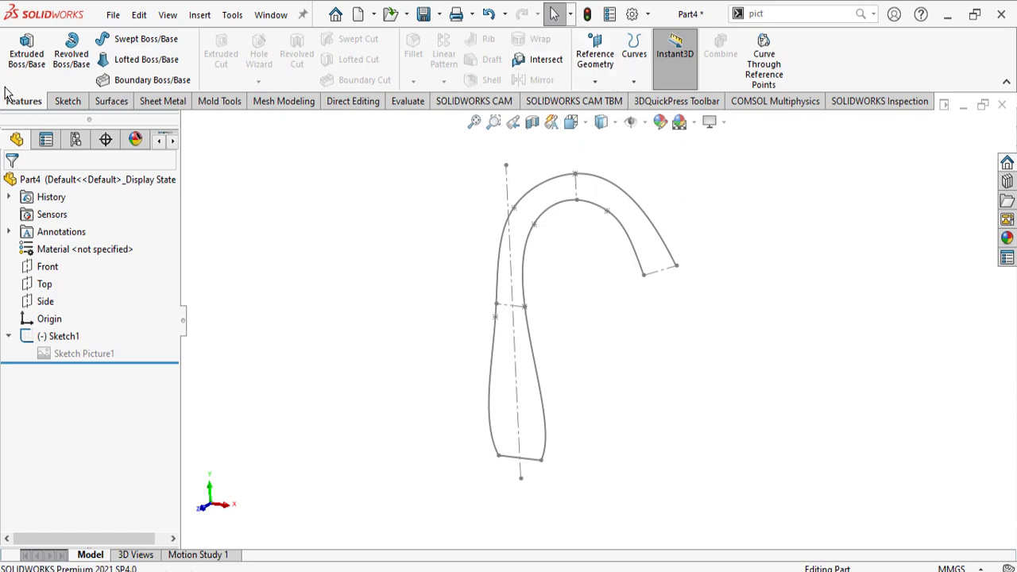
pyautogui.click(592, 77)
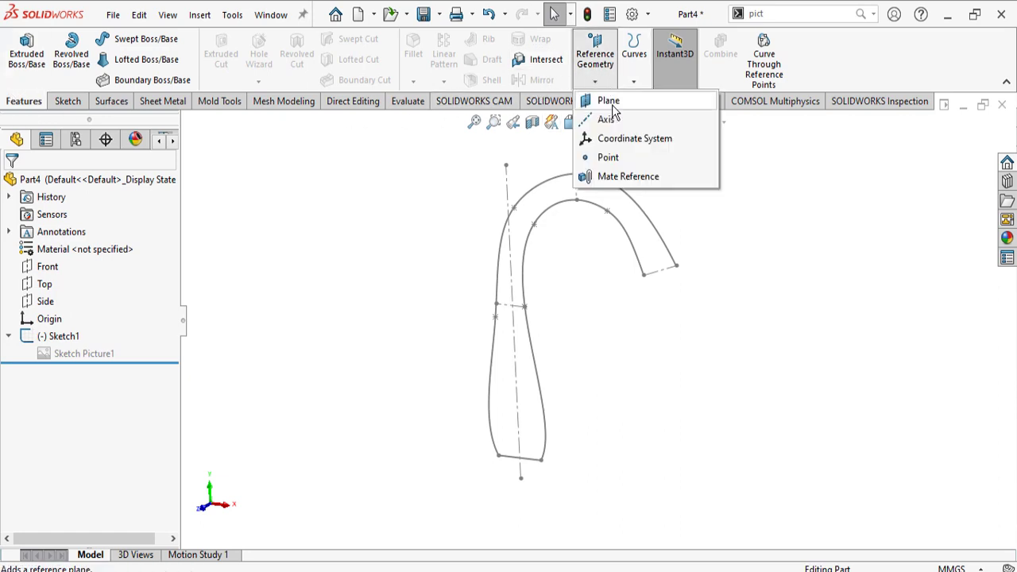
pyautogui.click(604, 99)
pyautogui.scroll(-2, 647, 285)
pyautogui.scroll(-1, 647, 285)
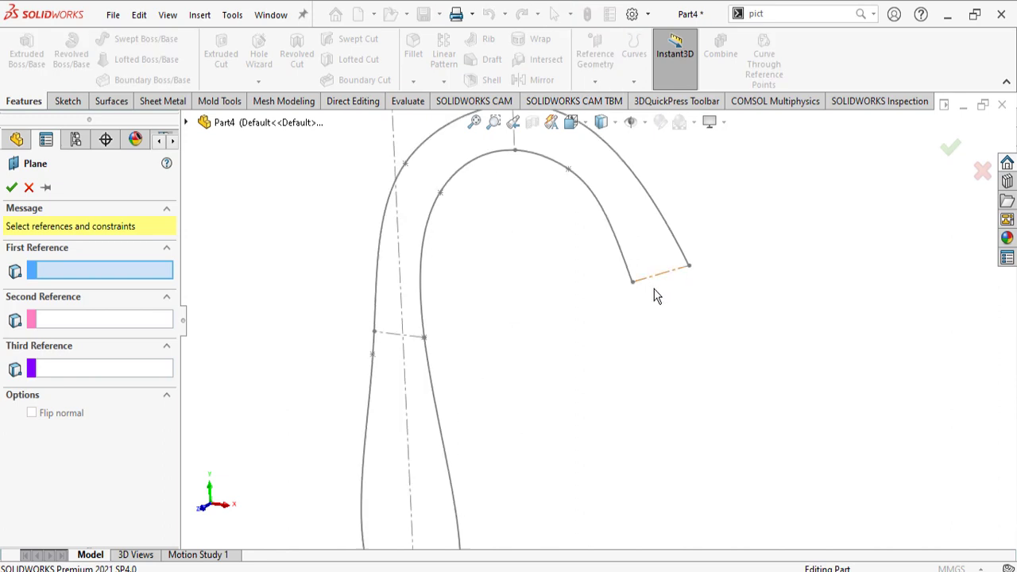
pyautogui.scroll(4, 657, 291)
pyautogui.click(186, 122)
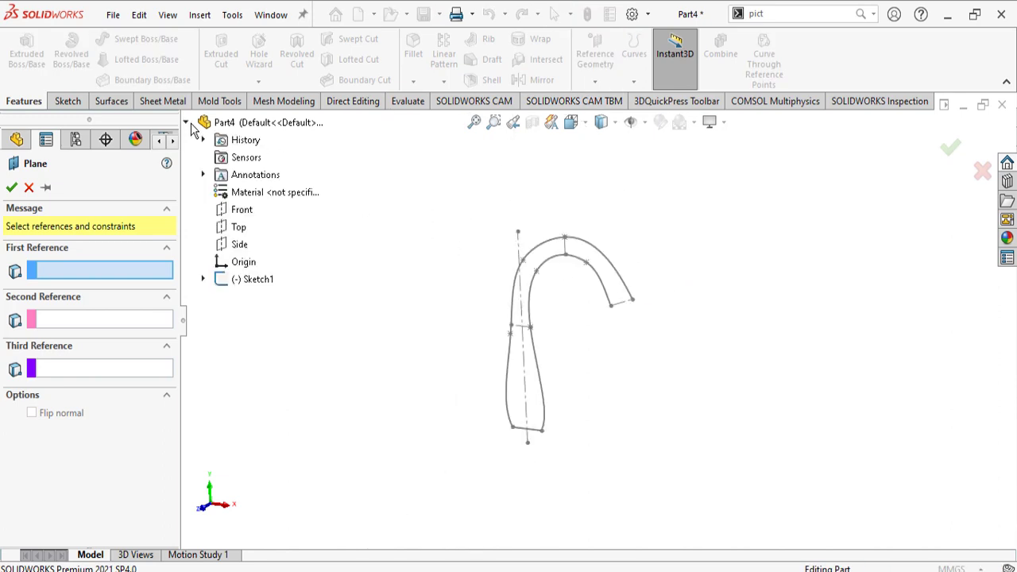
pyautogui.click(239, 209)
pyautogui.scroll(-2, 616, 325)
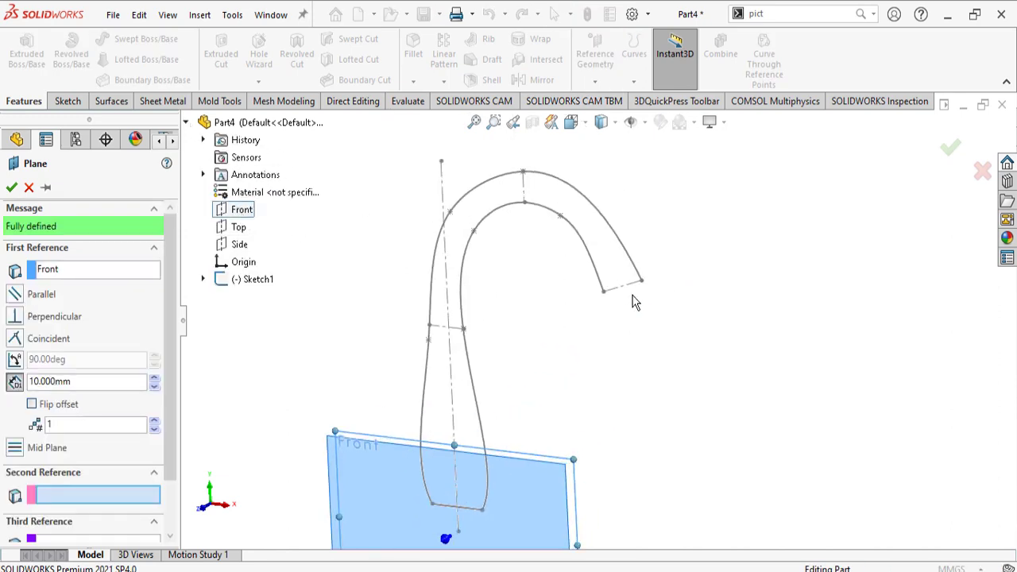
pyautogui.click(633, 289)
pyautogui.moveTo(601, 342); pyautogui.dragTo(660, 297, button='middle')
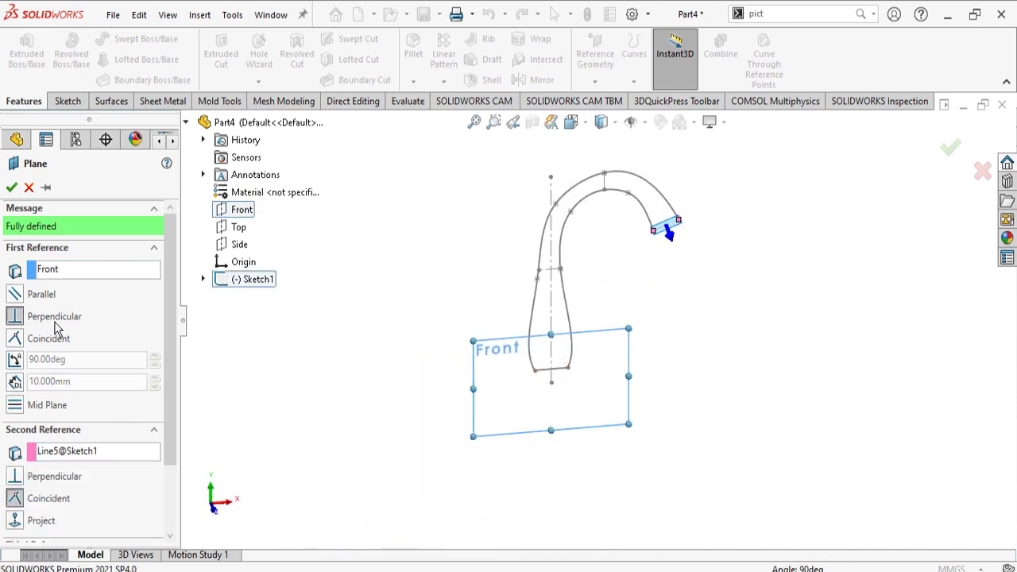
pyautogui.scroll(-2, 716, 238)
pyautogui.click(13, 193)
# Create a reference plane perpendicular to the Front plane and coincident with the construction line across the top of the spout arch
pyautogui.click(595, 81)
pyautogui.click(595, 81)
pyautogui.click(606, 130)
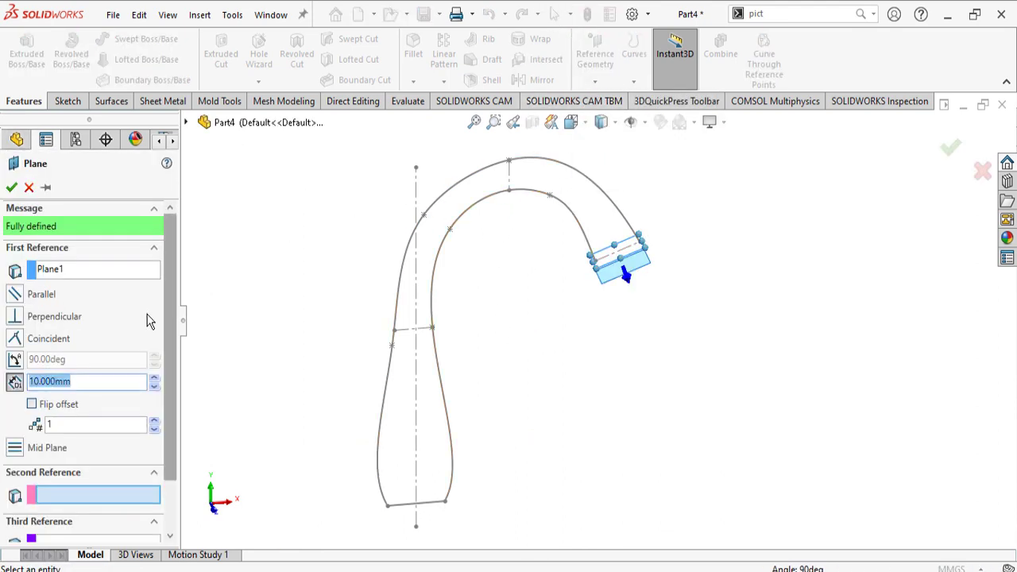
pyautogui.rightClick(64, 271)
pyautogui.click(39, 278)
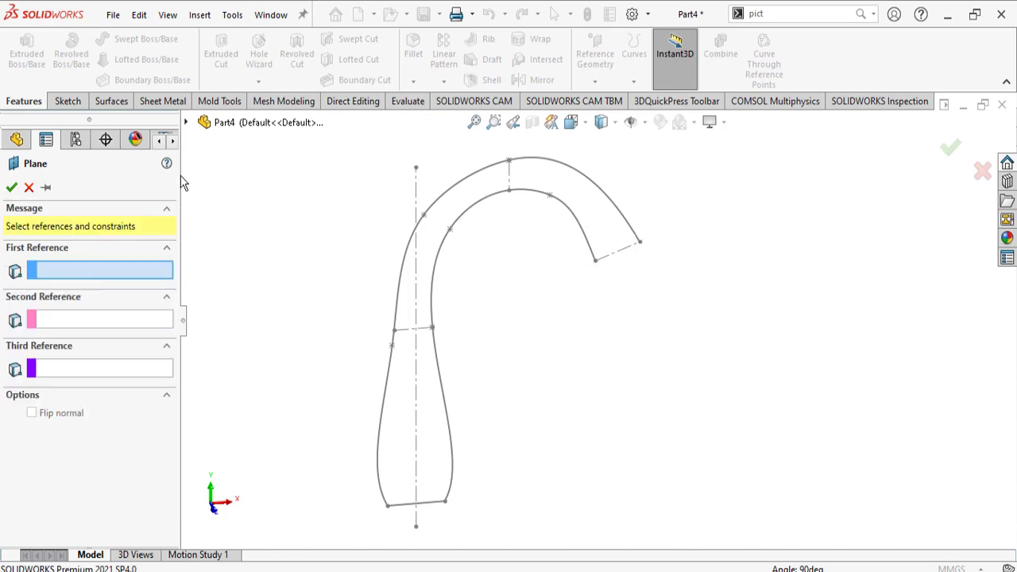
pyautogui.click(188, 125)
pyautogui.click(240, 209)
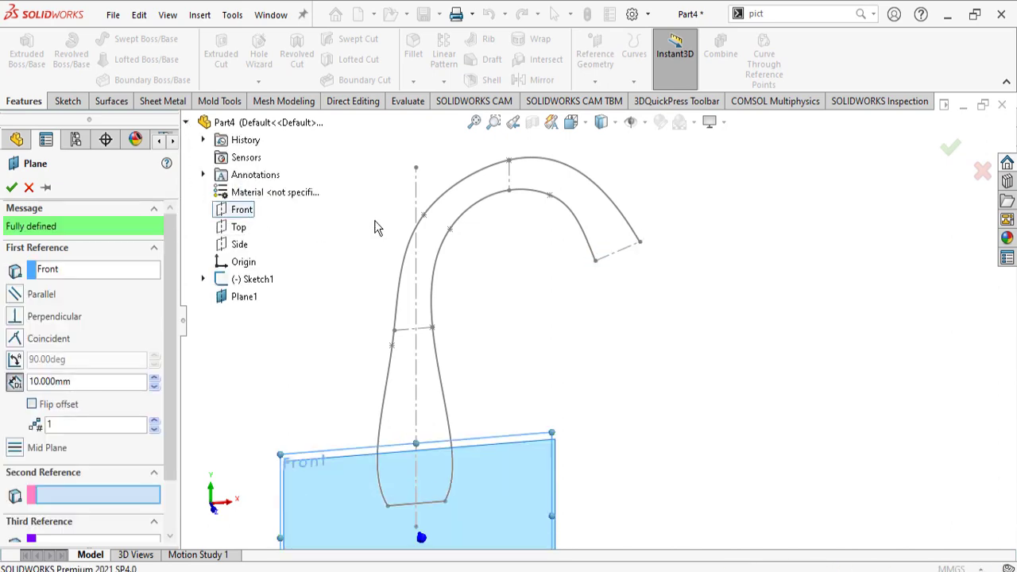
pyautogui.click(510, 178)
pyautogui.click(10, 188)
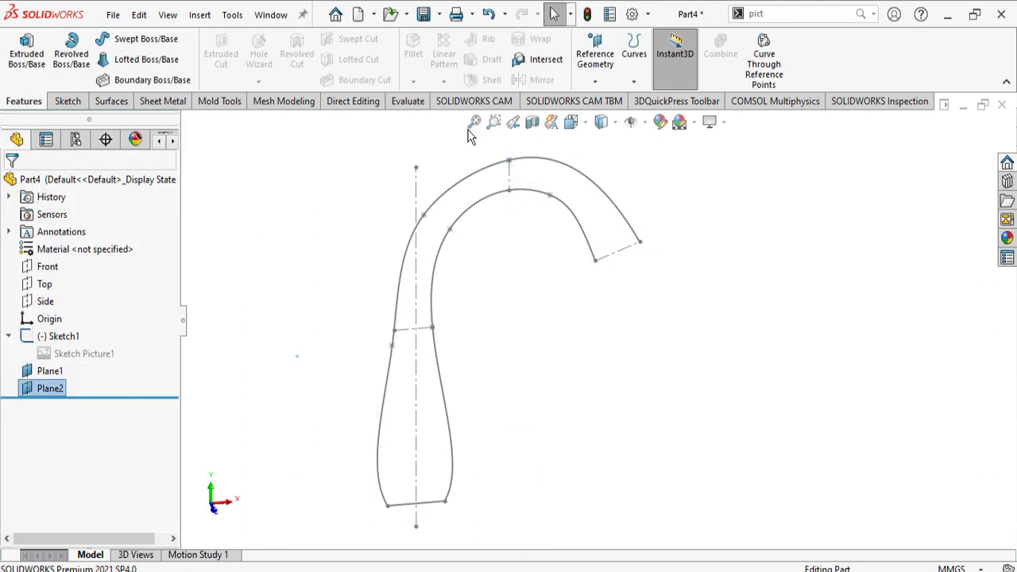
# Create a reference plane perpendicular to the Front plane and coincident with the construction line across the spout neck
pyautogui.click(594, 81)
pyautogui.click(606, 101)
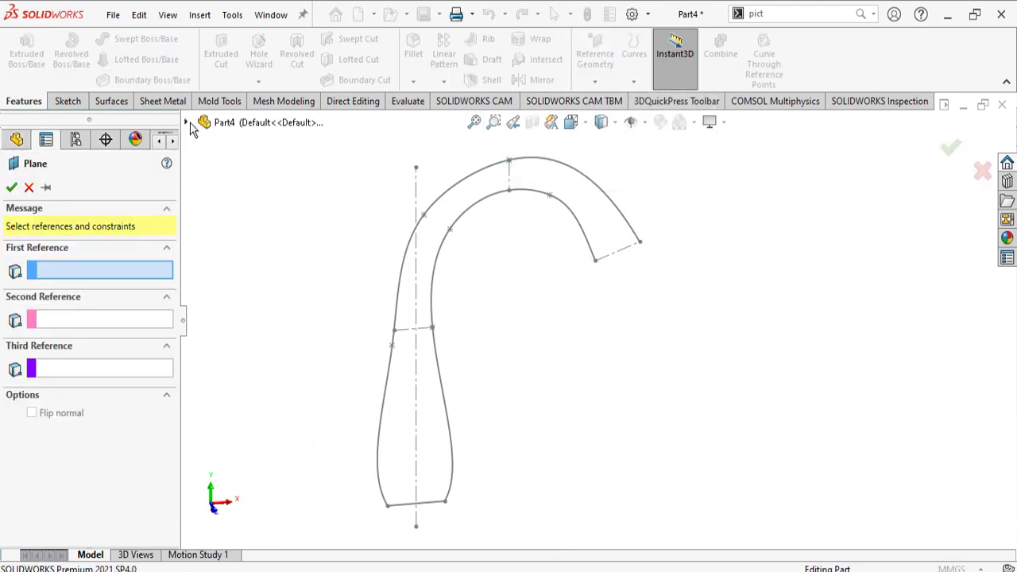
pyautogui.click(188, 124)
pyautogui.click(242, 209)
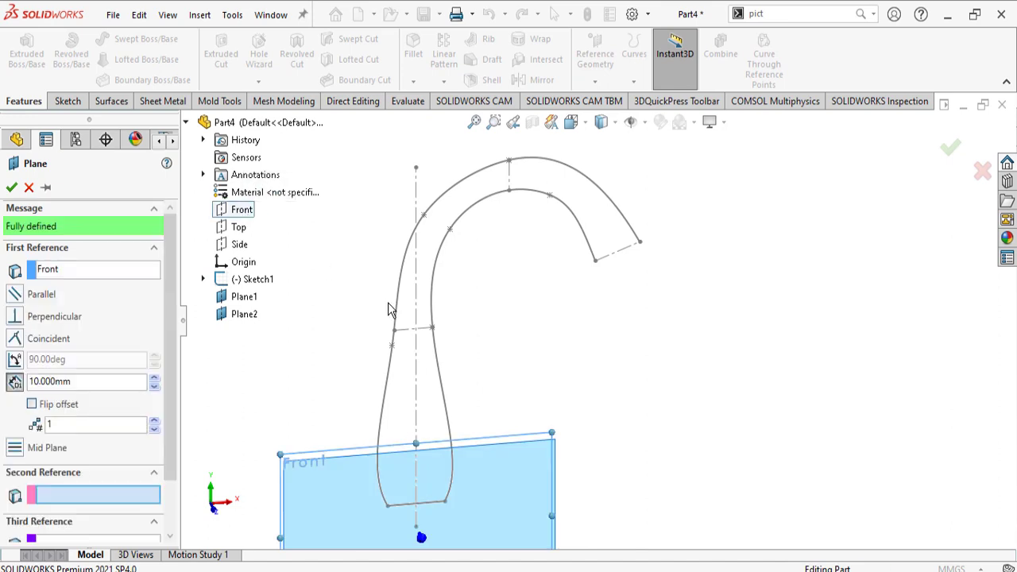
pyautogui.click(431, 332)
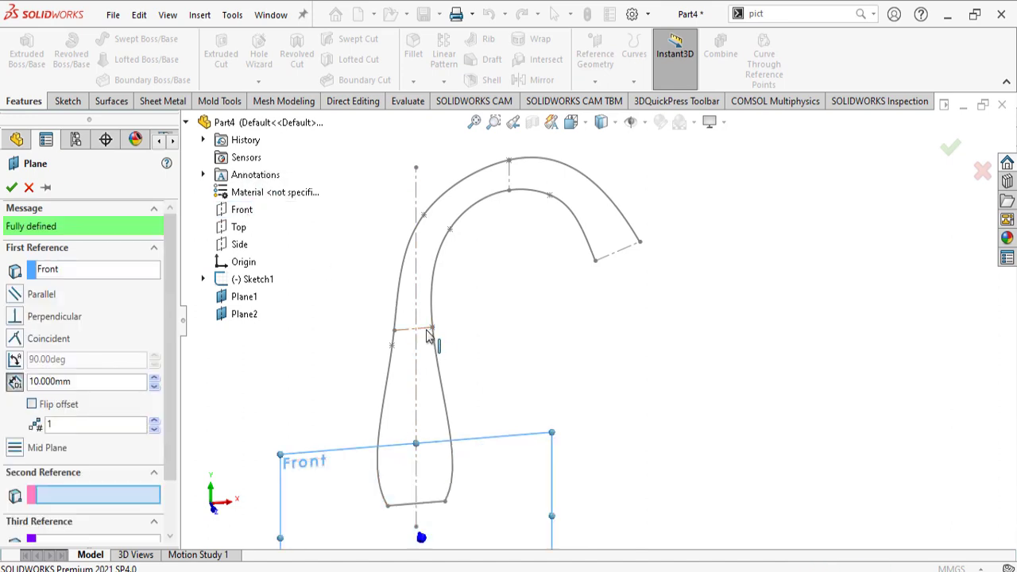
pyautogui.click(12, 187)
# Turn on the display of reference planes in the graphics area
pyautogui.moveTo(601, 358)
pyautogui.mouseDown(button='middle')
pyautogui.moveTo(567, 376)
pyautogui.moveTo(601, 362)
pyautogui.mouseUp(button='middle')
pyautogui.press('f')
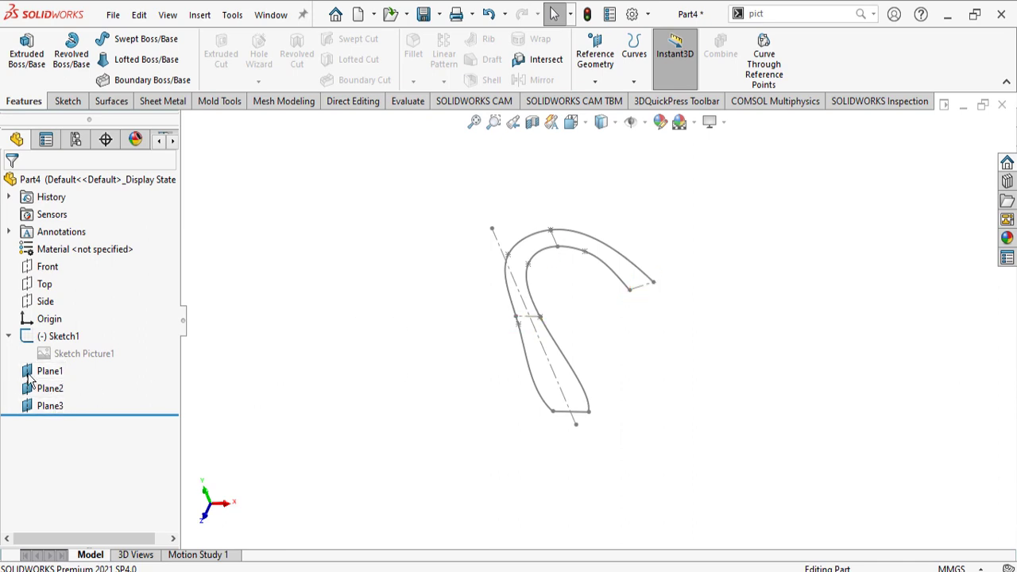
pyautogui.click(507, 297)
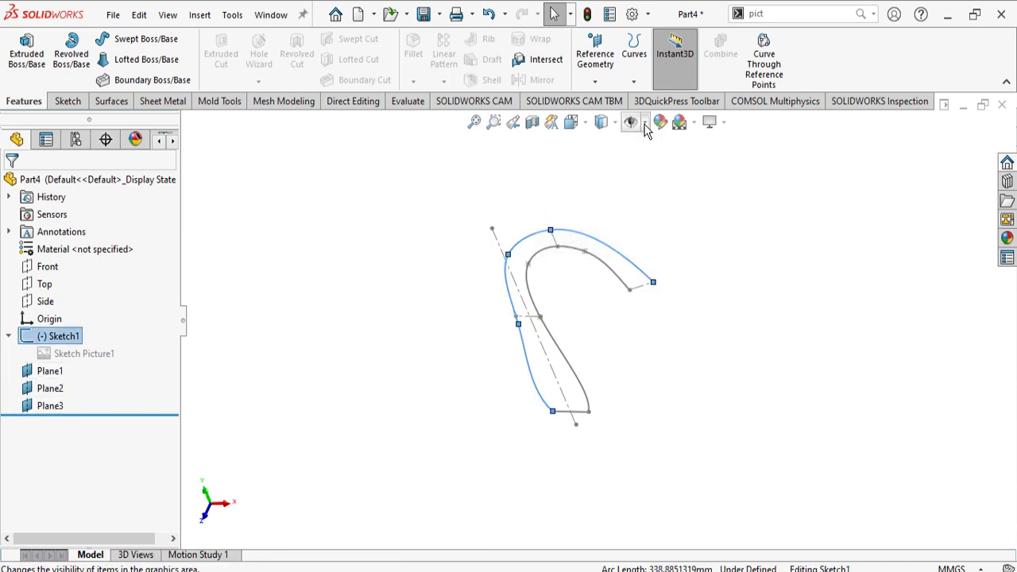
pyautogui.click(644, 123)
pyautogui.click(632, 145)
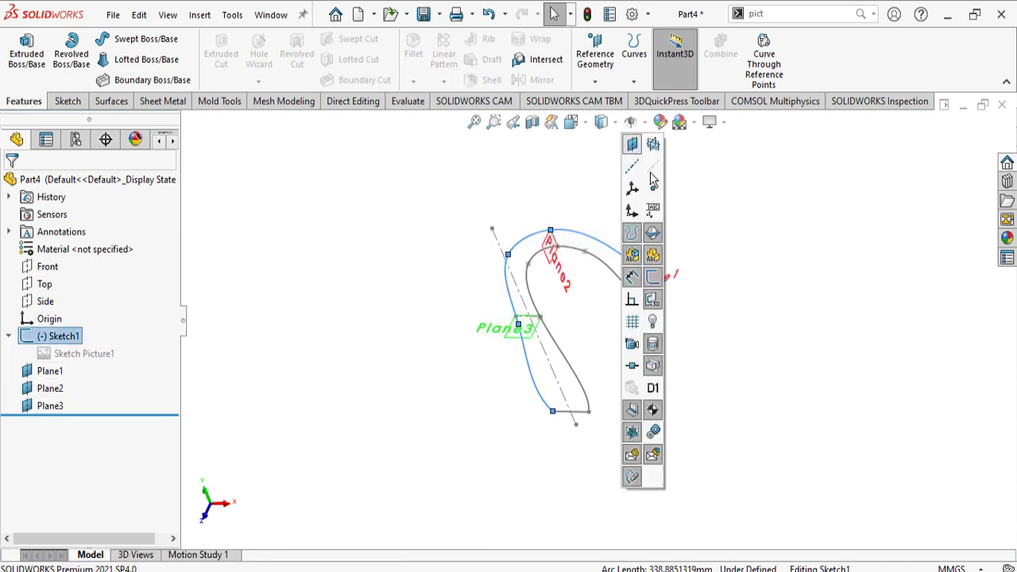
pyautogui.click(776, 329)
# On the outlet plane, sketch a circle of 14 mm radius centred on the outlet construction line's midpoint and reaching its endpoint
pyautogui.scroll(-3, 659, 363)
pyautogui.moveTo(658, 363); pyautogui.dragTo(671, 312, button='middle')
pyautogui.scroll(1, 671, 312)
pyautogui.scroll(-5, 670, 318)
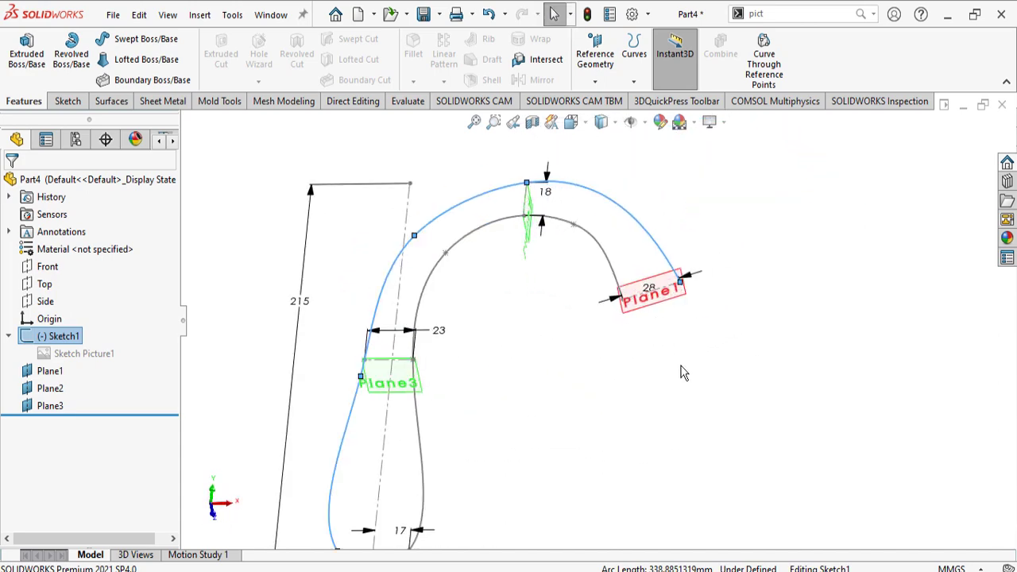
pyautogui.rightClick(669, 303)
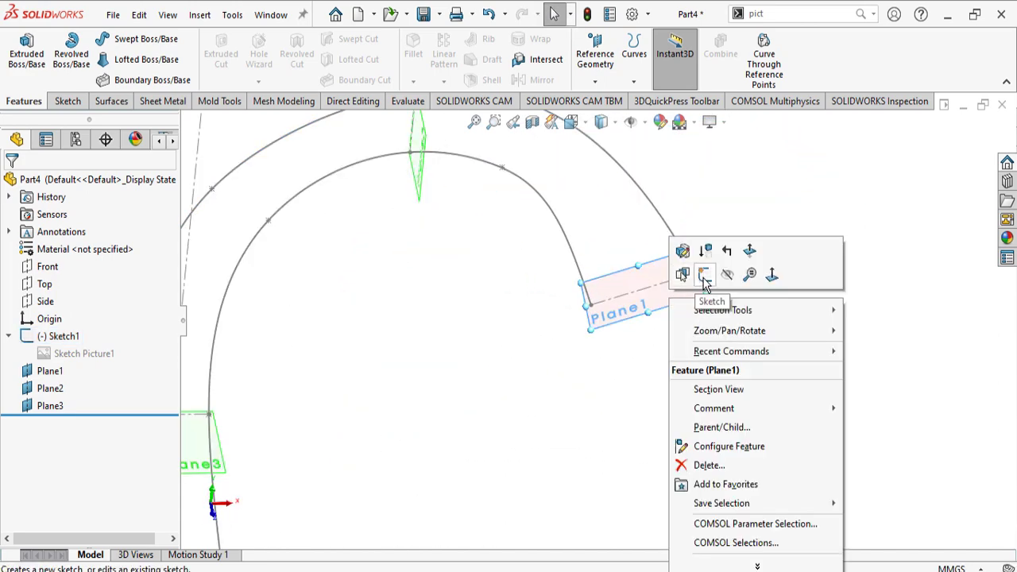
pyautogui.click(704, 275)
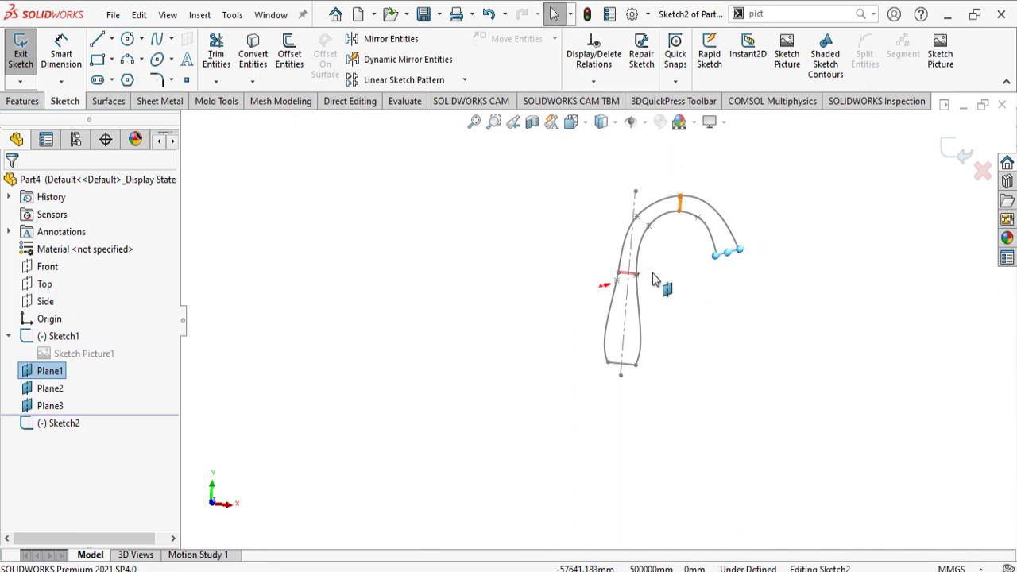
pyautogui.moveTo(688, 374); pyautogui.dragTo(748, 359, button='right')
pyautogui.click(490, 362)
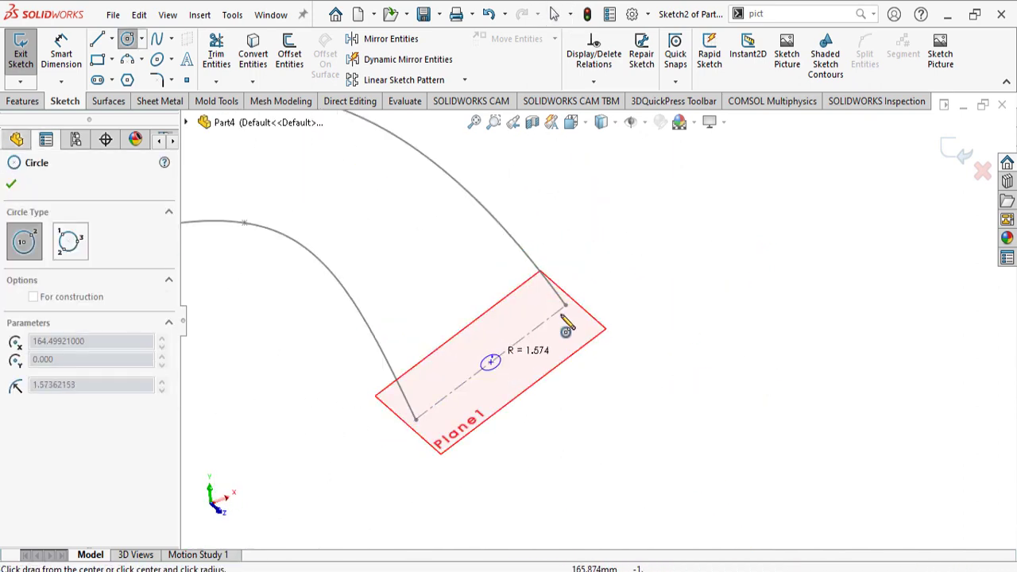
pyautogui.click(573, 321)
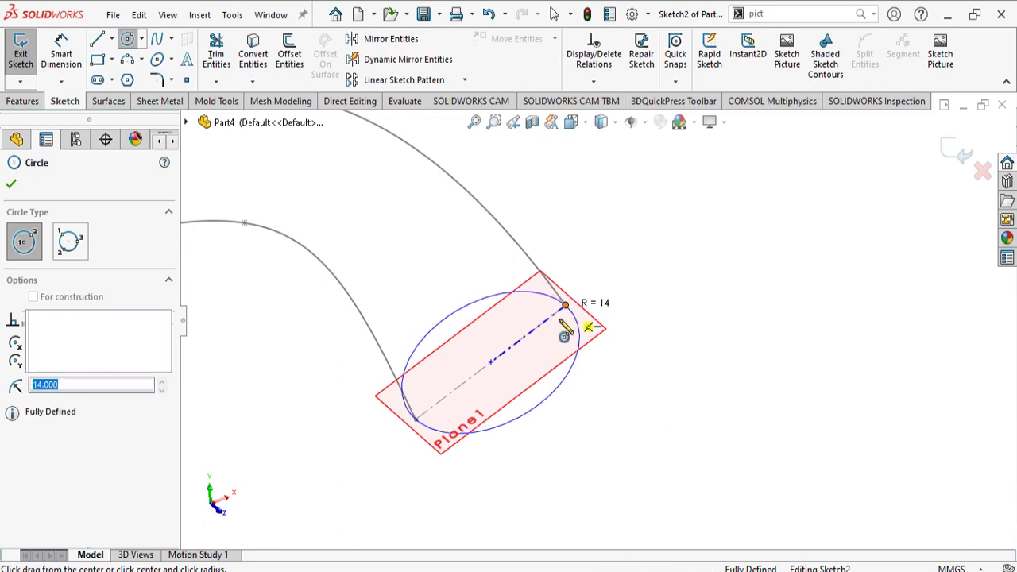
# Check that the outlet circle meets the inner end of the spout outline, and exit the sketch
pyautogui.scroll(-5, 421, 423)
pyautogui.press('Escape')
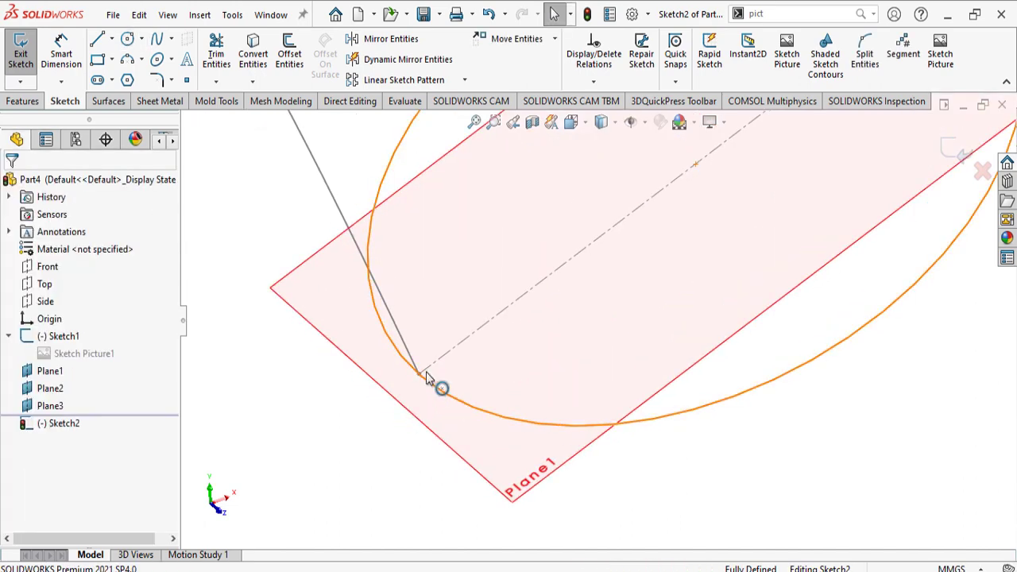
pyautogui.click(429, 385)
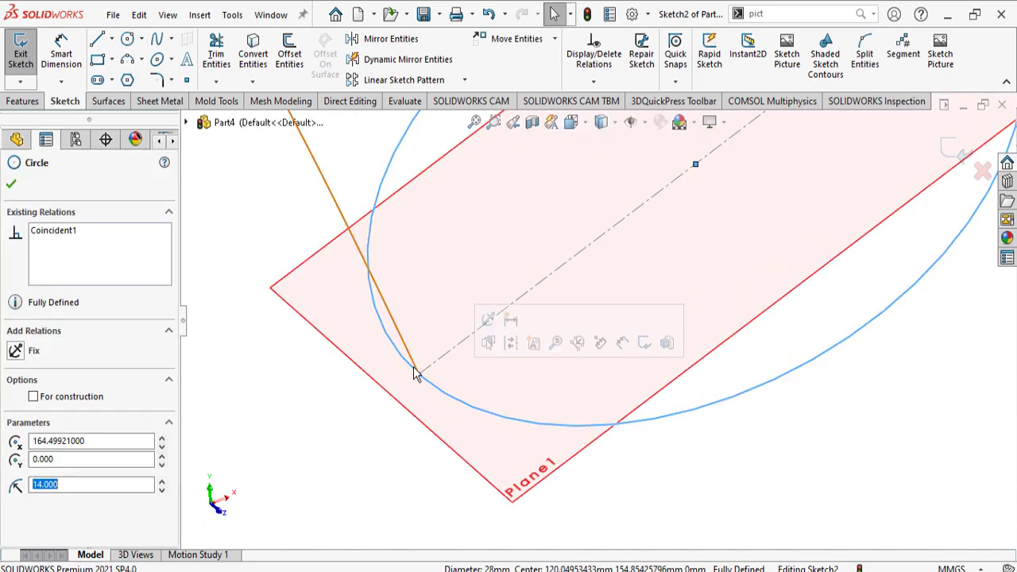
pyautogui.scroll(10, 360, 260)
pyautogui.click(955, 151)
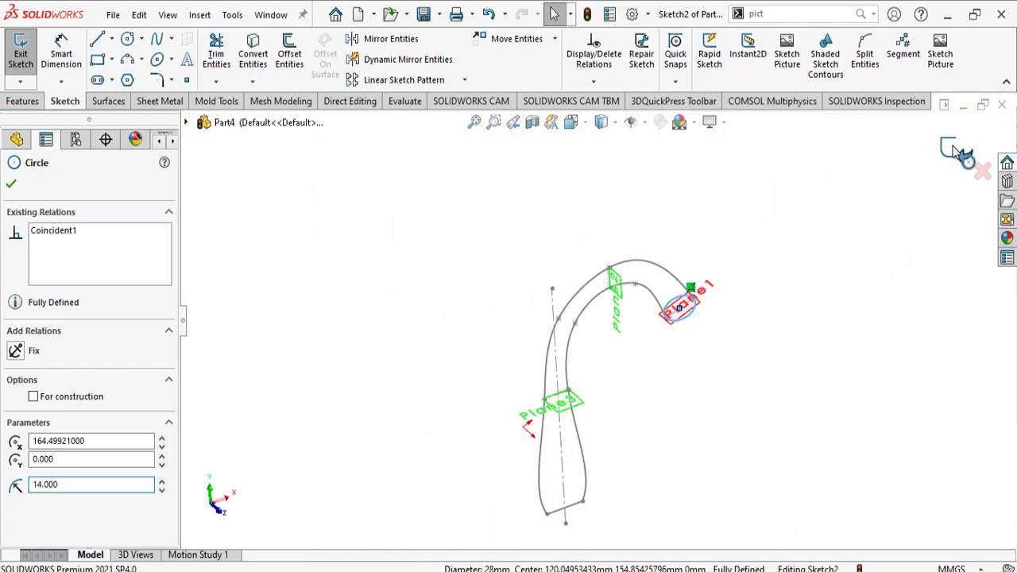
pyautogui.scroll(-5, 638, 286)
pyautogui.moveTo(613, 379); pyautogui.dragTo(687, 378, button='right')
pyautogui.rightClick(64, 389)
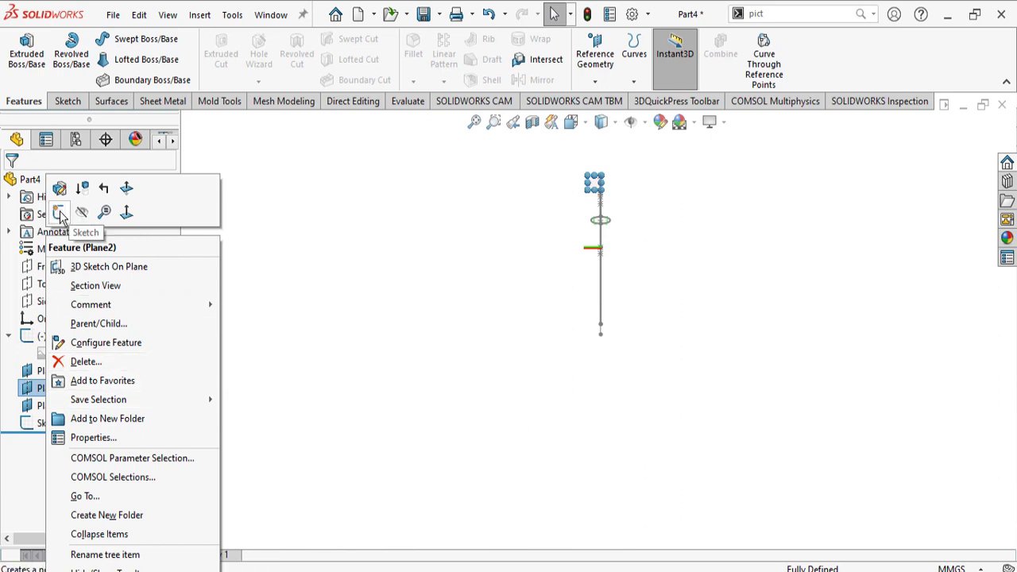
pyautogui.click(67, 212)
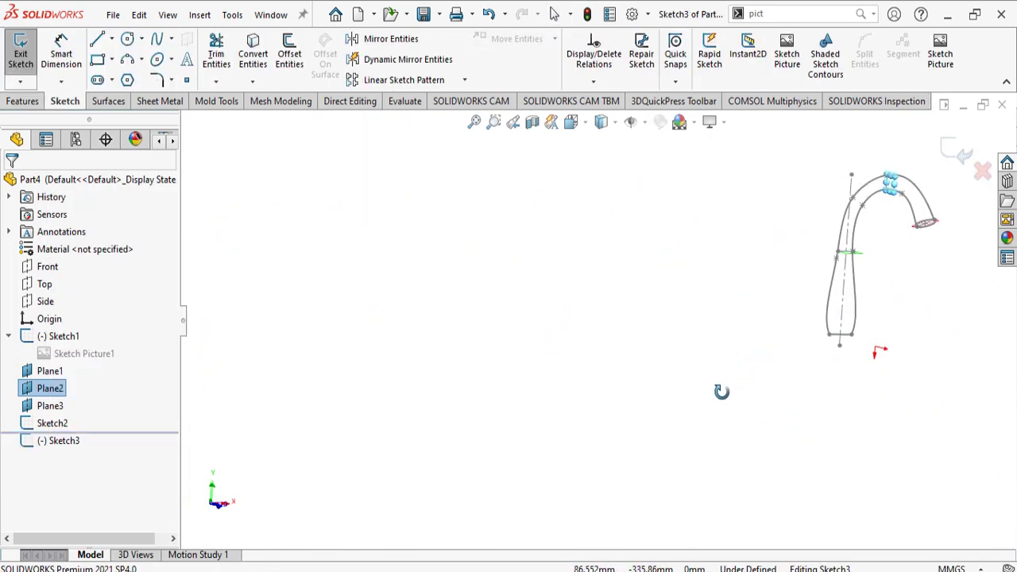
# On the arch plane, sketch a 9 mm radius circle from the construction line's midpoint to its upper endpoint, and exit the sketch
pyautogui.click(49, 388)
pyautogui.rightClick(50, 388)
pyautogui.click(63, 213)
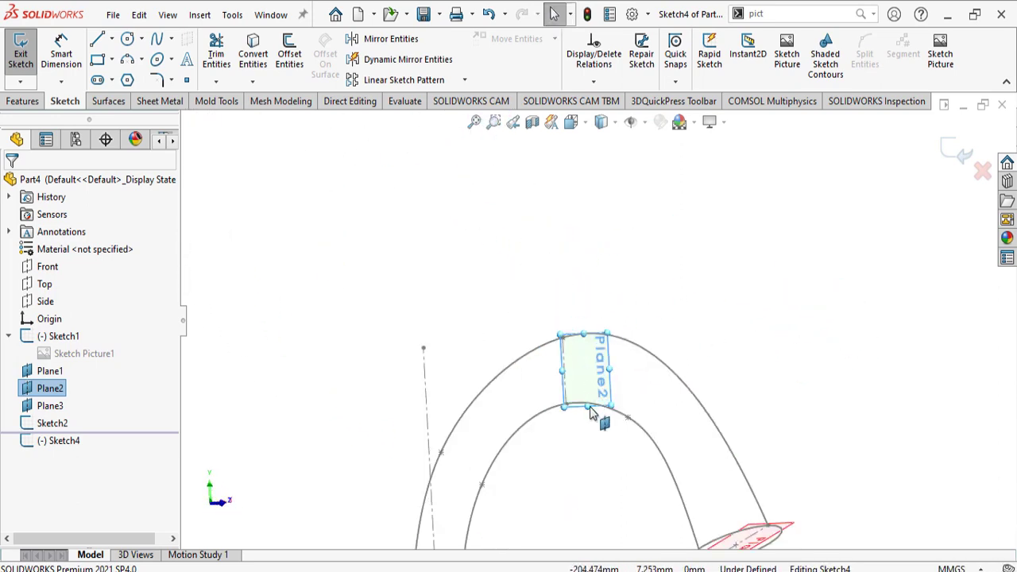
pyautogui.scroll(-3, 585, 400)
pyautogui.moveTo(558, 471); pyautogui.dragTo(626, 468, button='right')
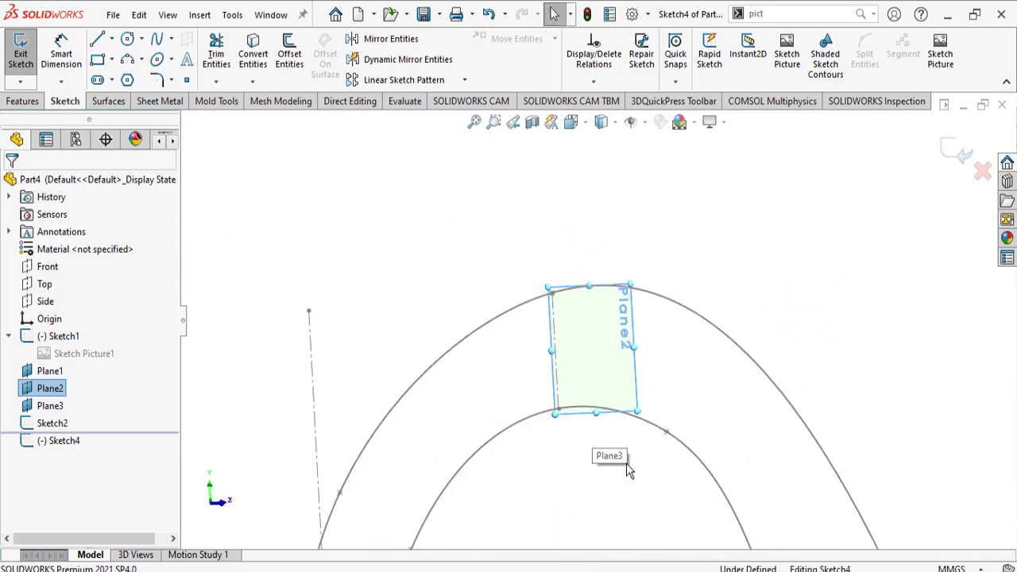
pyautogui.click(554, 351)
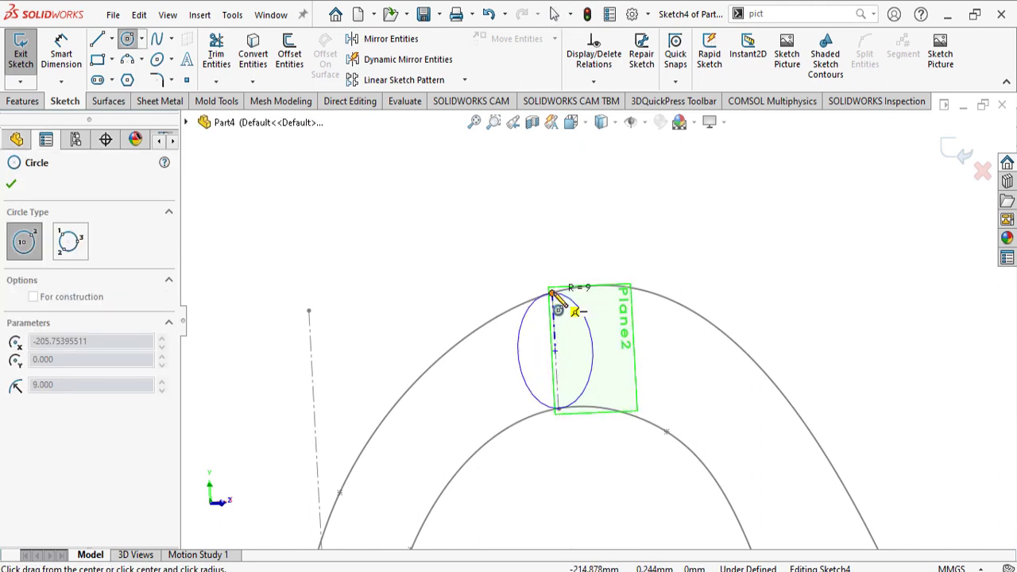
pyautogui.click(552, 293)
pyautogui.scroll(8, 605, 395)
pyautogui.scroll(4, 689, 300)
pyautogui.scroll(-5, 693, 302)
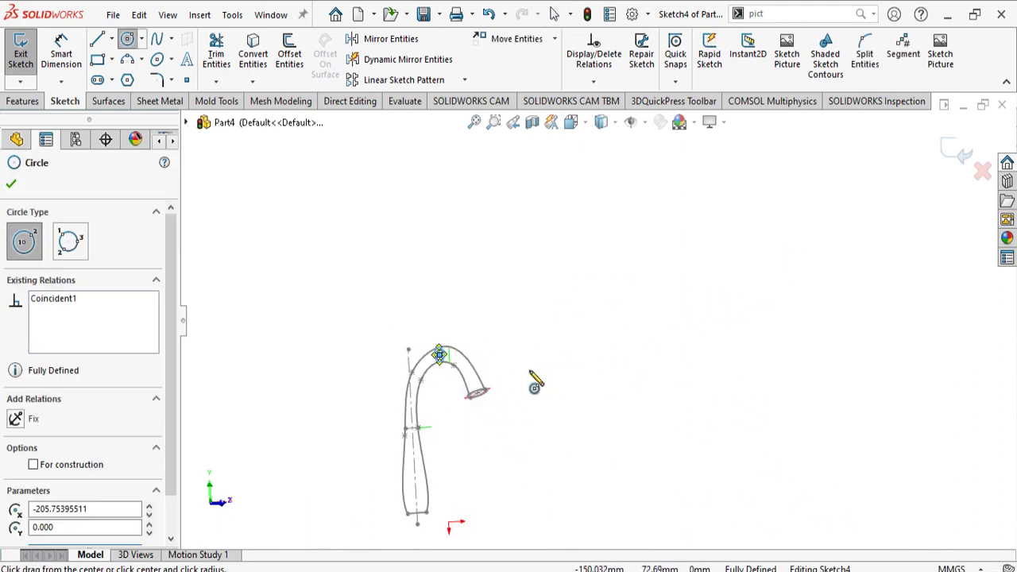
pyautogui.scroll(3, 522, 381)
pyautogui.click(957, 155)
# On the neck plane, sketch a circle from the construction line's midpoint to its endpoint, and exit the sketch
pyautogui.scroll(-8, 556, 370)
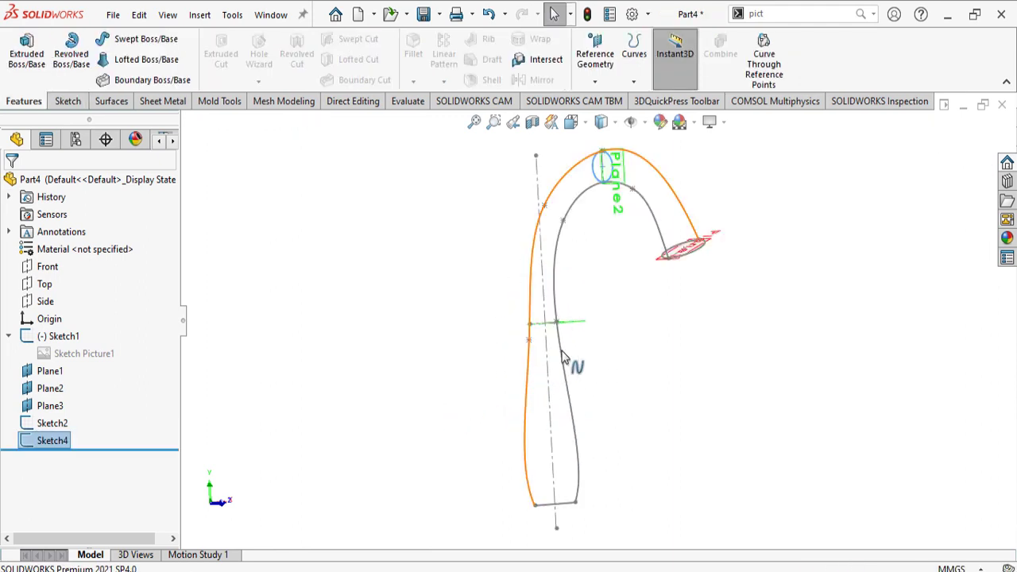
pyautogui.rightClick(585, 306)
pyautogui.click(618, 273)
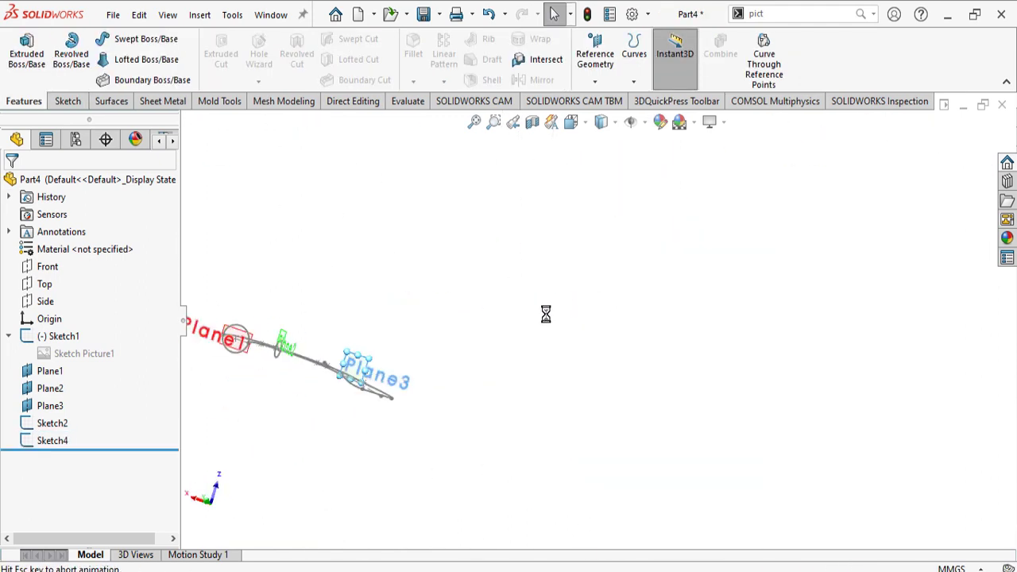
pyautogui.moveTo(463, 256)
pyautogui.mouseDown(button='middle')
pyautogui.moveTo(596, 252)
pyautogui.moveTo(519, 325)
pyautogui.mouseUp(button='middle')
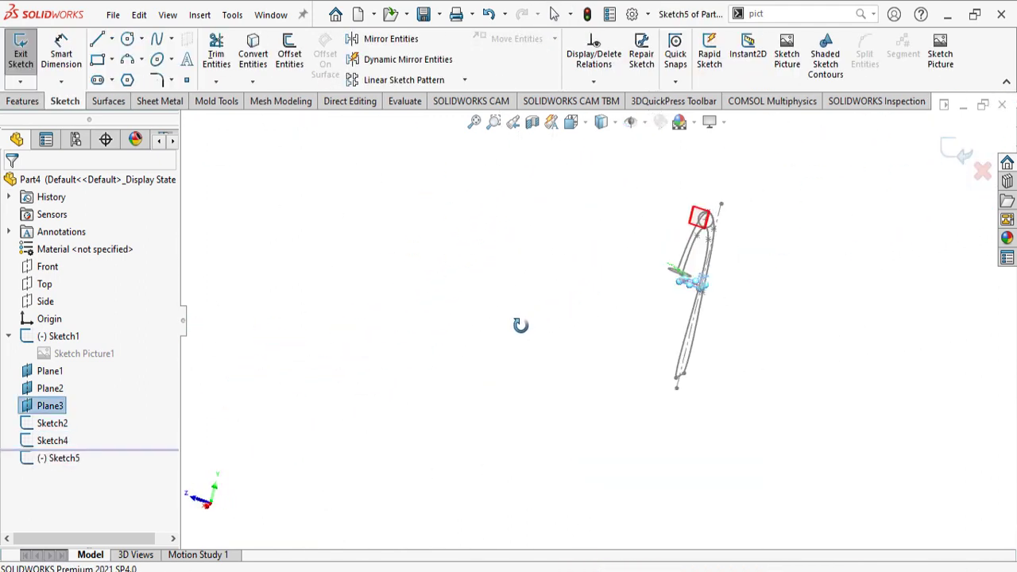
pyautogui.scroll(-6, 691, 315)
pyautogui.moveTo(671, 275); pyautogui.dragTo(655, 274, button='middle')
pyautogui.scroll(6, 604, 276)
pyautogui.moveTo(526, 270); pyautogui.dragTo(461, 281, button='right')
pyautogui.scroll(-6, 509, 295)
pyautogui.scroll(4, 334, 352)
pyautogui.scroll(-3, 399, 351)
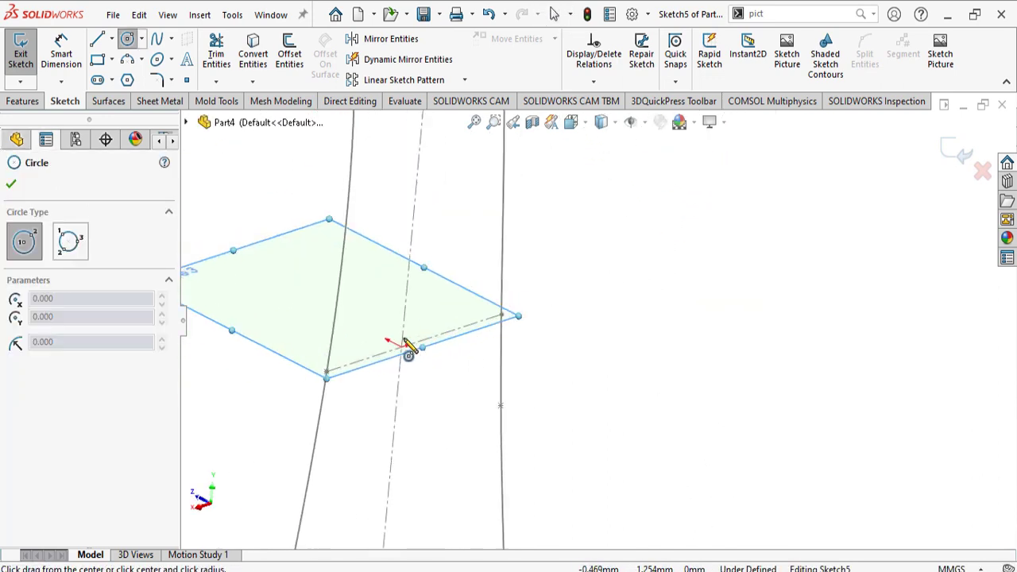
pyautogui.click(413, 343)
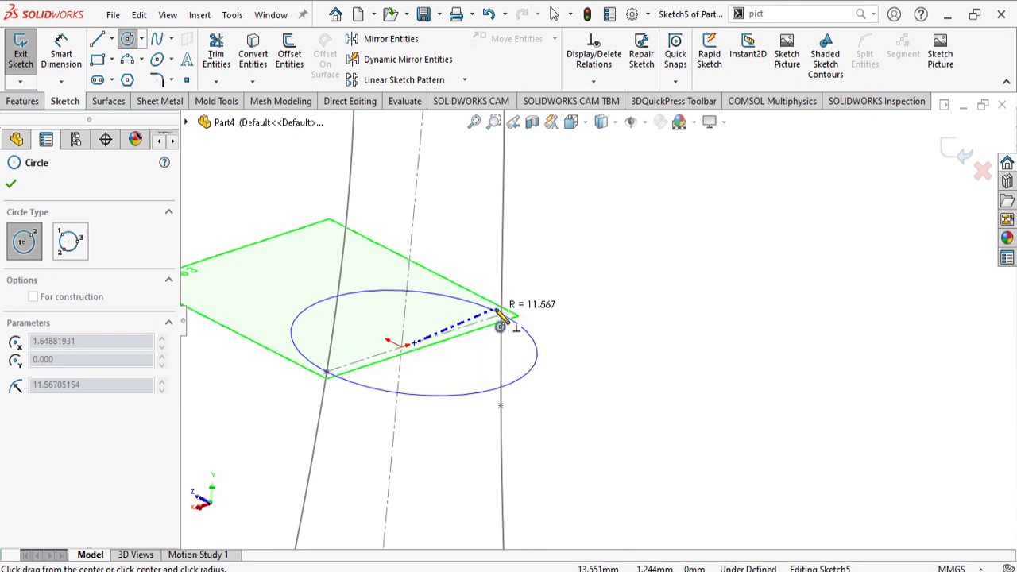
pyautogui.click(501, 315)
pyautogui.scroll(5, 596, 320)
pyautogui.click(955, 153)
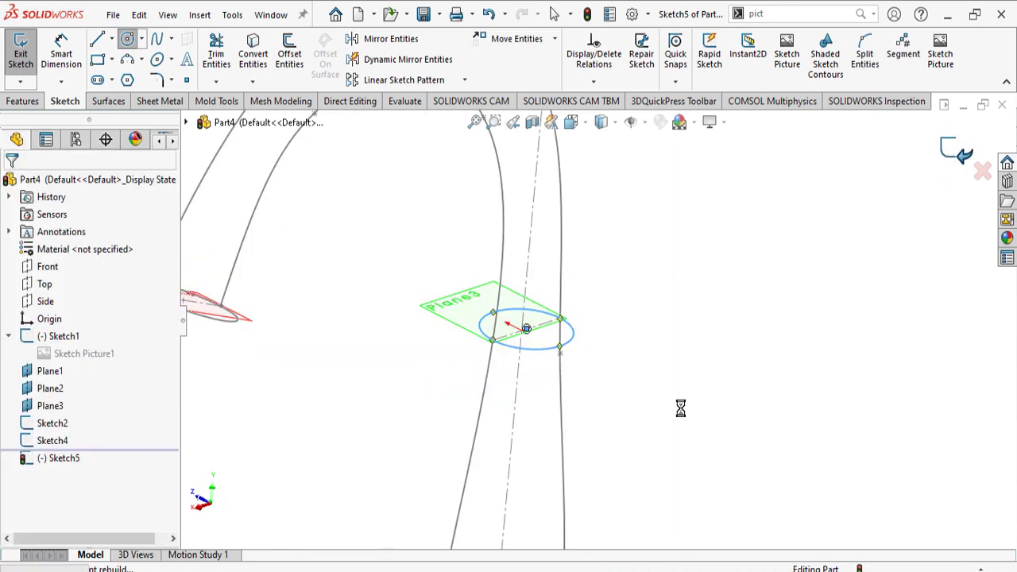
# Create a reference plane parallel to the Top plane and coincident with the endpoint of the spout's base line
pyautogui.scroll(7, 589, 405)
pyautogui.scroll(-3, 589, 404)
pyautogui.click(45, 283)
pyautogui.moveTo(489, 470); pyautogui.dragTo(494, 340, button='middle')
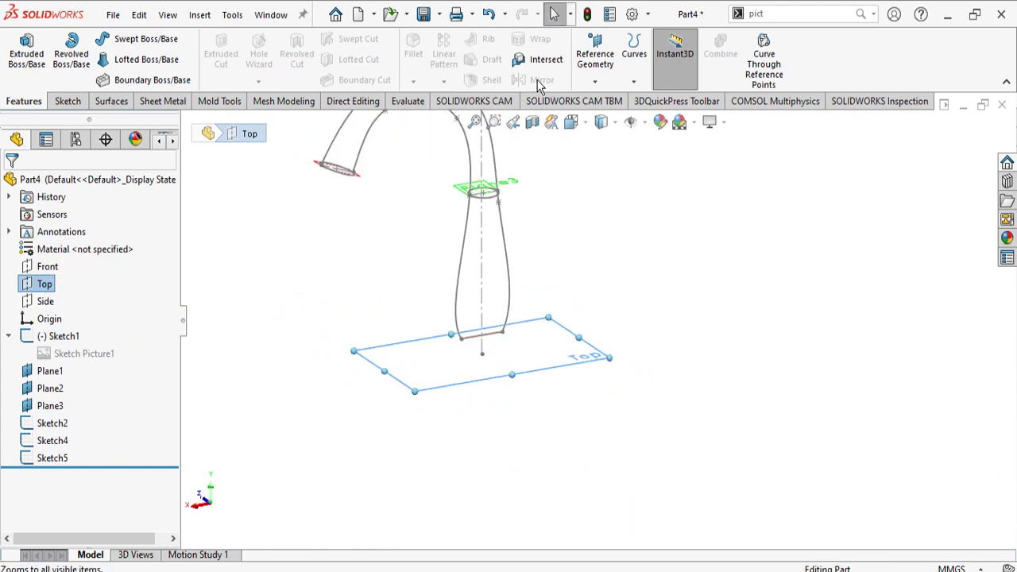
pyautogui.click(594, 57)
pyautogui.click(608, 100)
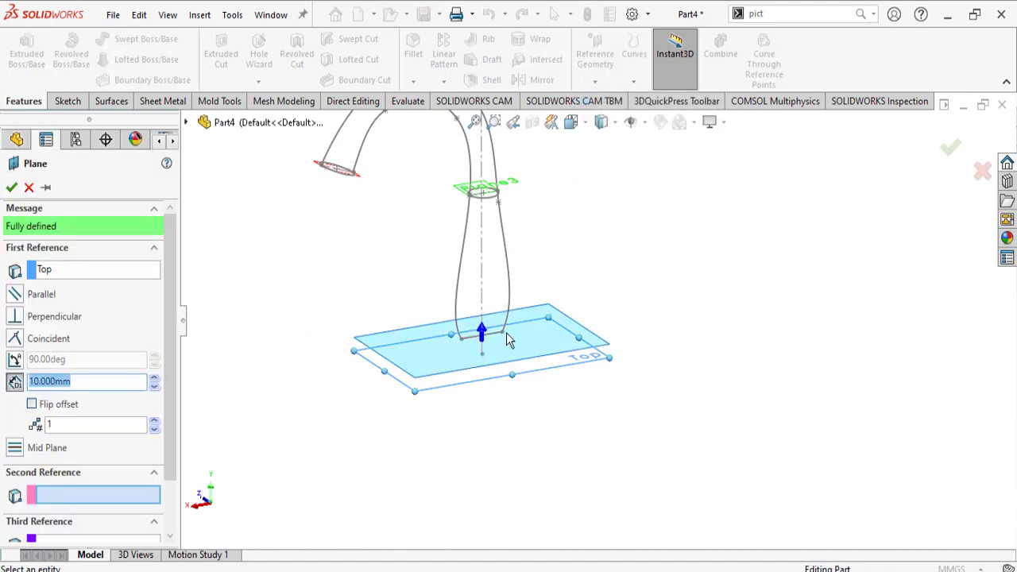
pyautogui.click(502, 333)
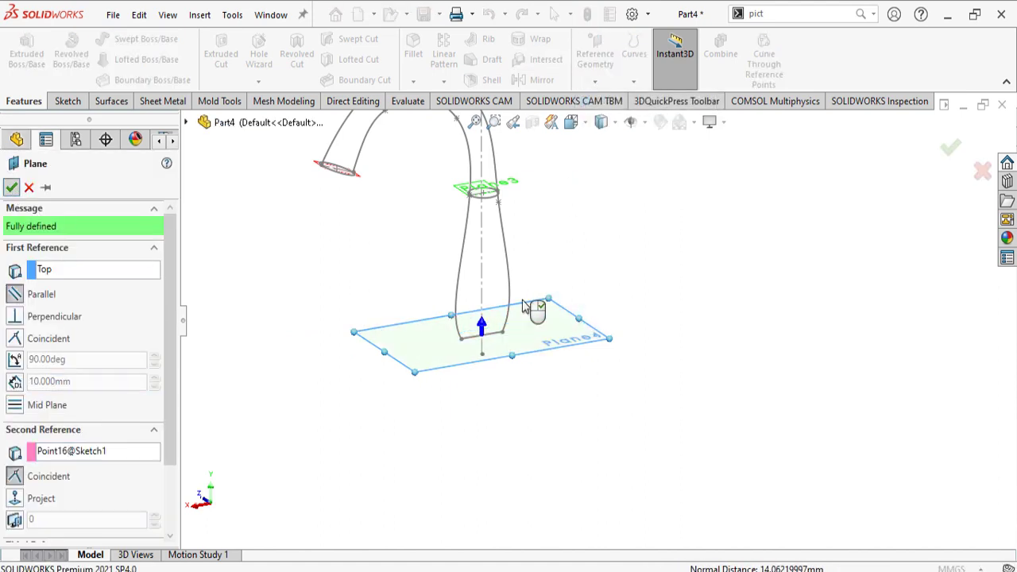
pyautogui.click(11, 187)
# On the base plane, sketch a circle from the spout base line's midpoint to its endpoint, and exit the sketch
pyautogui.rightClick(55, 475)
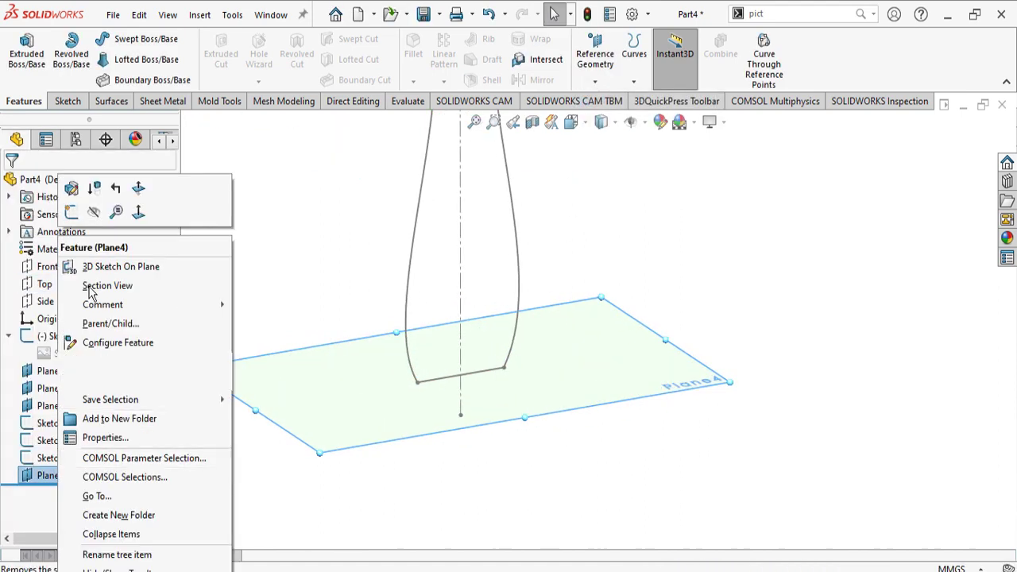
pyautogui.click(71, 211)
pyautogui.moveTo(683, 234); pyautogui.dragTo(712, 170, button='middle')
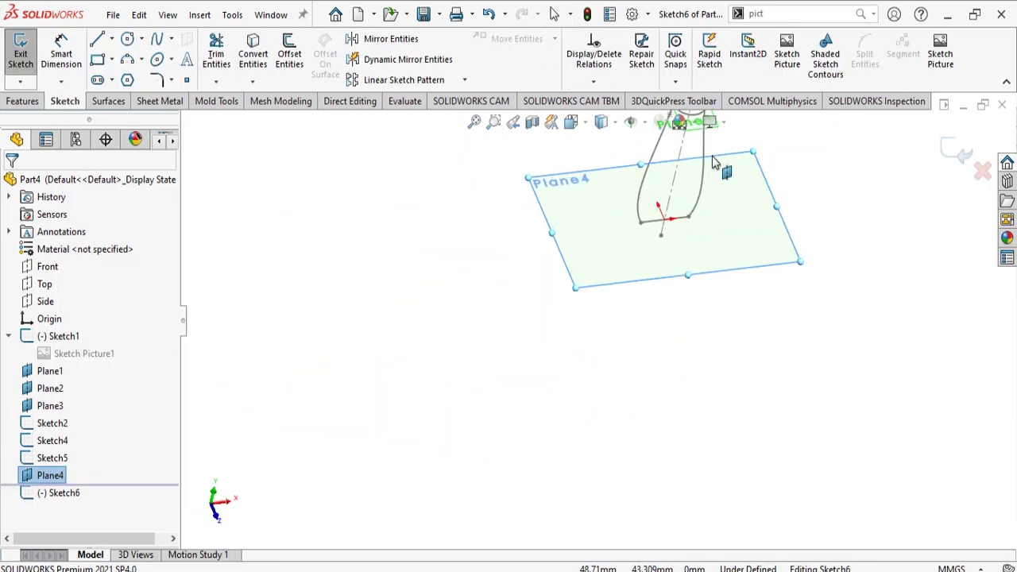
pyautogui.scroll(-3, 712, 170)
pyautogui.moveTo(760, 346); pyautogui.dragTo(826, 350, button='right')
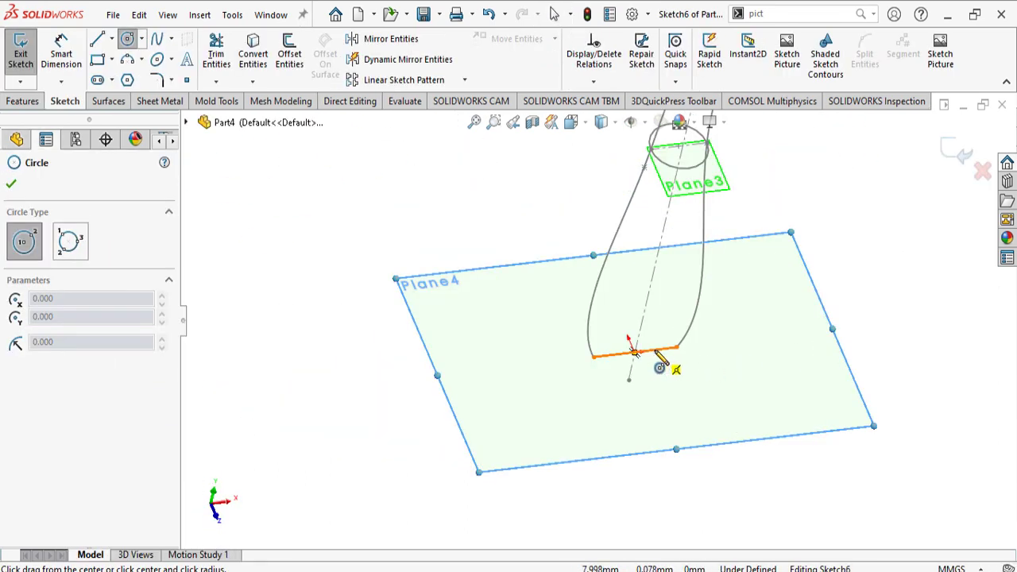
pyautogui.click(634, 351)
pyautogui.click(676, 348)
pyautogui.rightClick(800, 310)
pyautogui.click(810, 322)
pyautogui.scroll(6, 746, 357)
pyautogui.moveTo(674, 317); pyautogui.dragTo(649, 243, button='middle')
pyautogui.scroll(2, 649, 243)
pyautogui.scroll(-5, 651, 235)
pyautogui.moveTo(617, 322)
pyautogui.mouseDown(button='middle')
pyautogui.moveTo(588, 347)
pyautogui.moveTo(608, 343)
pyautogui.mouseUp(button='middle')
pyautogui.click(952, 153)
pyautogui.click(342, 315)
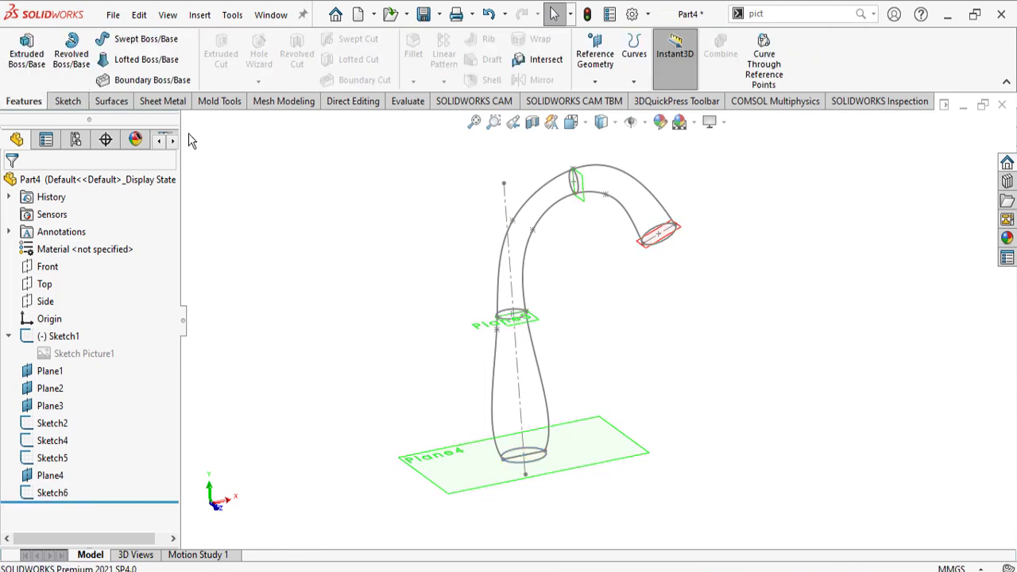
# Start a Boundary Surface with the outlet circle and the arch circle as the first two Direction 1 profiles
pyautogui.click(111, 102)
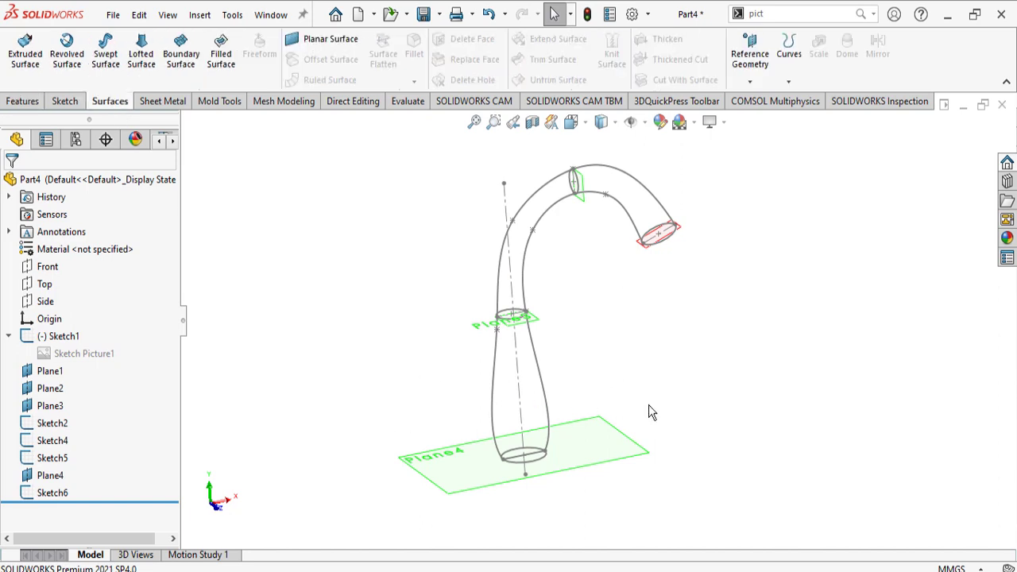
pyautogui.scroll(-3, 512, 294)
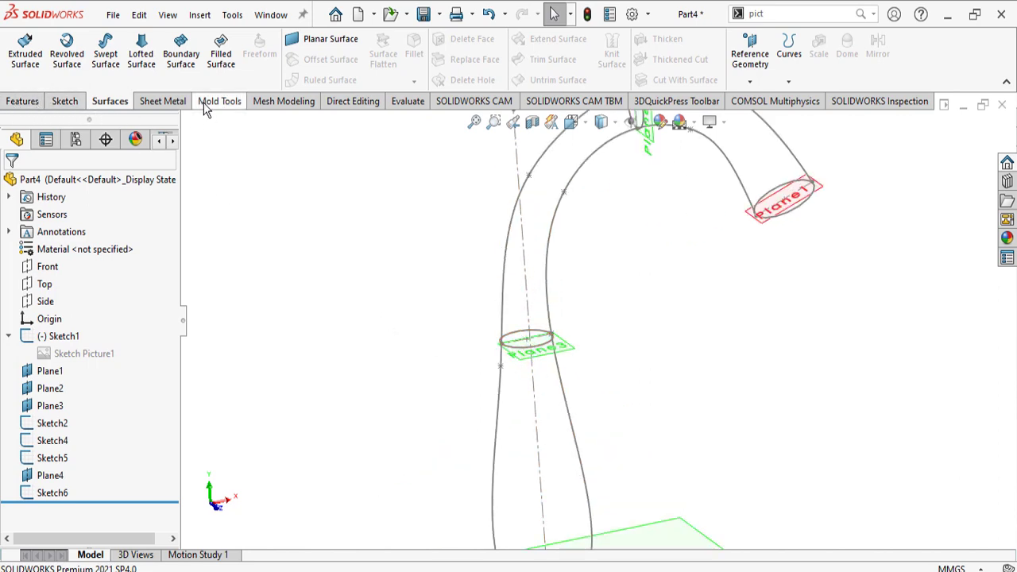
pyautogui.click(183, 56)
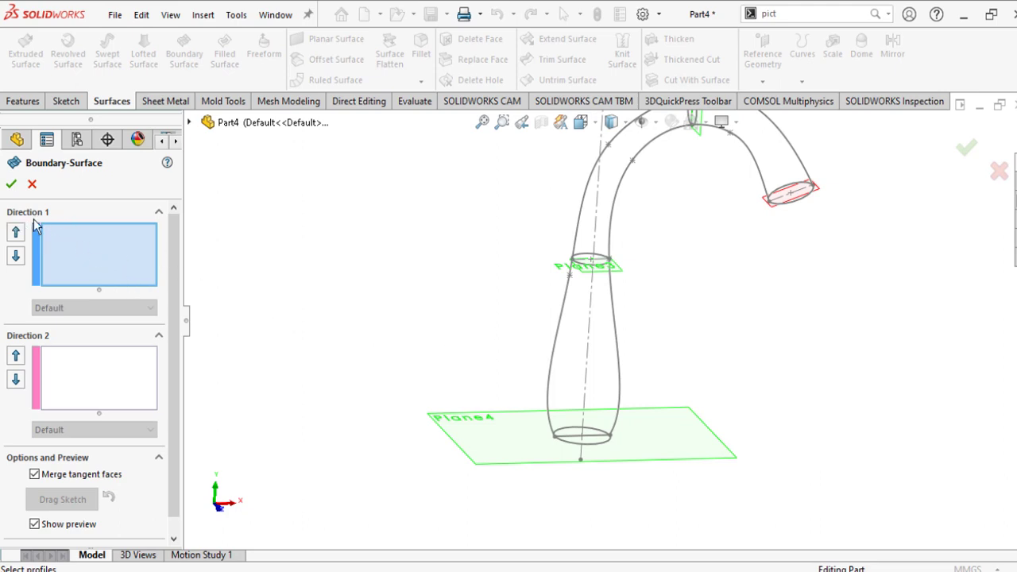
pyautogui.scroll(1, 643, 312)
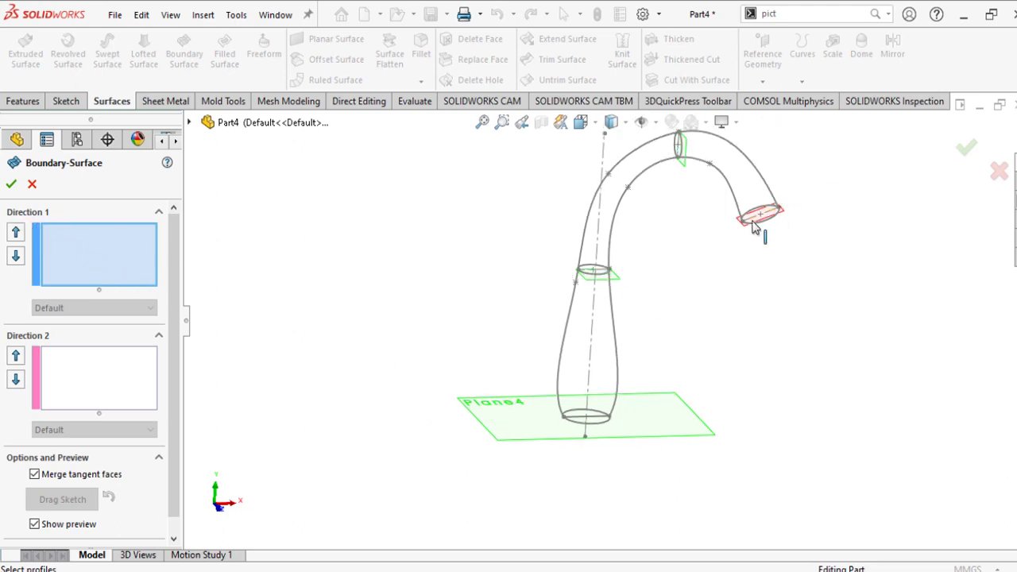
pyautogui.scroll(-2, 777, 204)
pyautogui.scroll(-2, 737, 262)
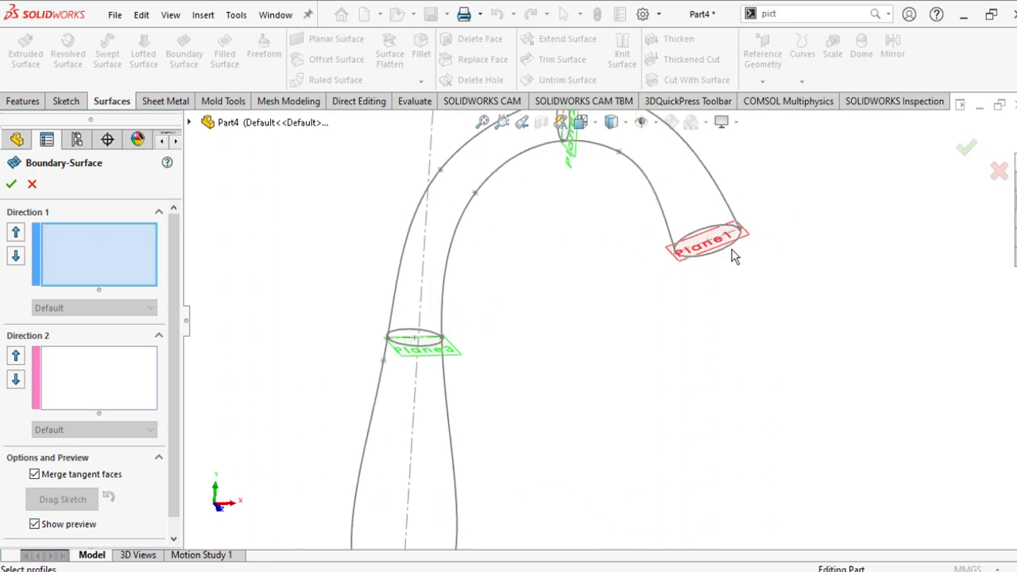
pyautogui.click(725, 256)
pyautogui.scroll(2, 659, 254)
pyautogui.scroll(-2, 592, 240)
pyautogui.click(573, 248)
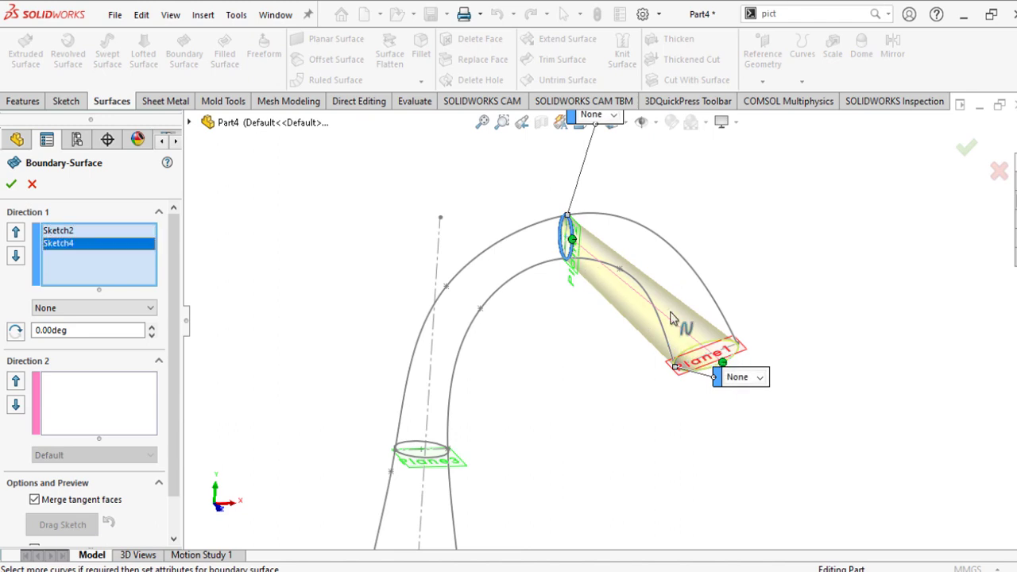
# Add the neck circle and the base circle as further Direction 1 profiles of the boundary surface
pyautogui.click(437, 460)
pyautogui.scroll(2, 477, 475)
pyautogui.scroll(-2, 566, 456)
pyautogui.scroll(-1, 566, 450)
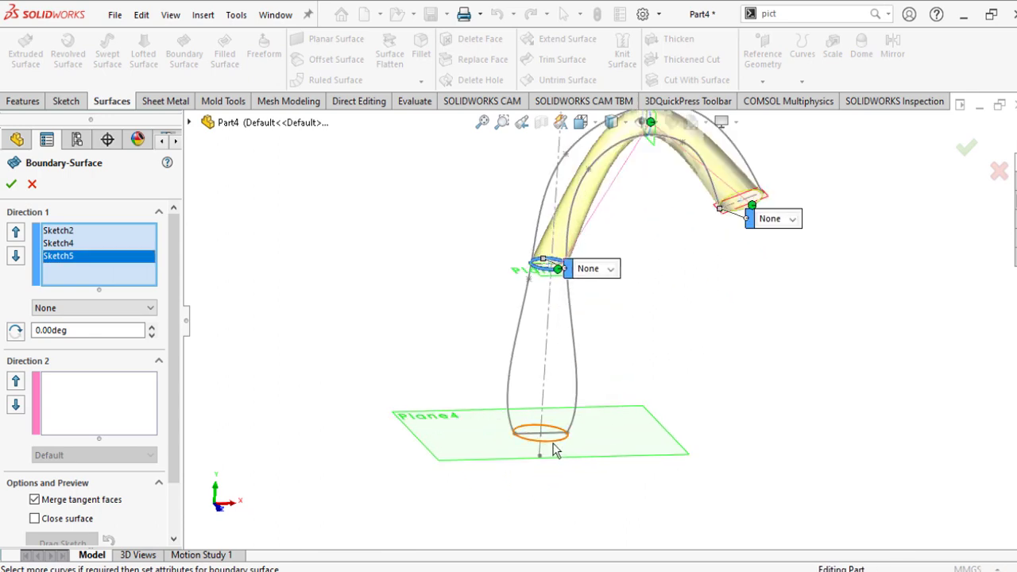
pyautogui.click(545, 440)
pyautogui.scroll(1, 548, 445)
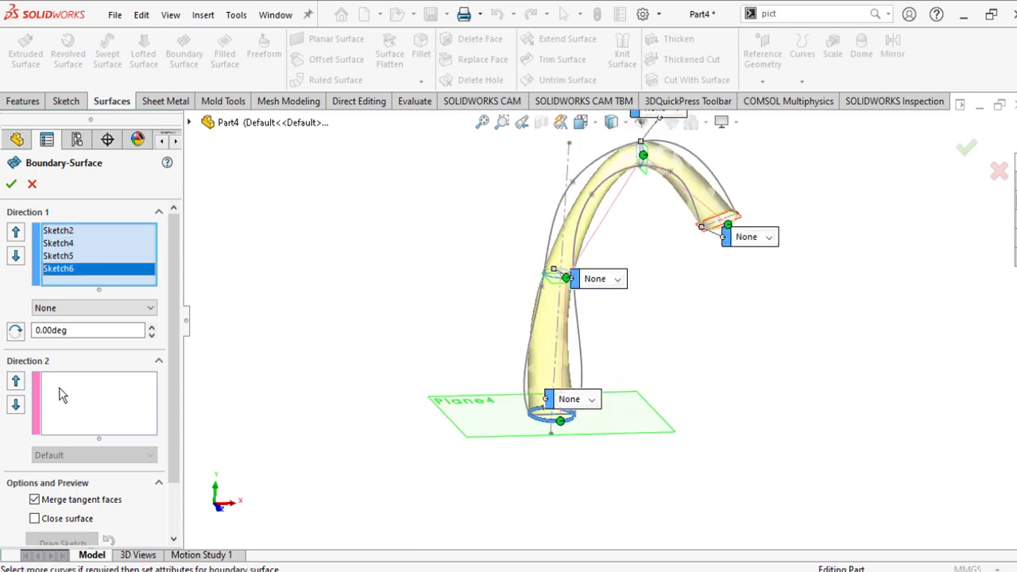
# Add the outer spout outline as an open group in Direction 2 of the boundary surface, using group selection in the SelectionManager
pyautogui.click(46, 389)
pyautogui.rightClick(84, 391)
pyautogui.click(125, 408)
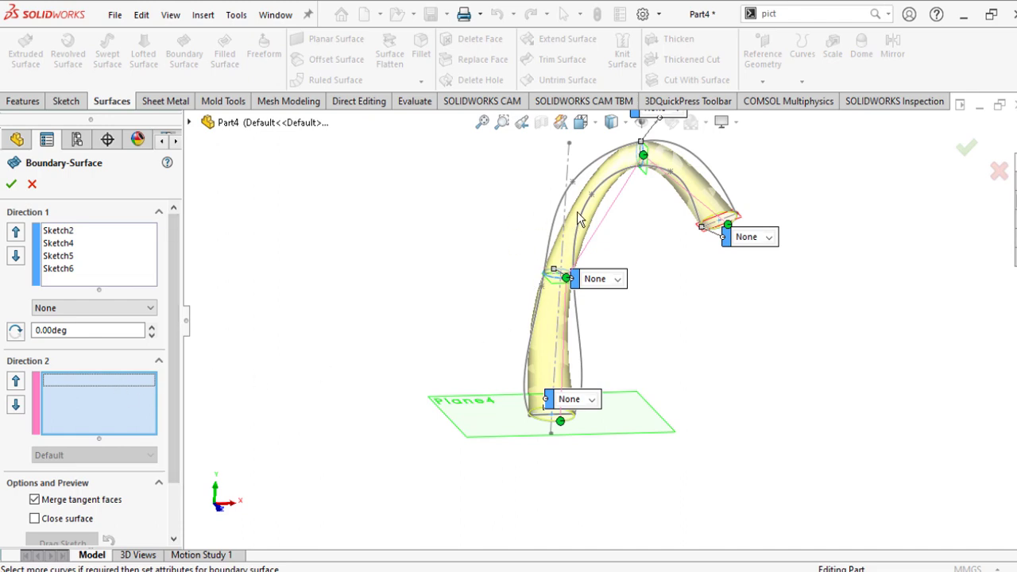
pyautogui.rightClick(91, 403)
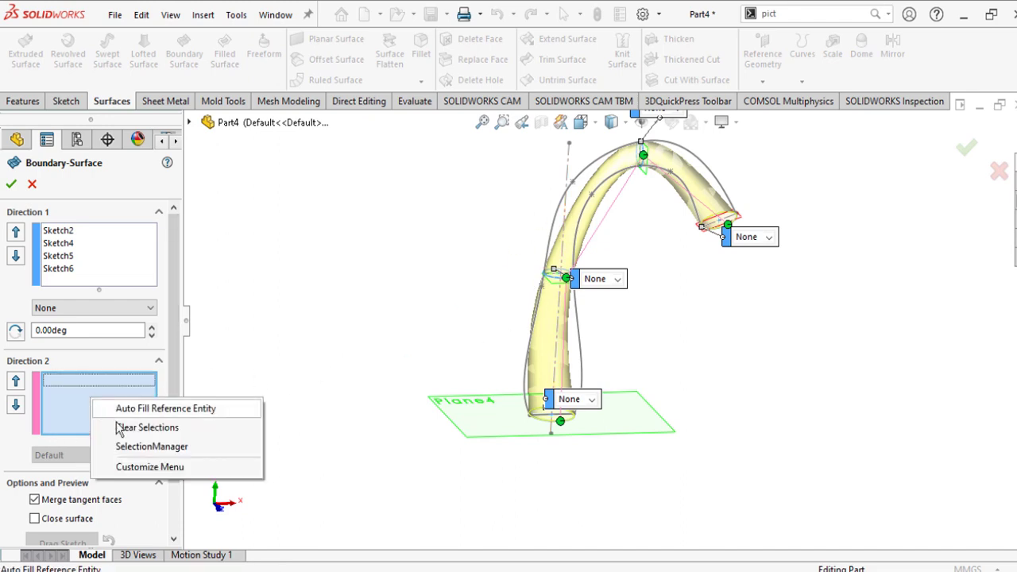
pyautogui.click(119, 446)
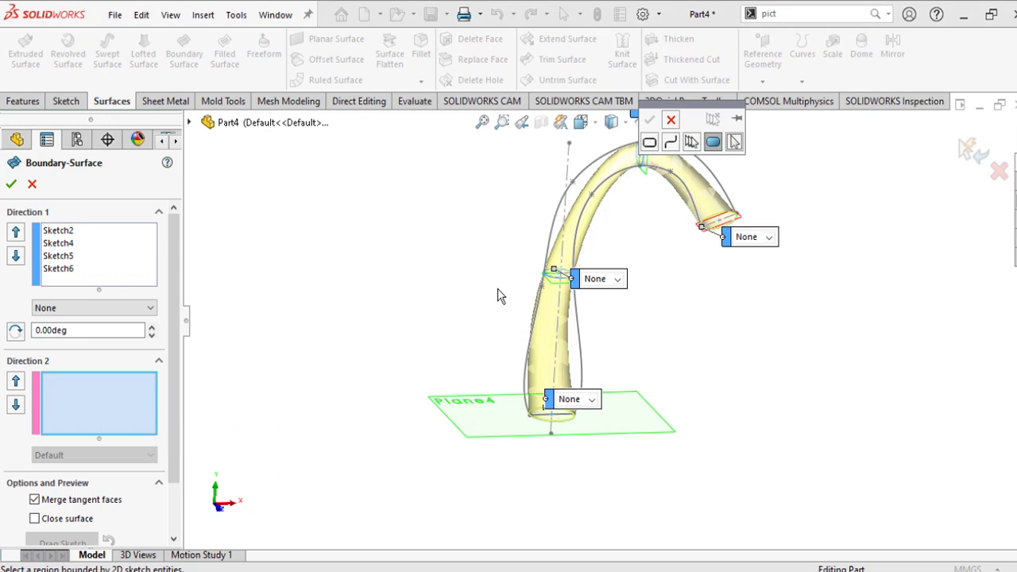
pyautogui.click(692, 143)
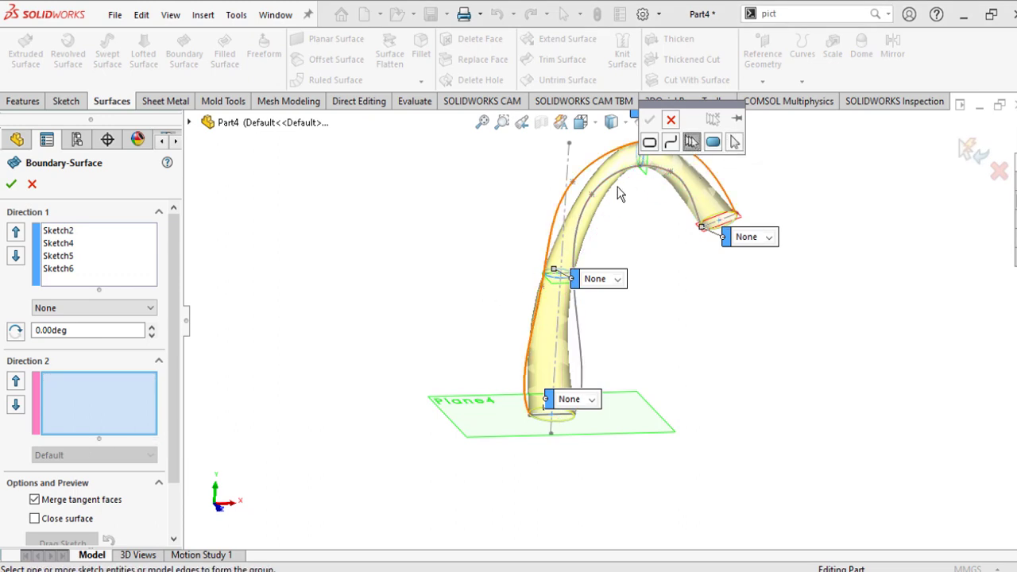
pyautogui.click(559, 206)
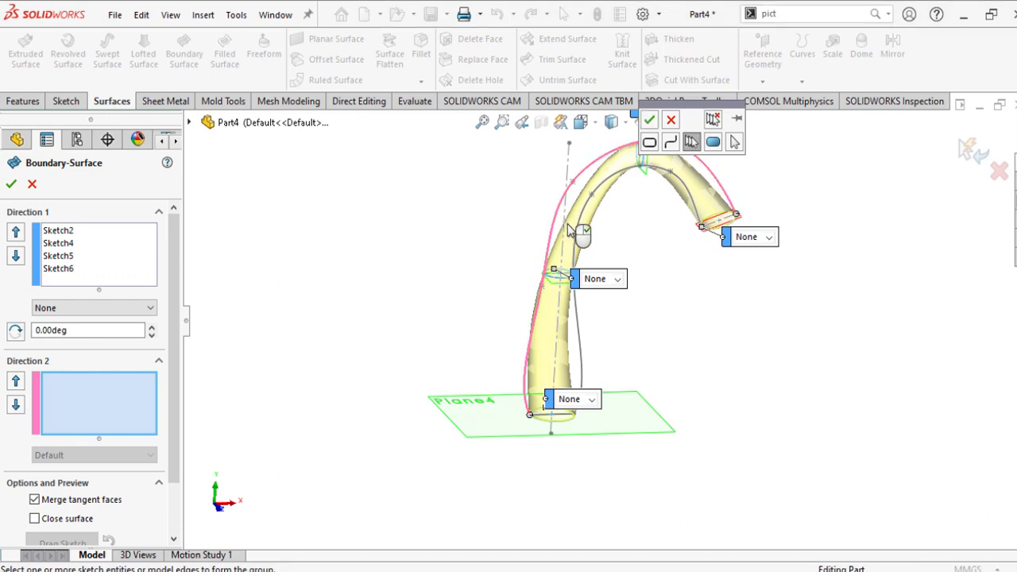
pyautogui.click(651, 121)
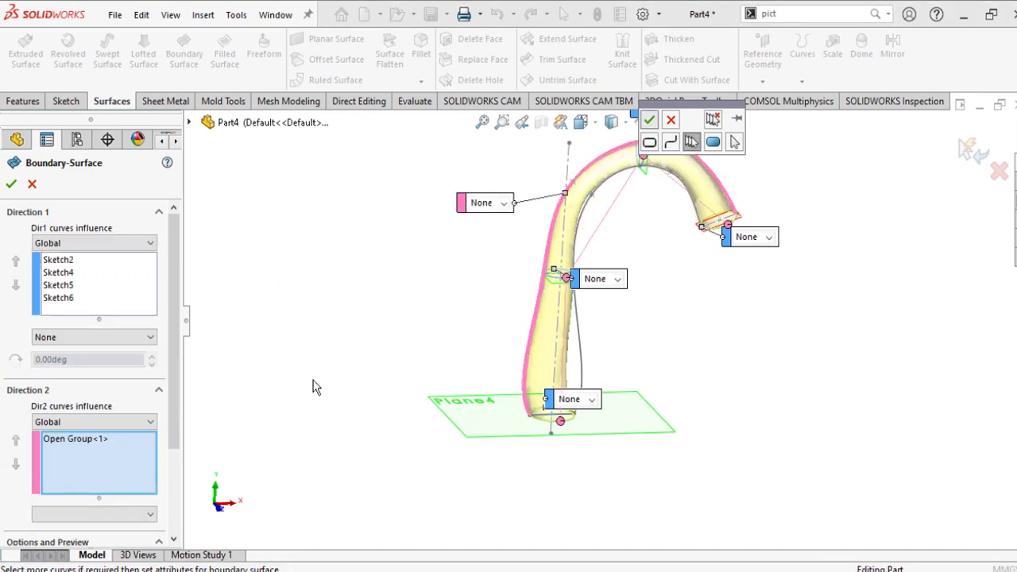
# Add the inner spout outline as a second Direction 2 open group and create the boundary surface
pyautogui.rightClick(116, 469)
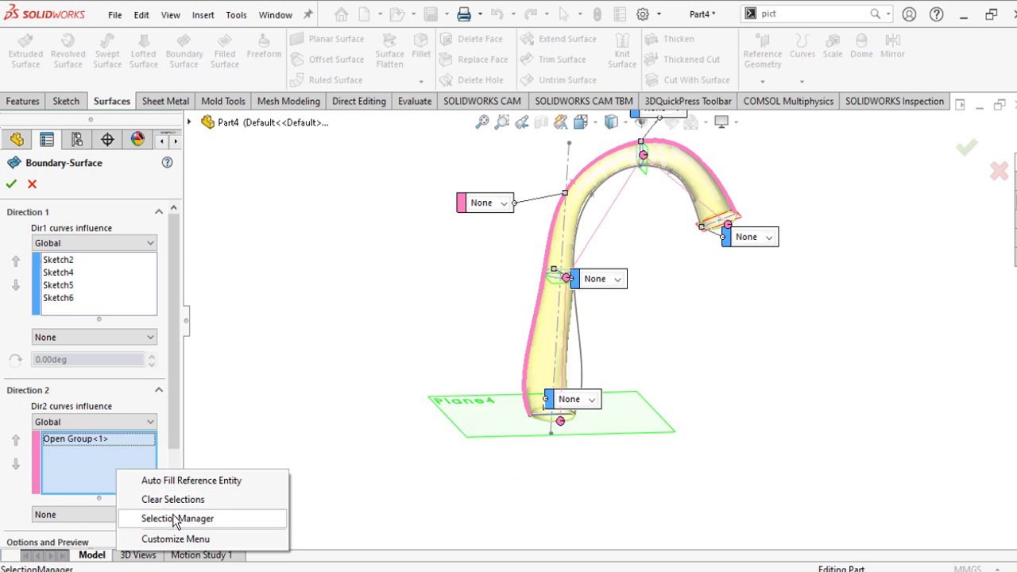
pyautogui.click(238, 519)
pyautogui.click(581, 349)
pyautogui.click(648, 119)
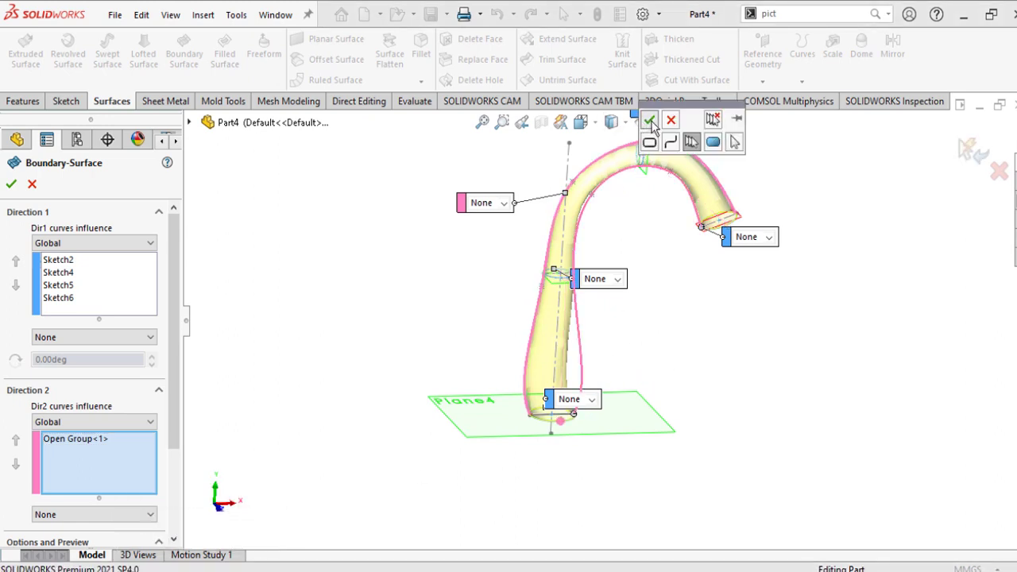
pyautogui.moveTo(650, 246); pyautogui.dragTo(397, 268, button='middle')
pyautogui.click(11, 184)
pyautogui.moveTo(624, 310); pyautogui.dragTo(594, 295, button='middle')
pyautogui.scroll(4, 616, 272)
pyautogui.scroll(1, 610, 280)
pyautogui.scroll(-2, 594, 295)
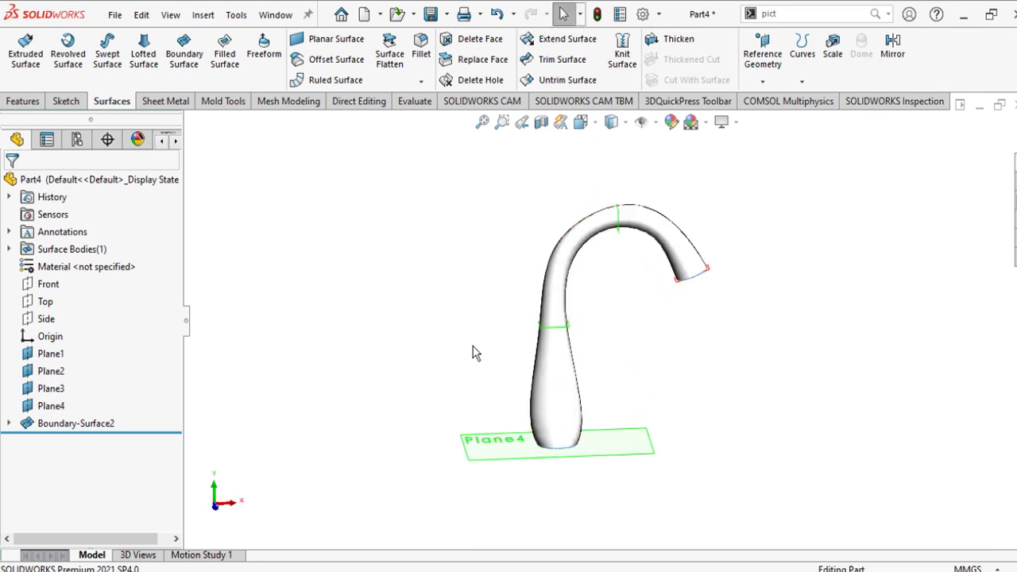
pyautogui.scroll(-2, 547, 371)
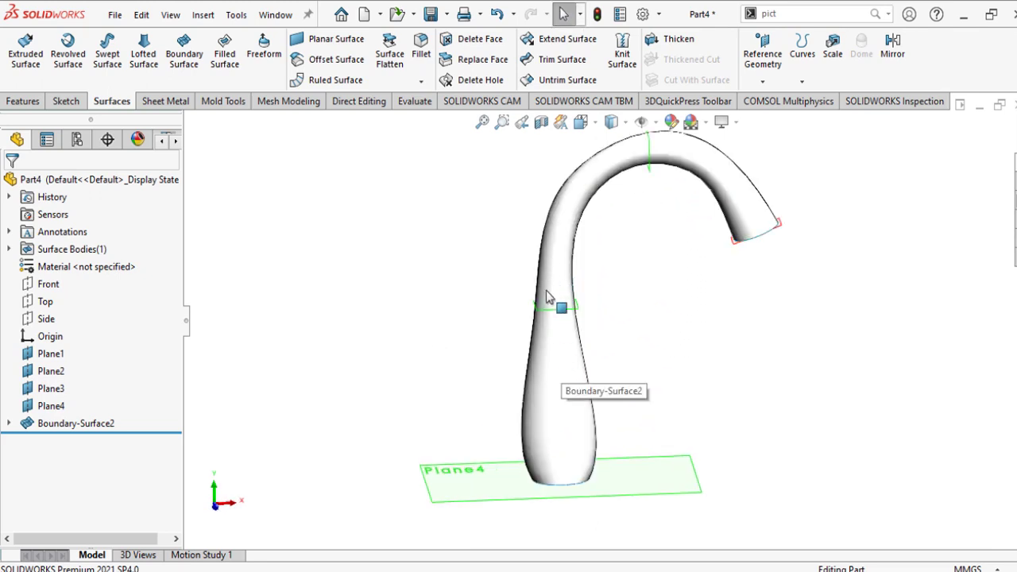
pyautogui.scroll(2, 359, 384)
# Unsuppress the reference picture inside the boundary surface's outline sketch and show that sketch
pyautogui.click(8, 423)
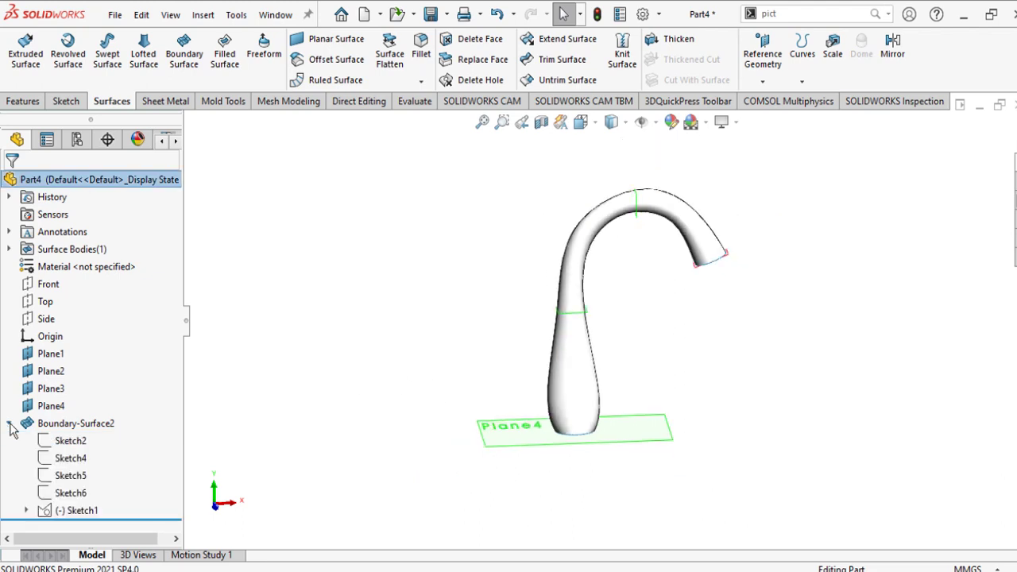
pyautogui.click(68, 442)
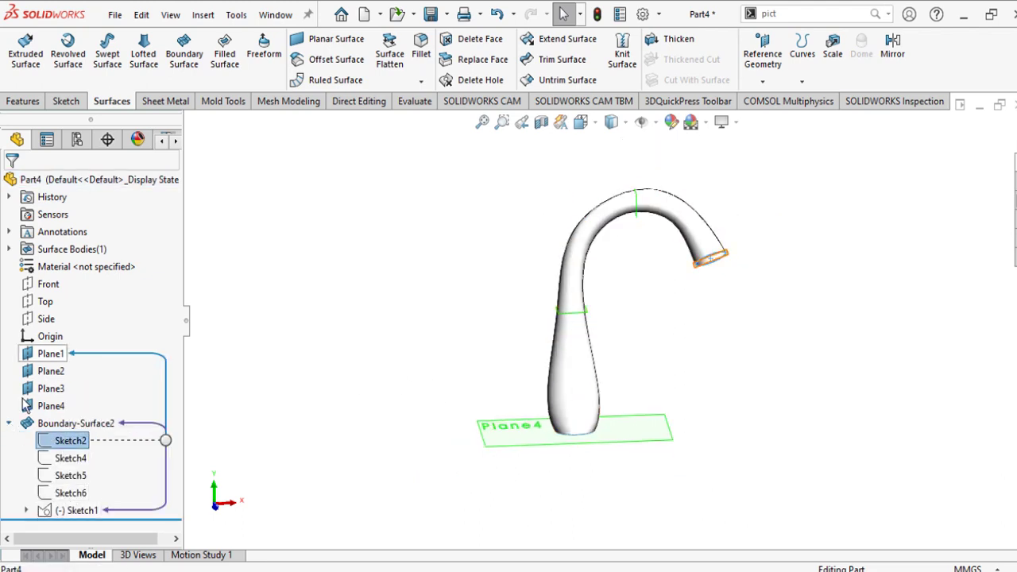
pyautogui.click(26, 510)
pyautogui.rightClick(91, 508)
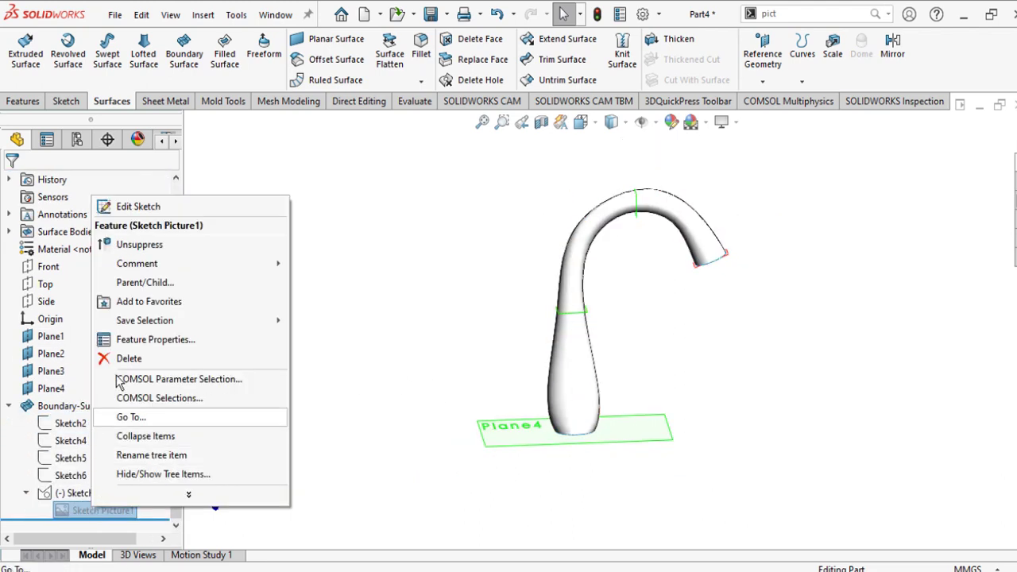
pyautogui.click(137, 245)
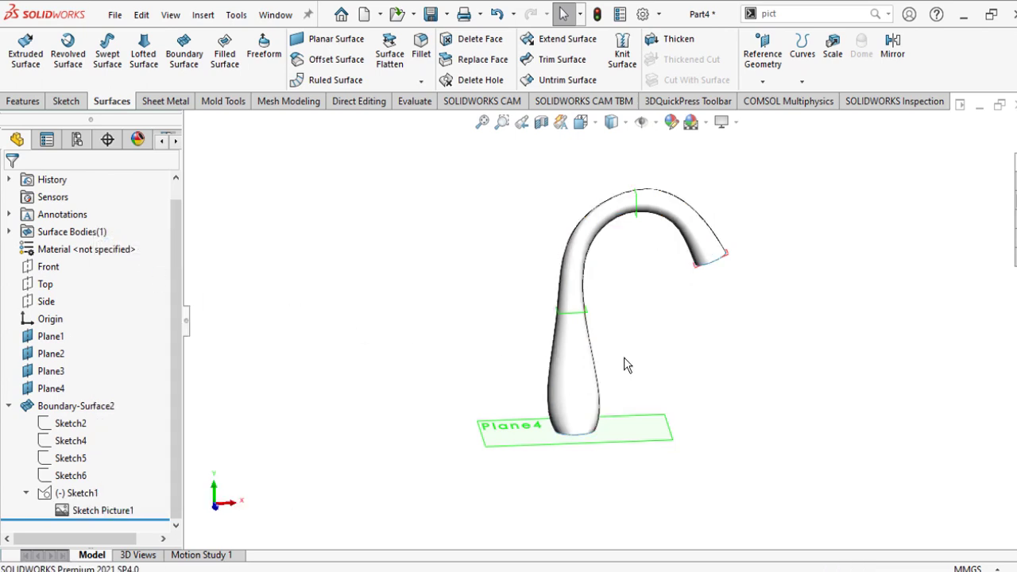
pyautogui.scroll(2, 554, 351)
pyautogui.rightClick(77, 492)
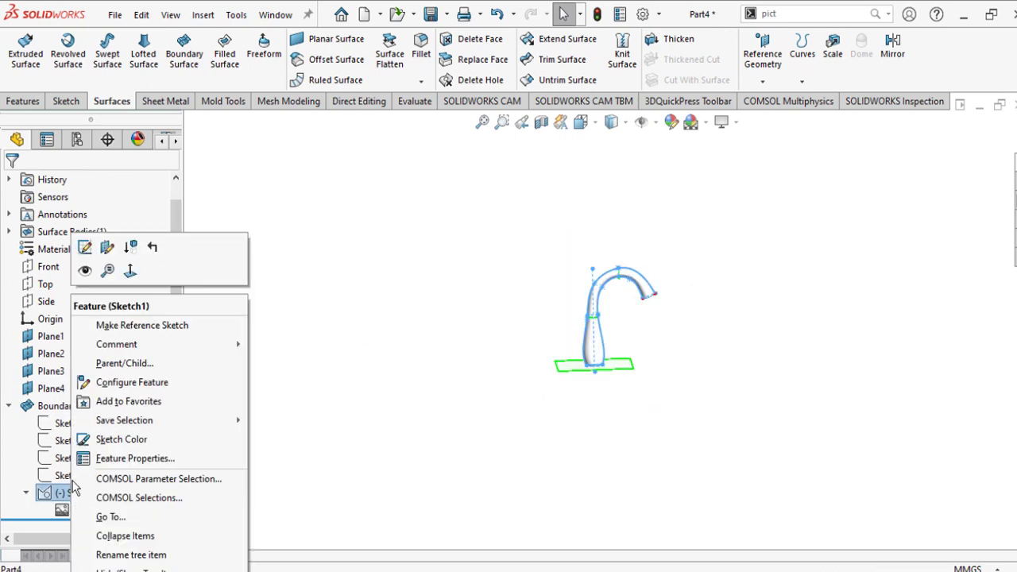
pyautogui.click(85, 271)
# Examine the lattice pattern on the faucet in the reference drawing, hiding the boundary surface that covers it
pyautogui.scroll(-5, 441, 326)
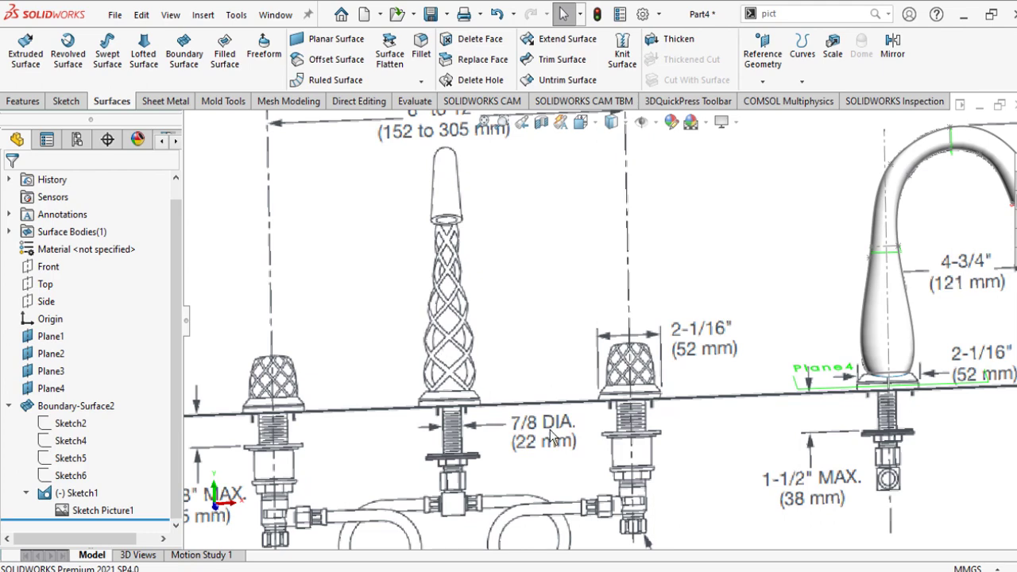
pyautogui.scroll(-5, 583, 309)
pyautogui.scroll(3, 575, 322)
pyautogui.scroll(2, 619, 342)
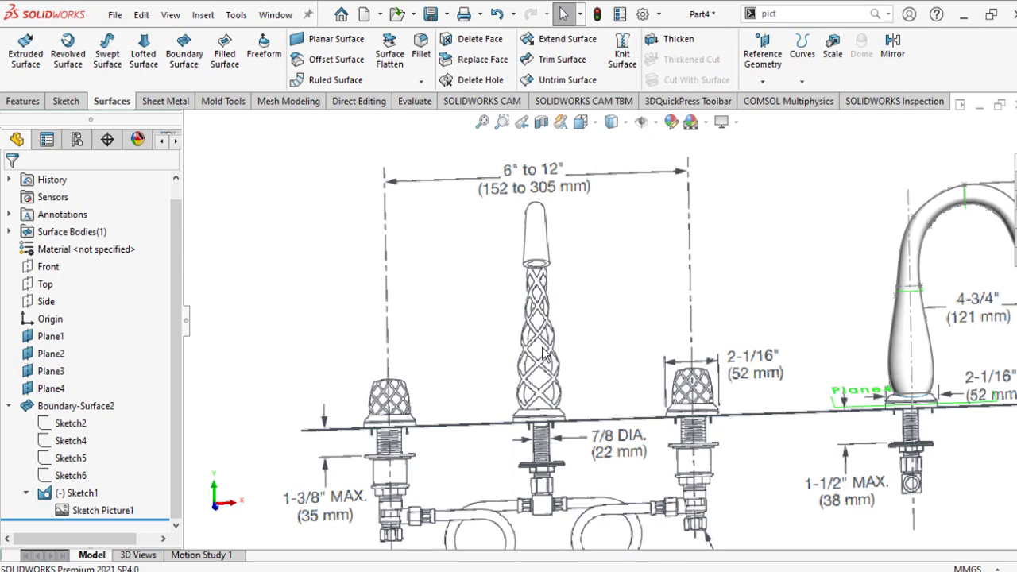
pyautogui.scroll(-3, 626, 338)
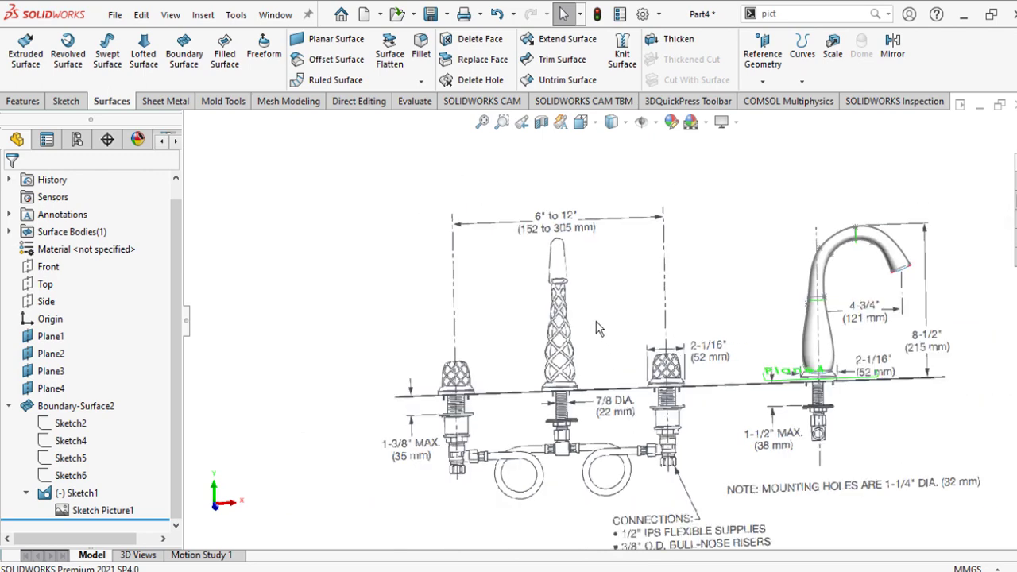
pyautogui.rightClick(76, 406)
pyautogui.click(68, 214)
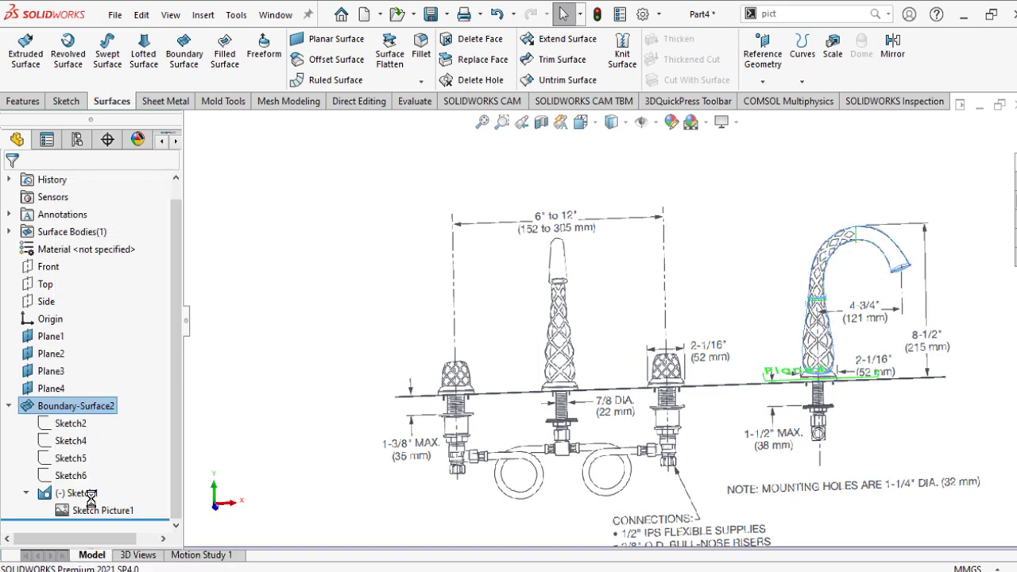
# Suppress the reference picture again and show the boundary surface
pyautogui.rightClick(79, 493)
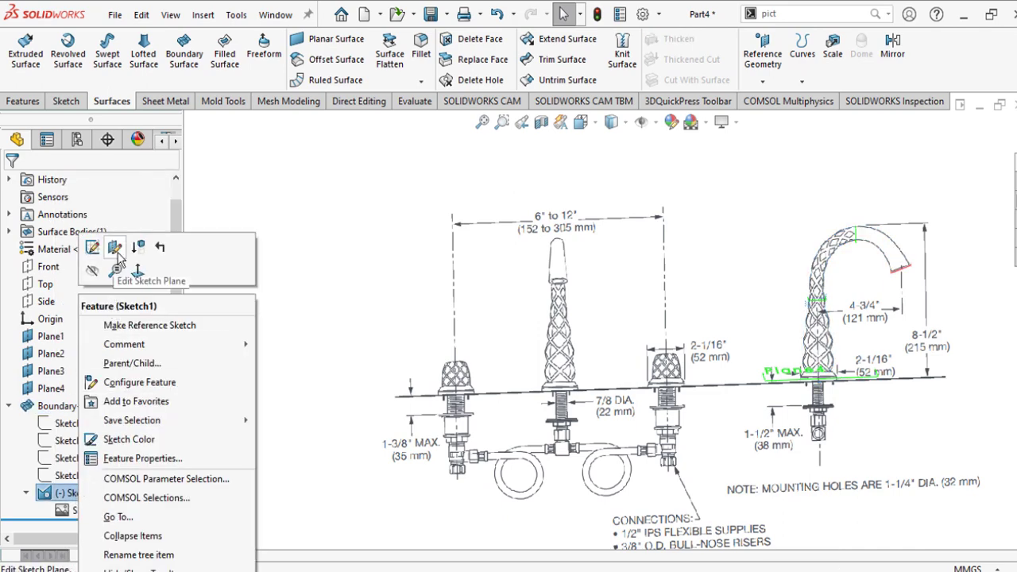
pyautogui.click(60, 503)
pyautogui.click(63, 513)
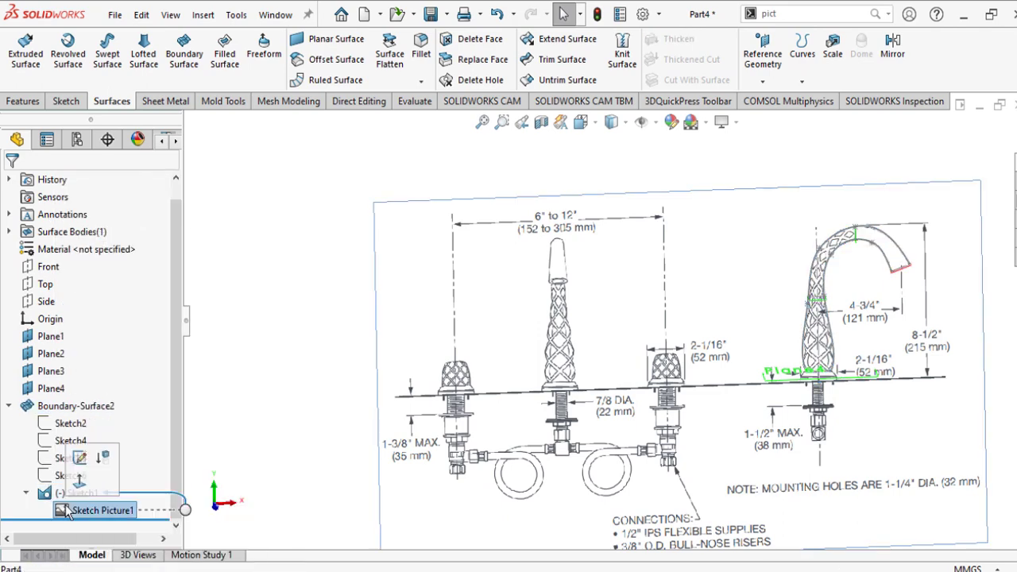
pyautogui.moveTo(786, 266)
pyautogui.mouseDown(button='middle')
pyautogui.moveTo(749, 284)
pyautogui.moveTo(715, 326)
pyautogui.mouseUp(button='middle')
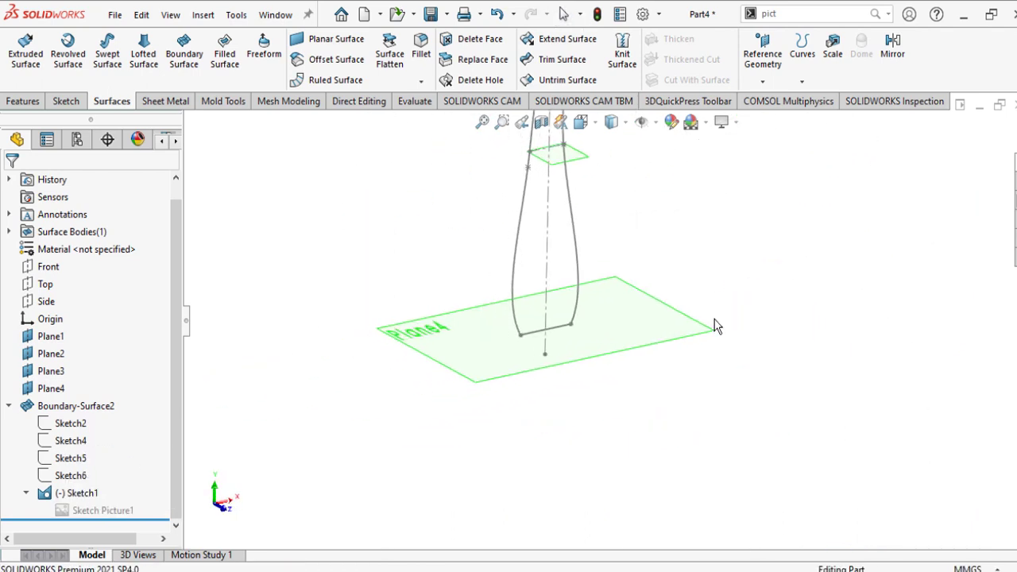
pyautogui.rightClick(100, 406)
pyautogui.click(110, 214)
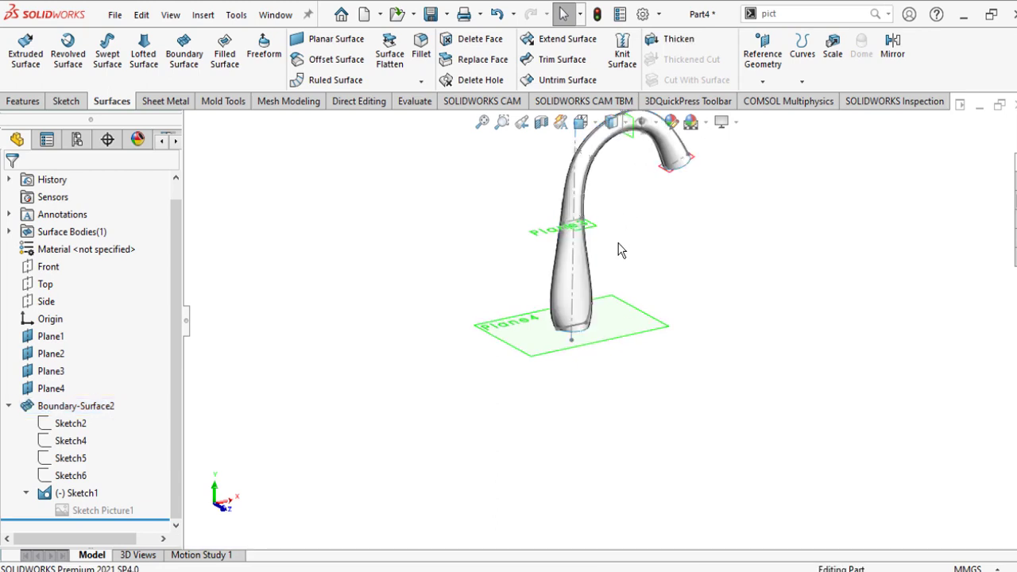
# Hide the outline sketch that runs along the faucet's boundary surface
pyautogui.scroll(-5, 559, 364)
pyautogui.rightClick(634, 443)
pyautogui.click(614, 290)
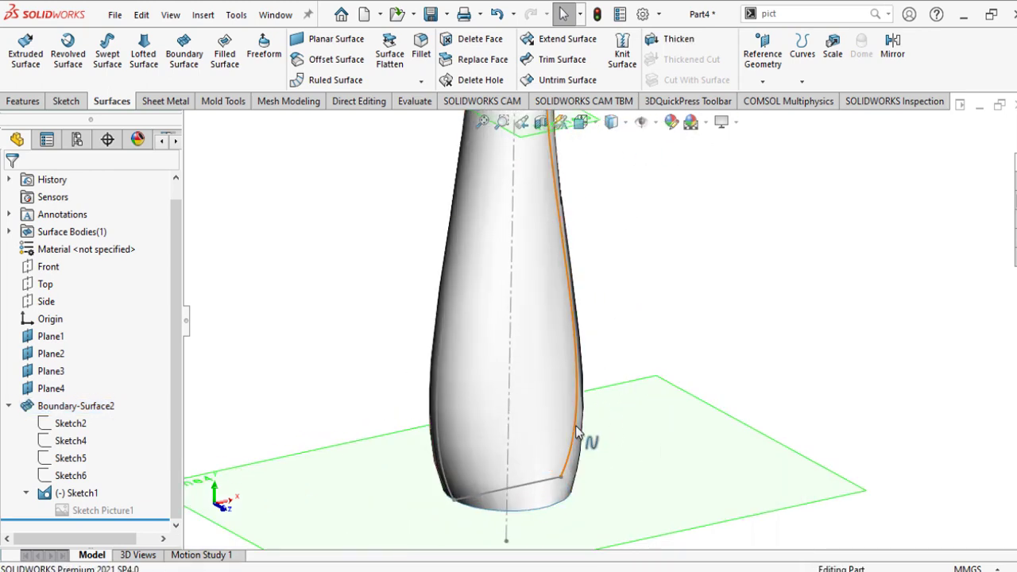
pyautogui.rightClick(576, 431)
pyautogui.click(610, 309)
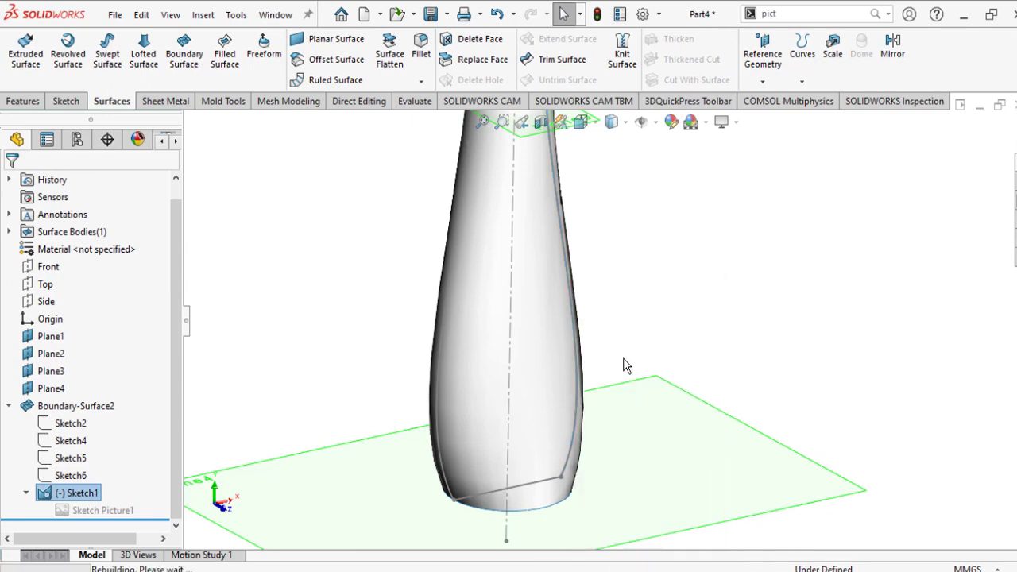
# On Plane4, sketch a horizontal midpoint line about 67 mm long centred on the origin
pyautogui.rightClick(652, 416)
pyautogui.click(675, 379)
pyautogui.rightClick(656, 416)
pyautogui.click(680, 314)
pyautogui.moveTo(686, 457); pyautogui.dragTo(579, 460, button='right')
pyautogui.click(549, 320)
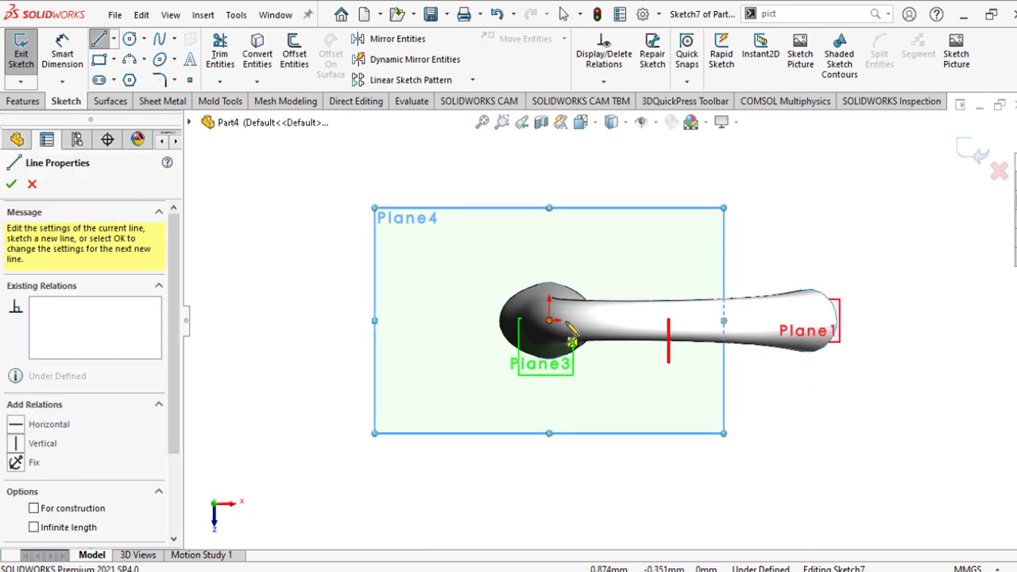
pyautogui.click(114, 38)
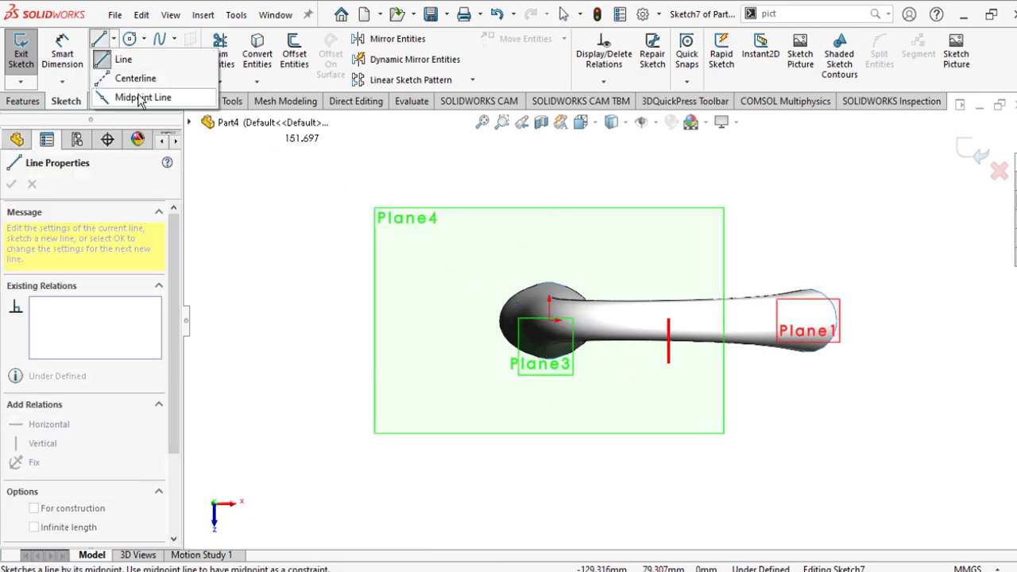
pyautogui.click(139, 97)
pyautogui.click(549, 320)
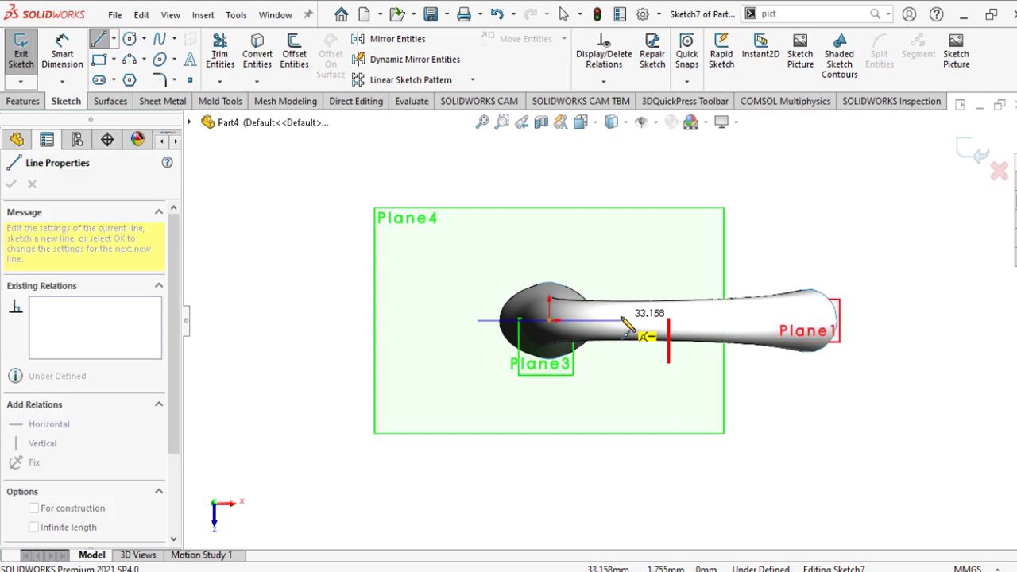
pyautogui.click(621, 319)
# Dimension the base line's length and set it to 50 mm
pyautogui.moveTo(611, 364); pyautogui.dragTo(606, 256, button='right')
pyautogui.scroll(-3, 577, 308)
pyautogui.click(576, 331)
pyautogui.click(569, 241)
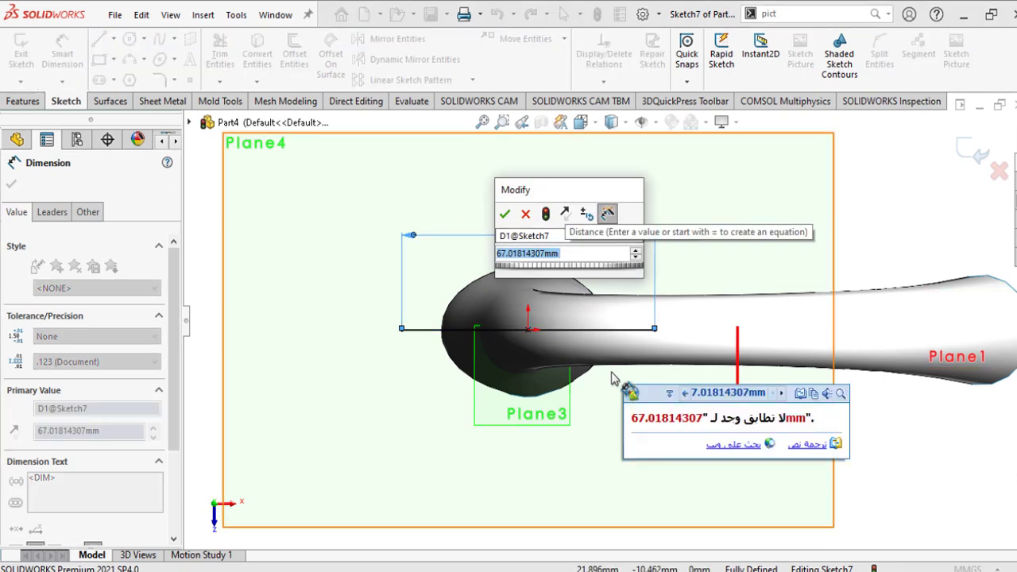
pyautogui.write('50')
pyautogui.press('Return')
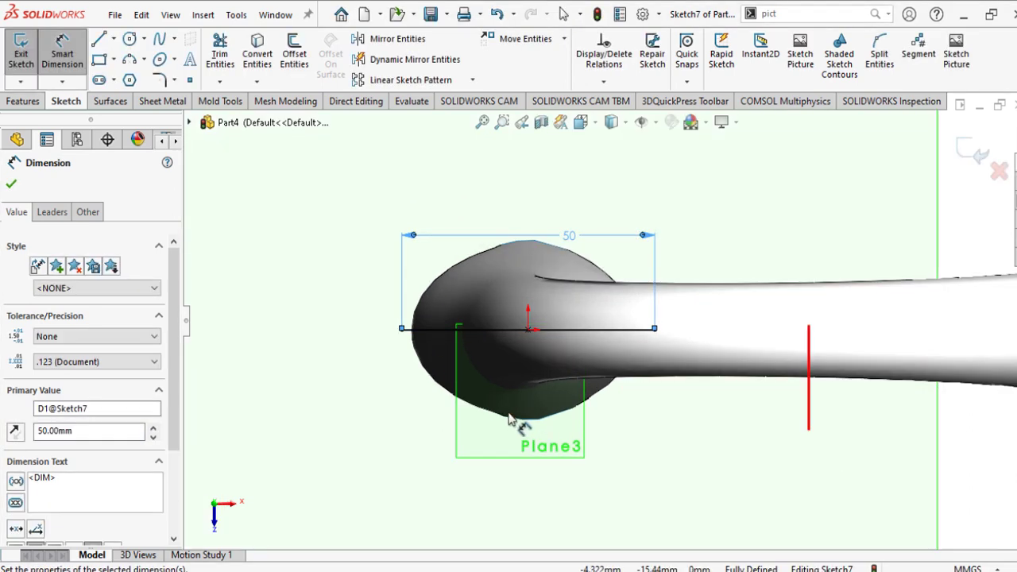
# Examine how the 50 mm base line sits against the faucet body, from the base to the spout and from several angles
pyautogui.moveTo(561, 388); pyautogui.dragTo(536, 254, button='middle')
pyautogui.scroll(5, 604, 349)
pyautogui.scroll(-3, 646, 379)
pyautogui.scroll(-6, 647, 347)
pyautogui.moveTo(613, 267)
pyautogui.mouseDown(button='middle')
pyautogui.moveTo(643, 250)
pyautogui.moveTo(609, 219)
pyautogui.mouseUp(button='middle')
pyautogui.scroll(5, 635, 238)
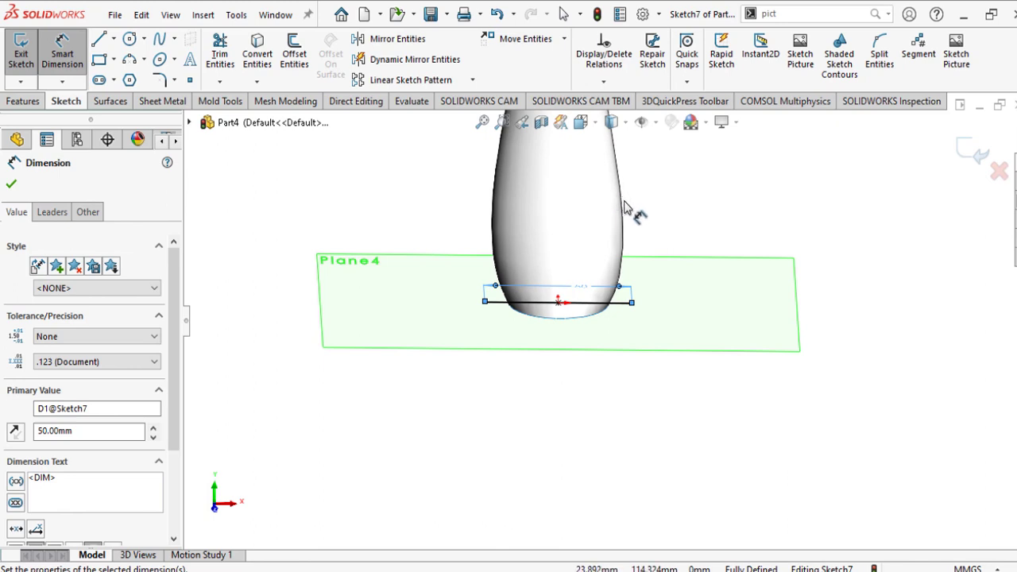
pyautogui.scroll(6, 623, 207)
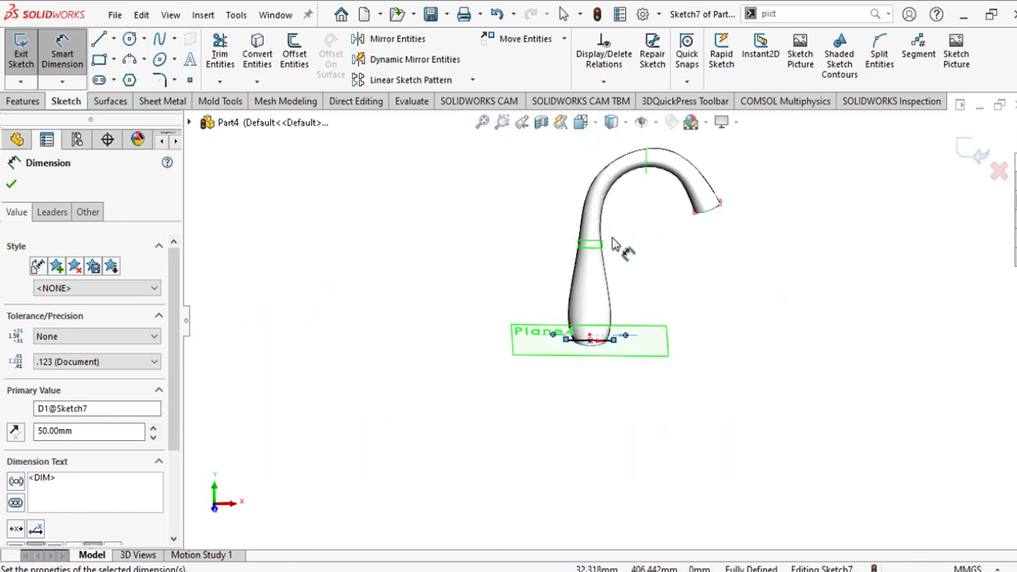
pyautogui.scroll(-3, 613, 238)
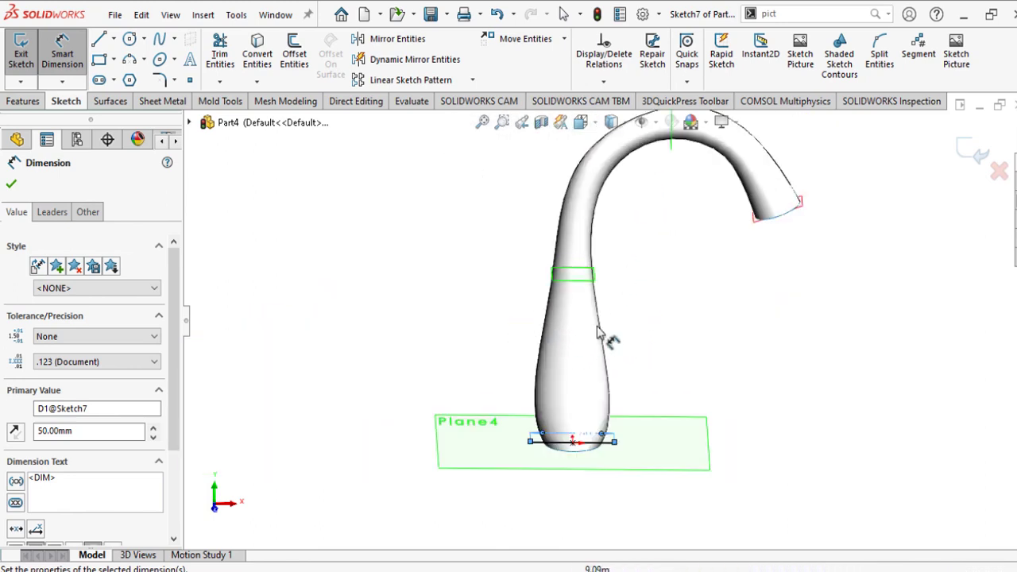
pyautogui.scroll(-3, 618, 433)
pyautogui.moveTo(616, 429); pyautogui.dragTo(625, 374, button='middle')
pyautogui.scroll(-3, 628, 258)
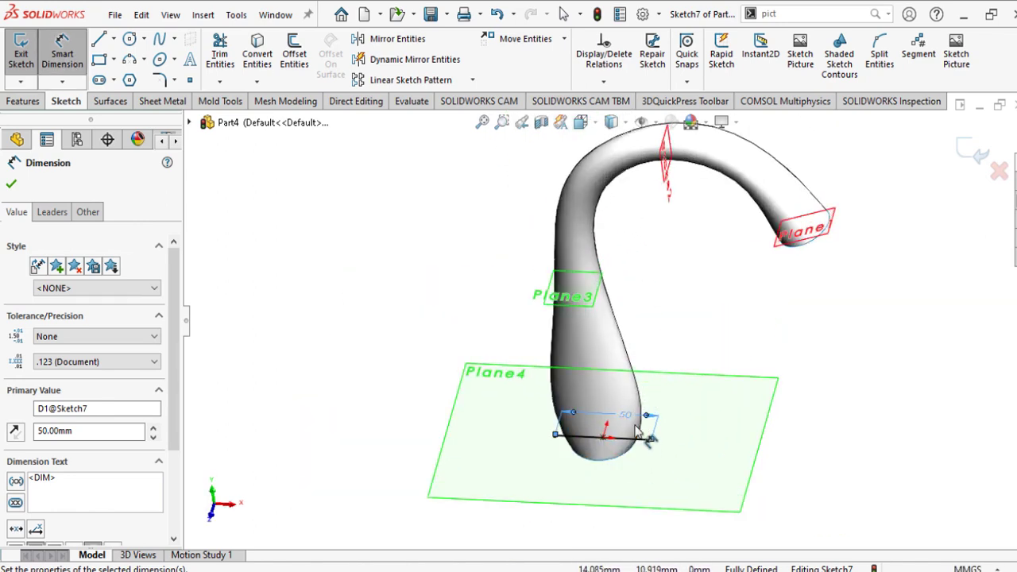
pyautogui.press('Escape')
pyautogui.moveTo(665, 329); pyautogui.dragTo(584, 459, button='middle')
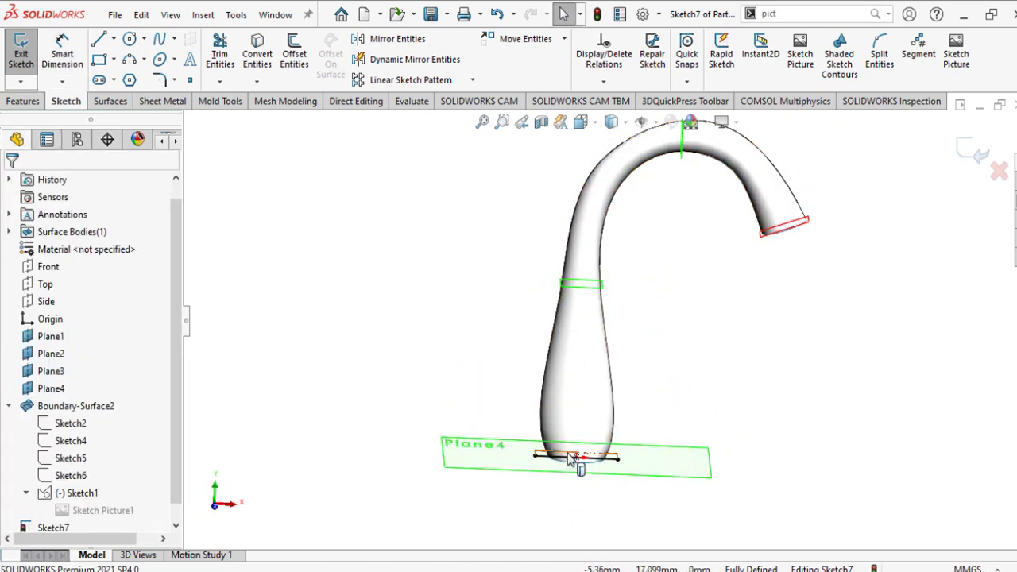
pyautogui.scroll(-2, 605, 462)
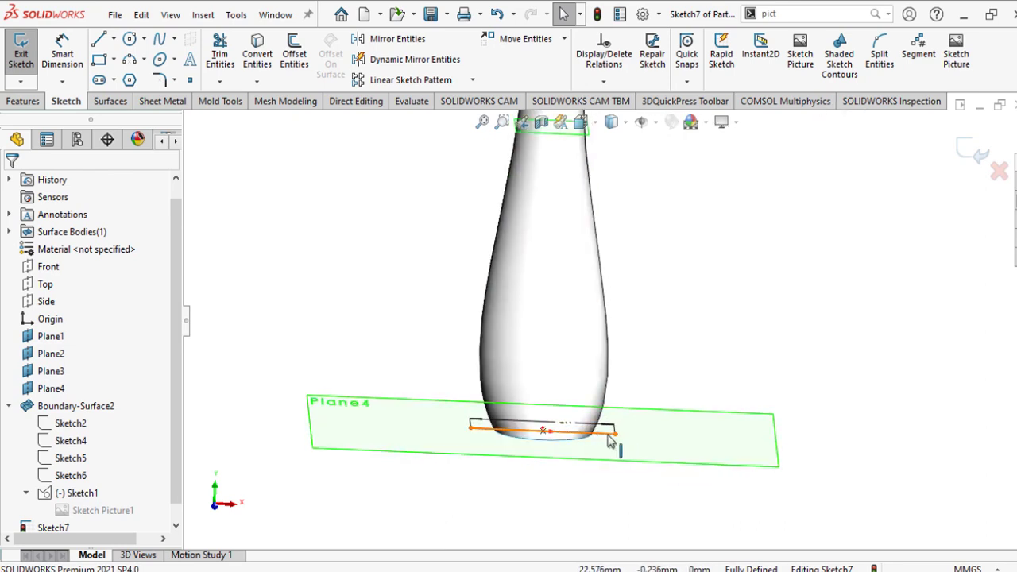
pyautogui.scroll(2, 595, 344)
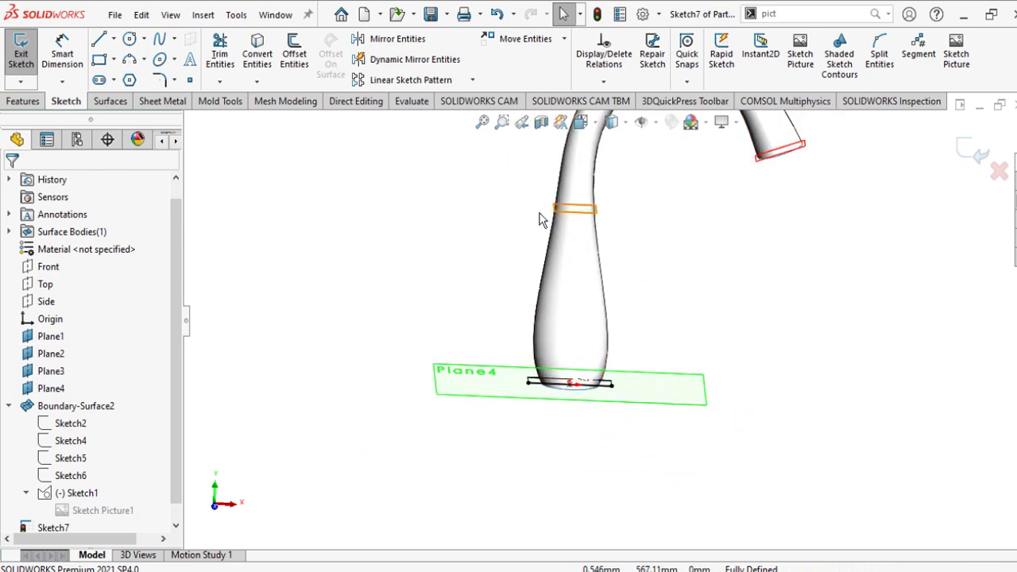
pyautogui.scroll(5, 644, 215)
pyautogui.scroll(-4, 701, 289)
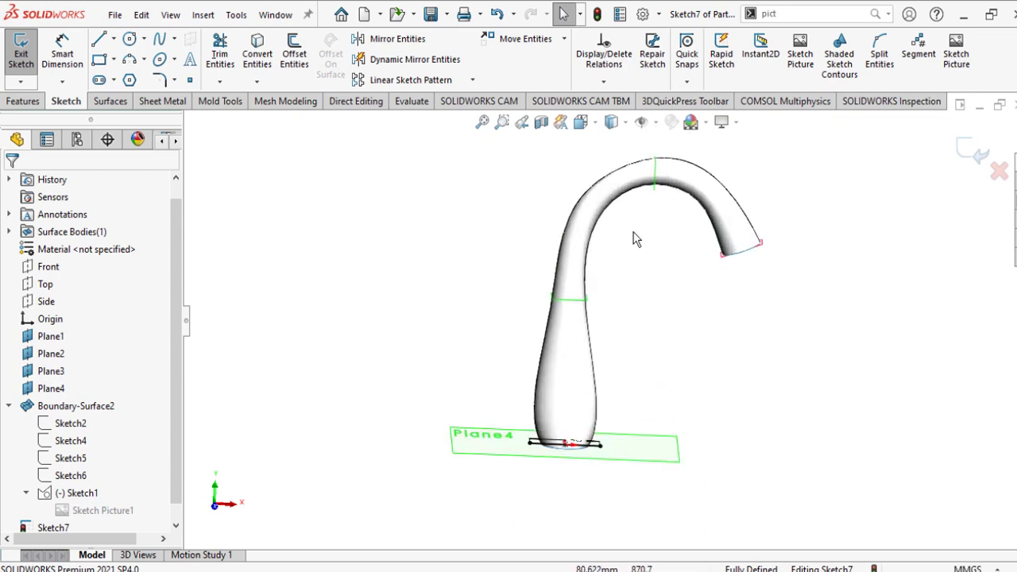
pyautogui.scroll(2, 640, 357)
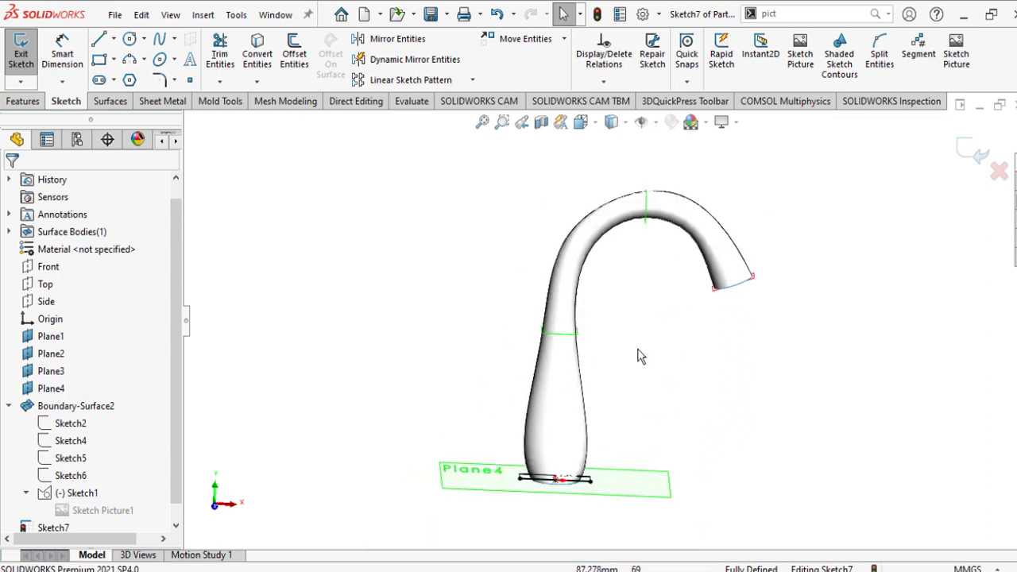
# In a new sketch on the Front plane, draw a four-point spline from the base line's midpoint up the faucet's centre to just past the bend's peak
pyautogui.rightClick(39, 268)
pyautogui.click(975, 151)
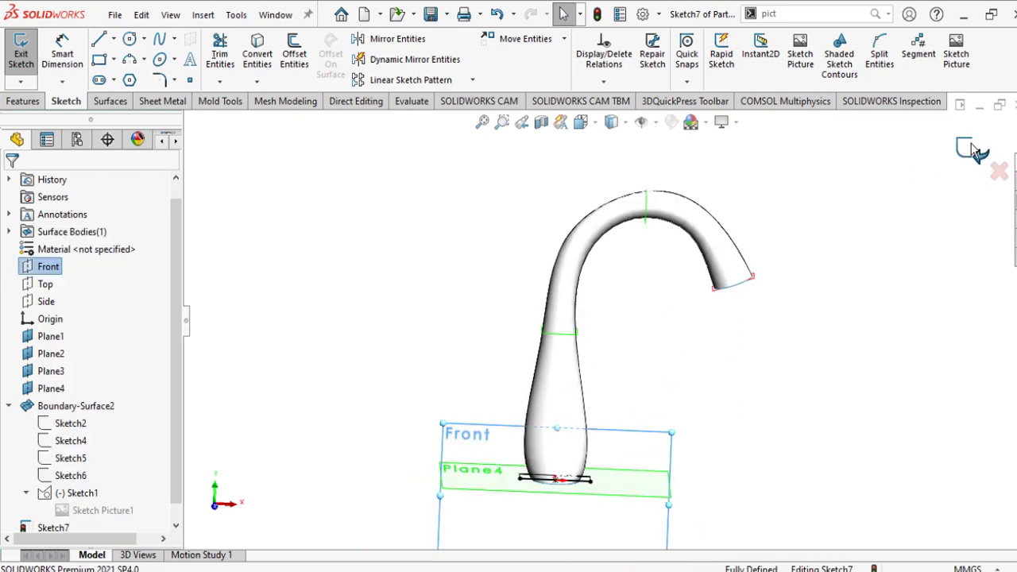
pyautogui.rightClick(38, 282)
pyautogui.rightClick(30, 250)
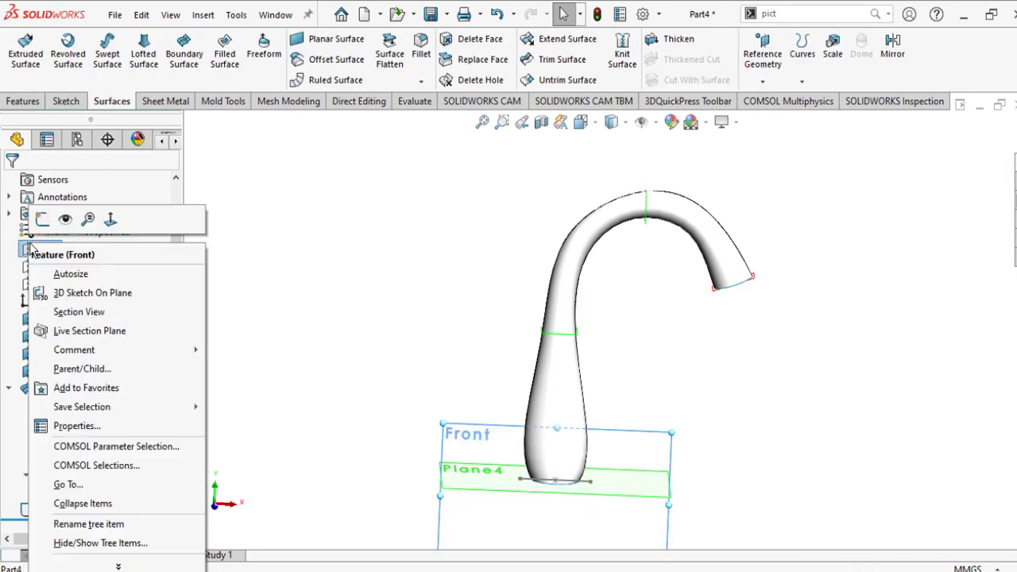
pyautogui.click(39, 222)
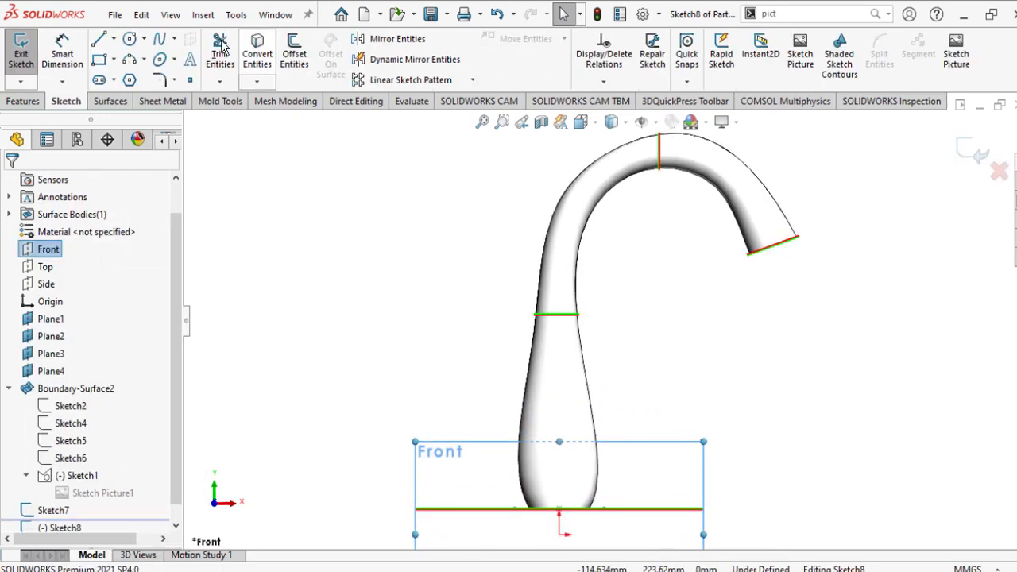
pyautogui.click(161, 40)
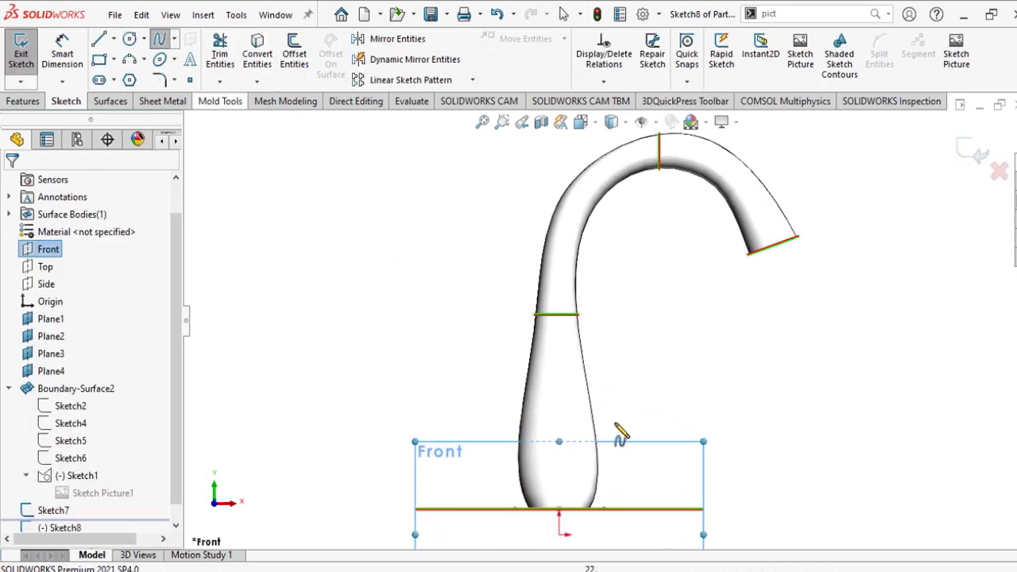
pyautogui.click(558, 509)
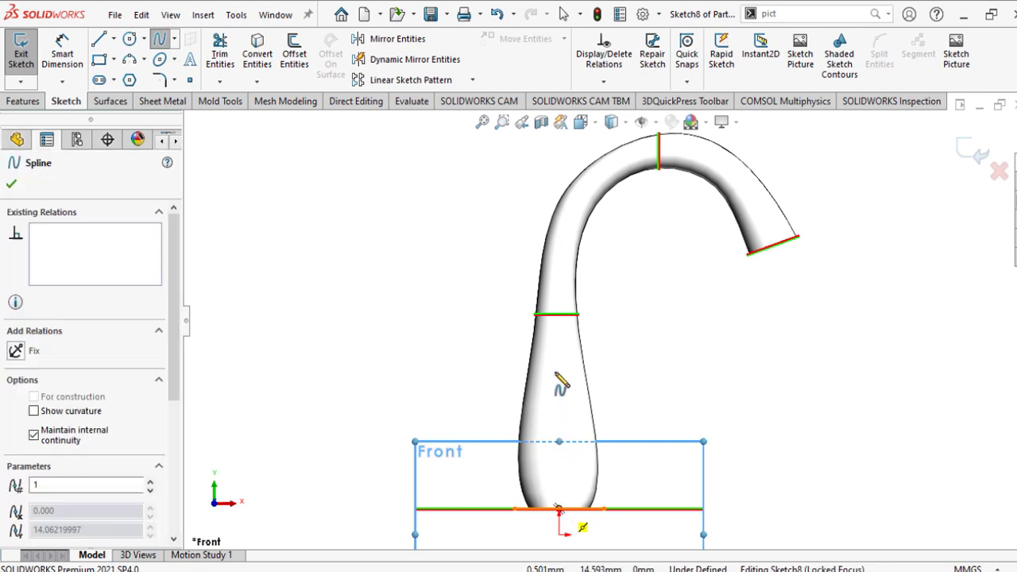
pyautogui.click(559, 287)
pyautogui.click(581, 197)
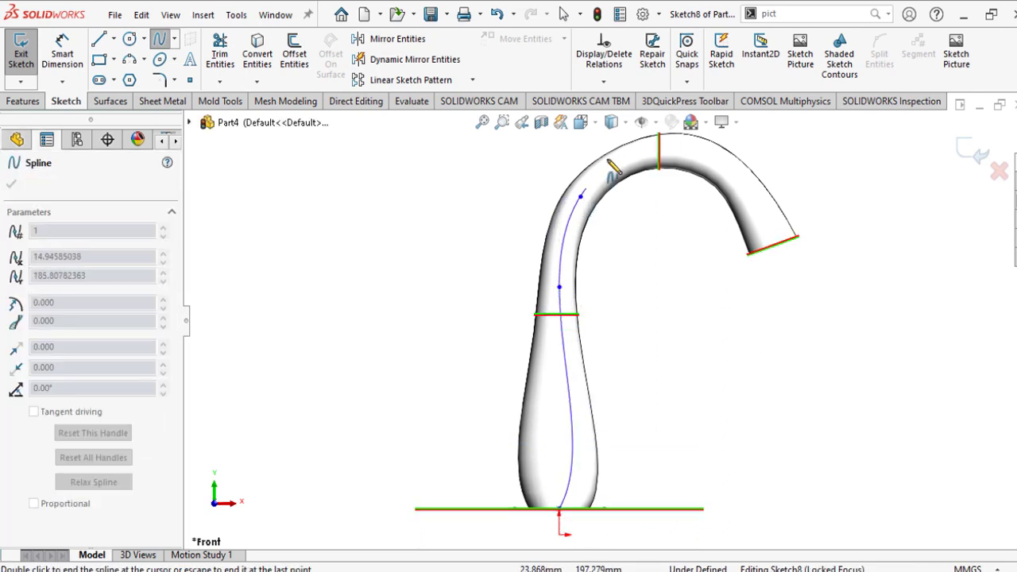
pyautogui.rightClick(709, 154)
pyautogui.click(749, 168)
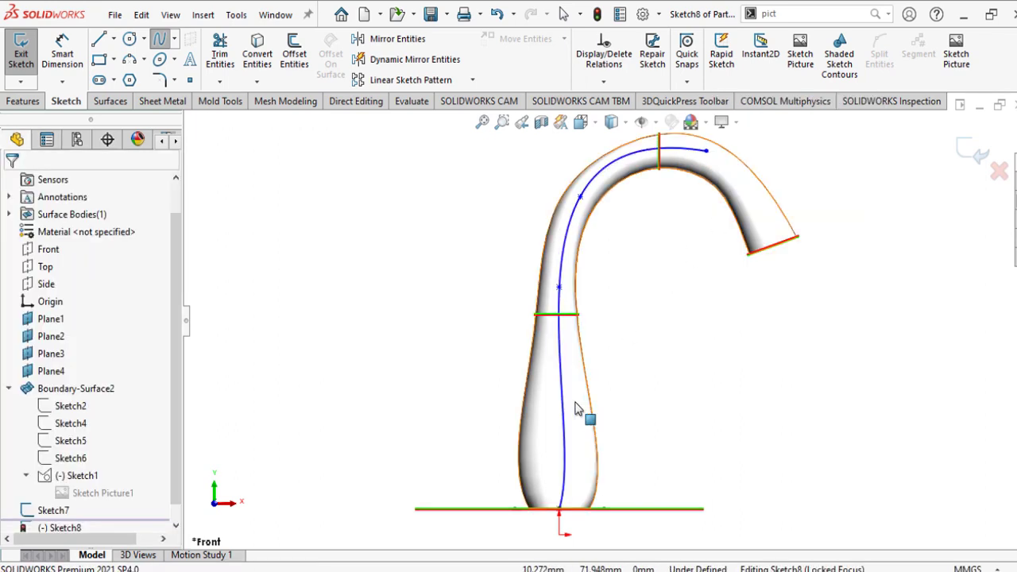
# Make the tangent handle at the spline's base point vertical and lengthen it up the body
pyautogui.click(563, 408)
pyautogui.scroll(-4, 563, 507)
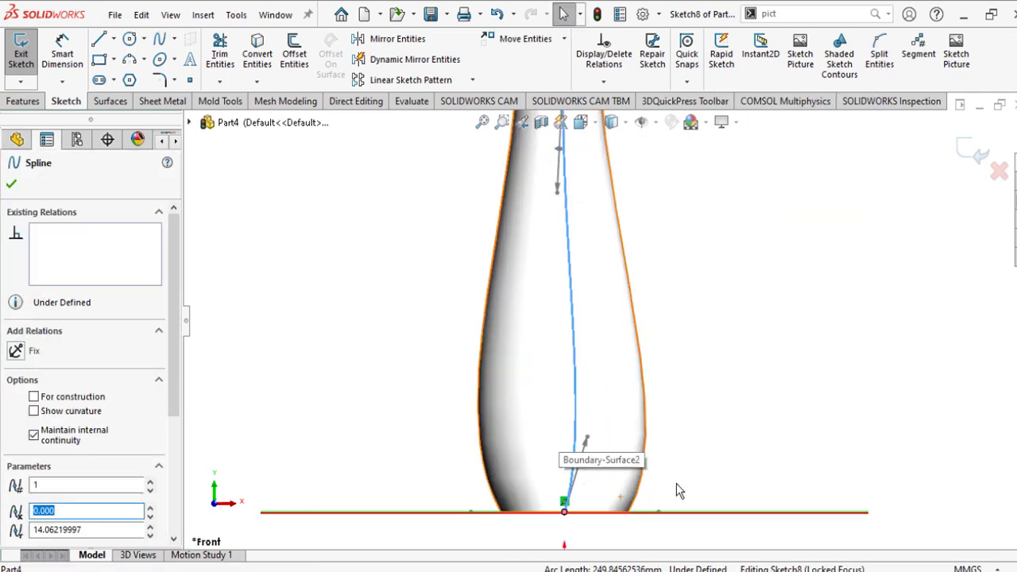
pyautogui.moveTo(580, 459); pyautogui.dragTo(567, 456)
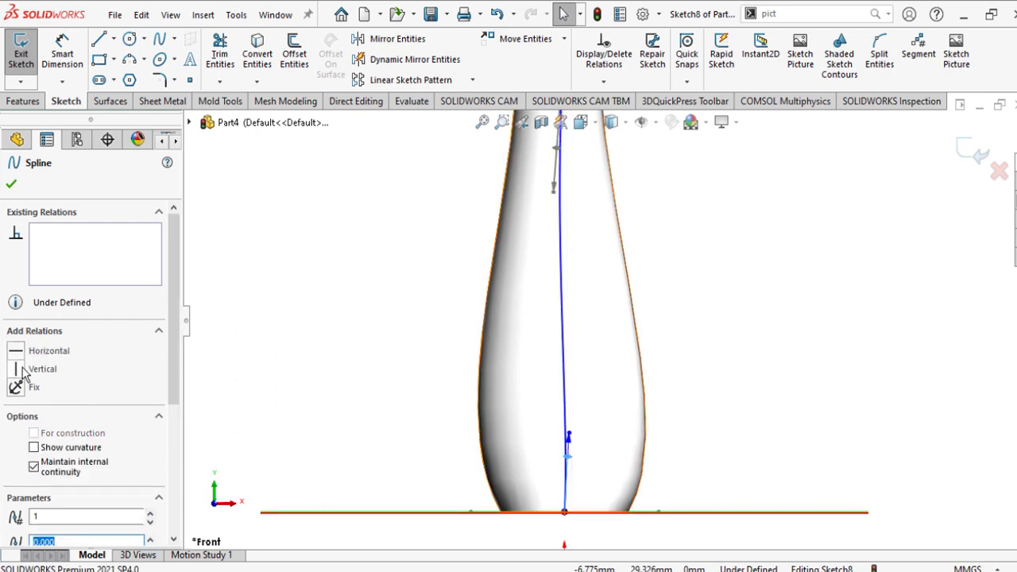
pyautogui.click(24, 374)
pyautogui.moveTo(565, 321); pyautogui.dragTo(571, 182)
# Move the spline's second point up the neck to about X 2.6 mm, Y 153.7 mm
pyautogui.scroll(6, 585, 205)
pyautogui.scroll(-3, 597, 198)
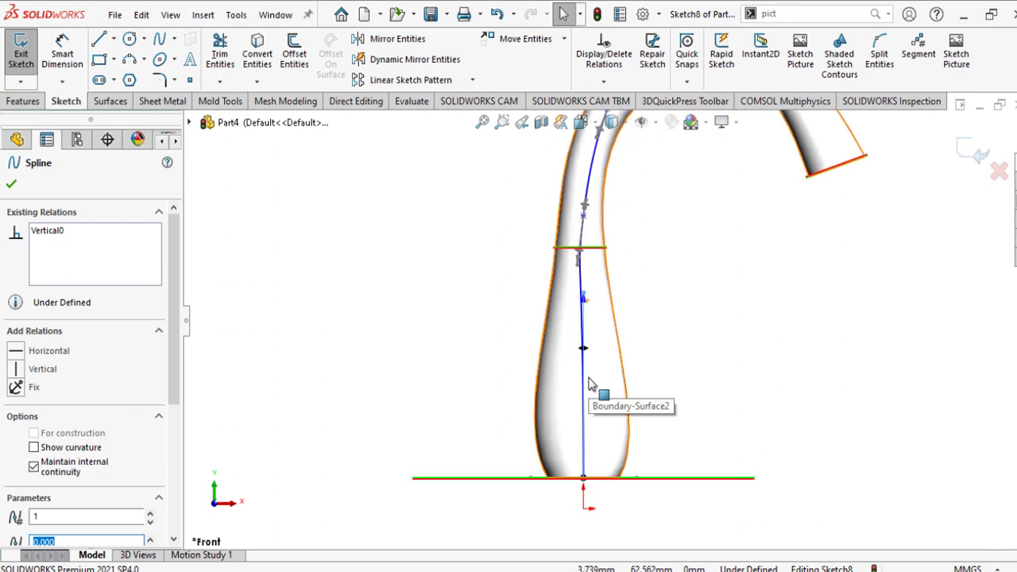
pyautogui.scroll(3, 585, 238)
pyautogui.scroll(-4, 578, 272)
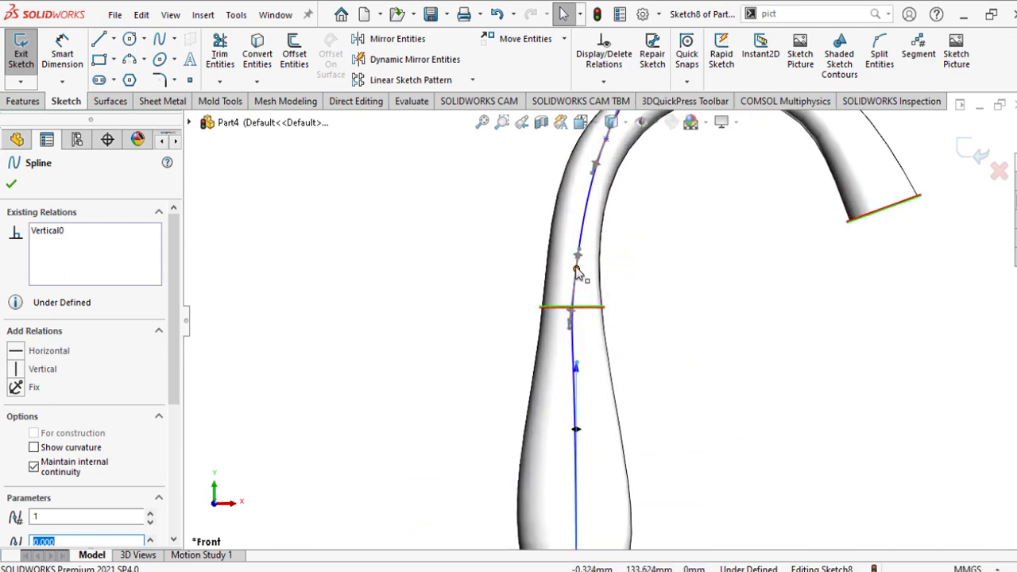
pyautogui.moveTo(584, 199)
pyautogui.mouseDown()
pyautogui.moveTo(590, 176)
pyautogui.moveTo(583, 211)
pyautogui.mouseUp()
pyautogui.hotkey('ctrl', 'c')
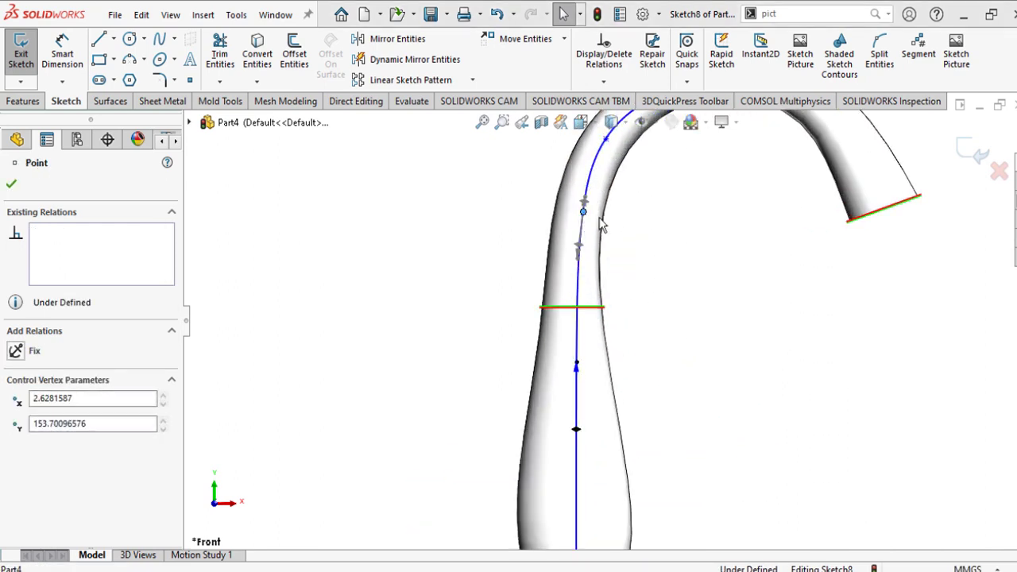
pyautogui.click(627, 236)
# Move the spline's third point further along the bend to about X 24 mm, Y 192.5 mm
pyautogui.scroll(3, 664, 187)
pyautogui.scroll(-3, 666, 187)
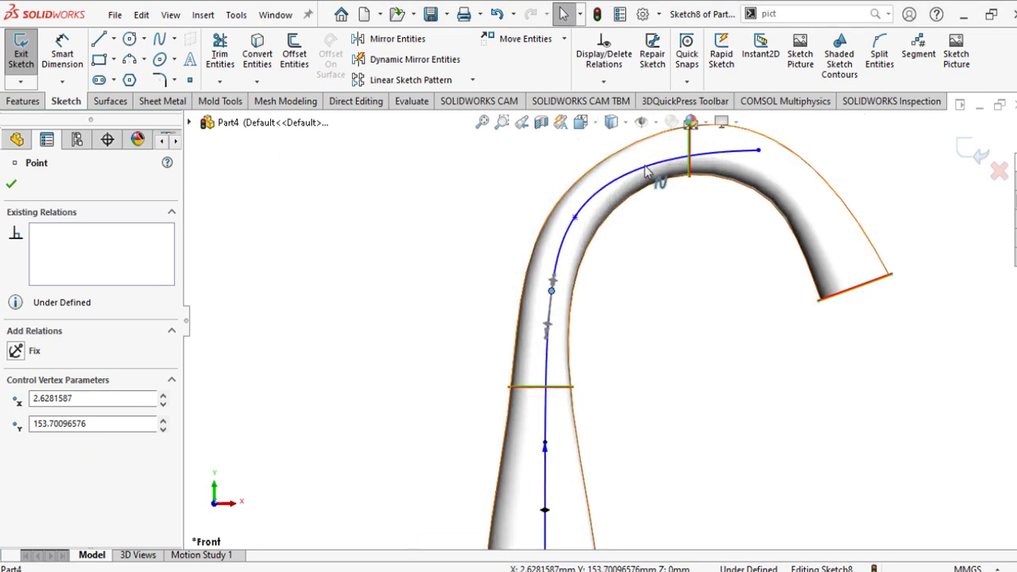
pyautogui.scroll(-3, 583, 262)
pyautogui.scroll(4, 628, 264)
pyautogui.scroll(-3, 634, 247)
pyautogui.moveTo(570, 258); pyautogui.dragTo(618, 212)
pyautogui.hotkey('ctrl', 'c')
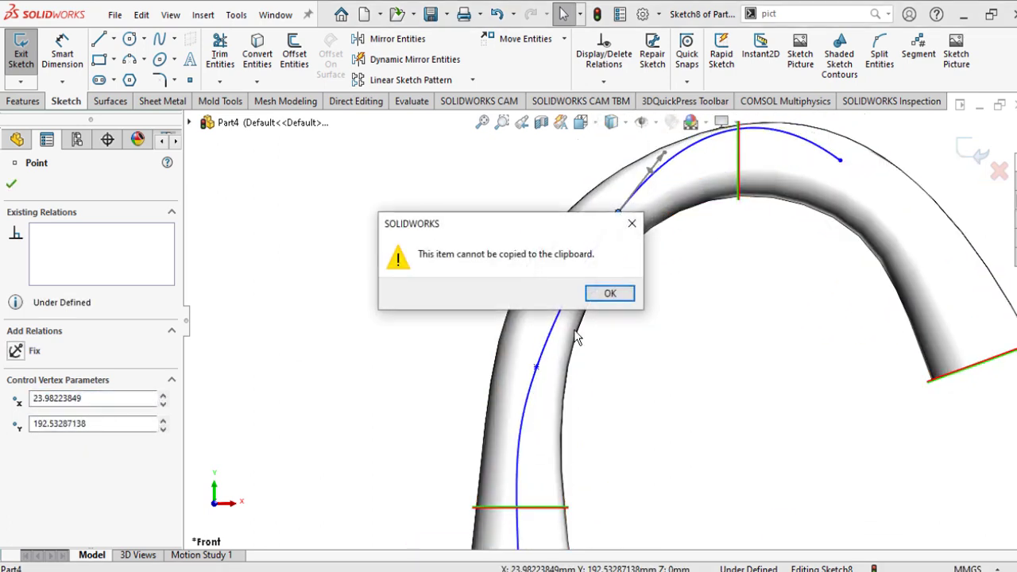
pyautogui.click(632, 227)
pyautogui.click(637, 394)
# Adjust the tangent handle at the spline's second point so the curve follows the middle of the neck
pyautogui.scroll(4, 636, 396)
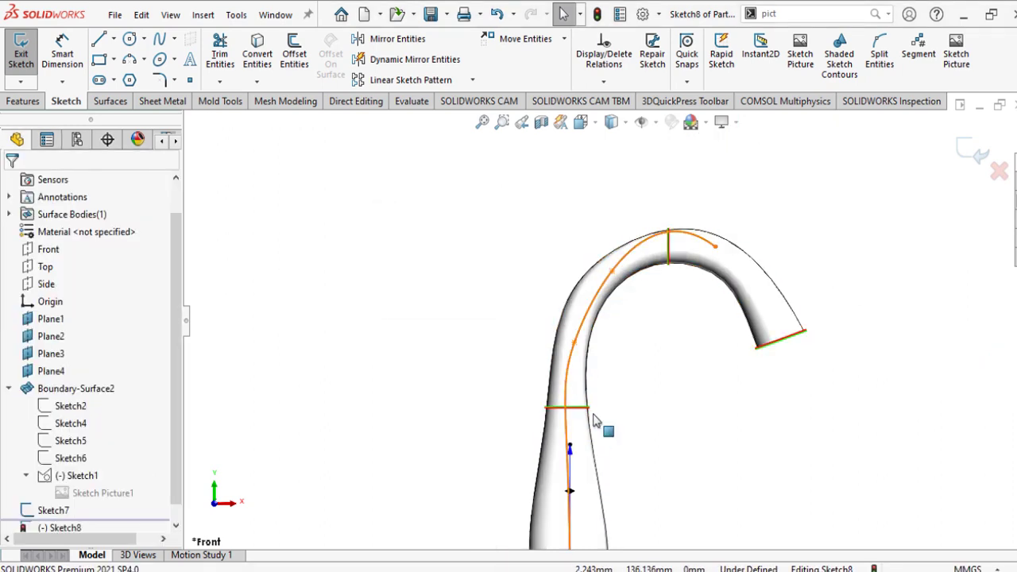
pyautogui.click(563, 386)
pyautogui.scroll(-3, 558, 354)
pyautogui.moveTo(556, 351)
pyautogui.mouseDown()
pyautogui.moveTo(564, 362)
pyautogui.moveTo(559, 349)
pyautogui.mouseUp()
# Adjust the third point's tangent handle and nudge the point to about X 24.4 mm, Y 193.5 mm
pyautogui.scroll(2, 642, 307)
pyautogui.scroll(-1, 638, 248)
pyautogui.scroll(3, 622, 260)
pyautogui.scroll(-5, 639, 232)
pyautogui.moveTo(584, 274); pyautogui.dragTo(581, 269)
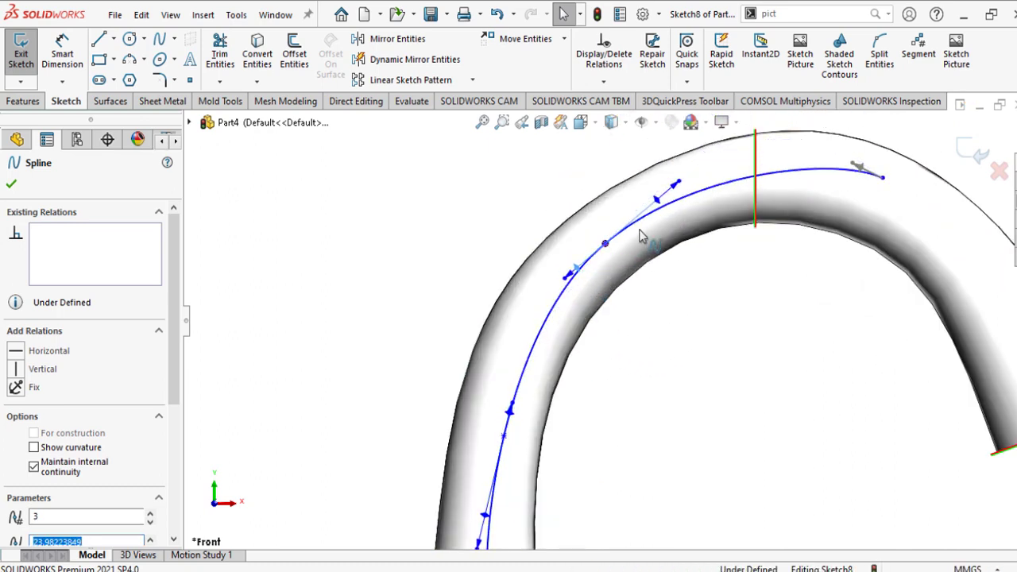
pyautogui.click(602, 241)
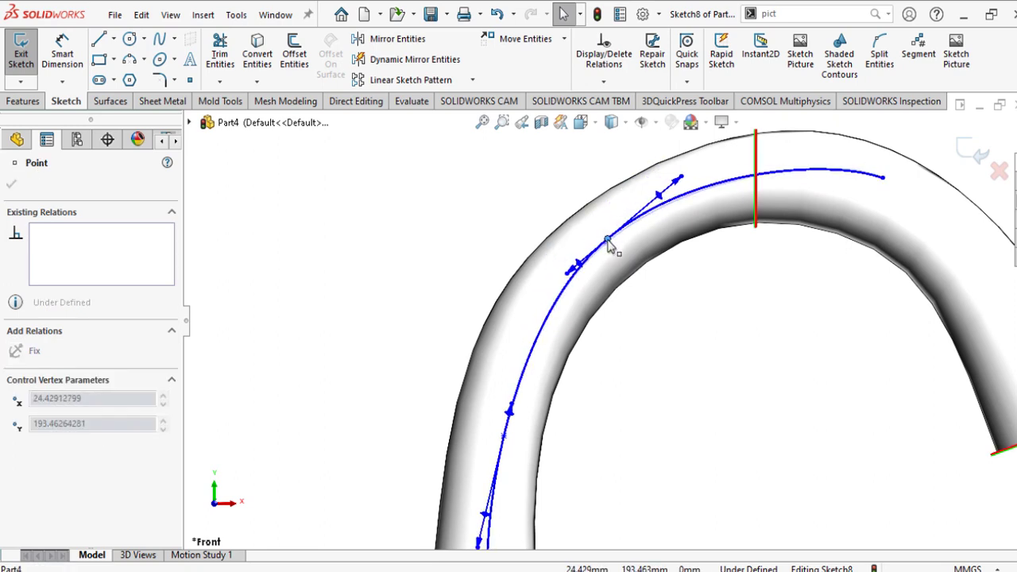
# Move the spline's end point along the middle of the bend to about X 78.4 mm, Y 206.1 mm
pyautogui.moveTo(883, 176)
pyautogui.mouseDown()
pyautogui.moveTo(898, 182)
pyautogui.moveTo(846, 191)
pyautogui.moveTo(869, 169)
pyautogui.mouseUp()
pyautogui.hotkey('ctrl', 'c')
pyautogui.click(590, 294)
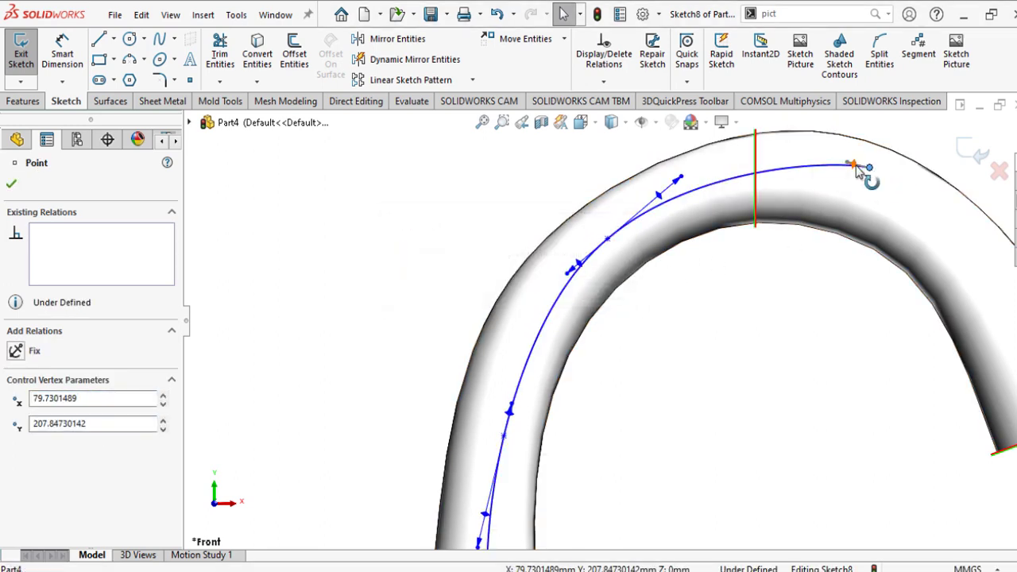
pyautogui.click(848, 166)
pyautogui.scroll(5, 902, 199)
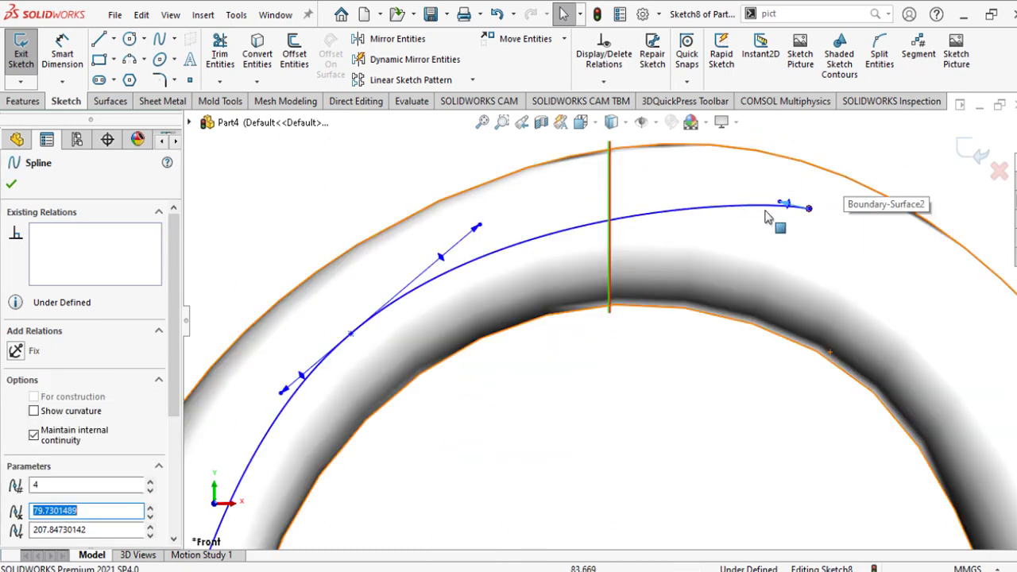
pyautogui.moveTo(681, 284); pyautogui.dragTo(701, 332)
pyautogui.press('Escape')
pyautogui.hotkey('ctrl', 'c')
pyautogui.press('Return')
# Delete the Horizontal relation from the spline's end tangent handle and tilt the handle to follow the bend
pyautogui.click(645, 337)
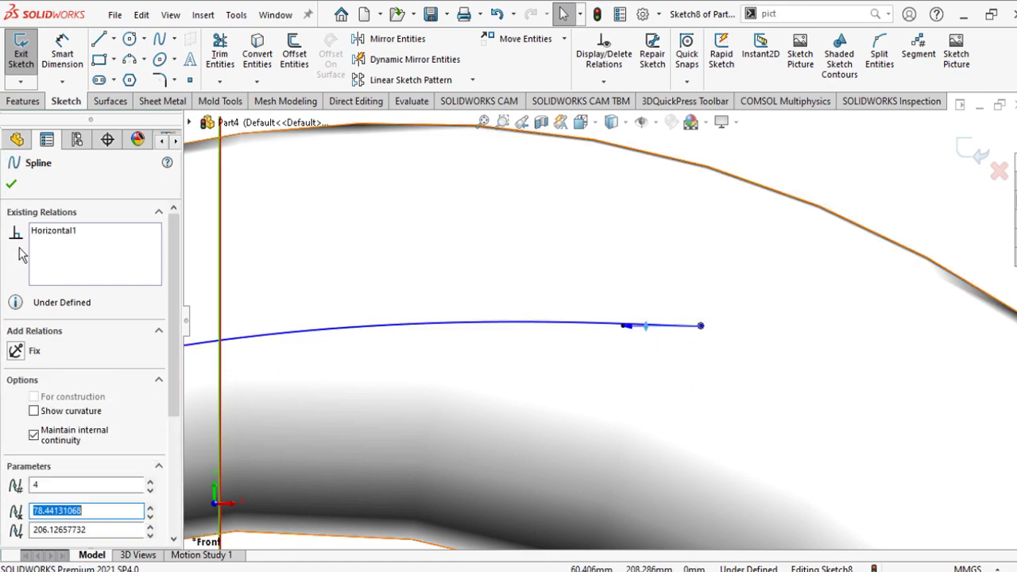
pyautogui.rightClick(59, 230)
pyautogui.click(89, 263)
pyautogui.moveTo(643, 313); pyautogui.dragTo(629, 291)
pyautogui.scroll(4, 635, 294)
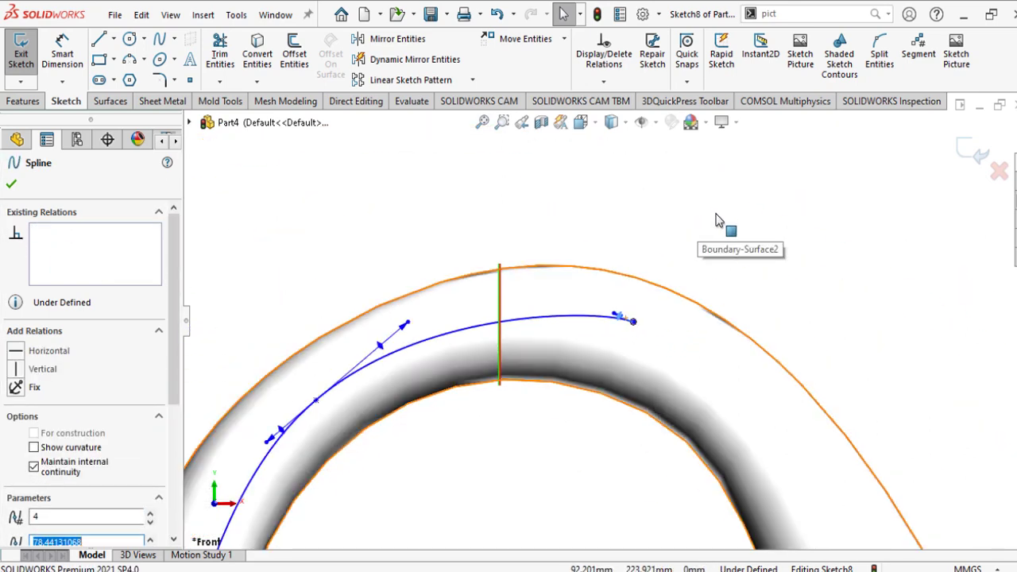
# Fine-tune the upper tangent handle at the spline's third point
pyautogui.scroll(1, 717, 219)
pyautogui.moveTo(421, 321)
pyautogui.mouseDown()
pyautogui.moveTo(427, 328)
pyautogui.moveTo(415, 317)
pyautogui.mouseUp()
pyautogui.scroll(4, 400, 378)
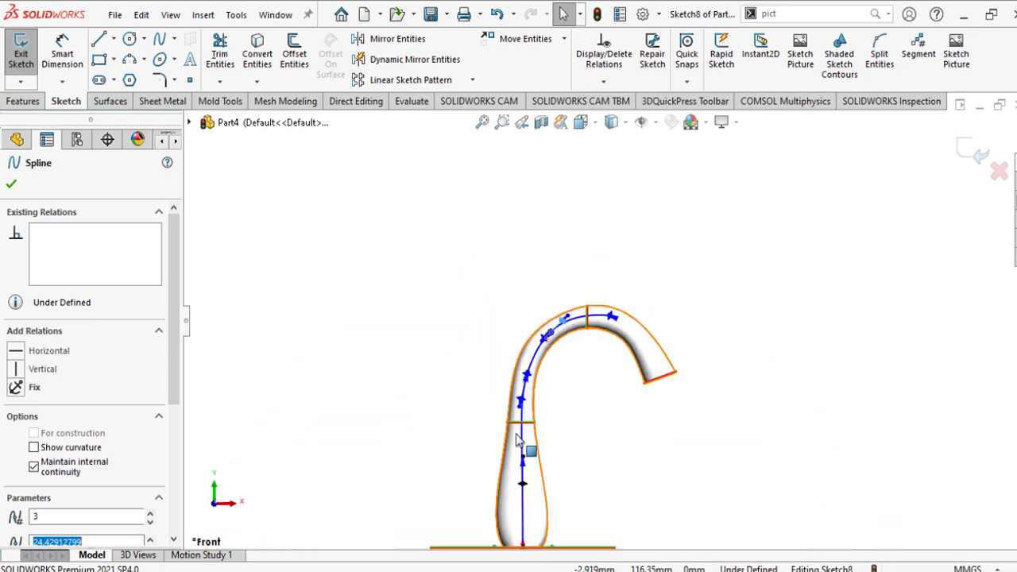
# Adjust the tangent handle at the spline's second point and move the point to about X 1.9 mm, Y 149.8 mm
pyautogui.scroll(-4, 548, 327)
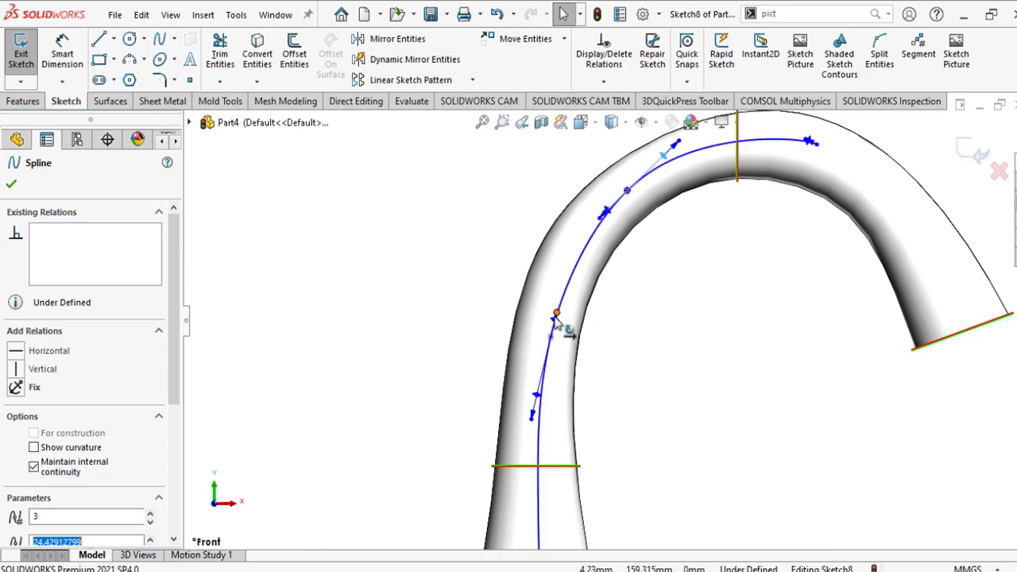
pyautogui.moveTo(556, 313)
pyautogui.mouseDown()
pyautogui.moveTo(544, 306)
pyautogui.moveTo(562, 310)
pyautogui.moveTo(559, 300)
pyautogui.mouseUp()
pyautogui.moveTo(551, 336)
pyautogui.mouseDown()
pyautogui.moveTo(531, 326)
pyautogui.moveTo(548, 351)
pyautogui.mouseUp()
pyautogui.hotkey('ctrl', 'c')
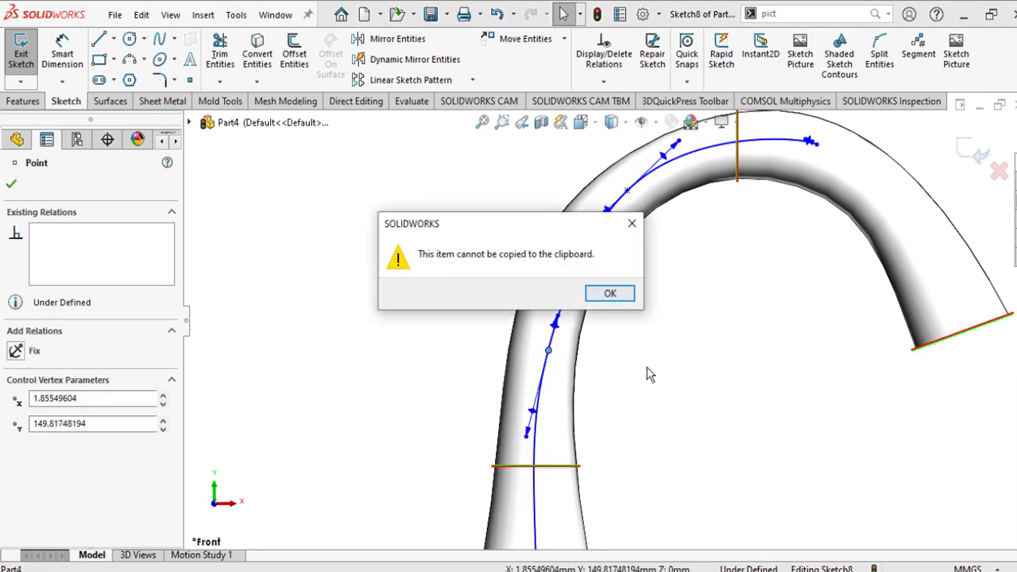
pyautogui.click(635, 228)
# Move the spline's second point to about X 2.7 mm, Y 158.2 mm and refine the third point's lower tangent handle
pyautogui.click(597, 232)
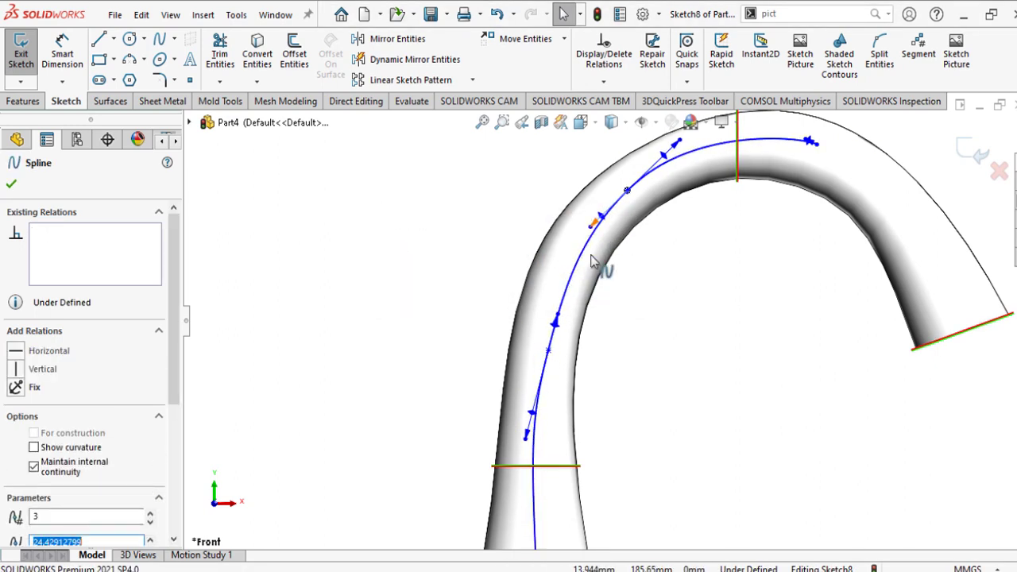
pyautogui.moveTo(549, 351); pyautogui.dragTo(551, 319)
pyautogui.hotkey('ctrl', 'c')
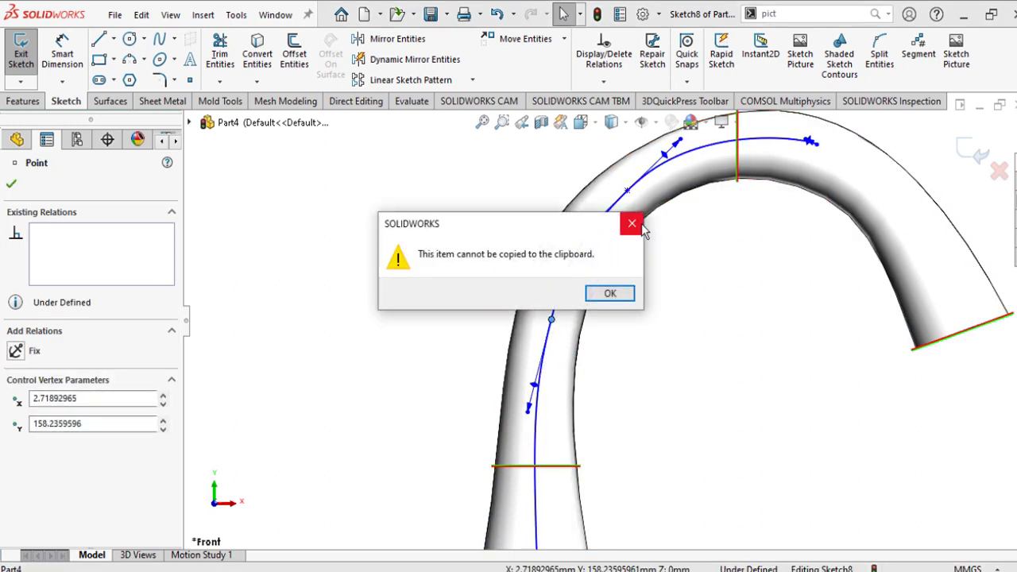
pyautogui.click(637, 226)
pyautogui.scroll(-4, 621, 214)
pyautogui.moveTo(592, 238); pyautogui.dragTo(583, 227)
pyautogui.scroll(9, 742, 300)
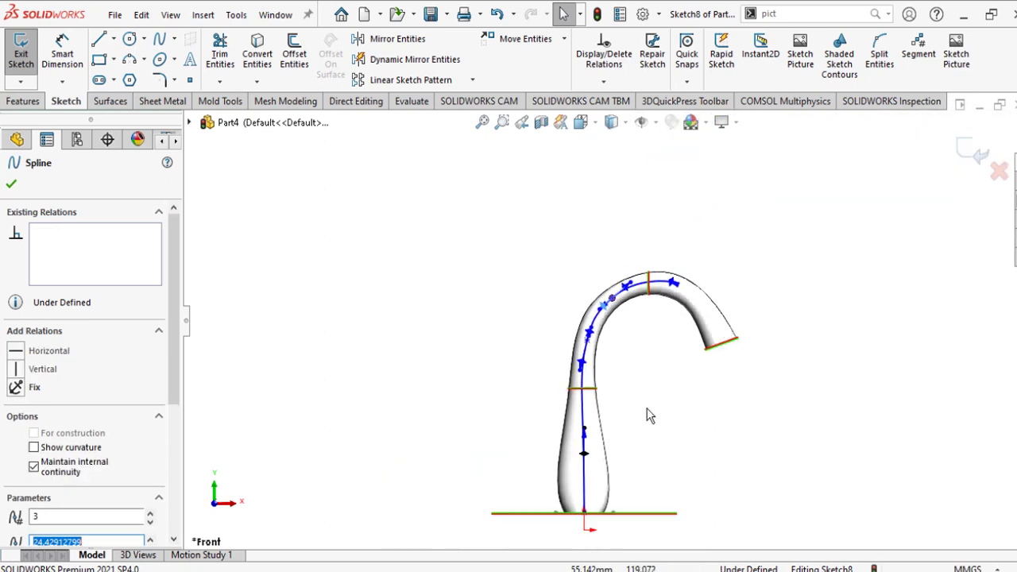
# Exit the spline path sketch and clear the selection
pyautogui.scroll(-2, 654, 461)
pyautogui.click(632, 449)
pyautogui.scroll(3, 650, 386)
pyautogui.moveTo(604, 465); pyautogui.dragTo(664, 513, button='middle')
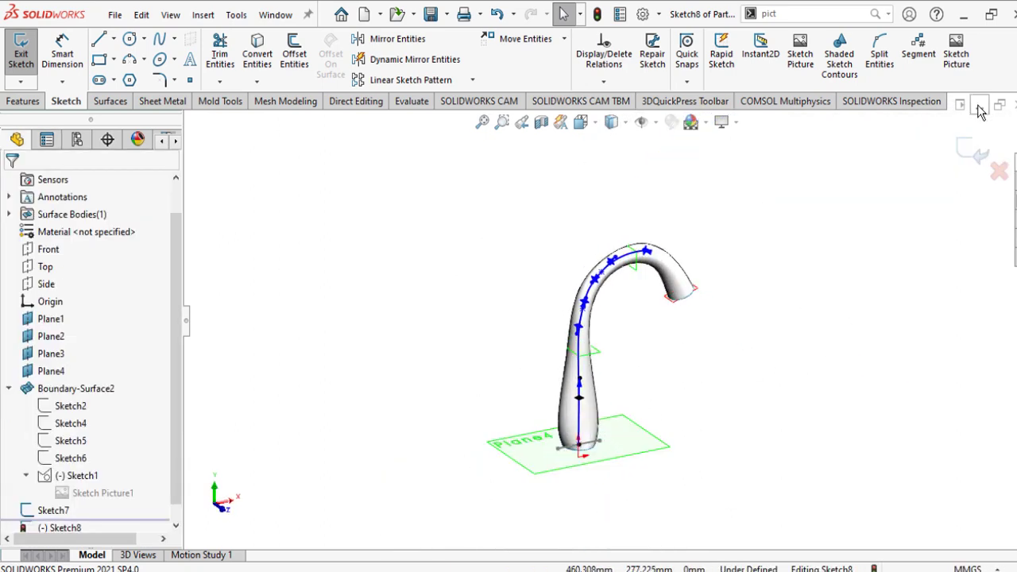
pyautogui.hotkey('ctrl', 'b')
pyautogui.scroll(-3, 585, 441)
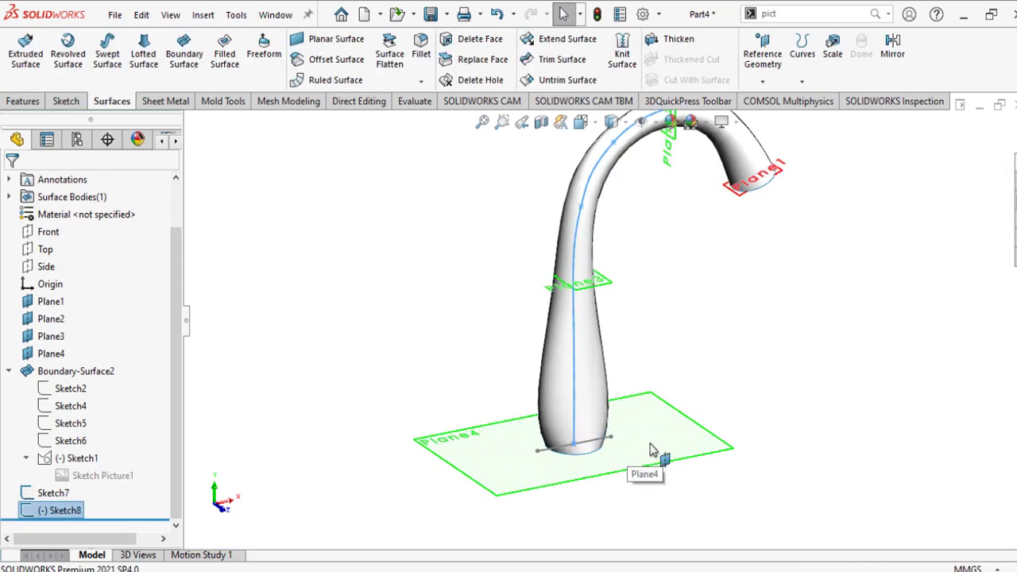
pyautogui.click(718, 338)
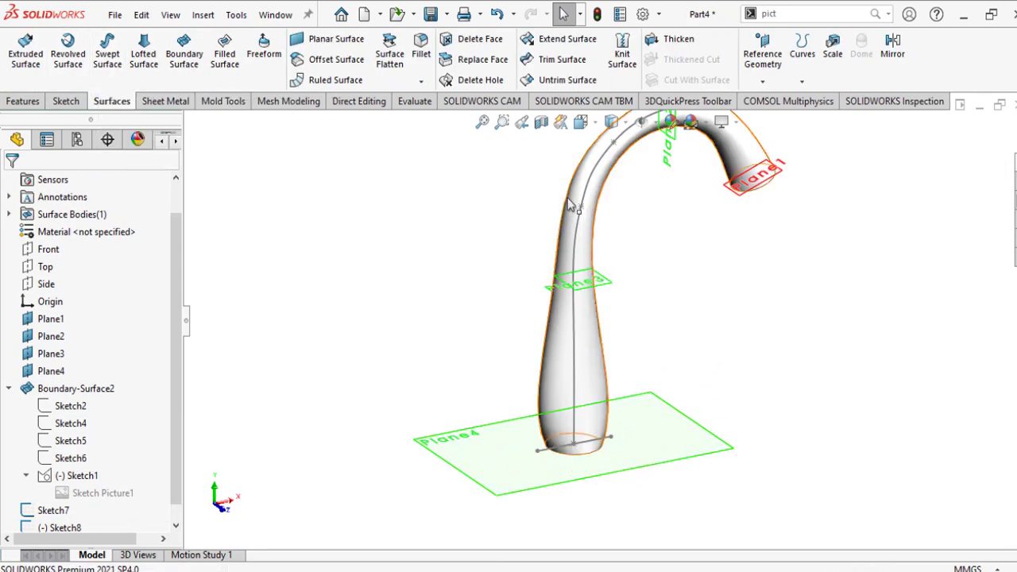
# Start a swept surface with the base line Sketch7 as profile and the spline Sketch8 as path
pyautogui.scroll(1, 597, 219)
pyautogui.scroll(-1, 666, 205)
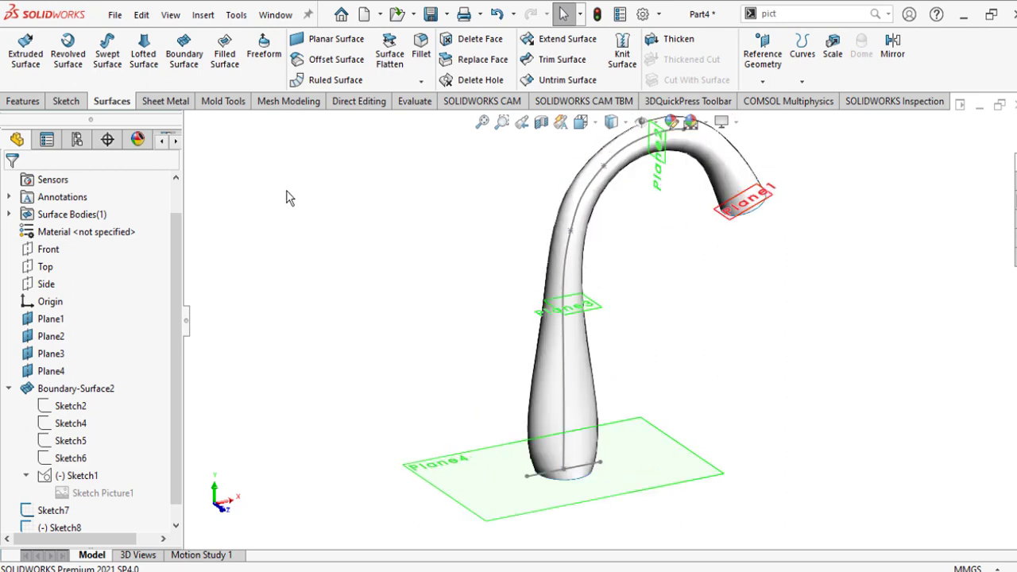
pyautogui.click(114, 65)
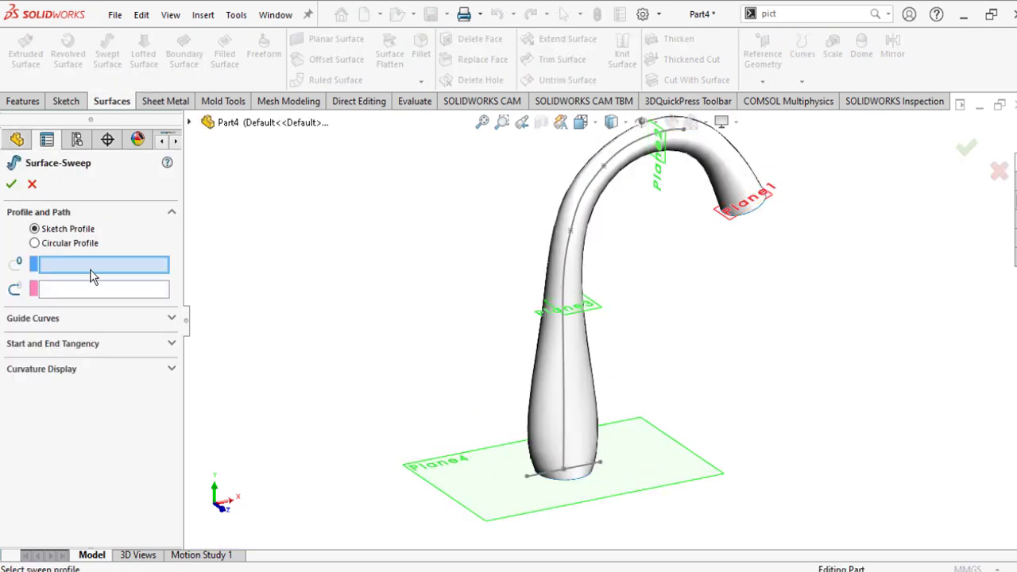
pyautogui.scroll(-3, 584, 459)
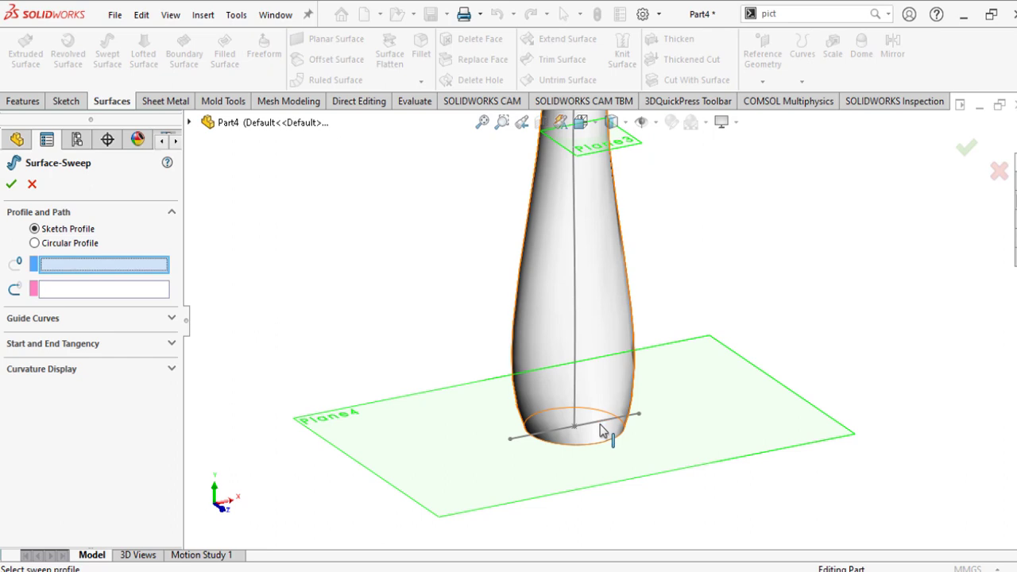
pyautogui.click(598, 428)
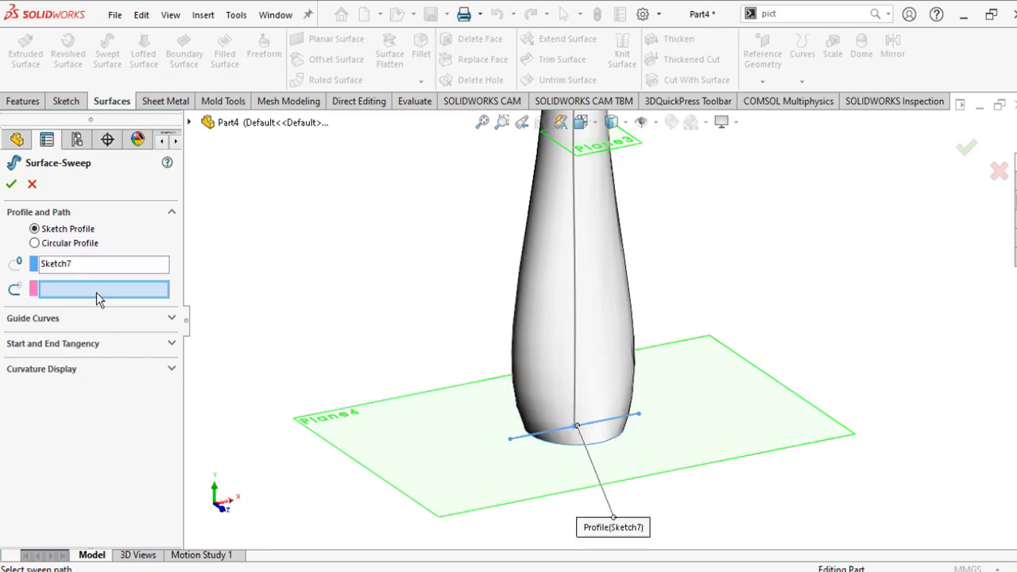
pyautogui.click(573, 279)
pyautogui.scroll(5, 644, 238)
pyautogui.scroll(-3, 653, 186)
pyautogui.moveTo(654, 268)
pyautogui.mouseDown(button='middle')
pyautogui.moveTo(581, 218)
pyautogui.moveTo(619, 262)
pyautogui.moveTo(535, 374)
pyautogui.moveTo(665, 347)
pyautogui.moveTo(752, 374)
pyautogui.moveTo(683, 349)
pyautogui.moveTo(590, 345)
pyautogui.moveTo(569, 378)
pyautogui.mouseUp(button='middle')
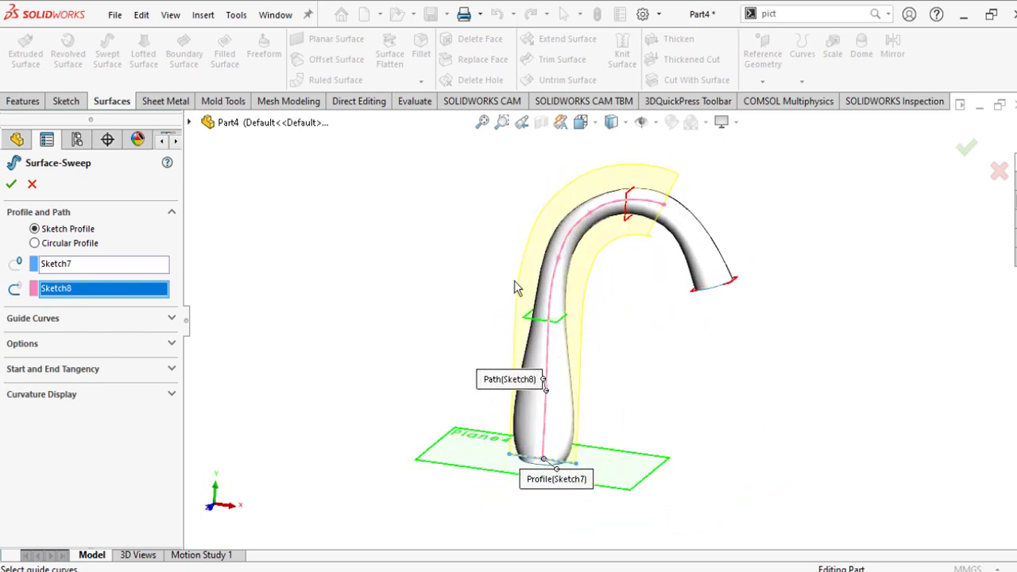
# Specify a profile twist of 2 revolutions along the path and complete the surface sweep
pyautogui.click(169, 347)
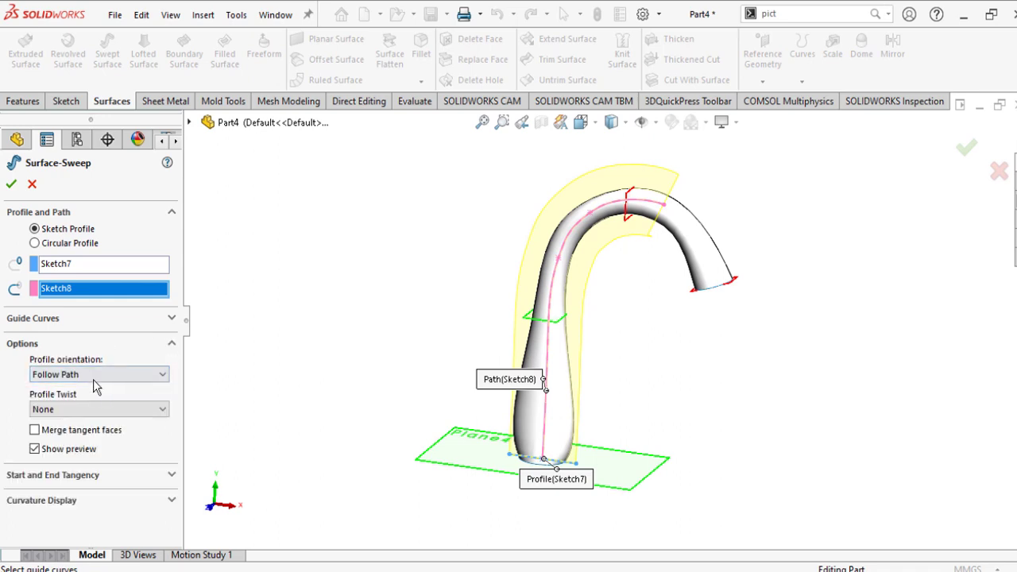
pyautogui.click(62, 405)
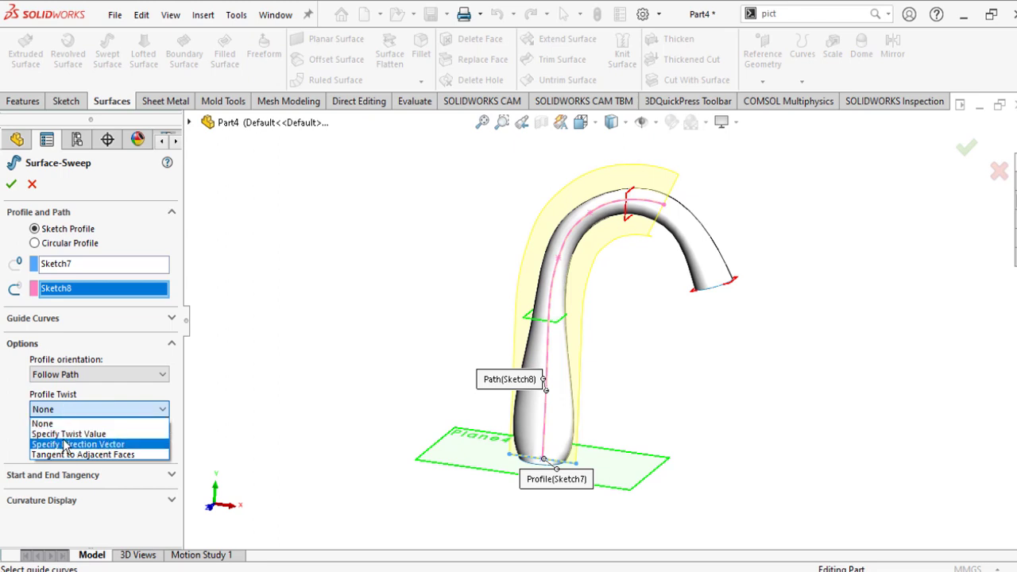
pyautogui.click(69, 434)
pyautogui.click(75, 419)
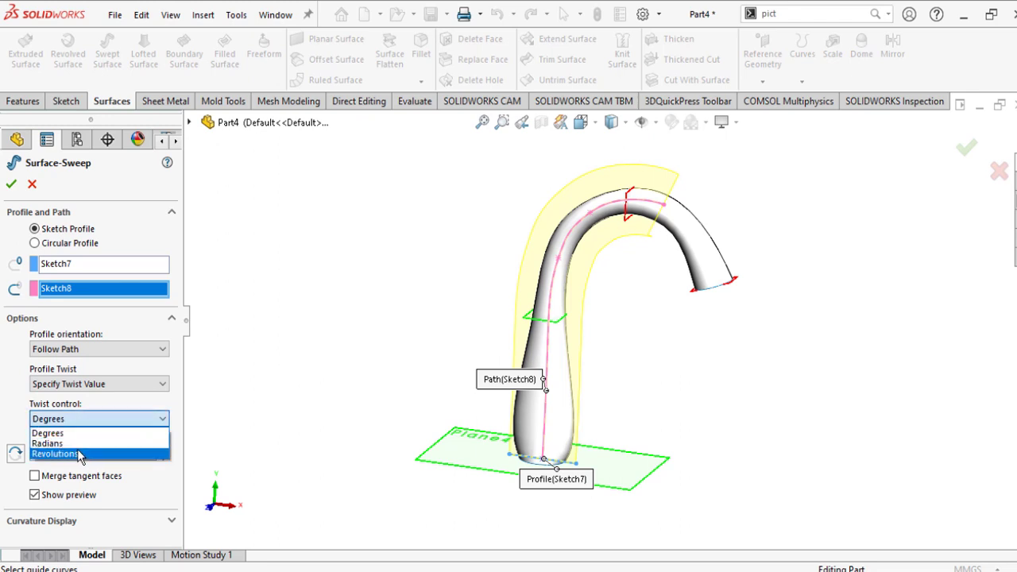
pyautogui.click(79, 453)
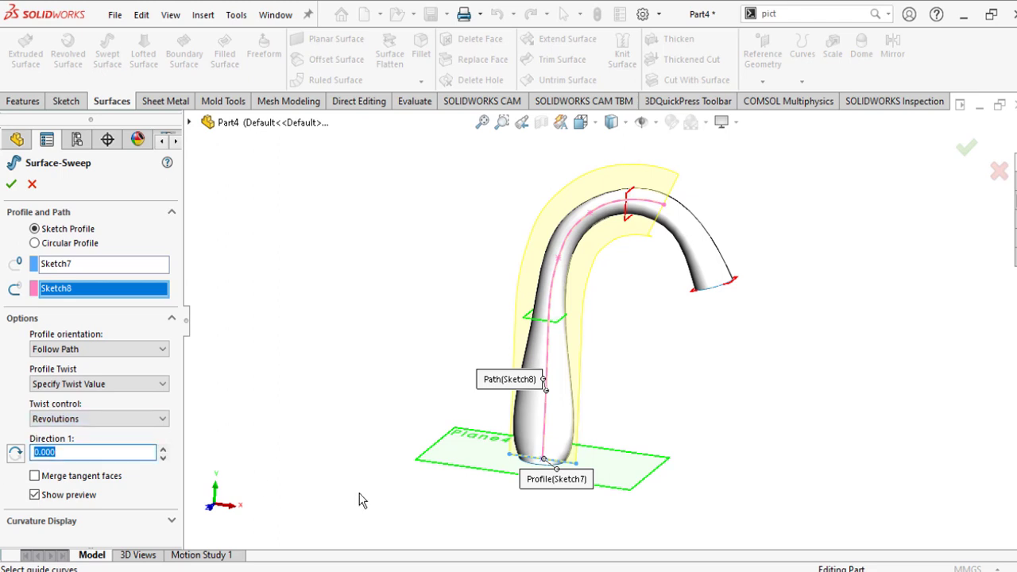
pyautogui.press('Return')
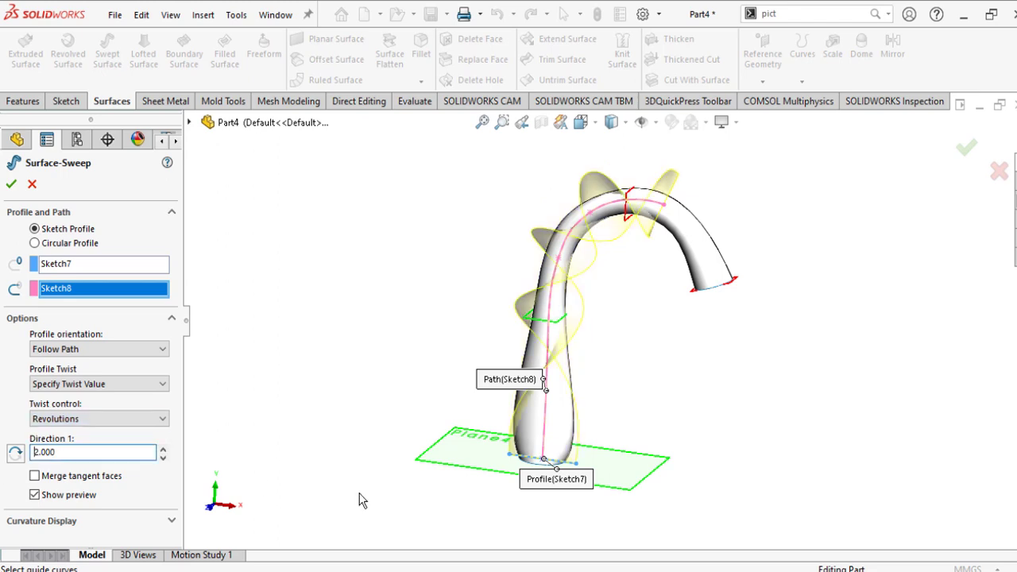
pyautogui.scroll(2, 653, 363)
pyautogui.scroll(-5, 589, 373)
pyautogui.moveTo(595, 429); pyautogui.dragTo(501, 568, button='middle')
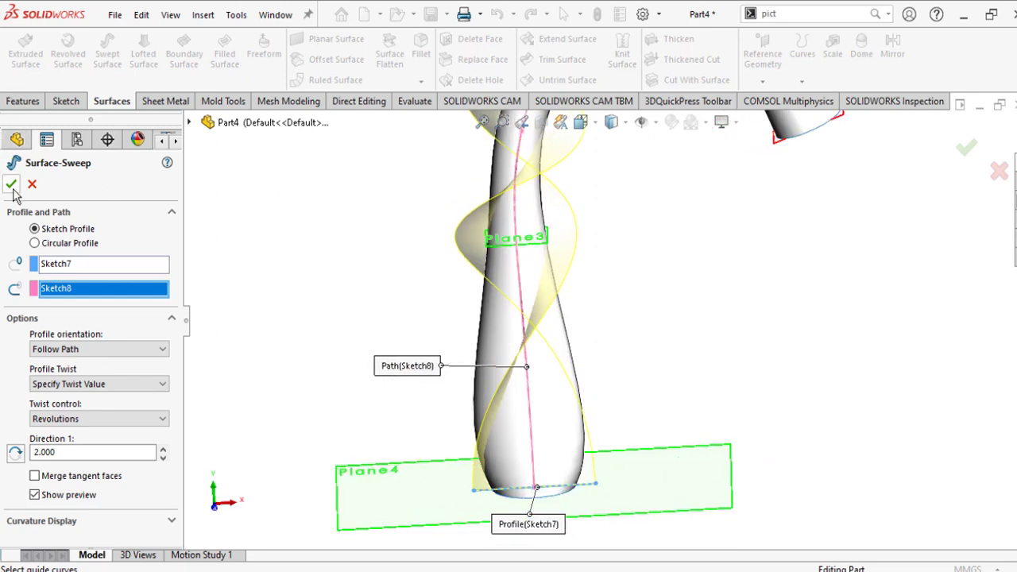
pyautogui.scroll(4, 669, 359)
pyautogui.scroll(-2, 610, 187)
pyautogui.moveTo(661, 314); pyautogui.dragTo(807, 387, button='middle')
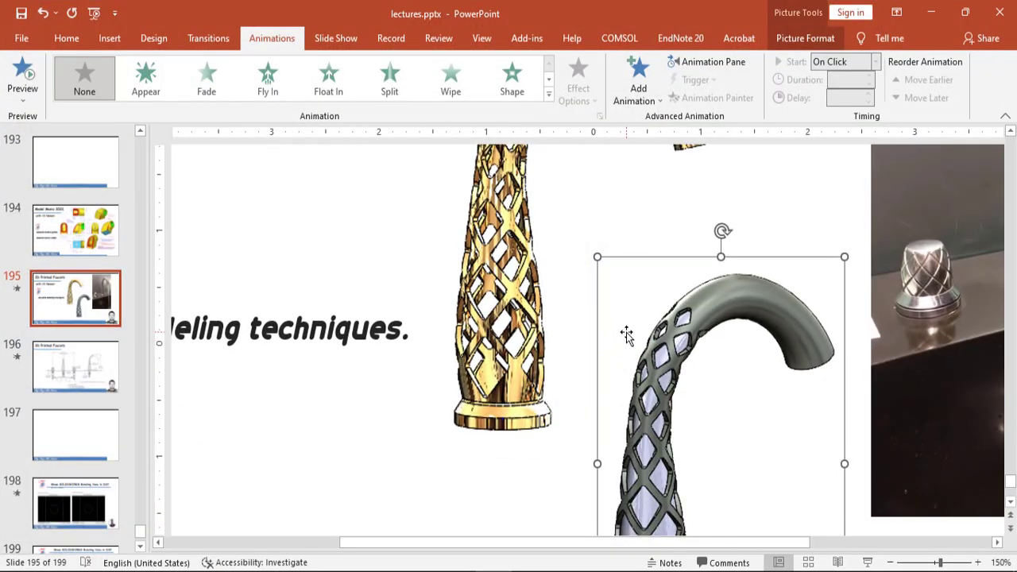
# Copy the grey lattice faucet picture from the PowerPoint slide and return to SOLIDWORKS
pyautogui.rightClick(625, 336)
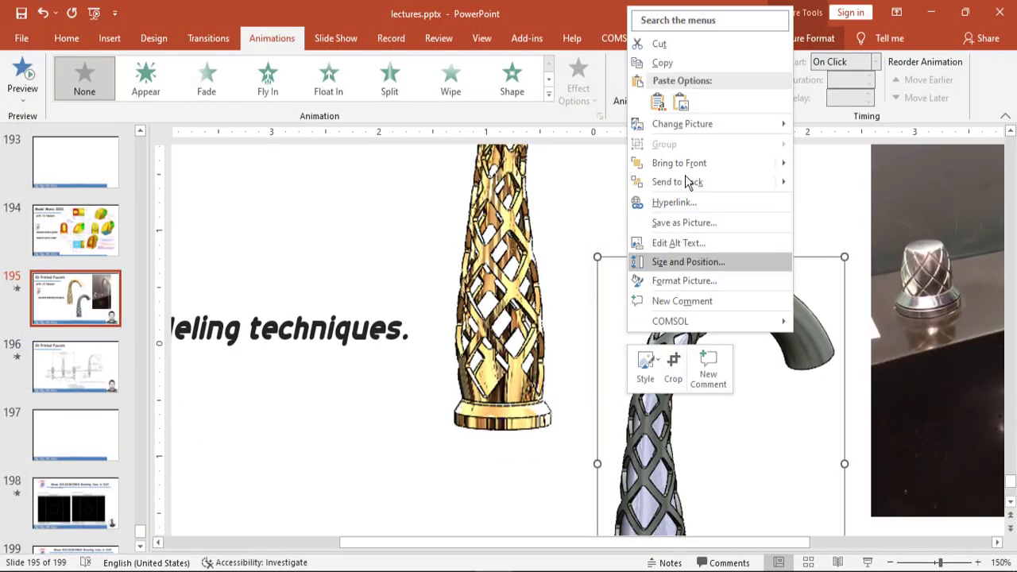
pyautogui.click(671, 63)
pyautogui.click(931, 11)
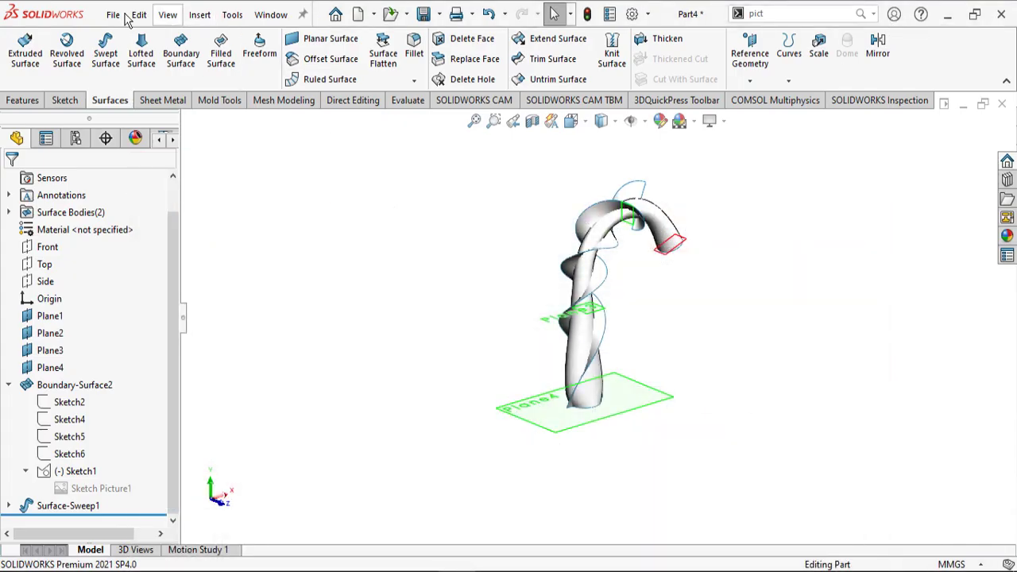
# Paste the lattice faucet picture into the part, place it beside the model and enlarge it as a visual reference
pyautogui.click(139, 15)
pyautogui.click(166, 201)
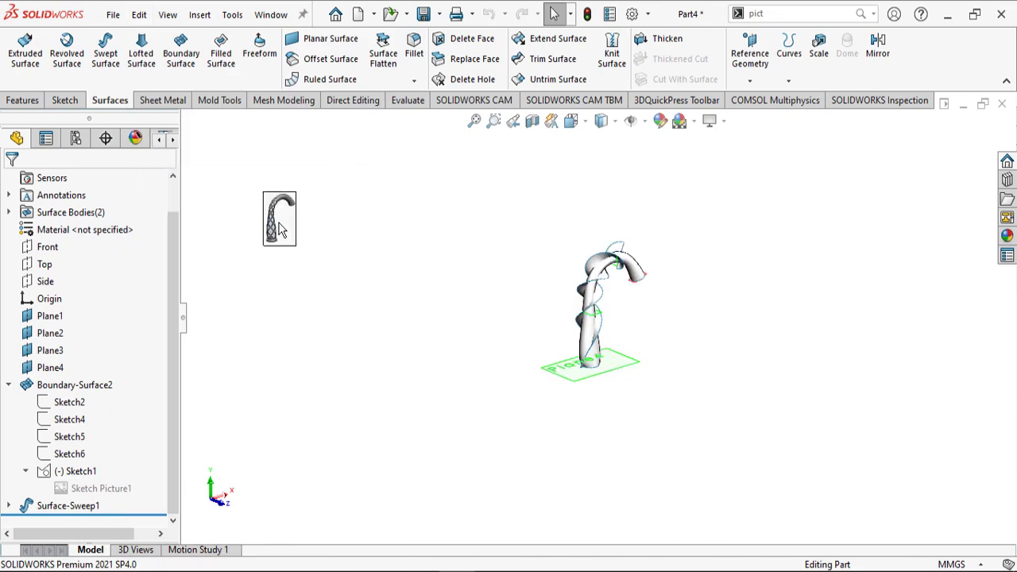
pyautogui.click(773, 244)
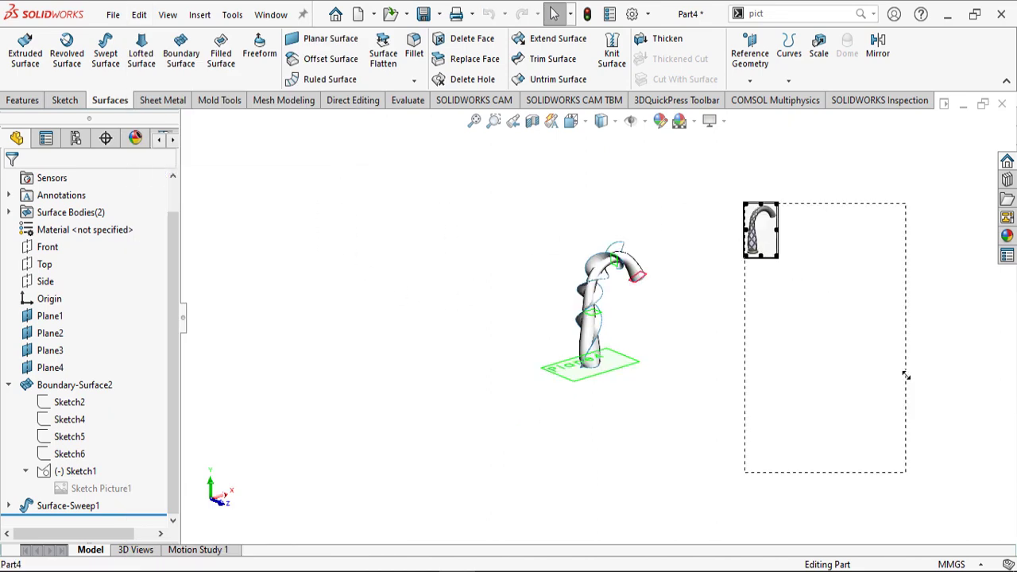
pyautogui.moveTo(905, 375); pyautogui.dragTo(903, 369)
pyautogui.scroll(-4, 831, 345)
pyautogui.scroll(1, 677, 292)
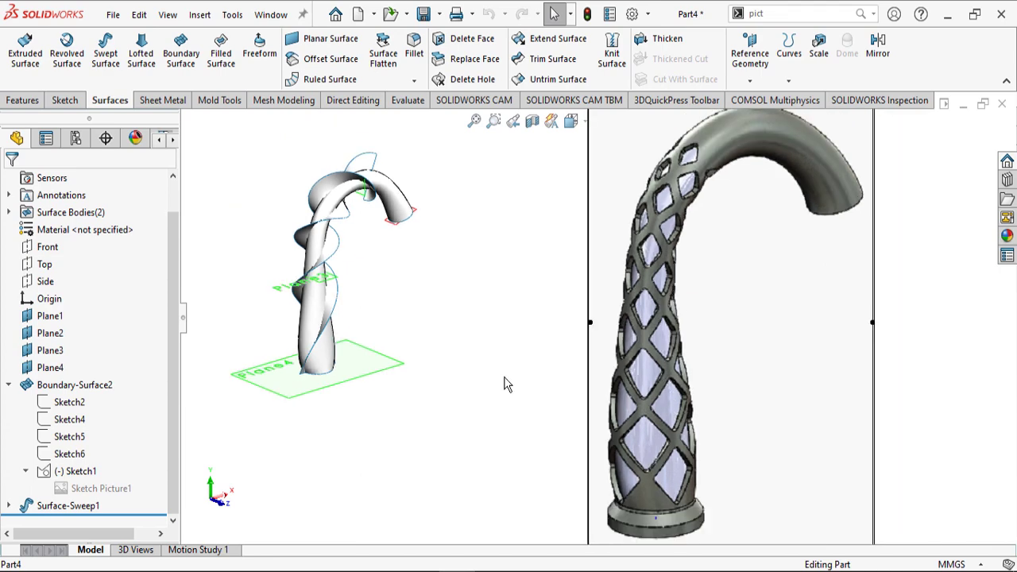
# Start a second swept surface reusing Sketch7 as profile and Sketch8 as path from the first sweep
pyautogui.scroll(-2, 300, 266)
pyautogui.scroll(2, 591, 392)
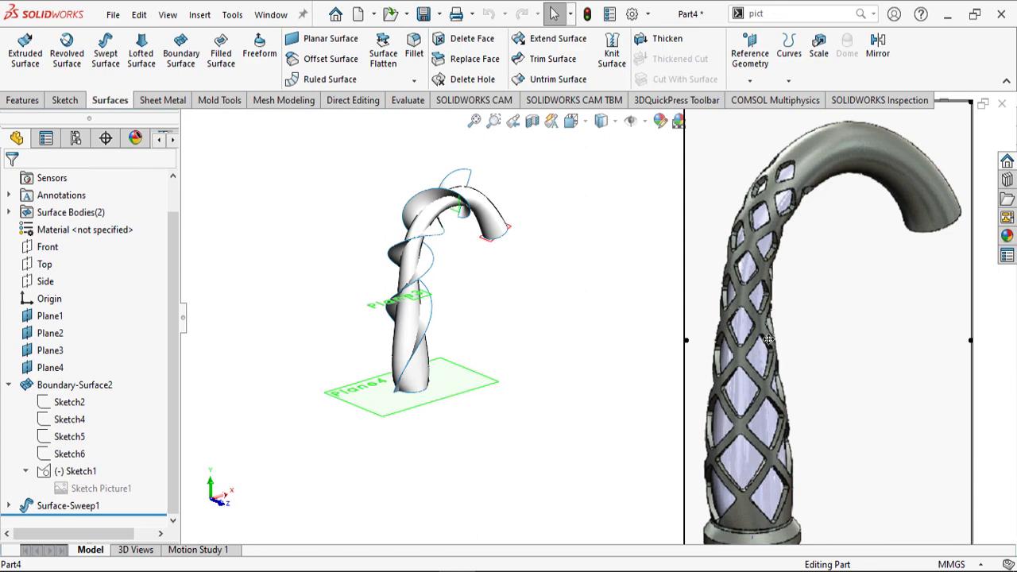
pyautogui.scroll(-2, 313, 404)
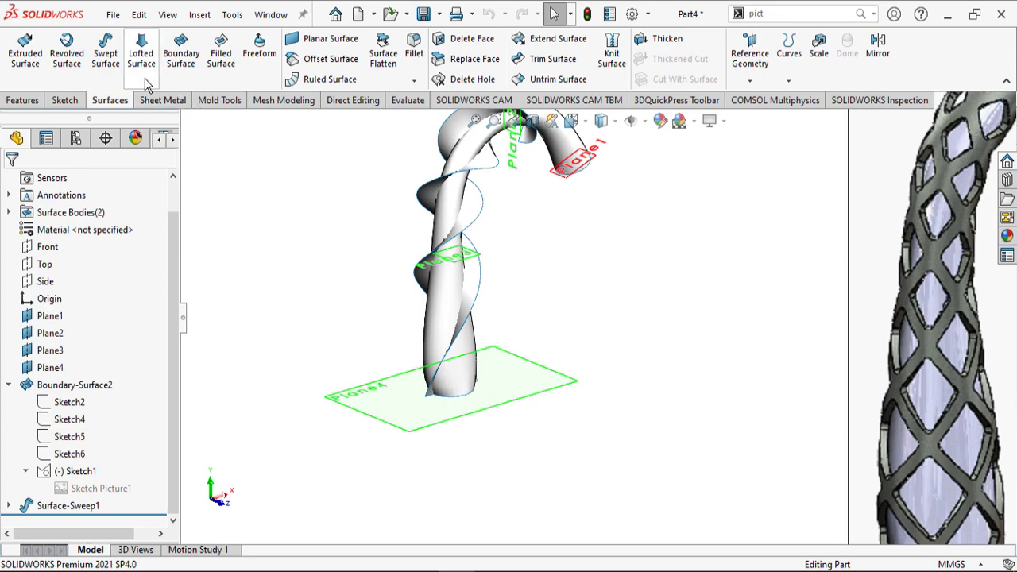
pyautogui.click(114, 69)
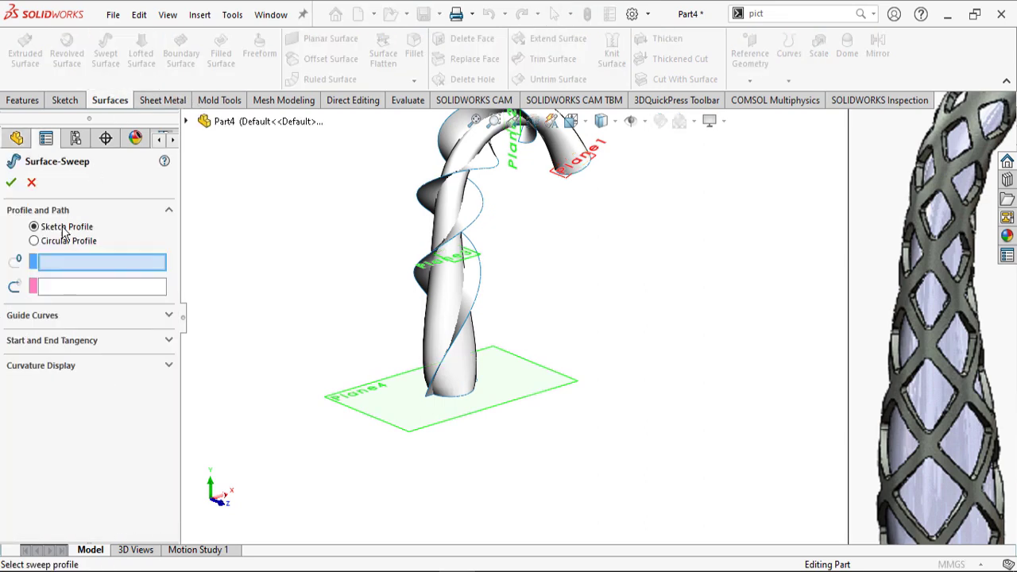
pyautogui.click(194, 124)
pyautogui.click(203, 380)
pyautogui.click(255, 397)
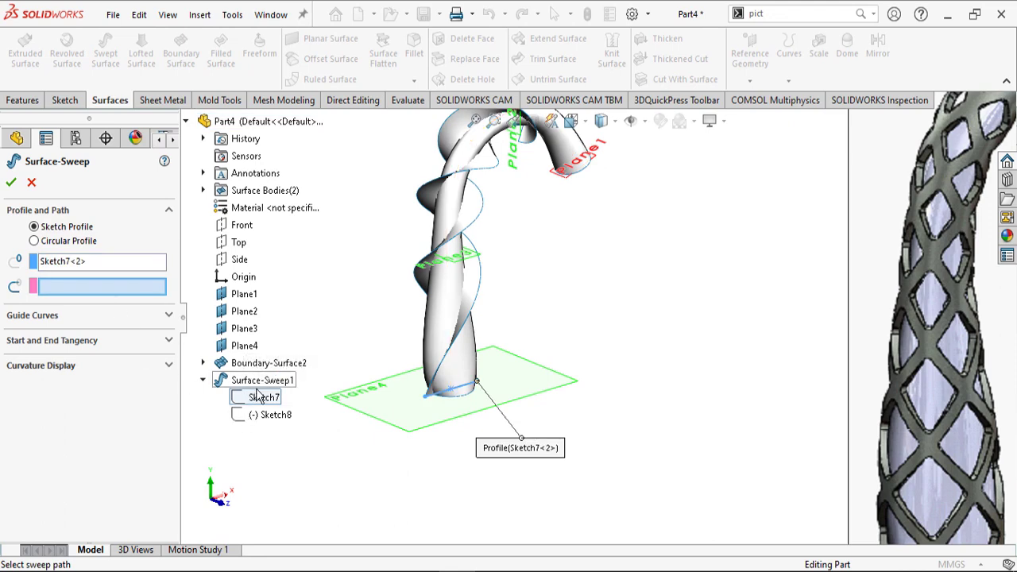
pyautogui.click(270, 415)
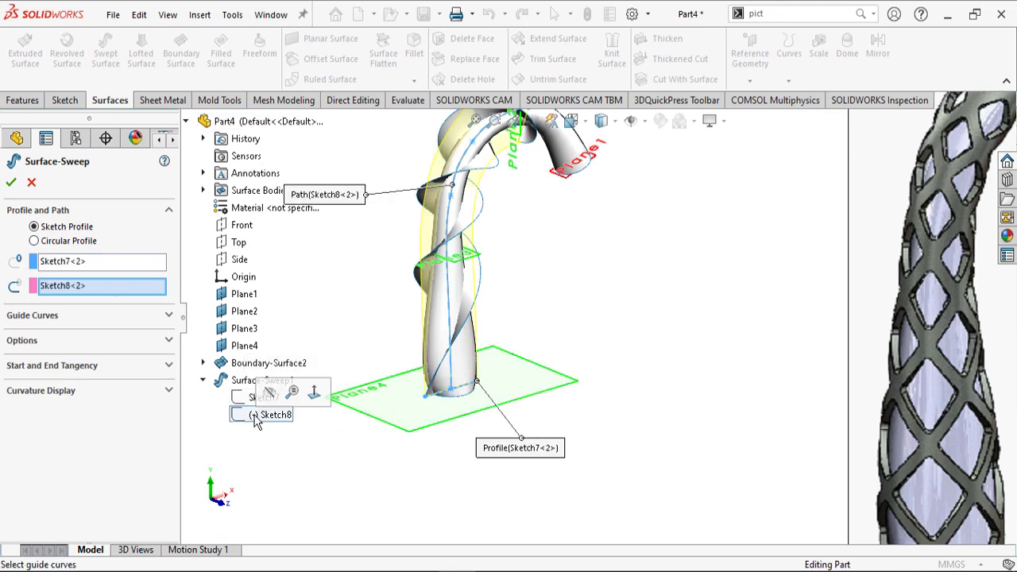
# Specify a profile twist of 2 revolutions along the path, reverse the twist direction and complete the second surface sweep
pyautogui.click(48, 340)
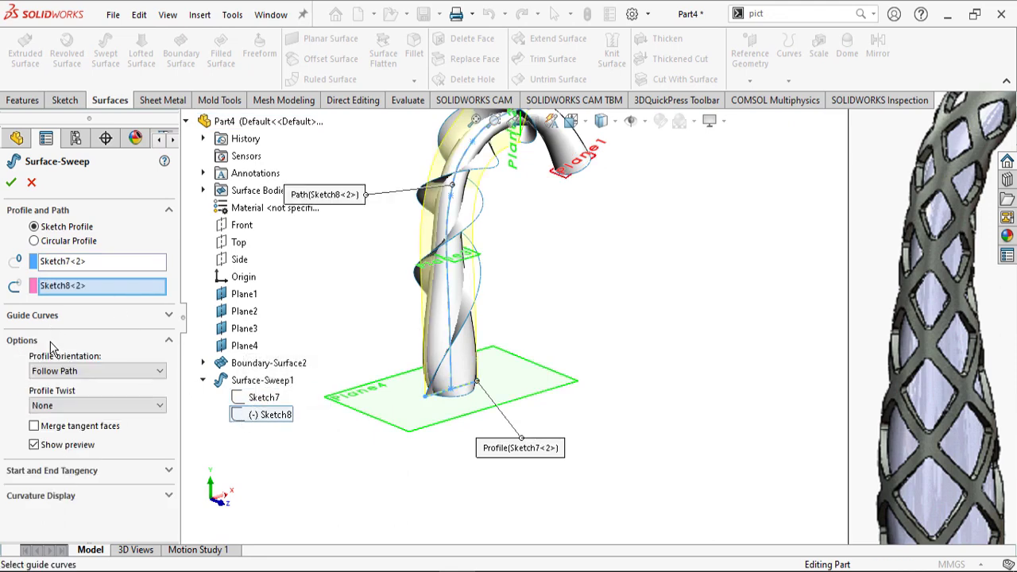
pyautogui.click(57, 405)
pyautogui.click(57, 429)
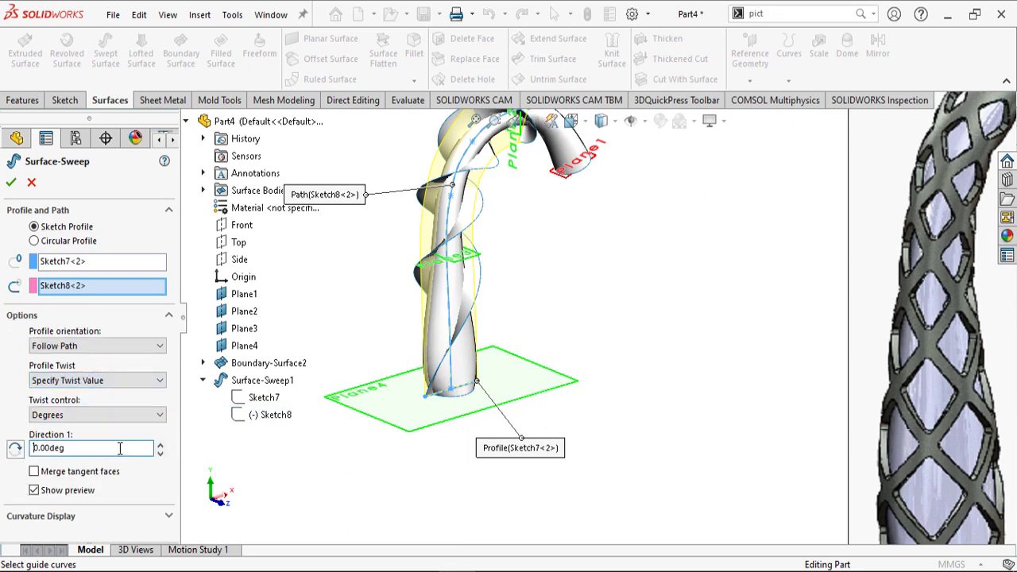
pyautogui.click(124, 415)
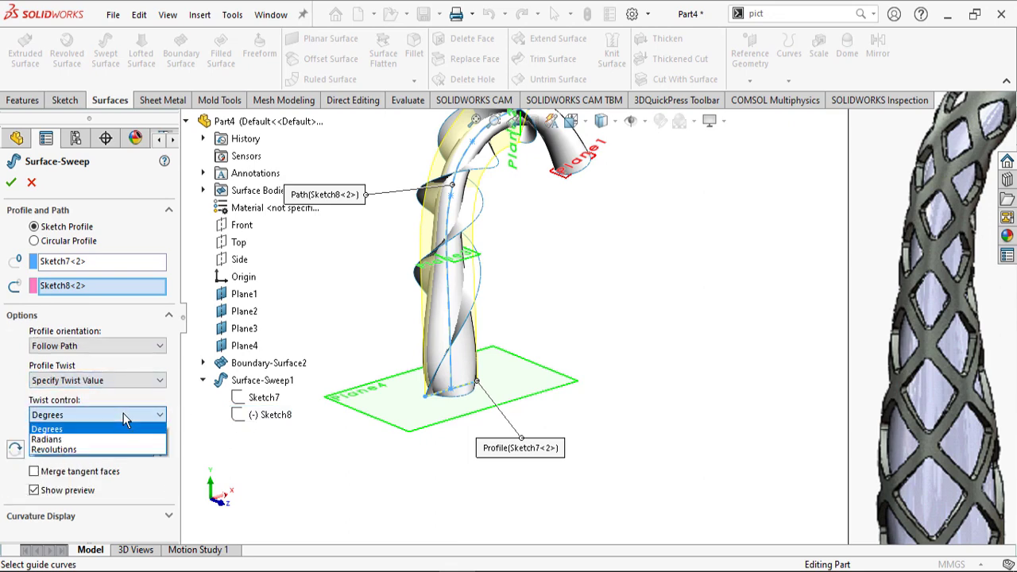
pyautogui.click(83, 450)
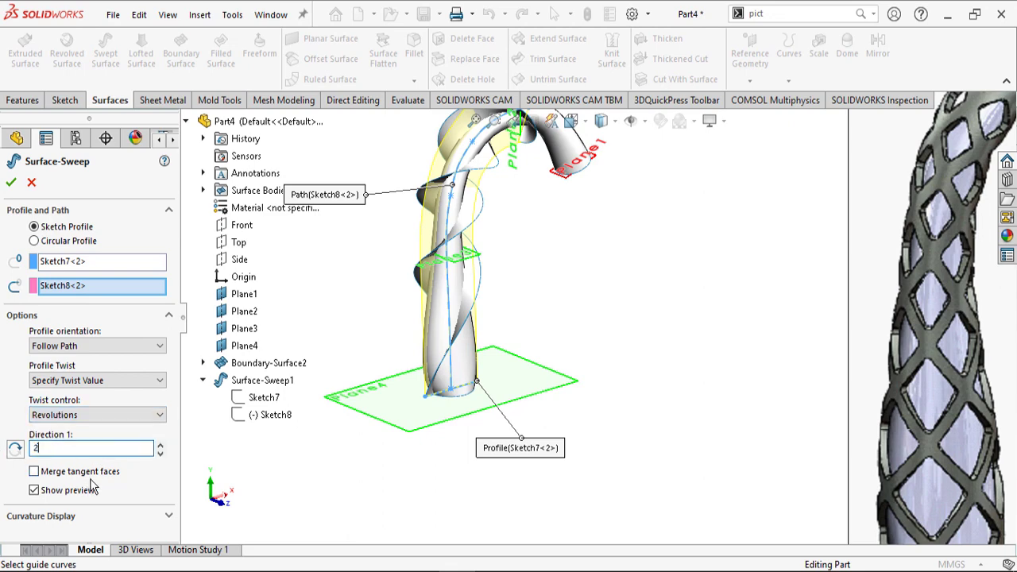
pyautogui.press('Return')
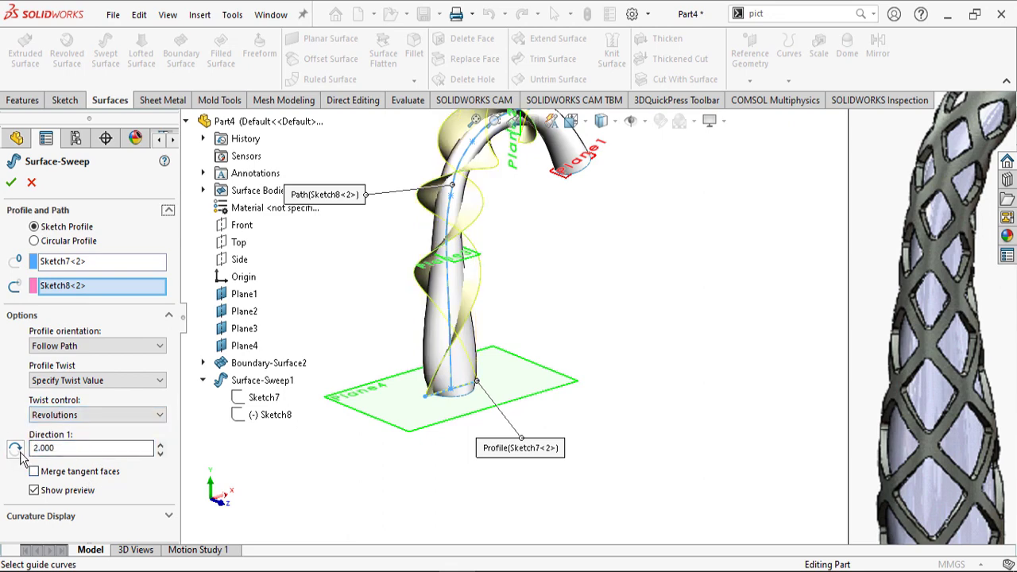
pyautogui.scroll(-4, 455, 369)
pyautogui.moveTo(483, 350); pyautogui.dragTo(447, 269, button='middle')
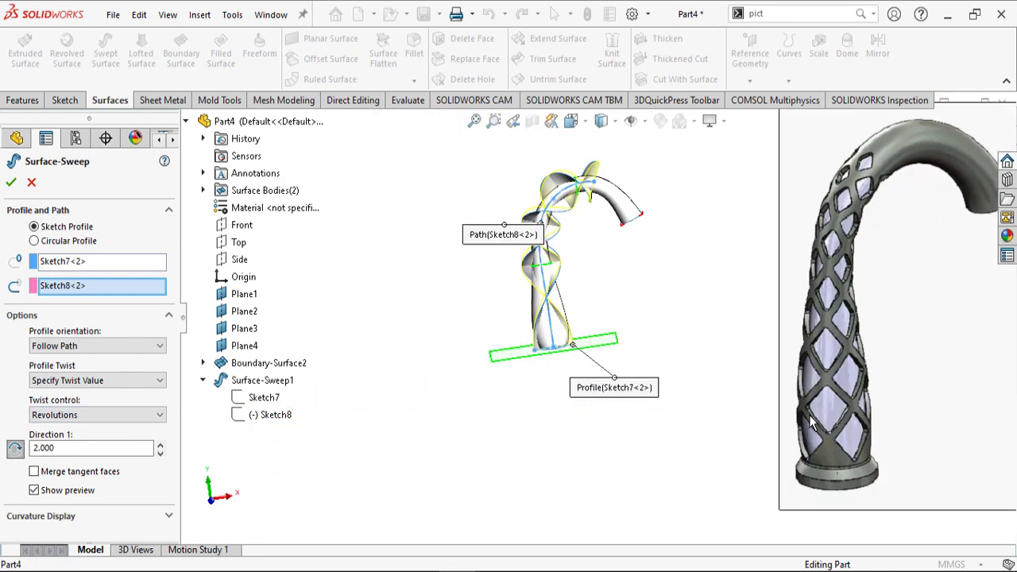
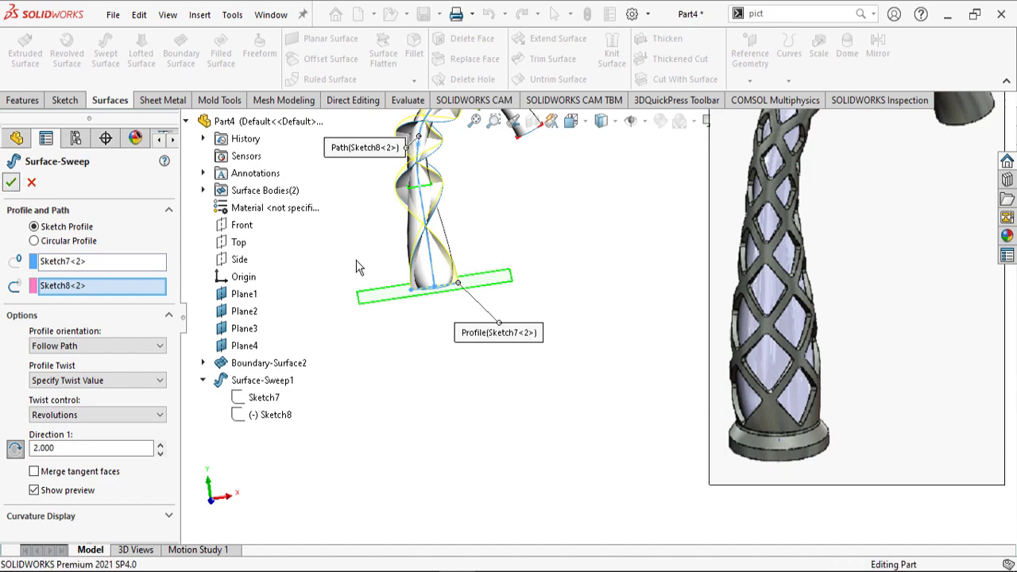
pyautogui.press('Return')
pyautogui.scroll(-8, 457, 287)
pyautogui.moveTo(472, 316); pyautogui.dragTo(453, 262, button='middle')
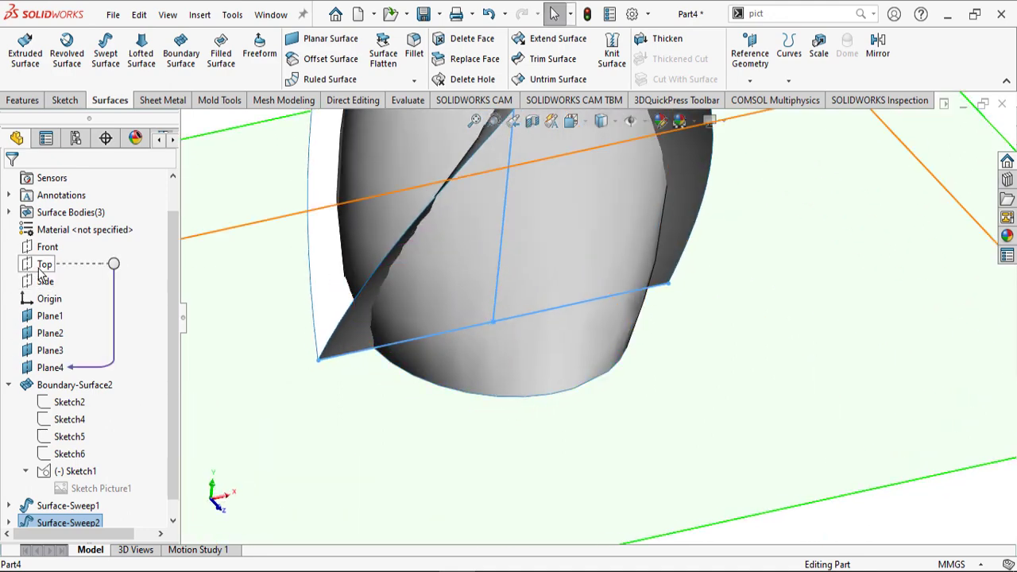
pyautogui.rightClick(41, 266)
pyautogui.click(54, 247)
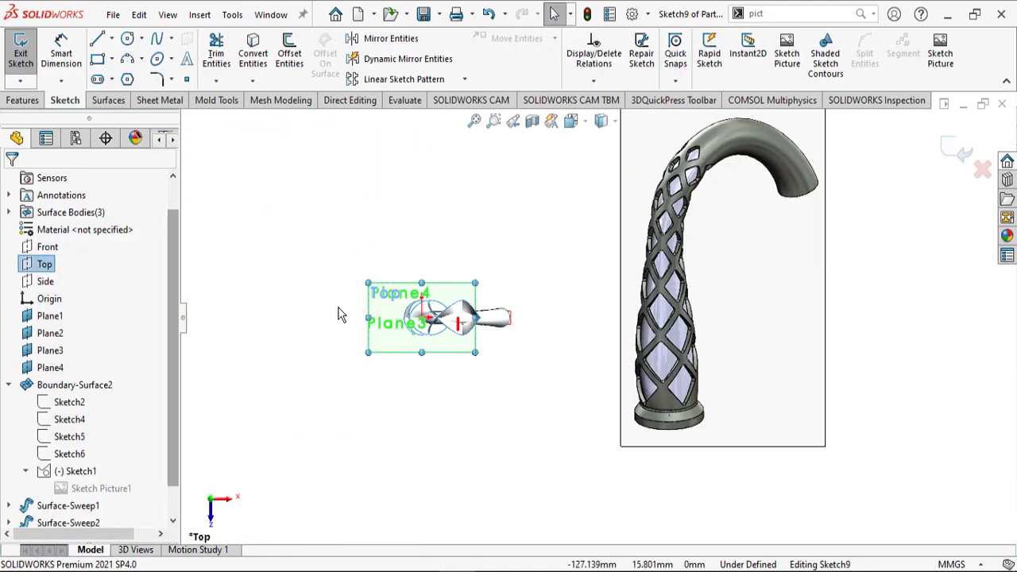
pyautogui.scroll(-3, 278, 308)
pyautogui.scroll(5, 832, 222)
pyautogui.click(957, 147)
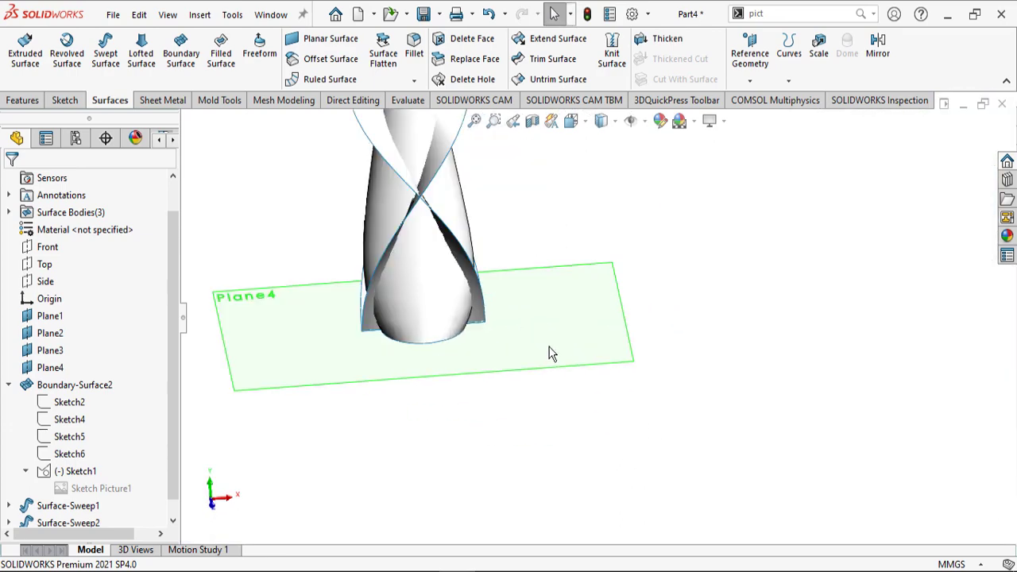
# Sketch a vertical midpoint line about 60.5 mm long centred on the origin on Plane4
pyautogui.rightClick(552, 354)
pyautogui.click(584, 303)
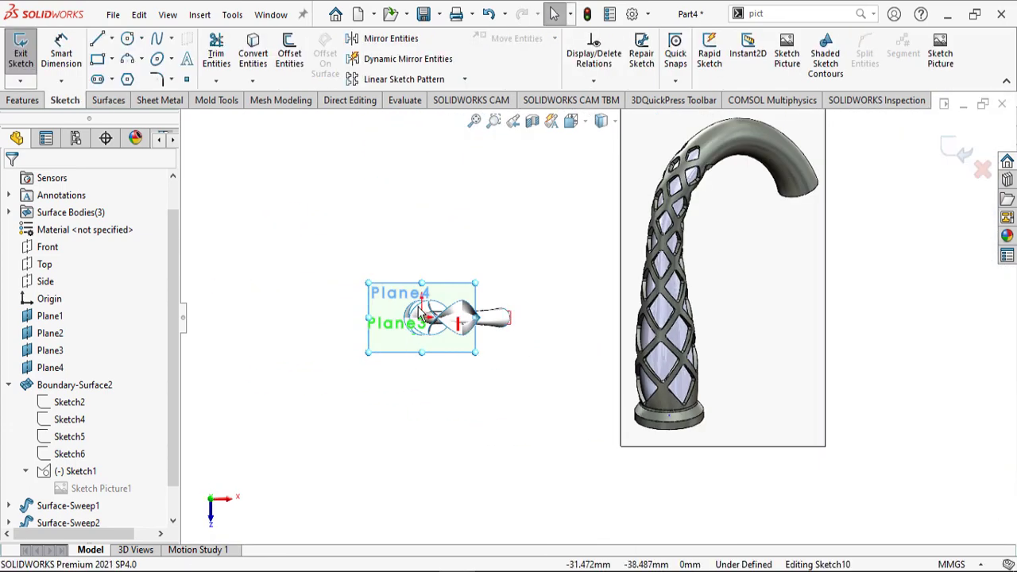
pyautogui.scroll(3, 595, 323)
pyautogui.scroll(-3, 680, 255)
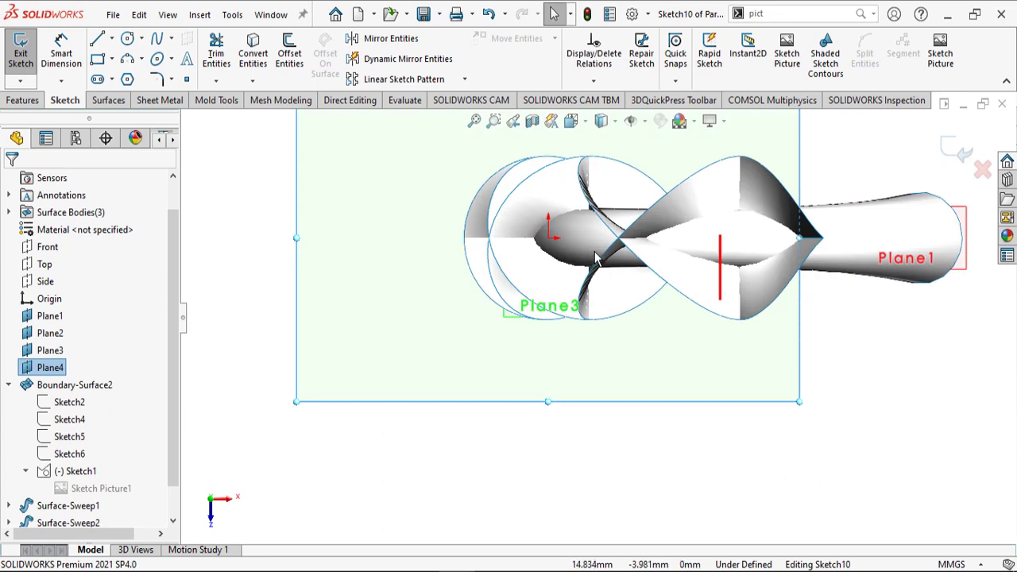
pyautogui.press('l')
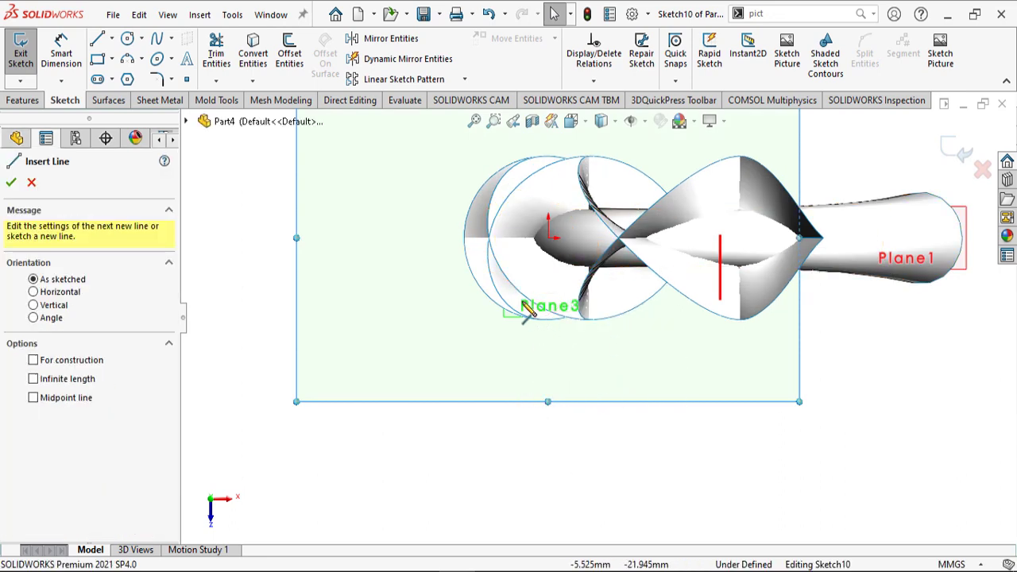
pyautogui.click(112, 38)
pyautogui.click(141, 96)
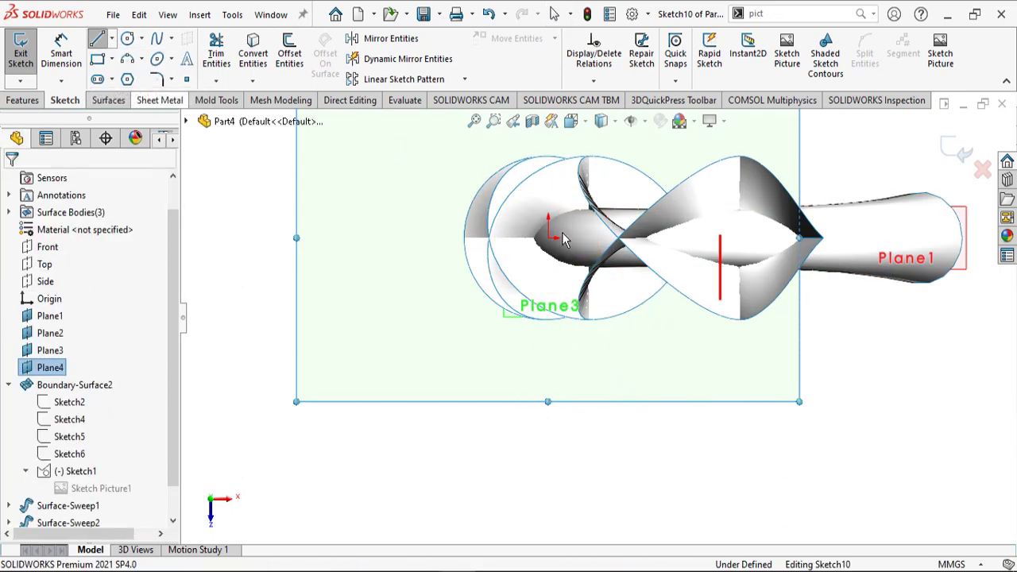
pyautogui.click(548, 238)
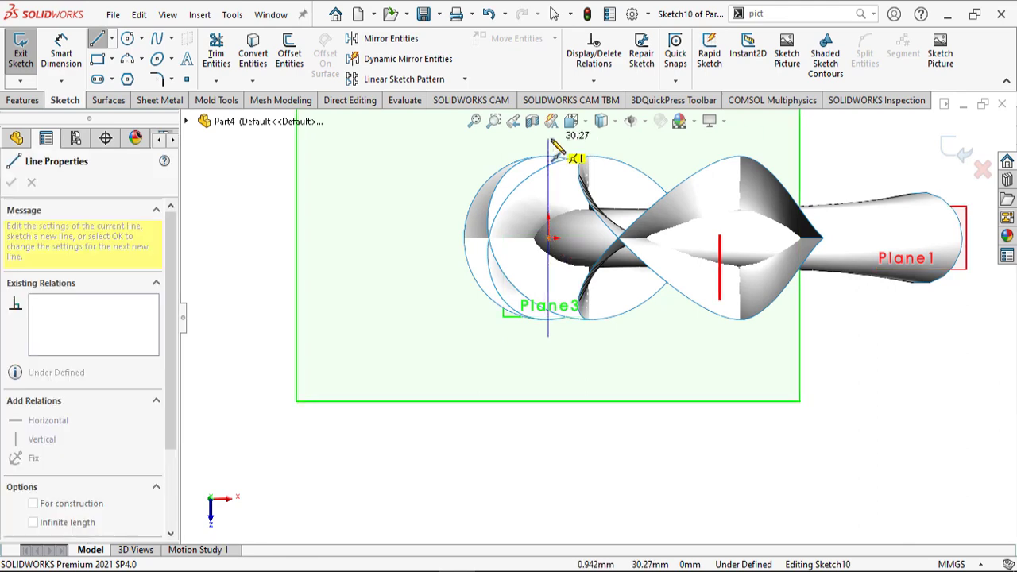
# Dimension the midpoint line's length to 50 mm and finish the sketch
pyautogui.moveTo(564, 173); pyautogui.dragTo(565, 131, button='right')
pyautogui.click(548, 176)
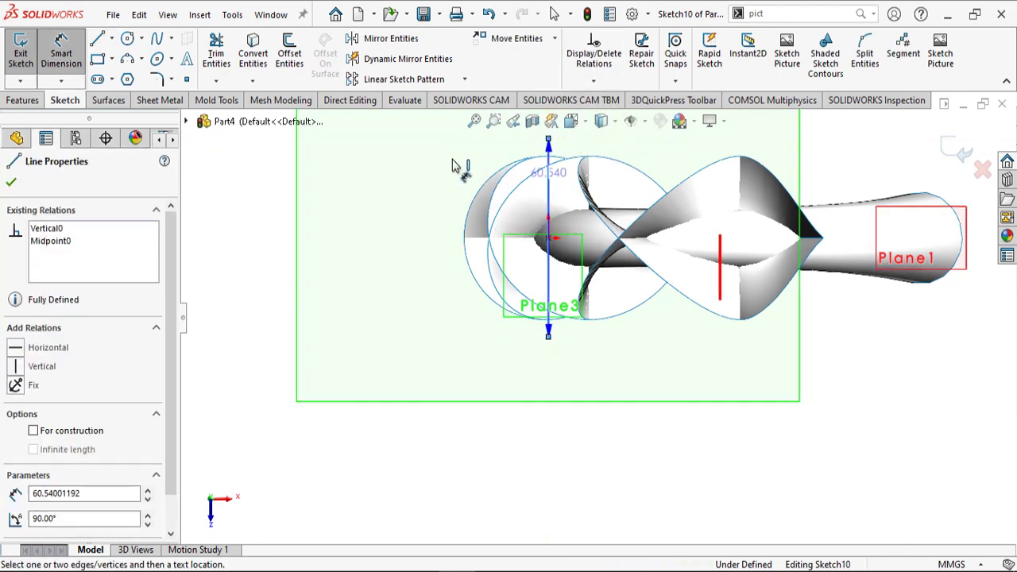
pyautogui.click(448, 163)
pyautogui.write('50')
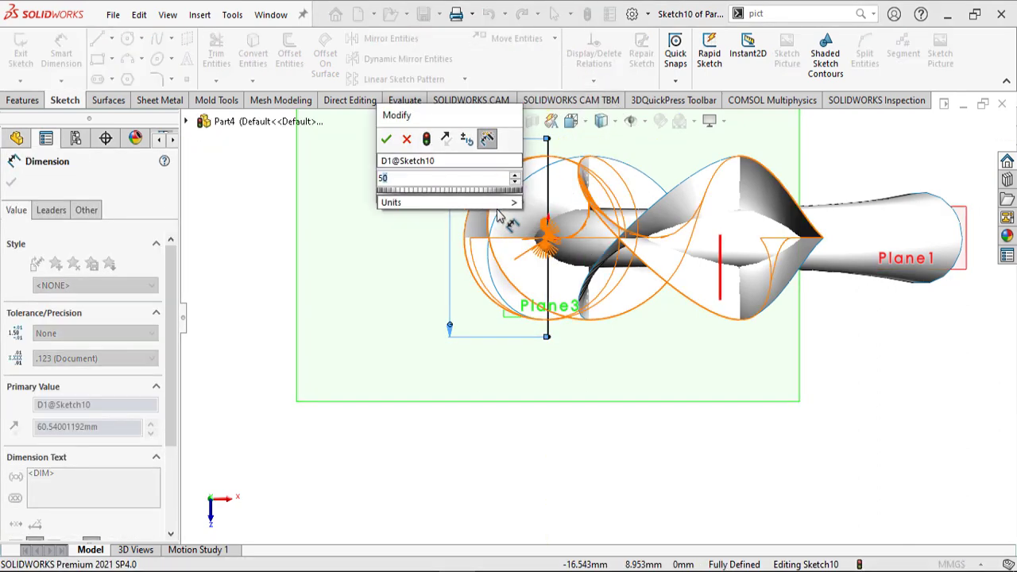
pyautogui.press('Return')
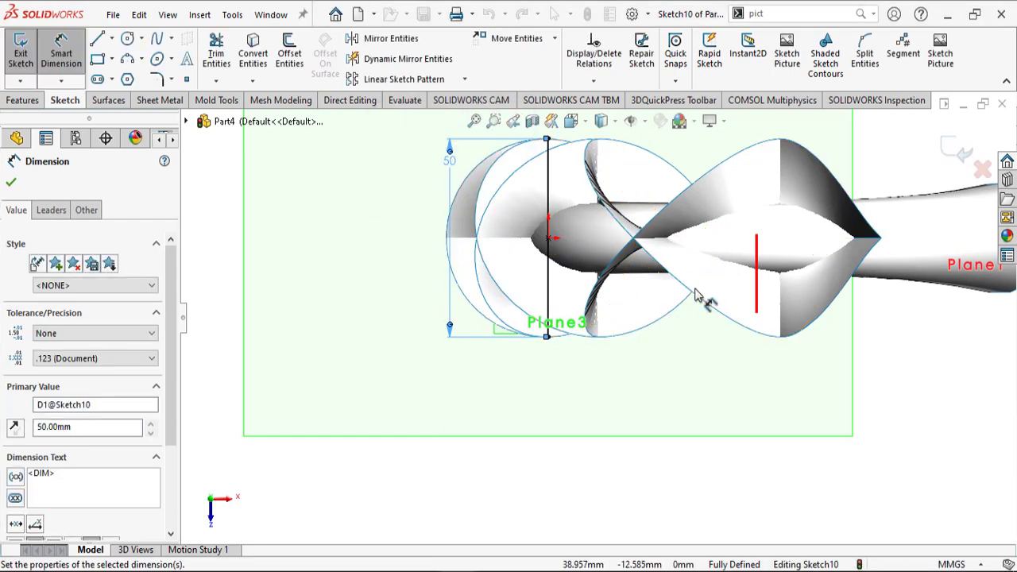
pyautogui.scroll(4, 652, 386)
pyautogui.moveTo(651, 386)
pyautogui.mouseDown(button='middle')
pyautogui.moveTo(627, 240)
pyautogui.moveTo(640, 193)
pyautogui.moveTo(653, 208)
pyautogui.mouseUp(button='middle')
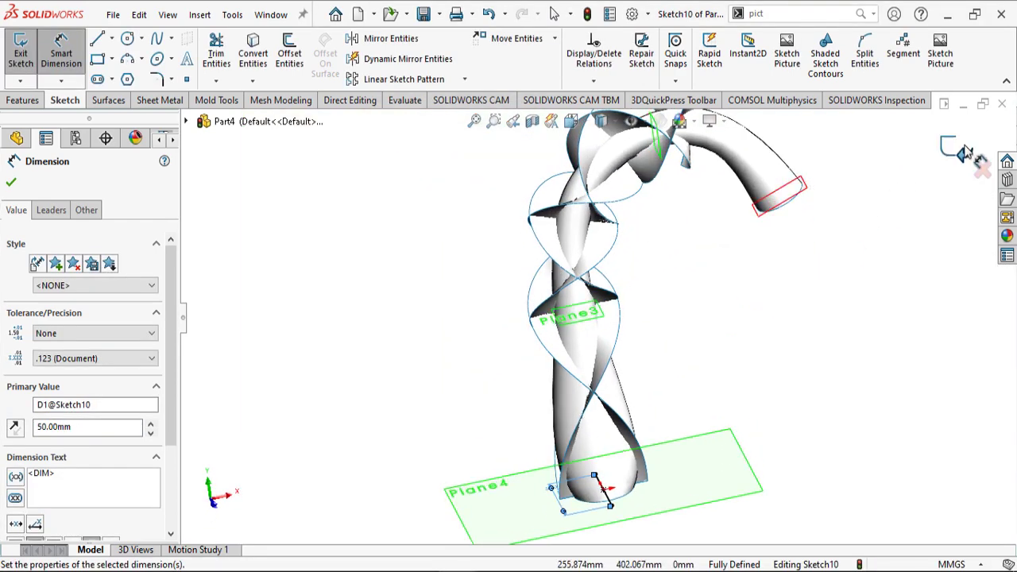
pyautogui.click(956, 151)
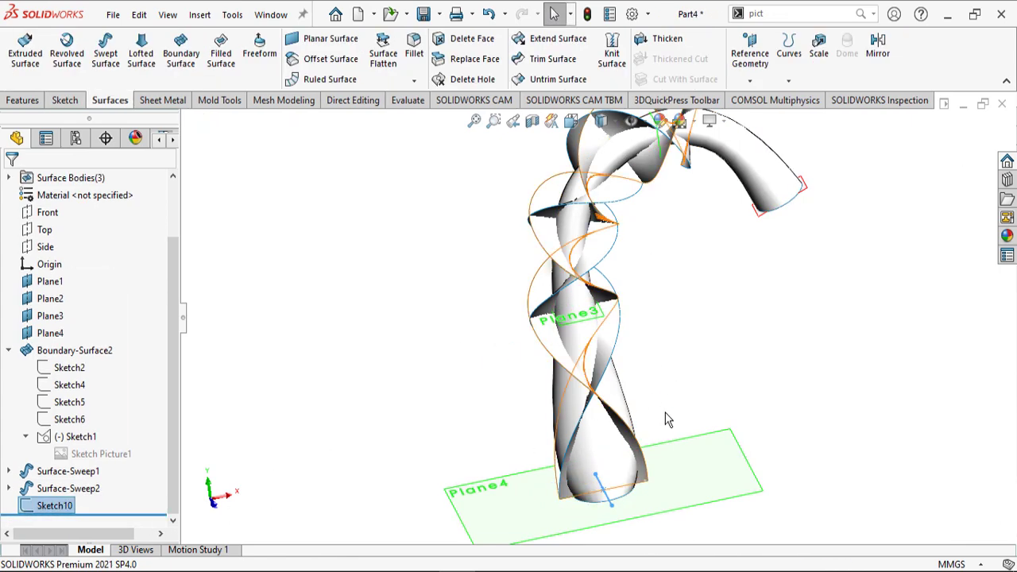
# Start a third swept surface with Sketch10 as profile and Sketch8 as path
pyautogui.click(112, 67)
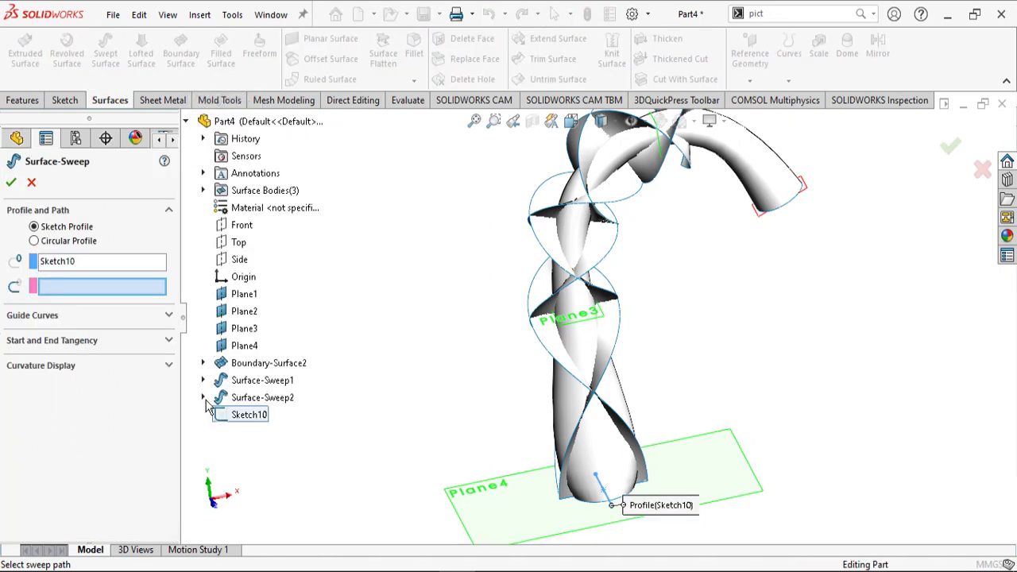
pyautogui.click(203, 398)
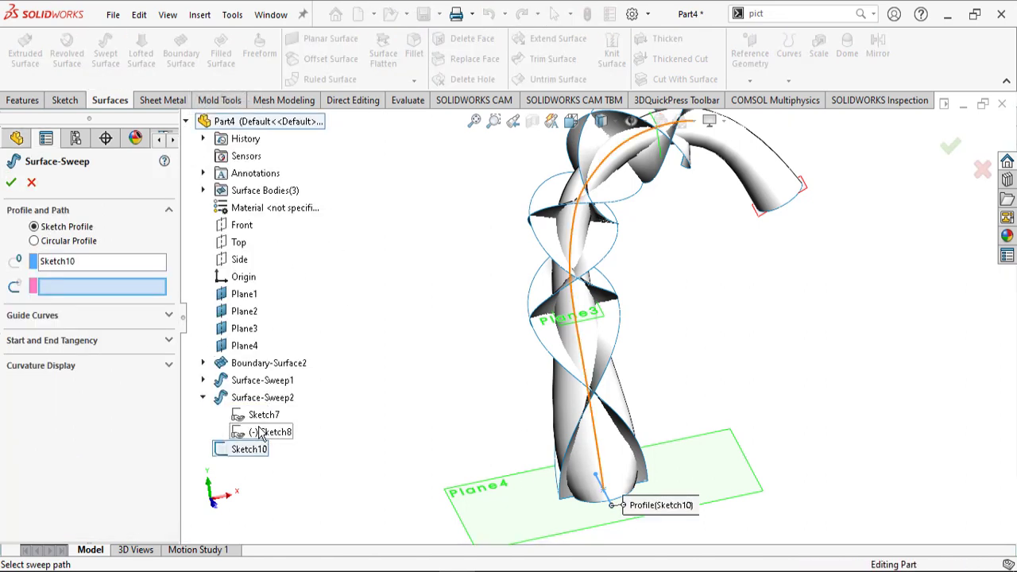
pyautogui.click(262, 432)
# Specify a twist of 2 revolutions for the Sketch10 profile and complete the third surface sweep
pyautogui.click(79, 344)
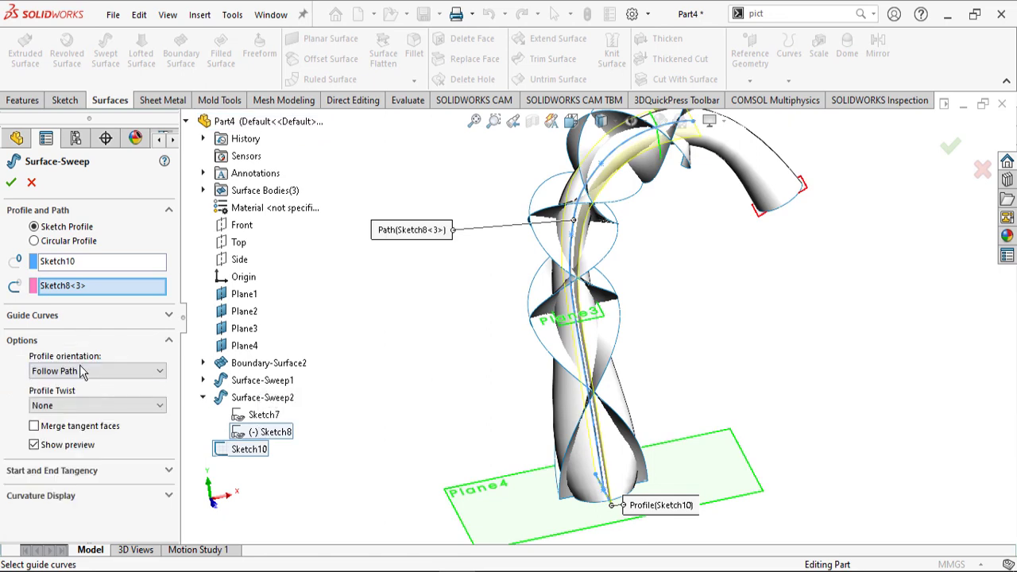
pyautogui.click(82, 407)
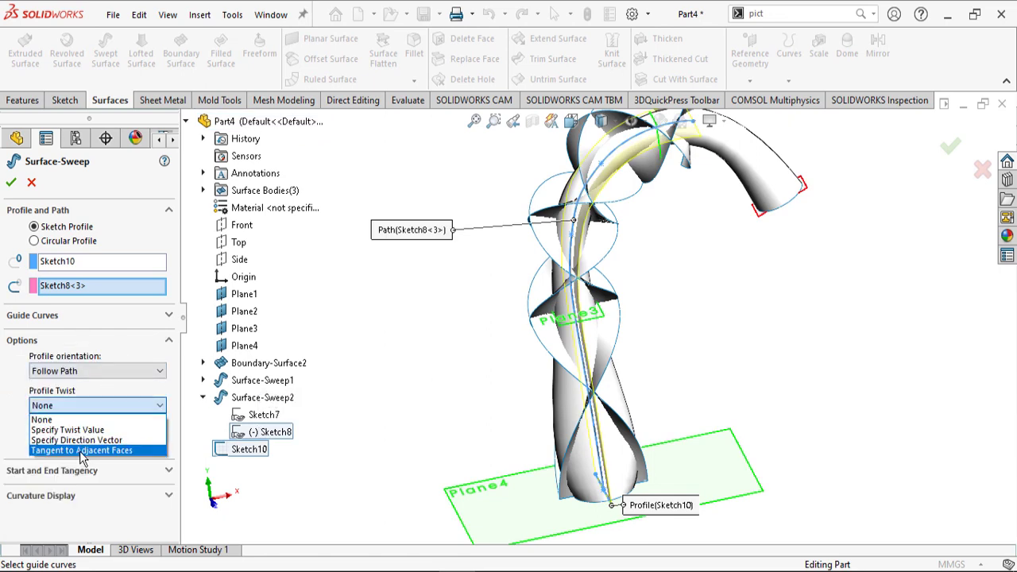
pyautogui.click(79, 429)
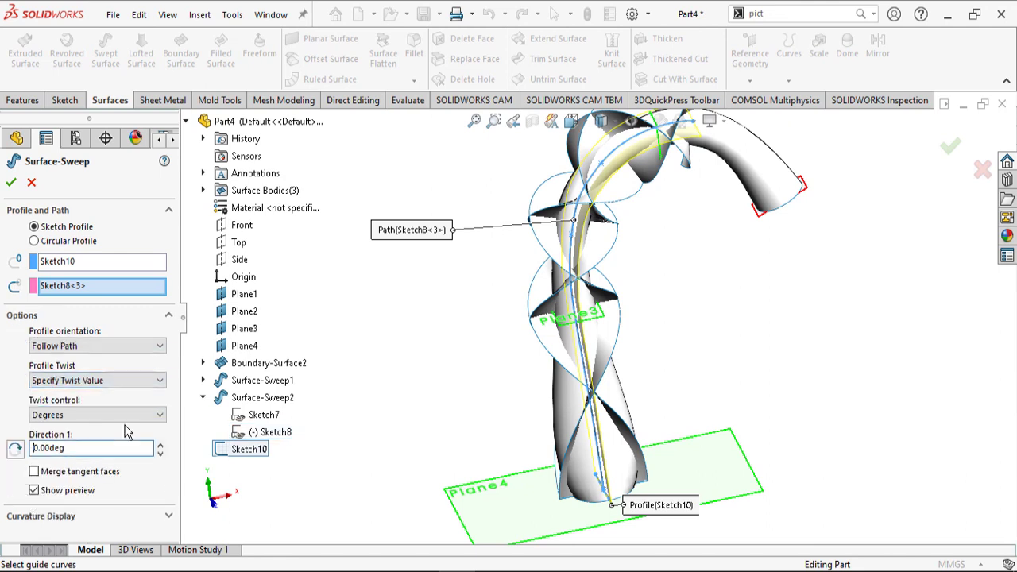
pyautogui.click(70, 443)
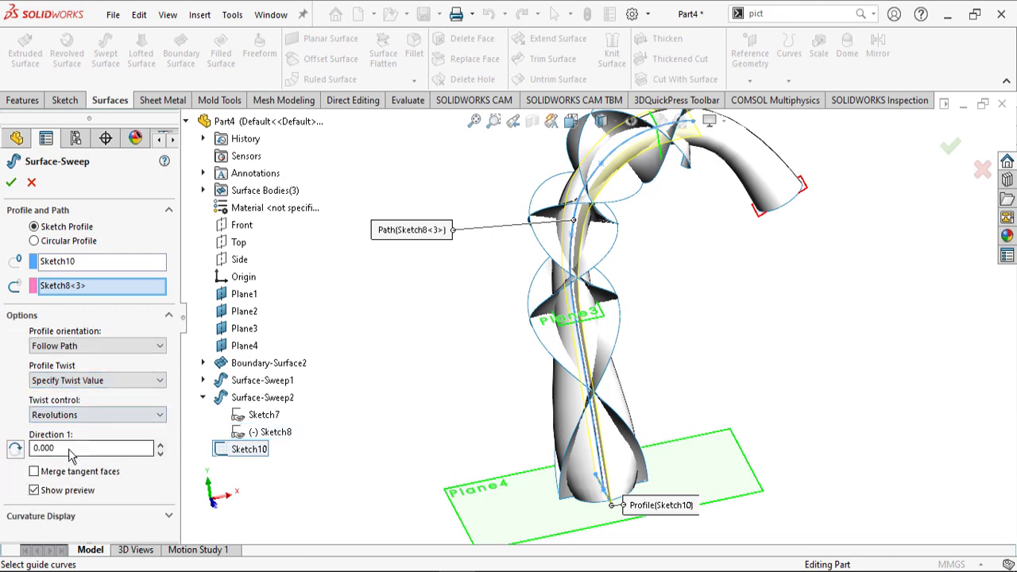
pyautogui.press('Return')
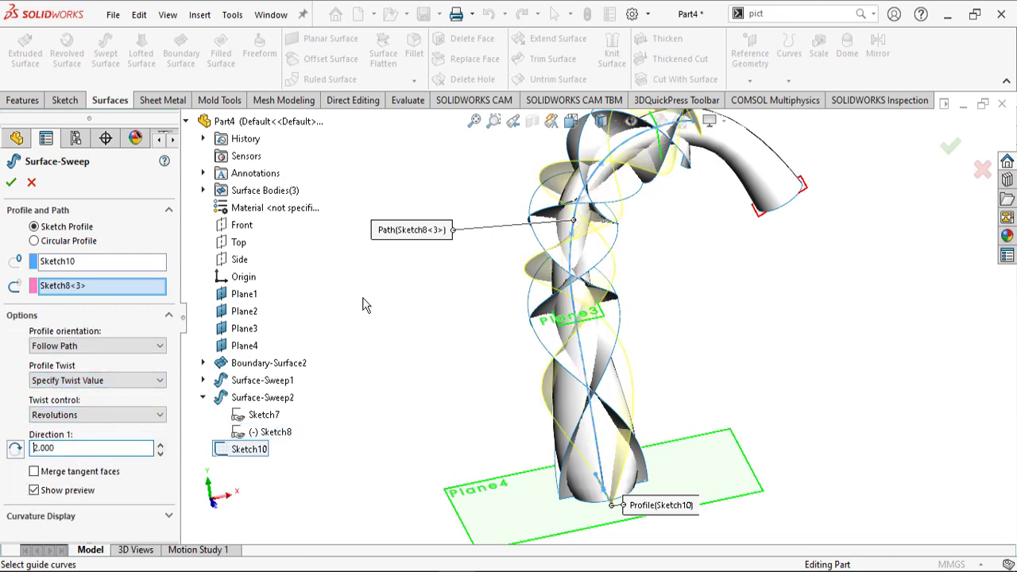
pyautogui.moveTo(649, 422); pyautogui.dragTo(565, 399, button='middle')
pyautogui.scroll(-1, 588, 341)
pyautogui.scroll(10, 630, 329)
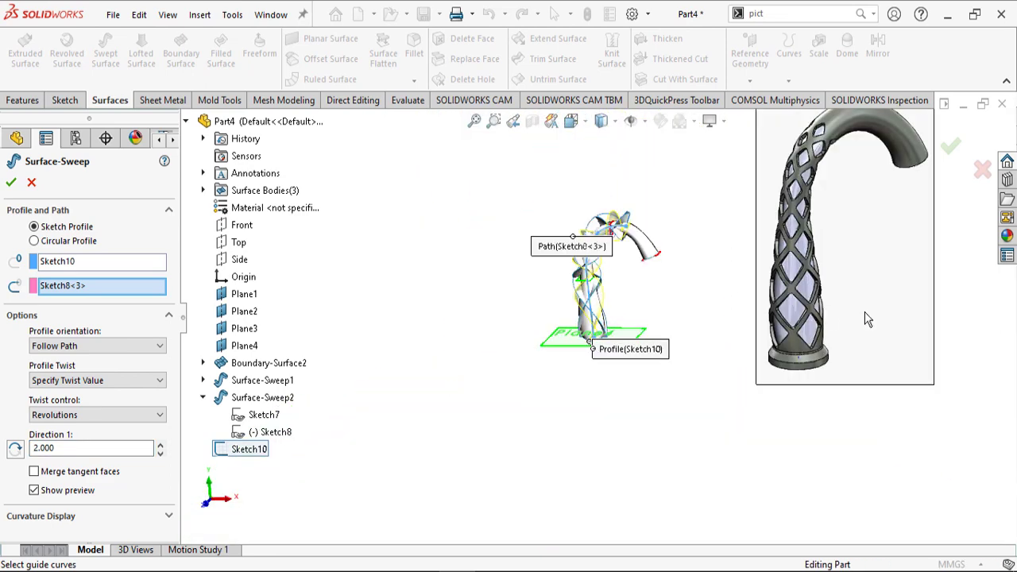
pyautogui.scroll(-1, 774, 326)
pyautogui.scroll(-4, 431, 319)
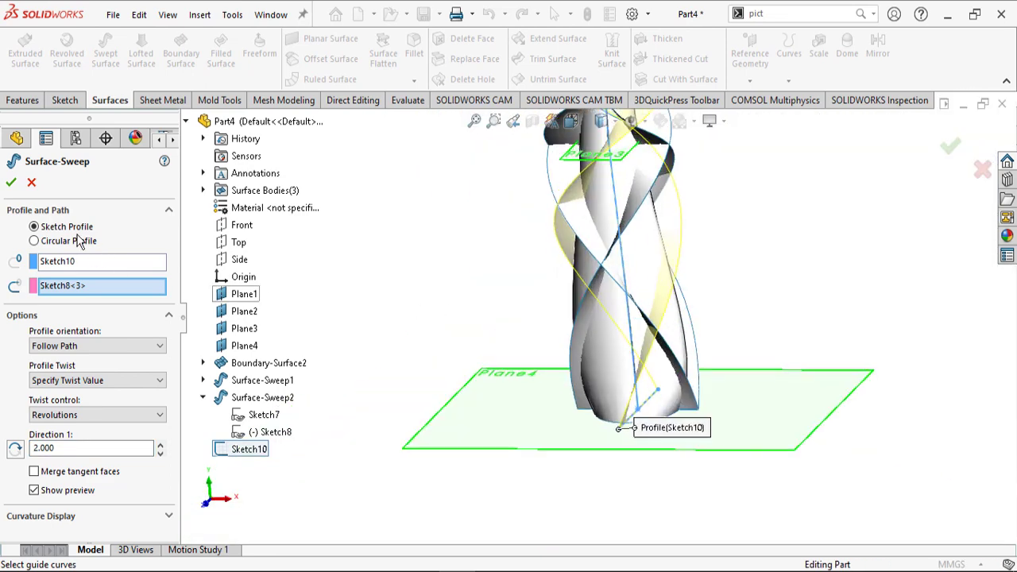
pyautogui.press('Return')
# Start a fourth swept surface with Sketch10 as profile and Sketch8 as path
pyautogui.scroll(-5, 560, 429)
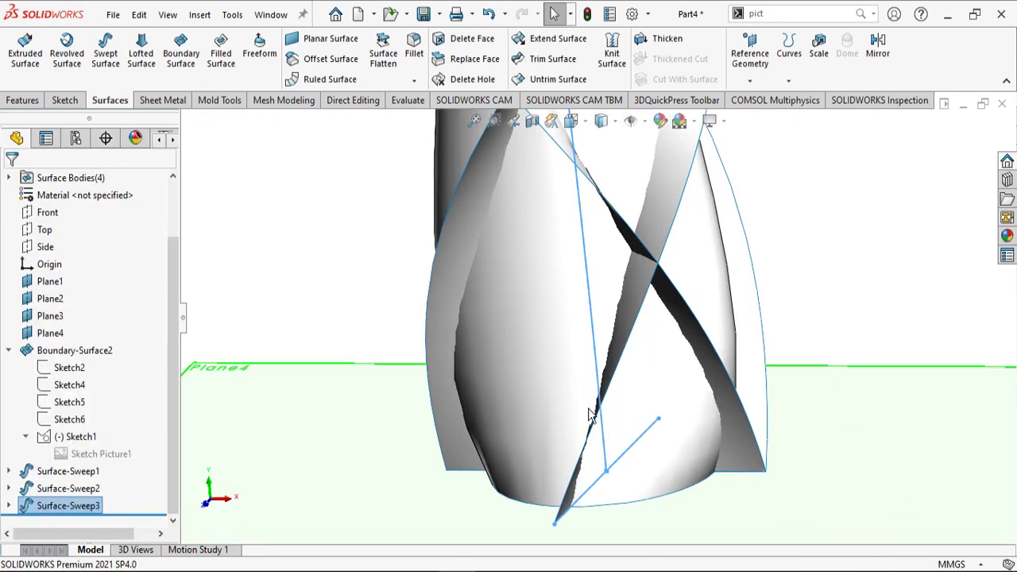
pyautogui.click(9, 505)
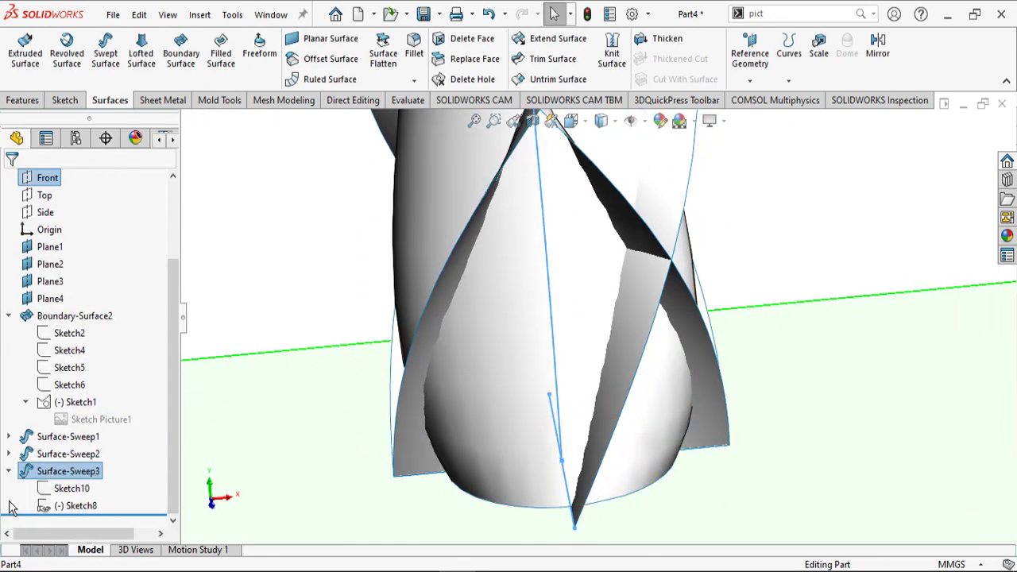
pyautogui.click(63, 489)
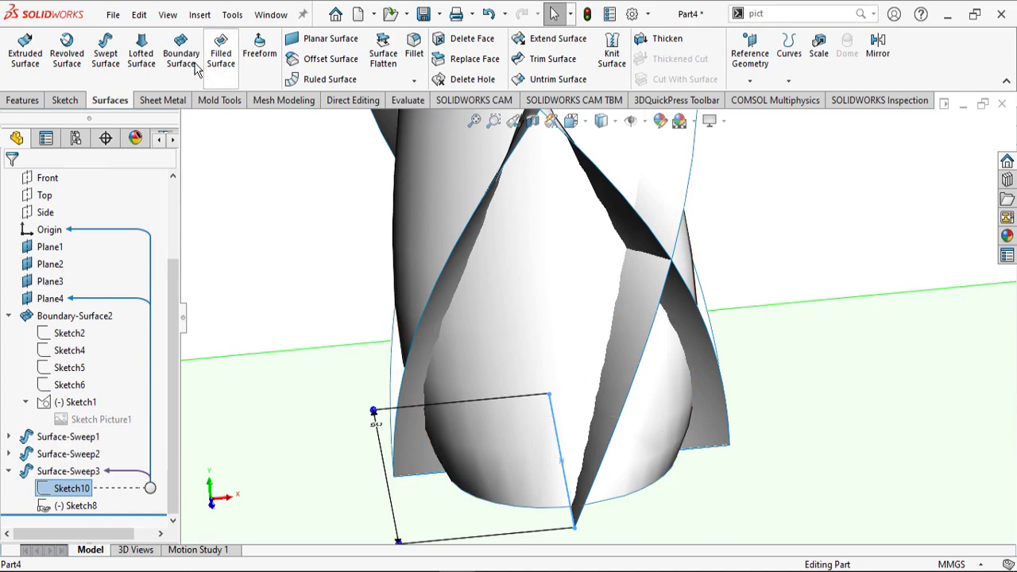
pyautogui.click(153, 57)
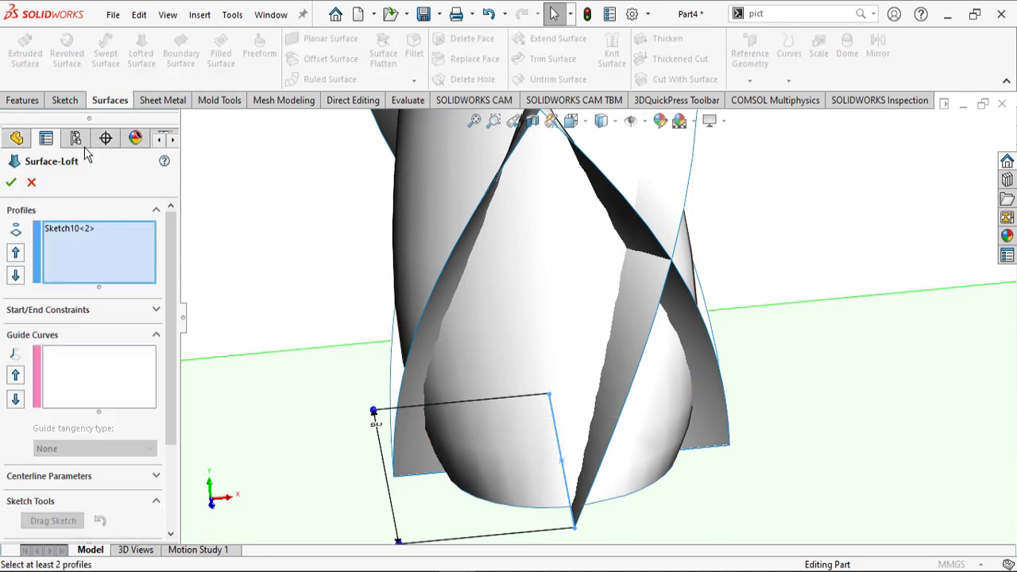
pyautogui.click(30, 180)
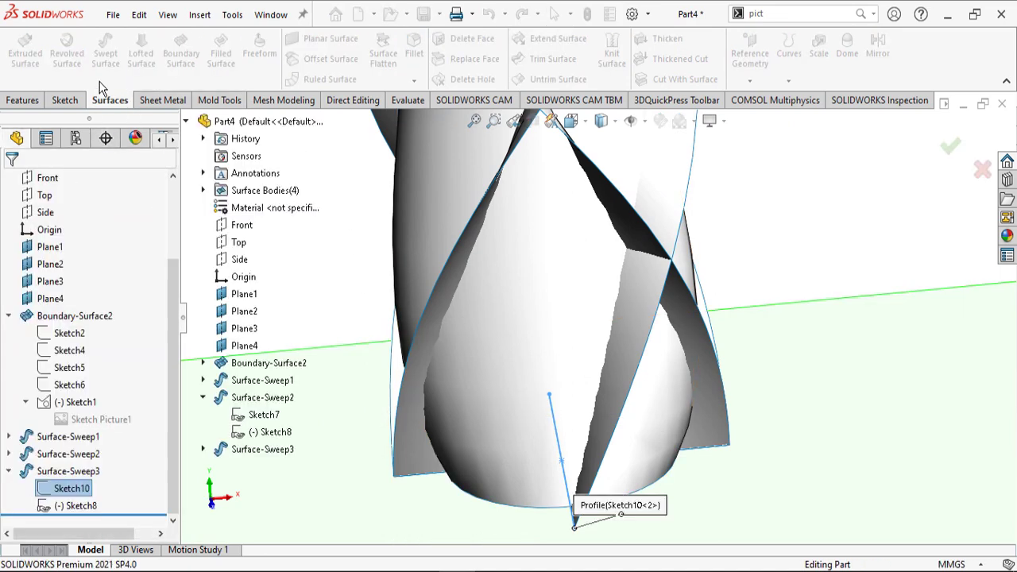
pyautogui.click(186, 121)
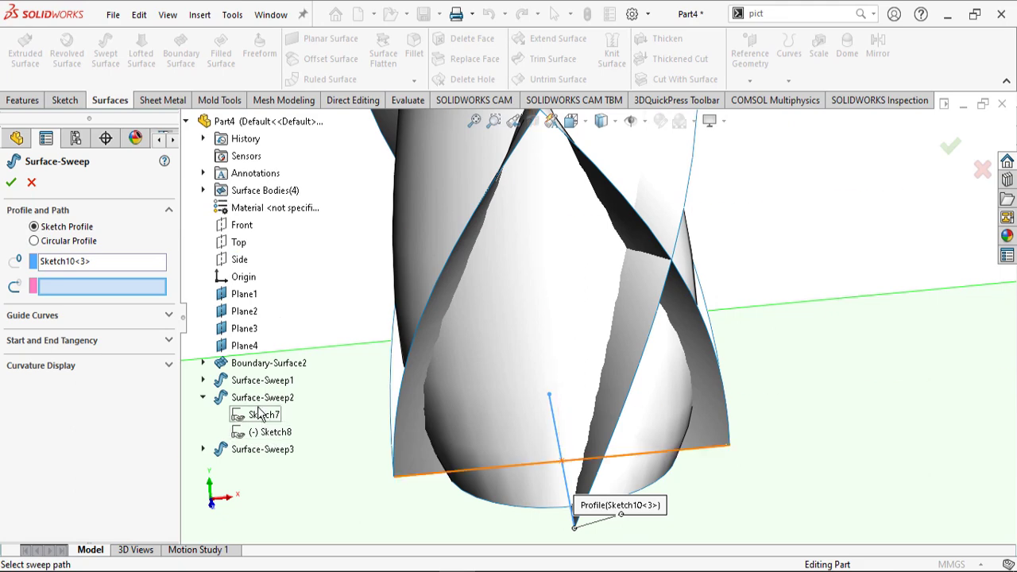
pyautogui.click(270, 432)
pyautogui.scroll(5, 408, 324)
pyautogui.moveTo(456, 245); pyautogui.dragTo(436, 278, button='middle')
# Specify a twist of 2 revolutions in the reversed direction for the Sketch10 profile
pyautogui.click(73, 339)
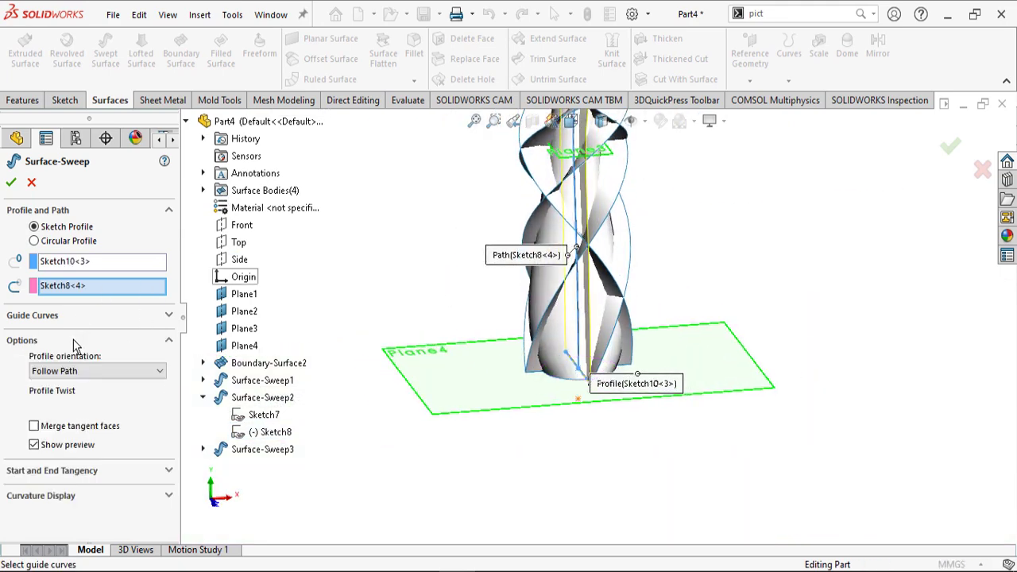
pyautogui.click(84, 405)
pyautogui.click(72, 430)
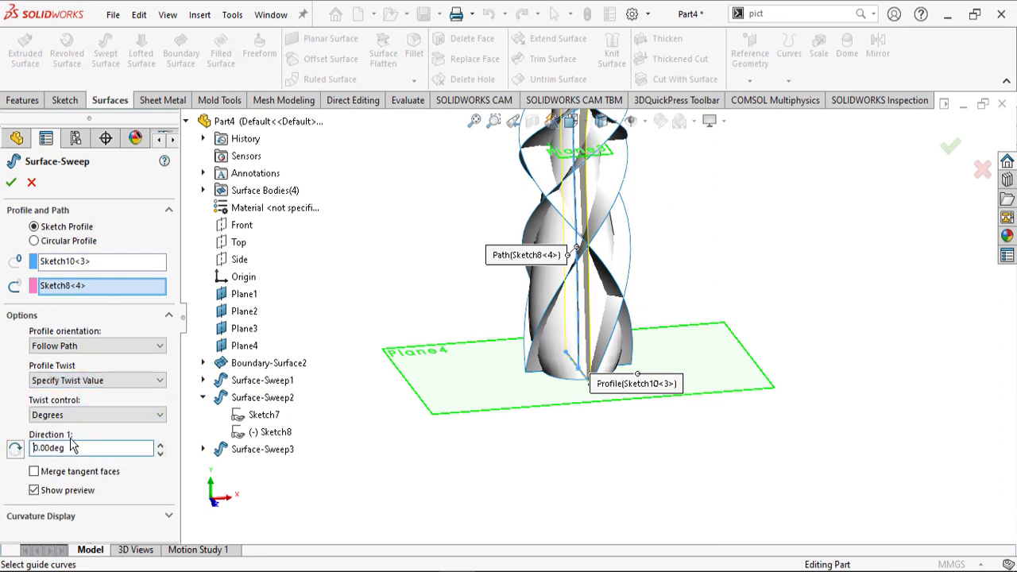
pyautogui.click(64, 414)
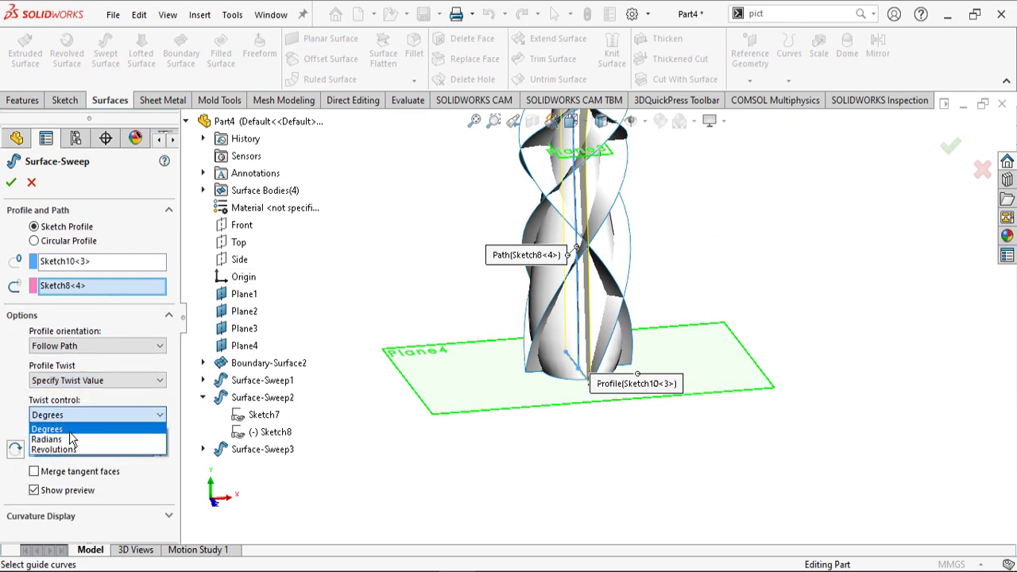
pyautogui.click(88, 445)
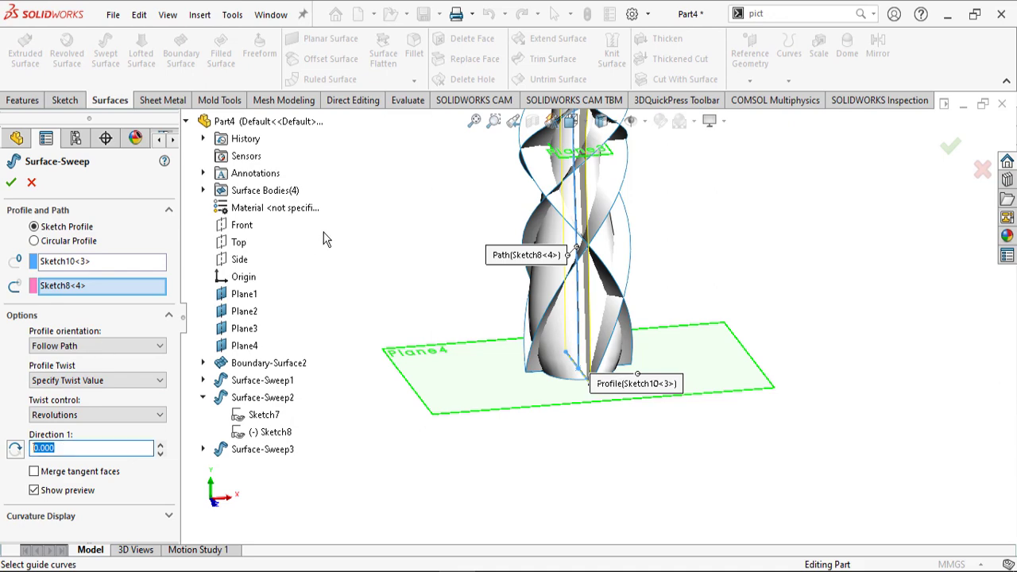
pyautogui.press('Return')
pyautogui.click(18, 451)
# Check the reversed twist preview against the reference picture and complete the fourth surface sweep
pyautogui.scroll(-4, 570, 335)
pyautogui.moveTo(570, 335); pyautogui.dragTo(622, 216, button='middle')
pyautogui.scroll(4, 622, 216)
pyautogui.scroll(4, 736, 272)
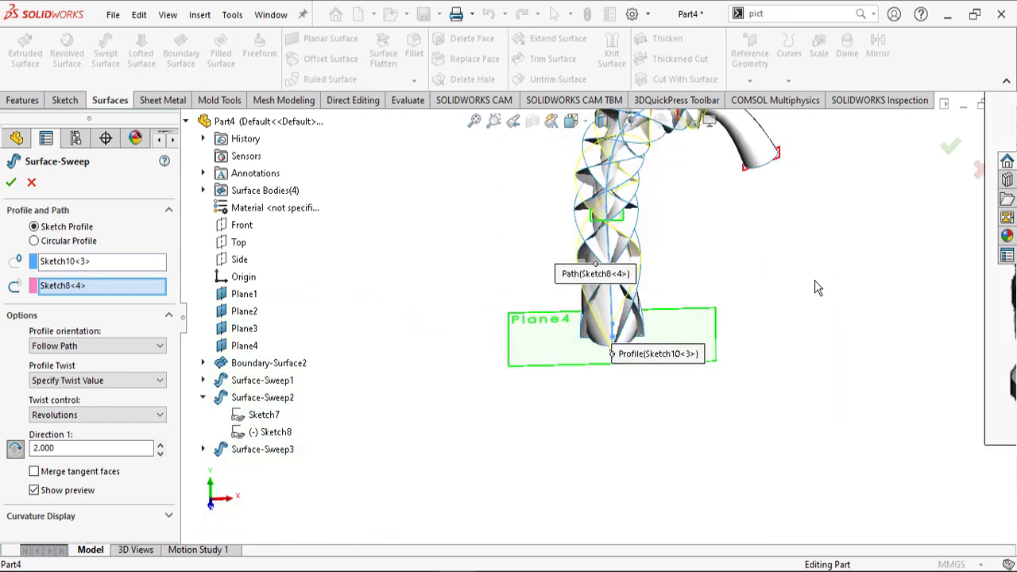
pyautogui.scroll(-3, 832, 312)
pyautogui.scroll(2, 581, 332)
pyautogui.scroll(-4, 360, 320)
pyautogui.scroll(7, 607, 333)
pyautogui.scroll(-1, 715, 321)
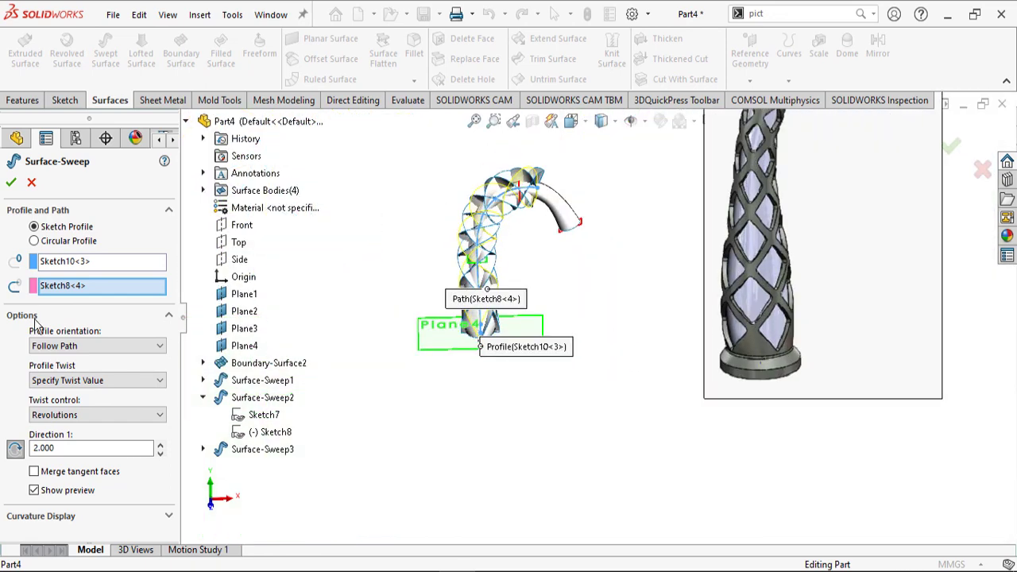
pyautogui.click(11, 186)
# Compare the crossing pattern of the four swept surfaces with the lattice in the reference picture
pyautogui.scroll(-4, 551, 347)
pyautogui.moveTo(551, 347); pyautogui.dragTo(564, 296, button='middle')
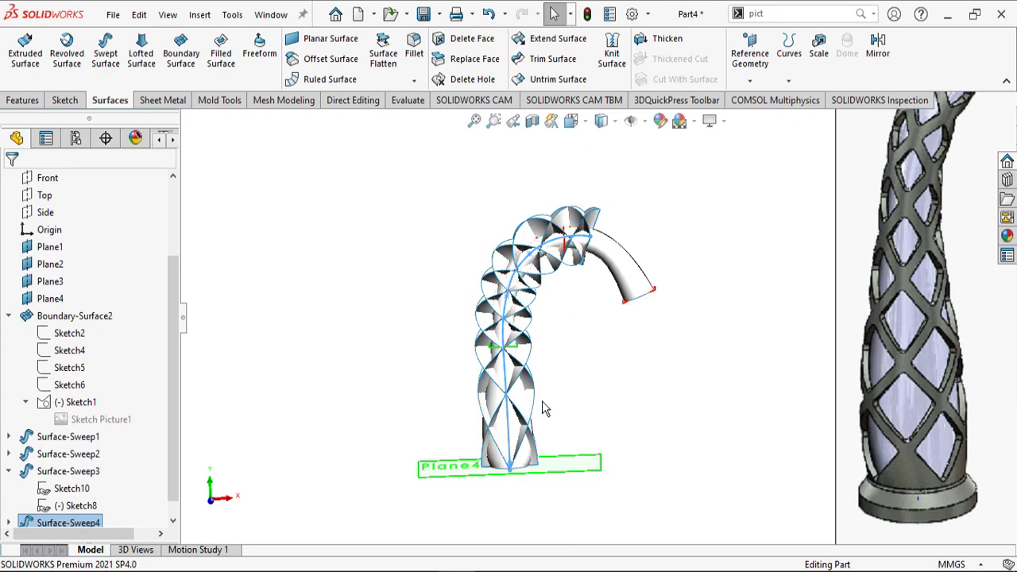
pyautogui.scroll(-2, 532, 407)
pyautogui.scroll(3, 601, 310)
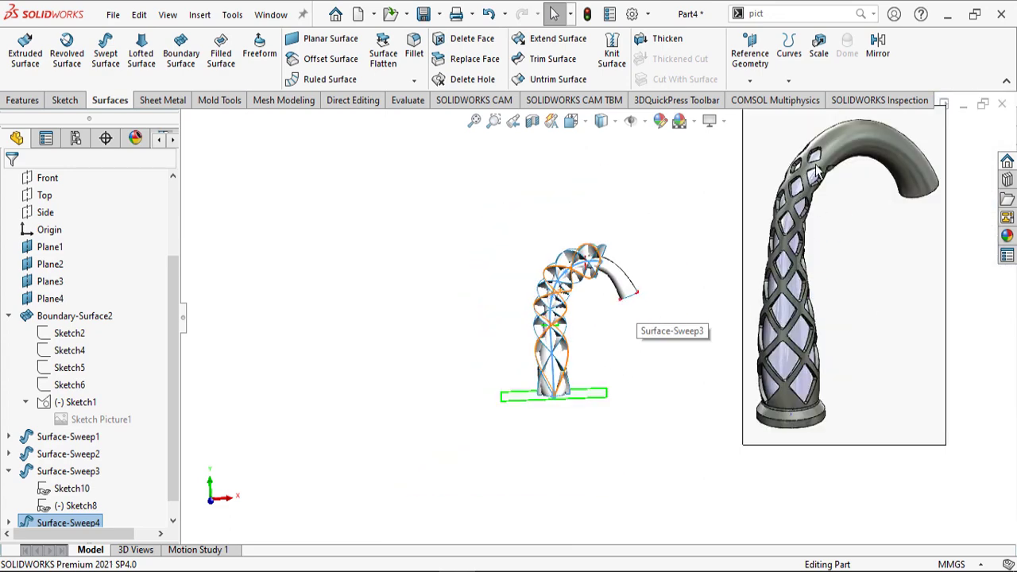
pyautogui.scroll(-3, 794, 312)
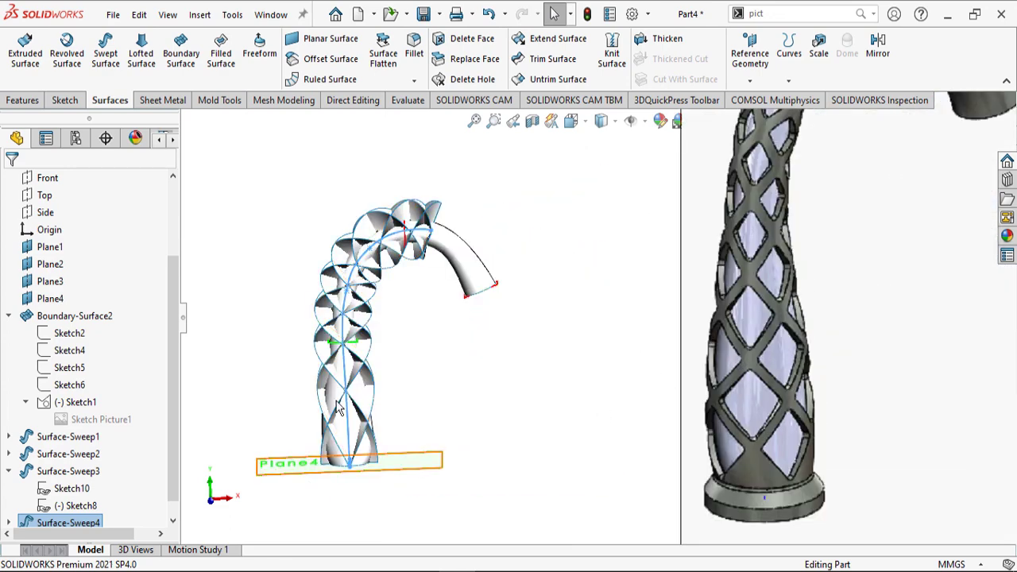
pyautogui.scroll(-4, 358, 441)
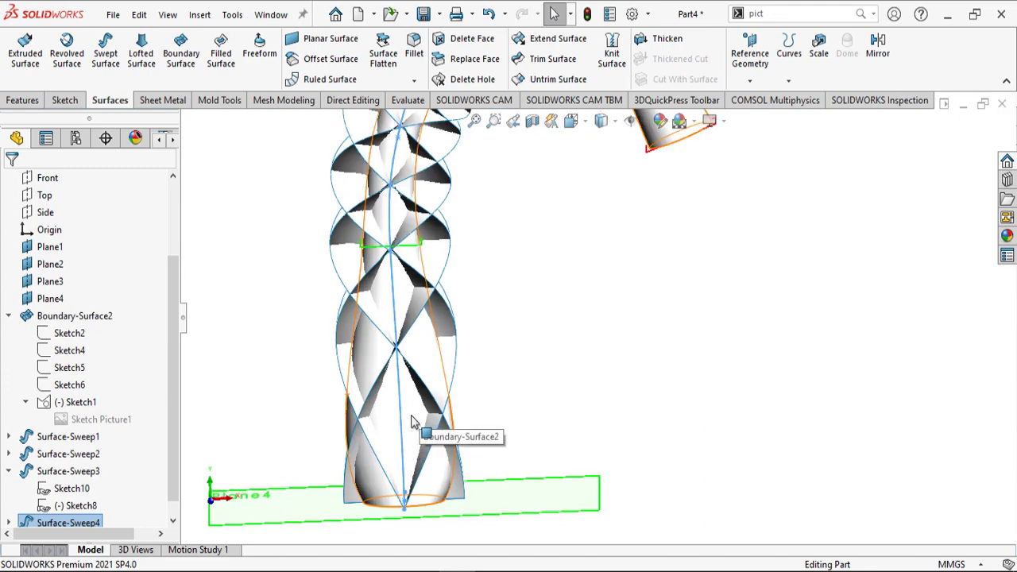
pyautogui.scroll(-5, 411, 422)
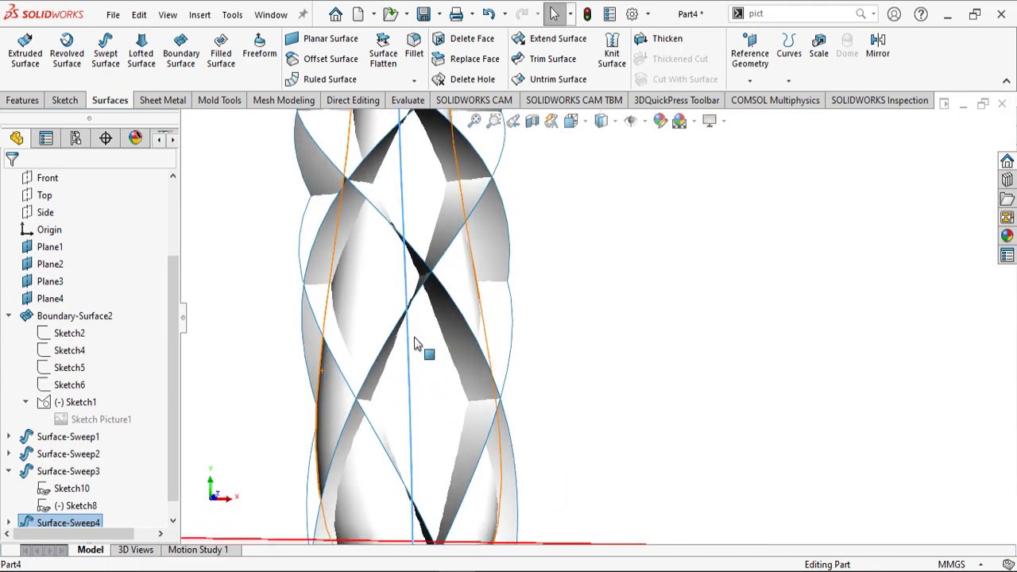
pyautogui.scroll(5, 436, 390)
pyautogui.moveTo(436, 390); pyautogui.dragTo(516, 397, button='middle')
pyautogui.scroll(-5, 517, 343)
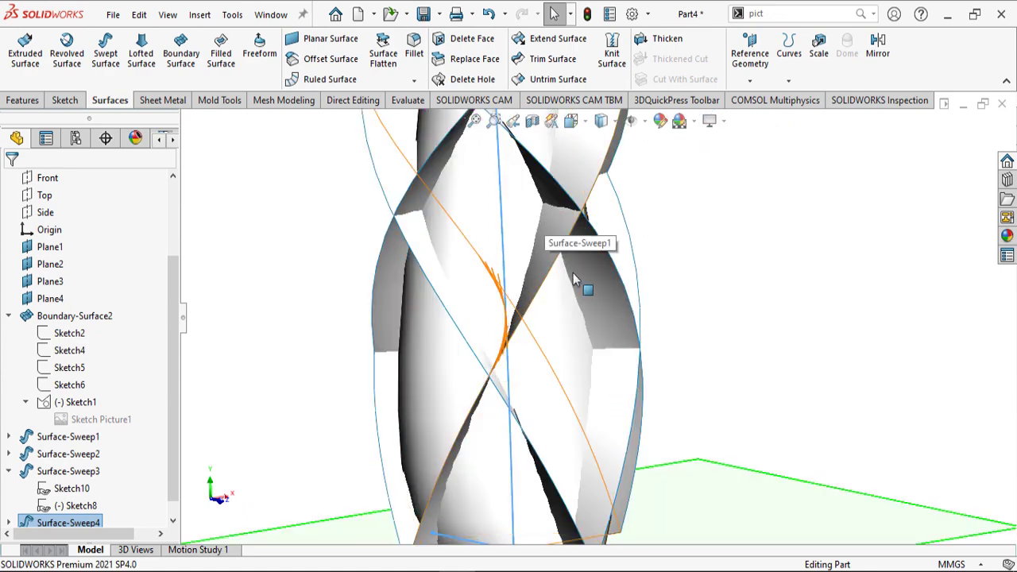
pyautogui.scroll(9, 604, 306)
pyautogui.scroll(-7, 778, 317)
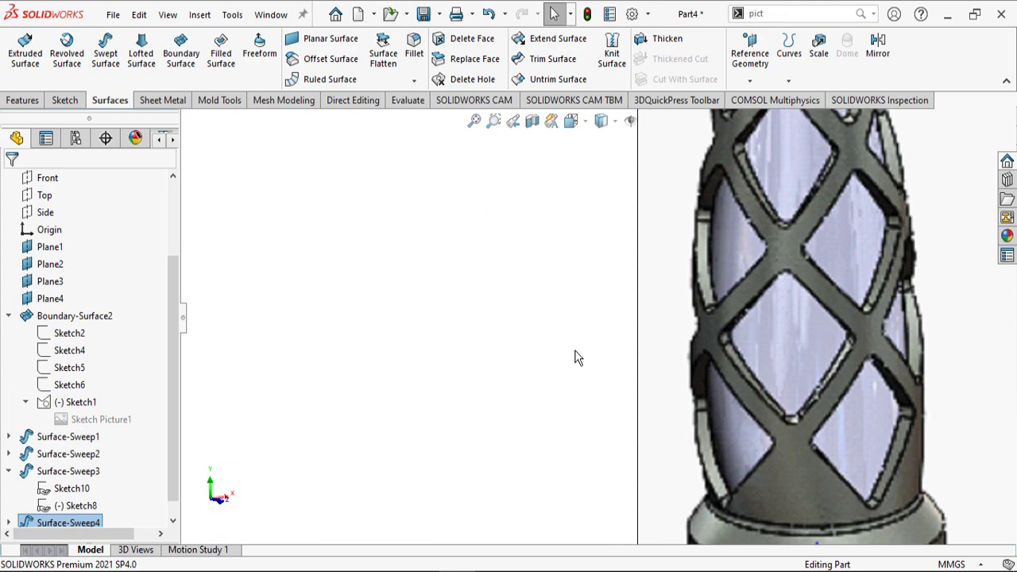
pyautogui.scroll(8, 464, 323)
pyautogui.scroll(-5, 599, 322)
pyautogui.moveTo(600, 325); pyautogui.dragTo(612, 155, button='middle')
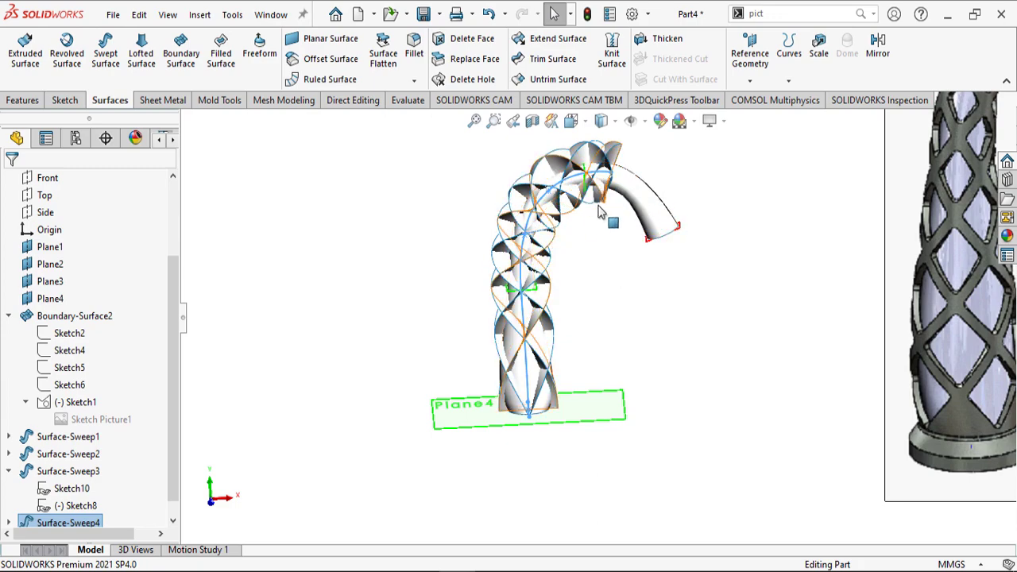
# Start a Split Line of the Intersection type with the Natural surface split option
pyautogui.scroll(-1, 565, 231)
pyautogui.click(788, 80)
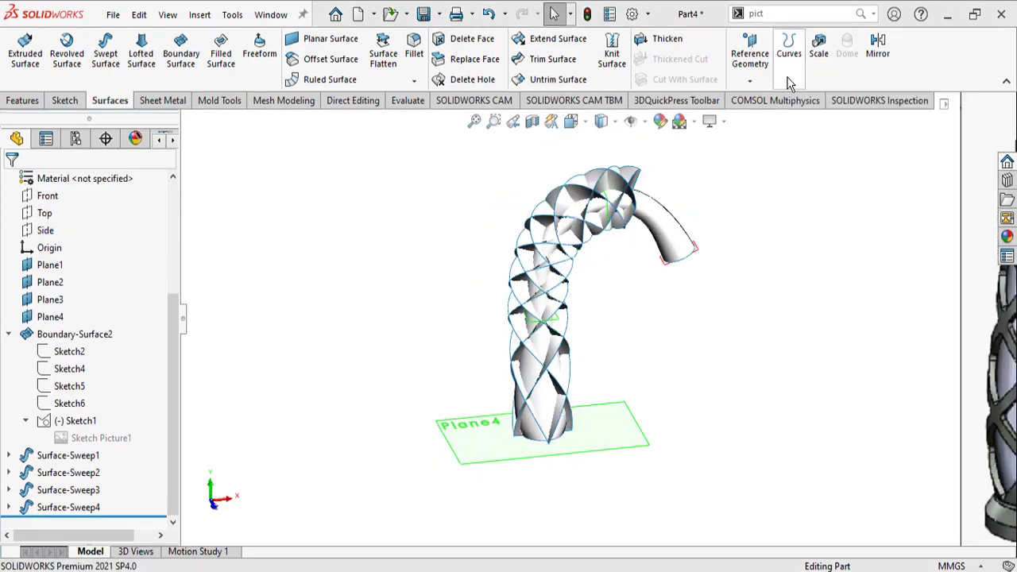
pyautogui.click(788, 80)
pyautogui.click(810, 100)
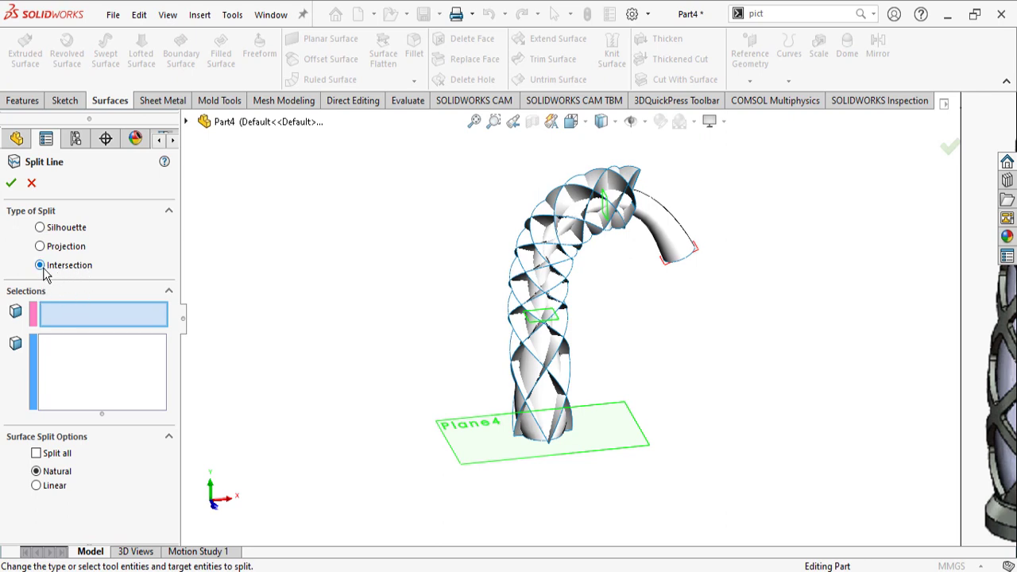
pyautogui.scroll(-2, 584, 335)
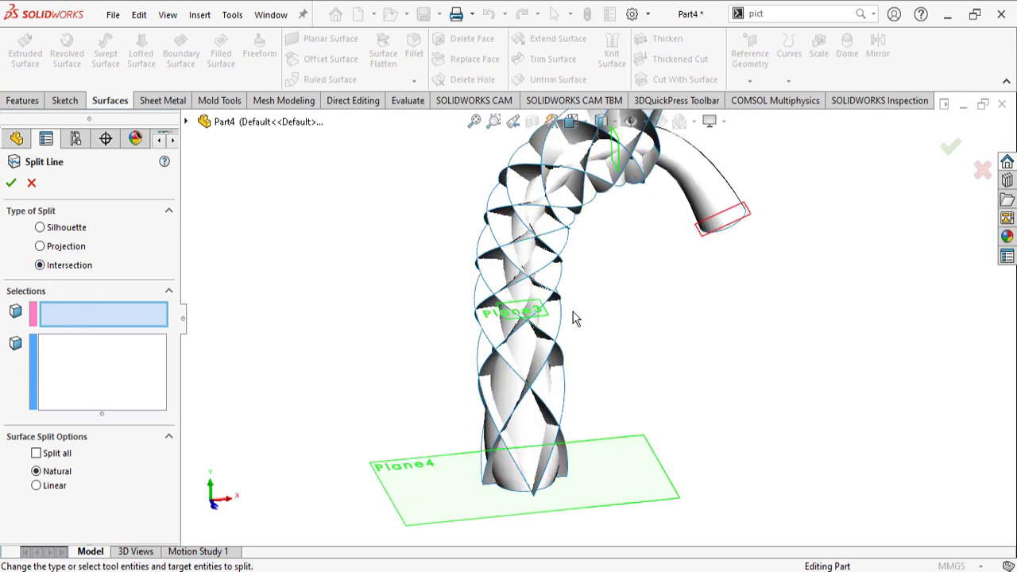
pyautogui.scroll(1, 567, 334)
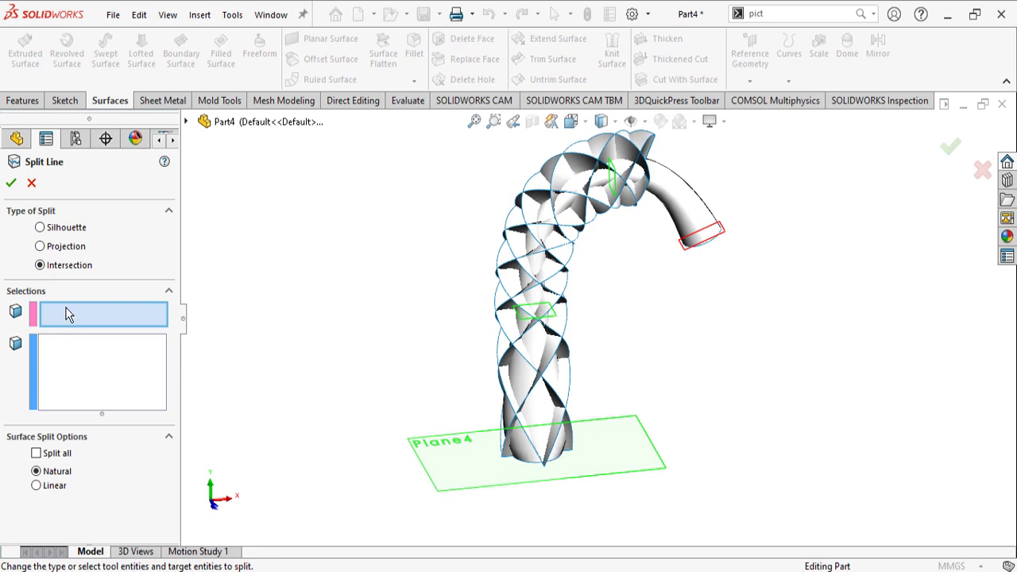
pyautogui.moveTo(578, 432); pyautogui.dragTo(476, 383, button='middle')
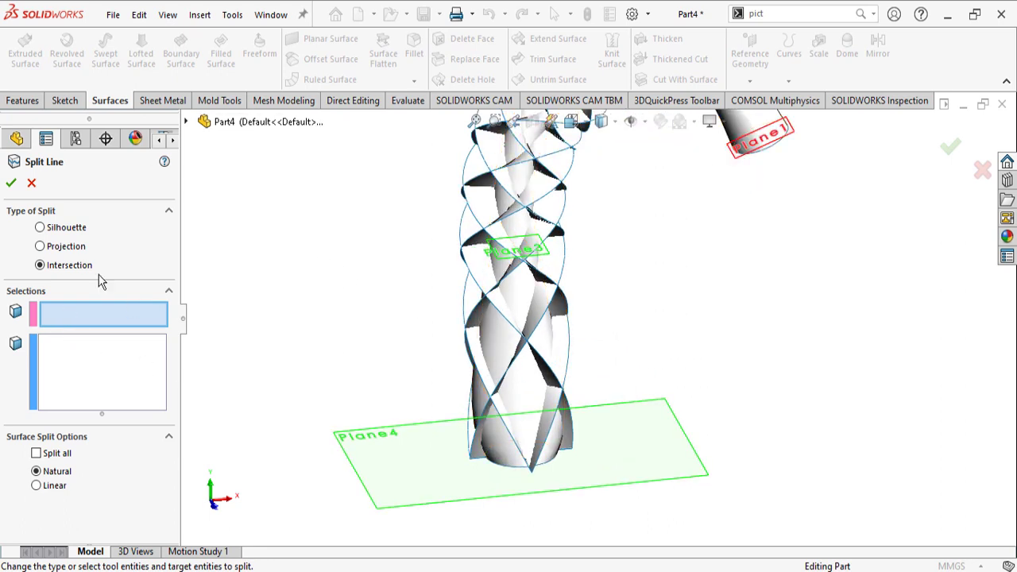
# Choose the four swept surface bodies, Surface-Sweep1 to Surface-Sweep4, as the splitting bodies
pyautogui.click(186, 121)
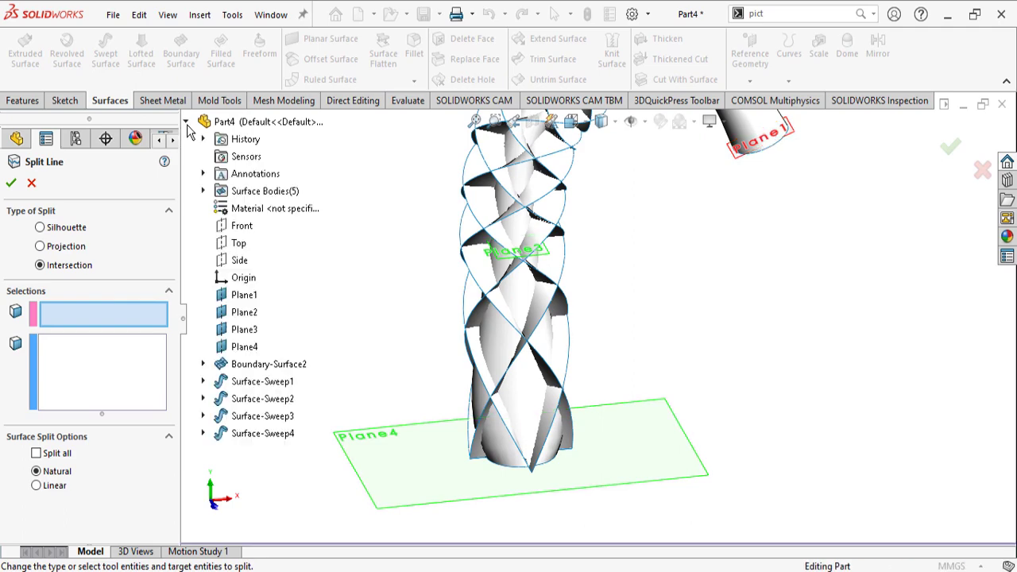
pyautogui.click(203, 191)
pyautogui.click(260, 226)
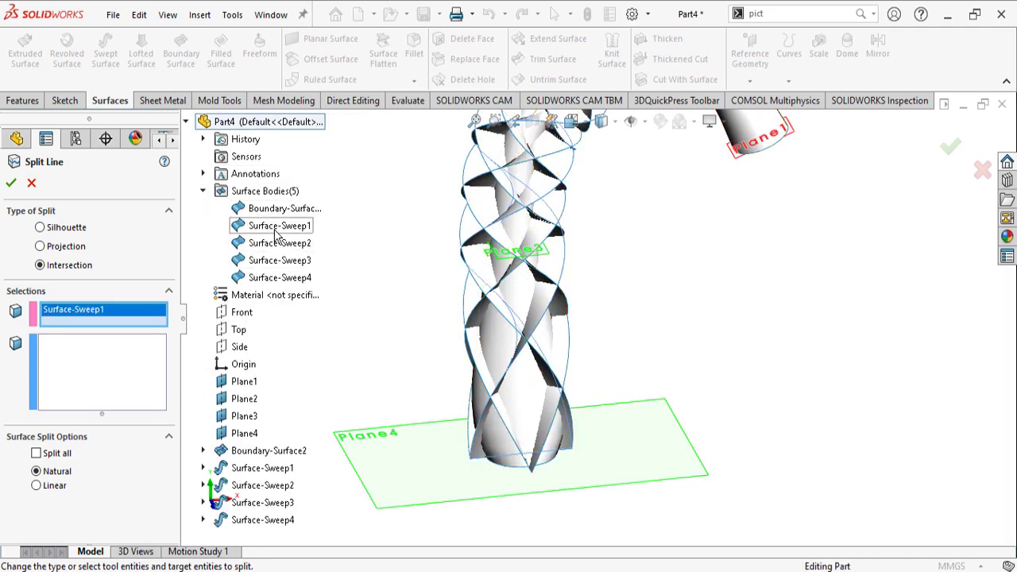
pyautogui.keyDown('shift'); pyautogui.click(270, 278); pyautogui.keyUp('shift')
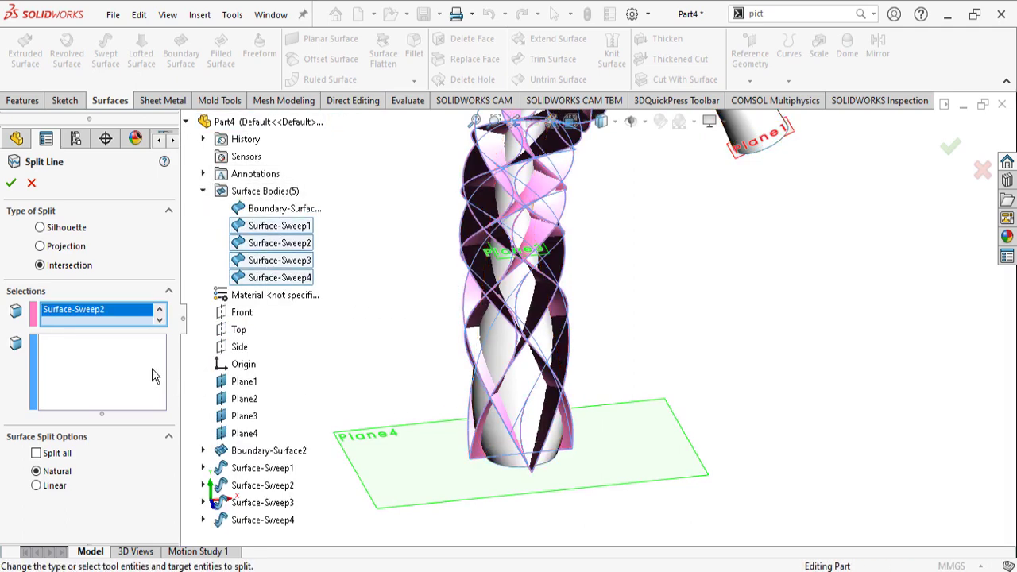
# Set the Boundary-Surface2 body as the target to split and complete the split line
pyautogui.click(71, 352)
pyautogui.moveTo(420, 375); pyautogui.dragTo(520, 231, button='middle')
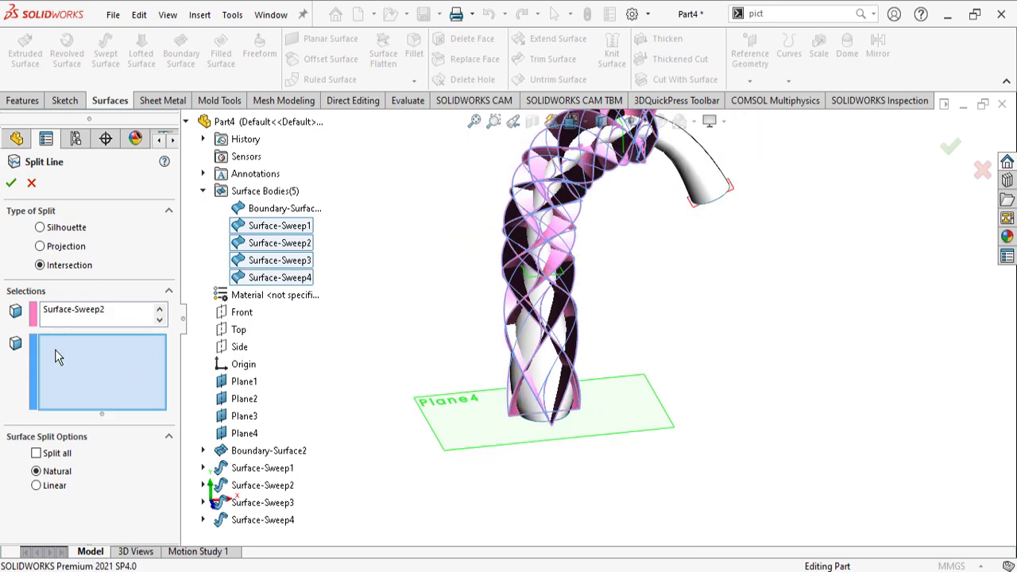
pyautogui.click(278, 213)
pyautogui.scroll(-2, 429, 279)
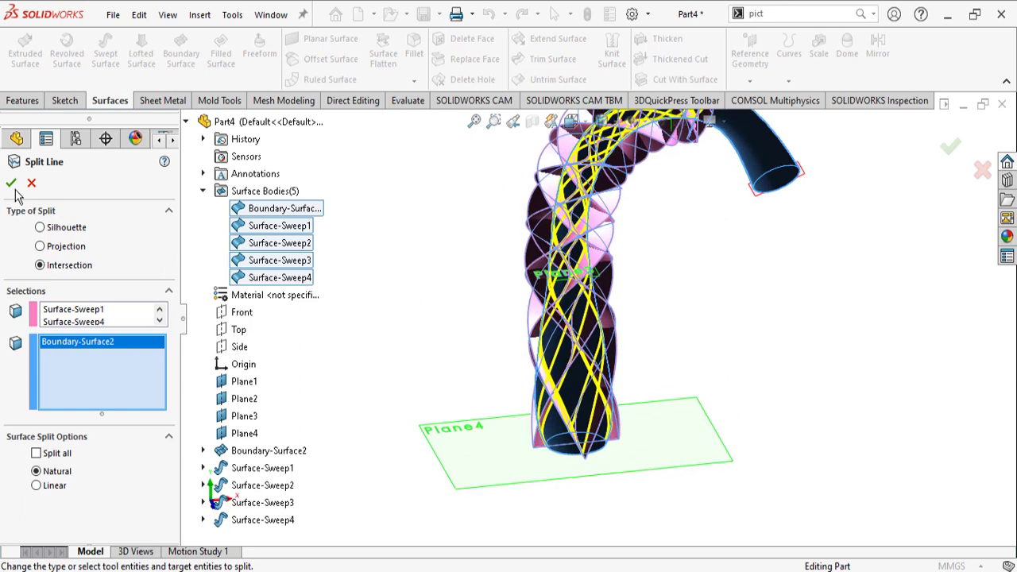
pyautogui.click(12, 184)
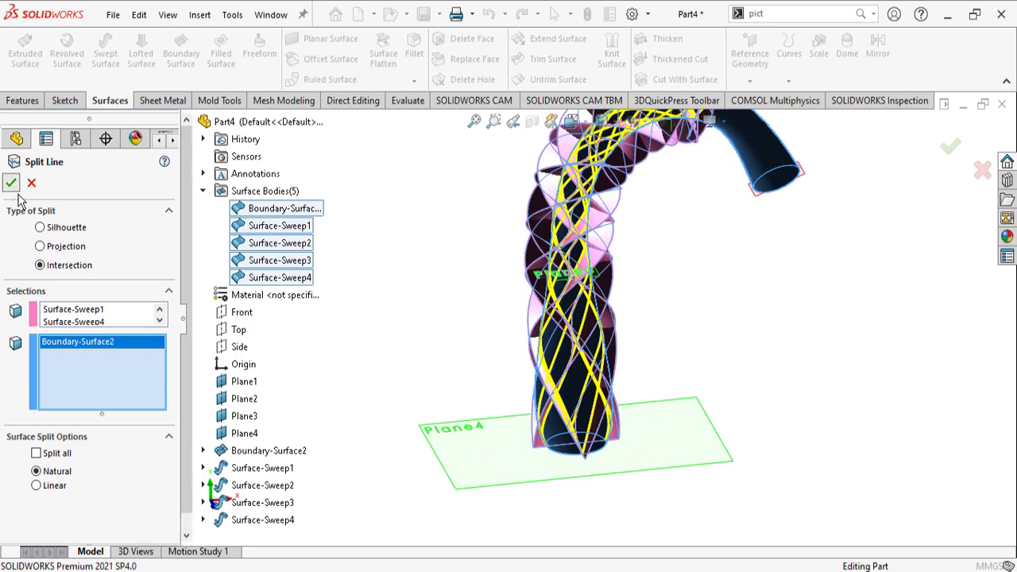
# Hide the four swept surface bodies, Surface-Sweep1 through Surface-Sweep4
pyautogui.scroll(3, 604, 250)
pyautogui.scroll(5, 55, 290)
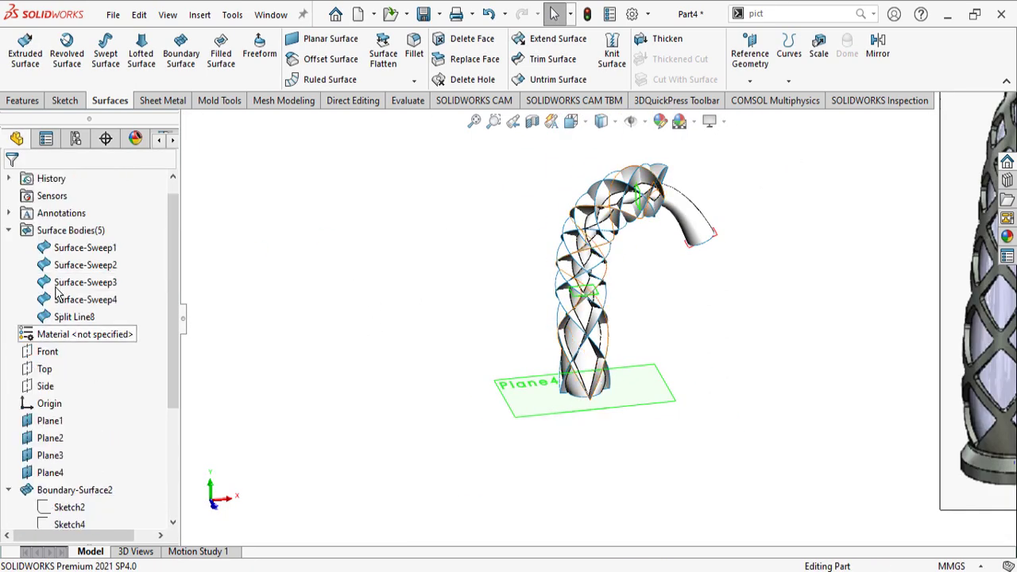
pyautogui.click(85, 265)
pyautogui.keyDown('ctrl'); pyautogui.click(79, 302); pyautogui.keyUp('ctrl')
pyautogui.keyDown('shift'); pyautogui.click(79, 247); pyautogui.keyUp('shift')
pyautogui.rightClick(76, 247)
pyautogui.click(84, 225)
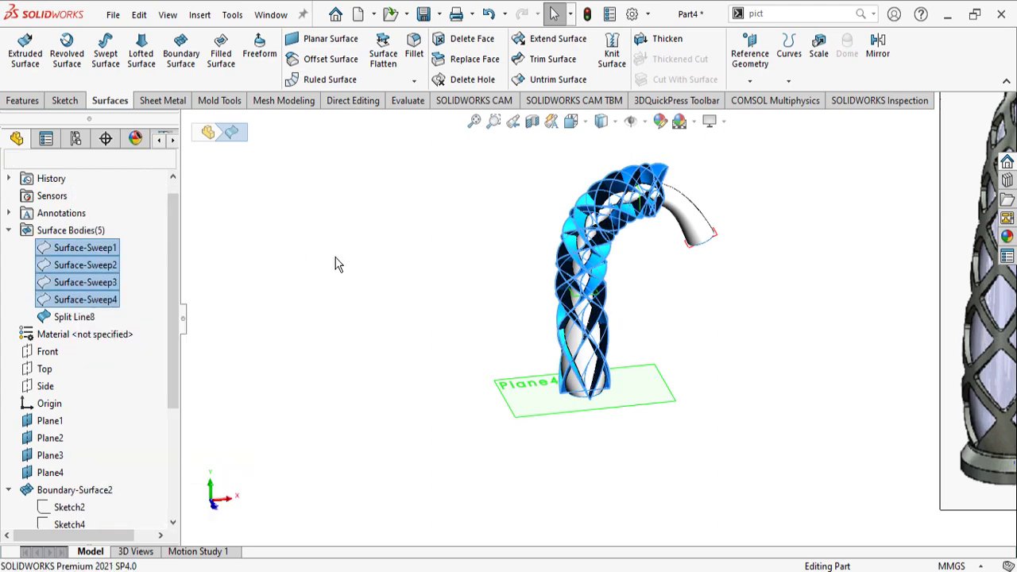
pyautogui.click(687, 293)
# Compare the split-line lattice on the faucet body with the lattice in the reference picture
pyautogui.scroll(-3, 699, 287)
pyautogui.scroll(1, 580, 302)
pyautogui.scroll(1, 567, 291)
pyautogui.moveTo(567, 292); pyautogui.dragTo(559, 221, button='middle')
pyautogui.scroll(3, 671, 257)
pyautogui.scroll(2, 887, 186)
pyautogui.scroll(-2, 857, 181)
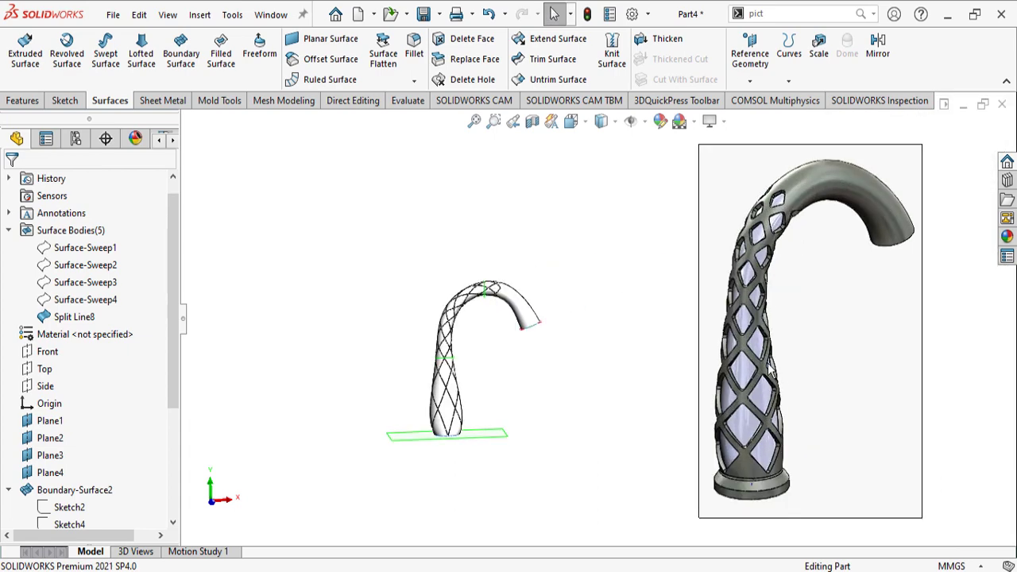
pyautogui.scroll(-3, 386, 401)
pyautogui.scroll(-2, 540, 398)
pyautogui.scroll(2, 534, 421)
pyautogui.scroll(-1, 611, 342)
pyautogui.scroll(2, 672, 354)
pyautogui.scroll(-1, 628, 356)
pyautogui.scroll(-4, 522, 290)
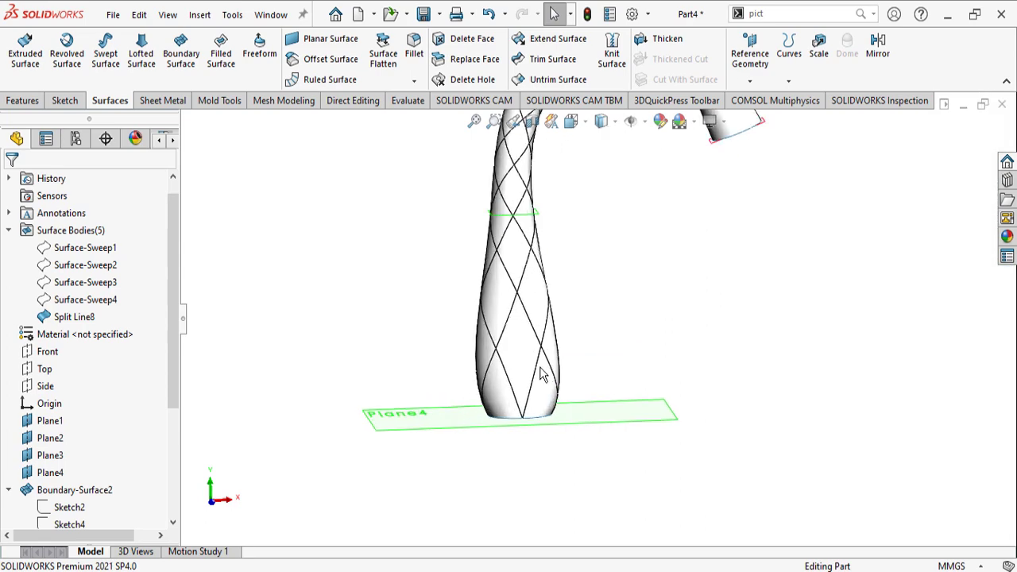
# Examine the split-line pattern around the faucet's base and along its neck
pyautogui.moveTo(521, 291); pyautogui.dragTo(518, 381, button='middle')
pyautogui.scroll(-3, 135, 430)
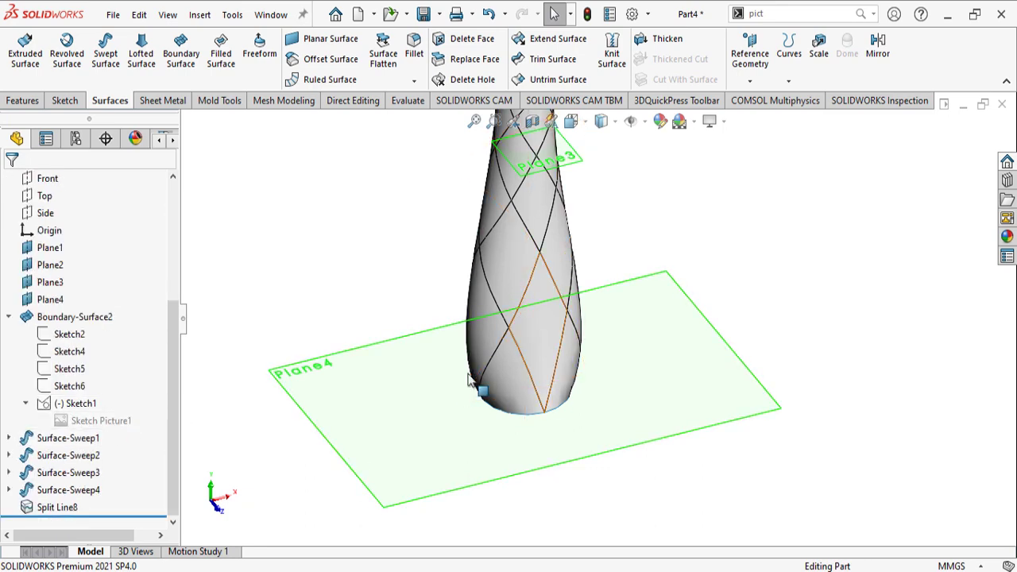
pyautogui.scroll(3, 645, 333)
pyautogui.moveTo(647, 322); pyautogui.dragTo(554, 399, button='middle')
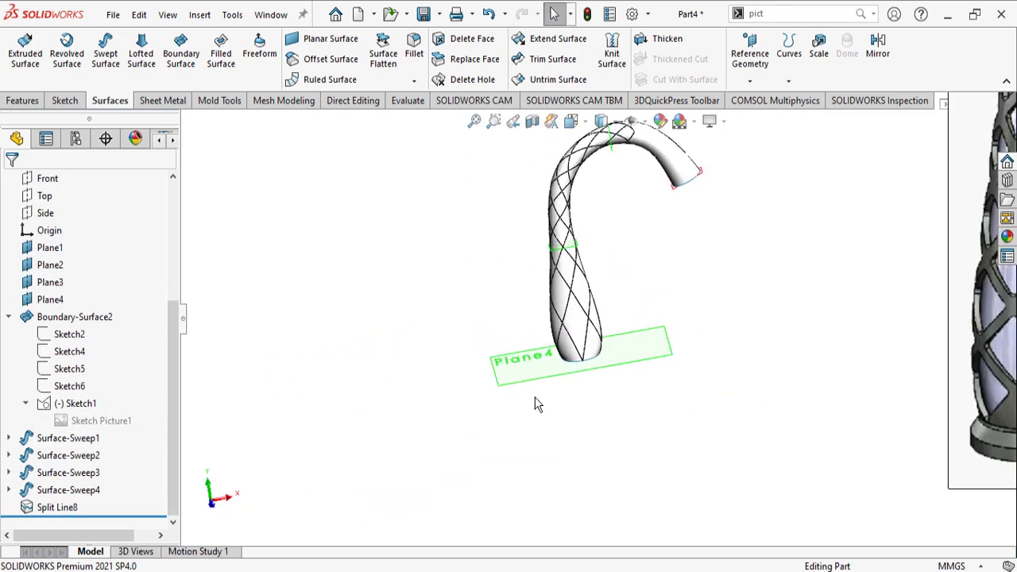
pyautogui.scroll(2, 823, 368)
pyautogui.moveTo(617, 359); pyautogui.dragTo(592, 340, button='middle')
pyautogui.scroll(-4, 614, 272)
pyautogui.moveTo(619, 285); pyautogui.dragTo(649, 296, button='middle')
pyautogui.moveTo(592, 269); pyautogui.dragTo(602, 236, button='middle')
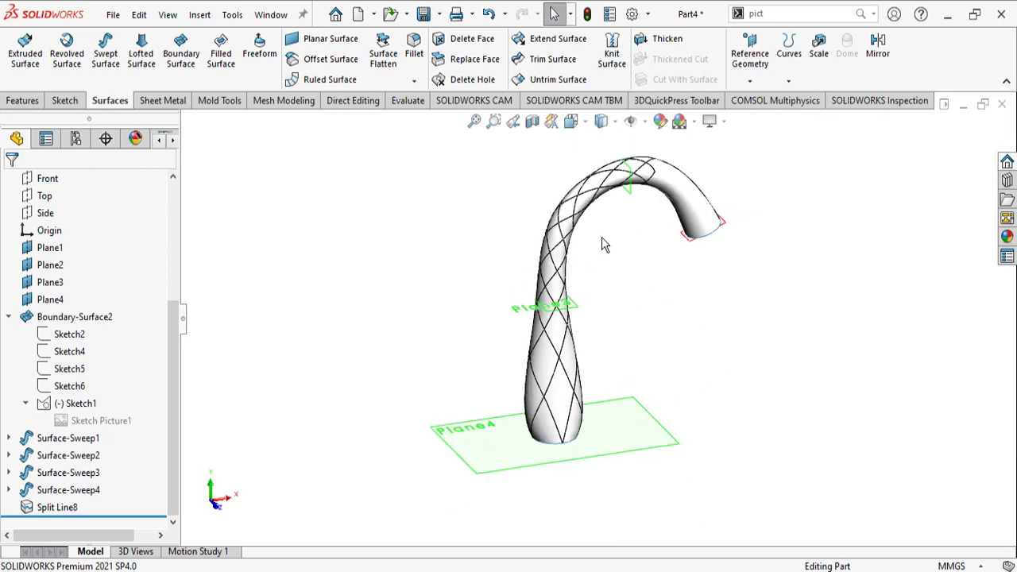
# Turn off the display of all reference planes
pyautogui.click(615, 122)
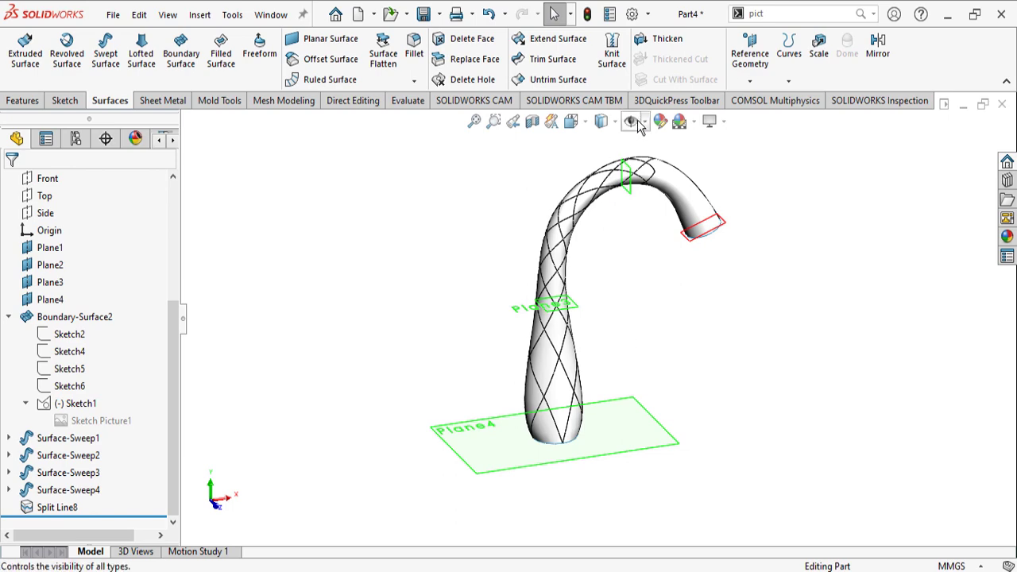
pyautogui.click(647, 122)
pyautogui.click(631, 147)
# Examine where the split lines meet the open base rim and compare the lower cells with the reference picture
pyautogui.scroll(5, 564, 367)
pyautogui.scroll(-4, 620, 310)
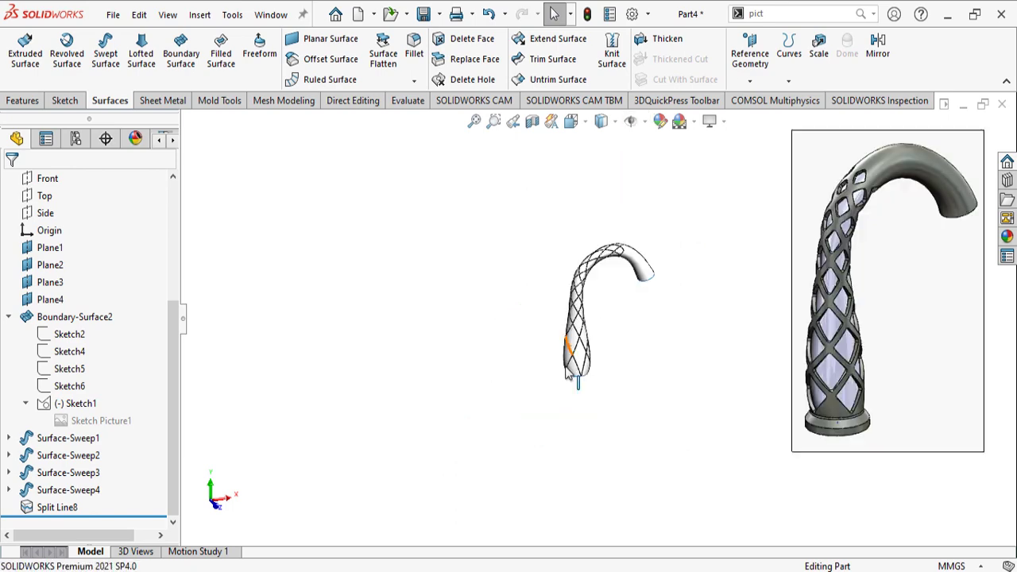
pyautogui.scroll(2, 631, 312)
pyautogui.scroll(-3, 865, 468)
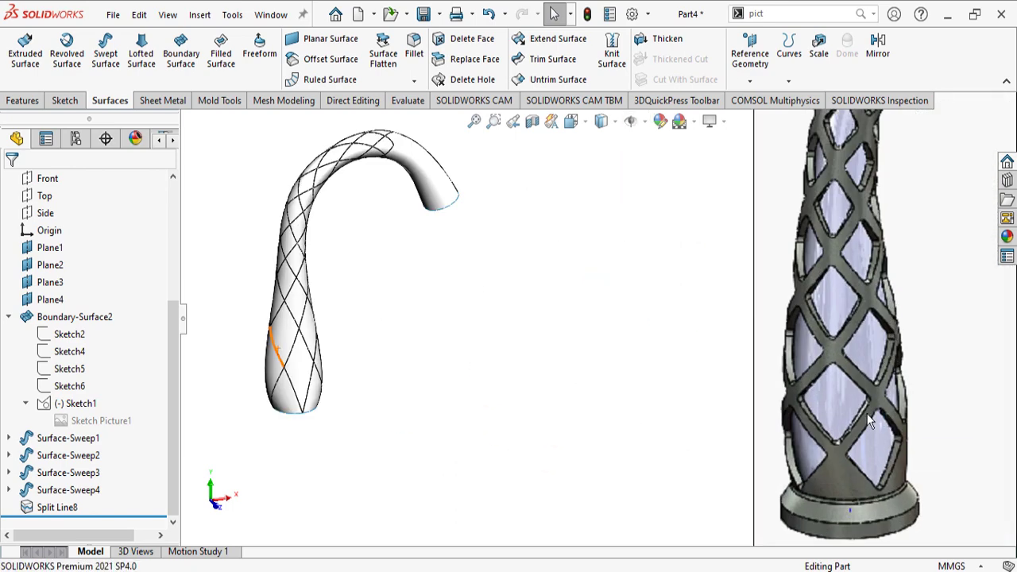
pyautogui.scroll(-5, 486, 430)
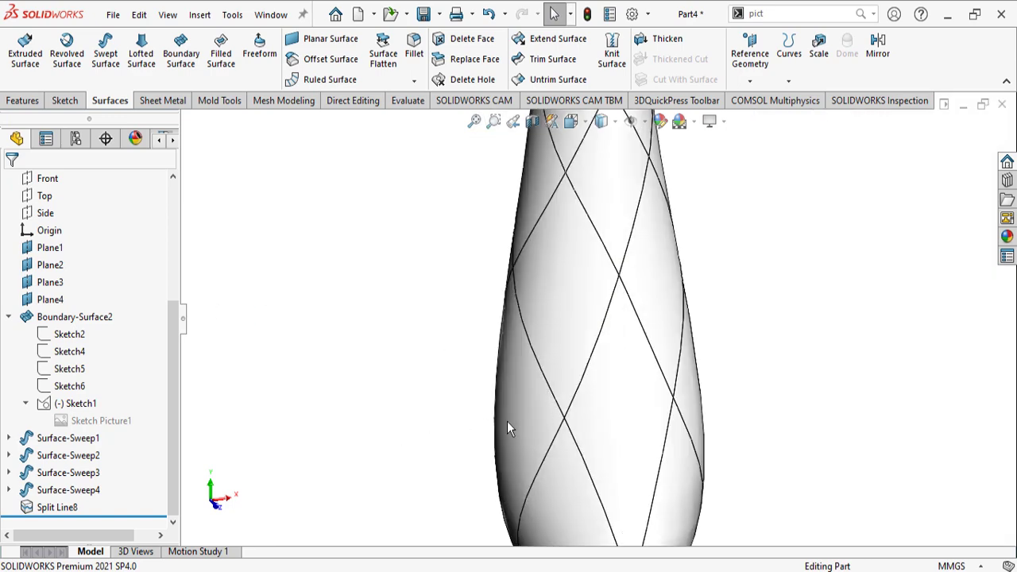
pyautogui.scroll(2, 646, 380)
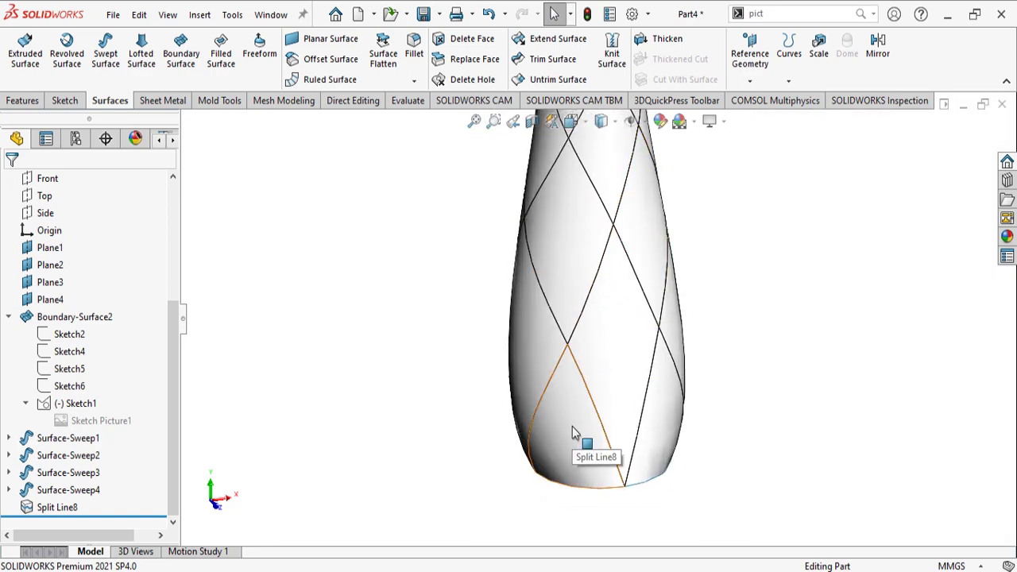
pyautogui.moveTo(658, 495); pyautogui.dragTo(648, 302, button='middle')
pyautogui.moveTo(638, 265); pyautogui.dragTo(631, 186, button='middle')
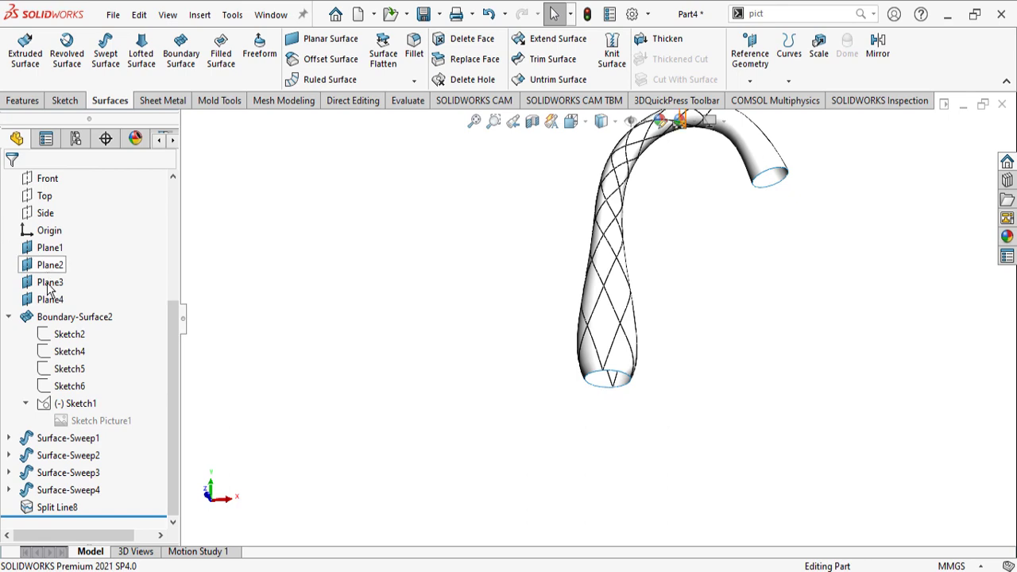
pyautogui.scroll(2, 47, 279)
pyautogui.scroll(-3, 611, 353)
pyautogui.scroll(-1, 611, 359)
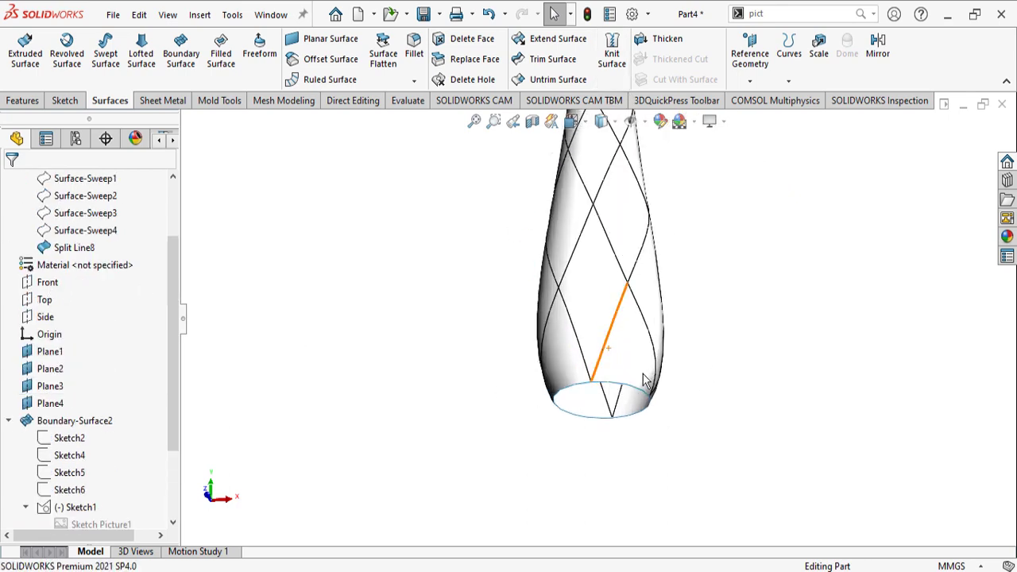
pyautogui.scroll(3, 608, 349)
pyautogui.scroll(-2, 635, 310)
pyautogui.scroll(3, 658, 211)
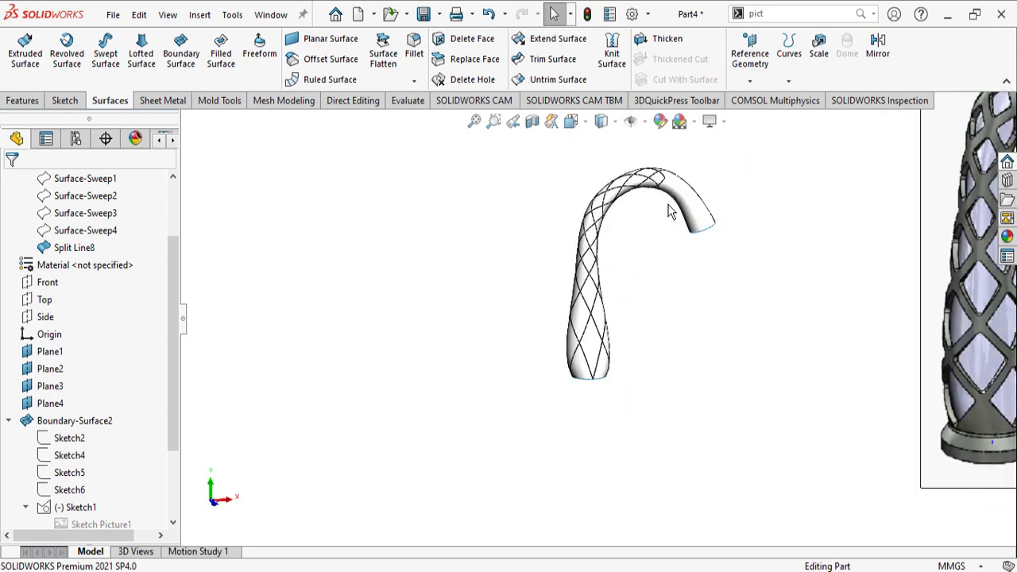
pyautogui.scroll(-5, 599, 185)
pyautogui.scroll(1, 543, 268)
pyautogui.scroll(6, 619, 262)
pyautogui.scroll(-7, 554, 425)
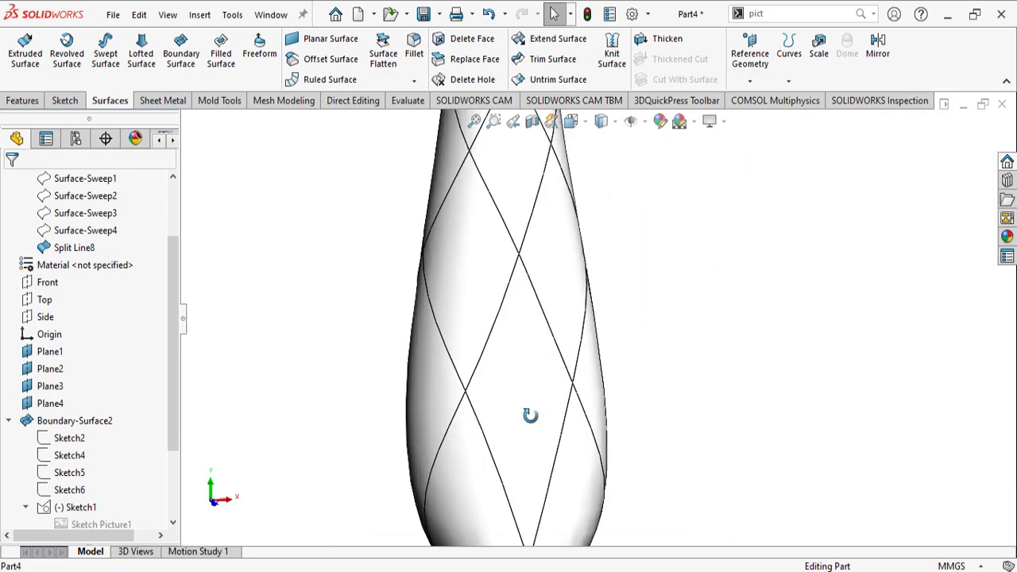
# Create a reference plane perpendicular to the right-leaning split-line edge at the front of the base rim, coincident with its end vertex
pyautogui.scroll(1, 538, 479)
pyautogui.moveTo(538, 479); pyautogui.dragTo(524, 421, button='middle')
pyautogui.click(749, 82)
pyautogui.click(762, 102)
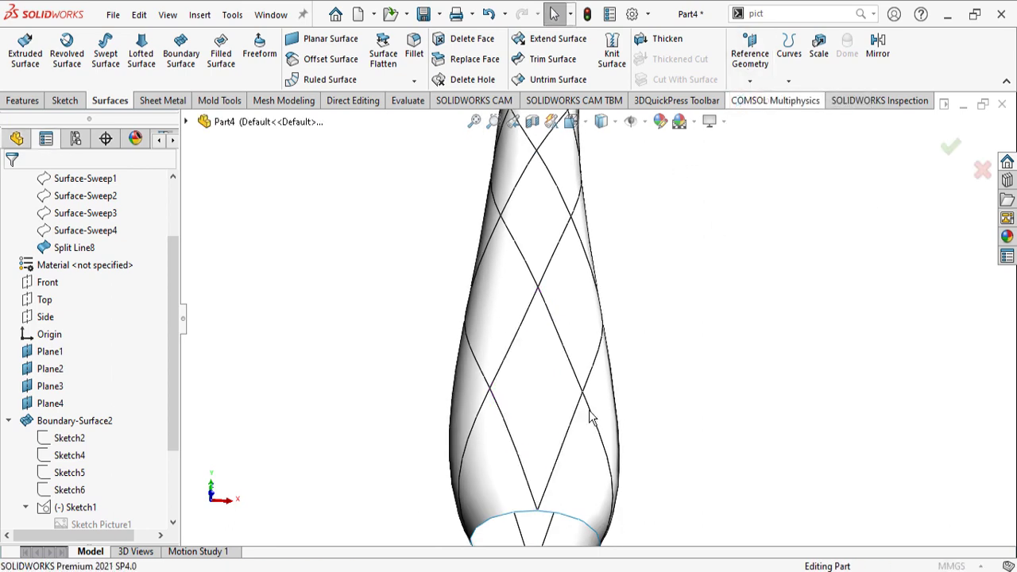
pyautogui.scroll(5, 592, 416)
pyautogui.scroll(-7, 567, 323)
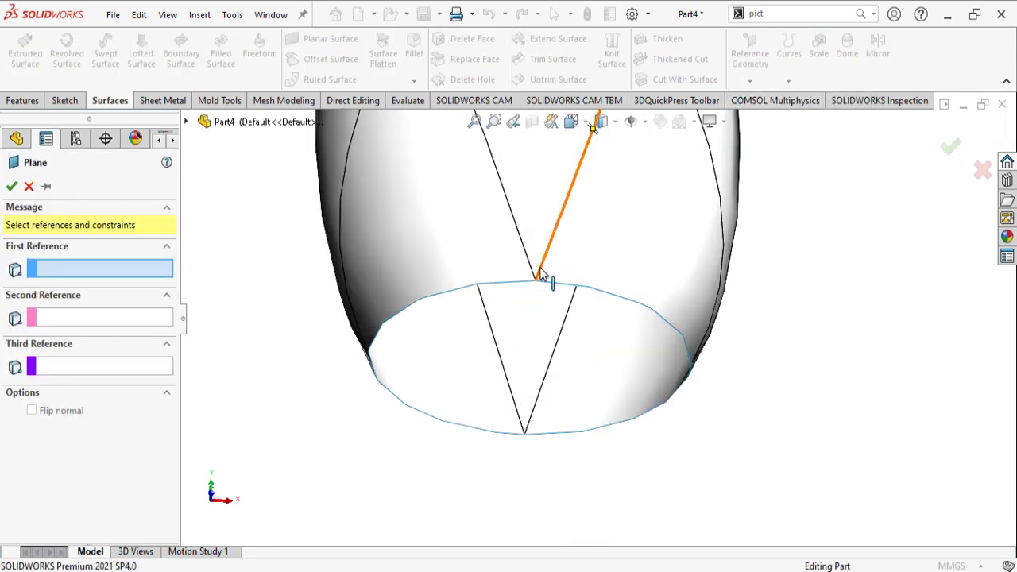
pyautogui.click(540, 274)
pyautogui.scroll(-3, 545, 290)
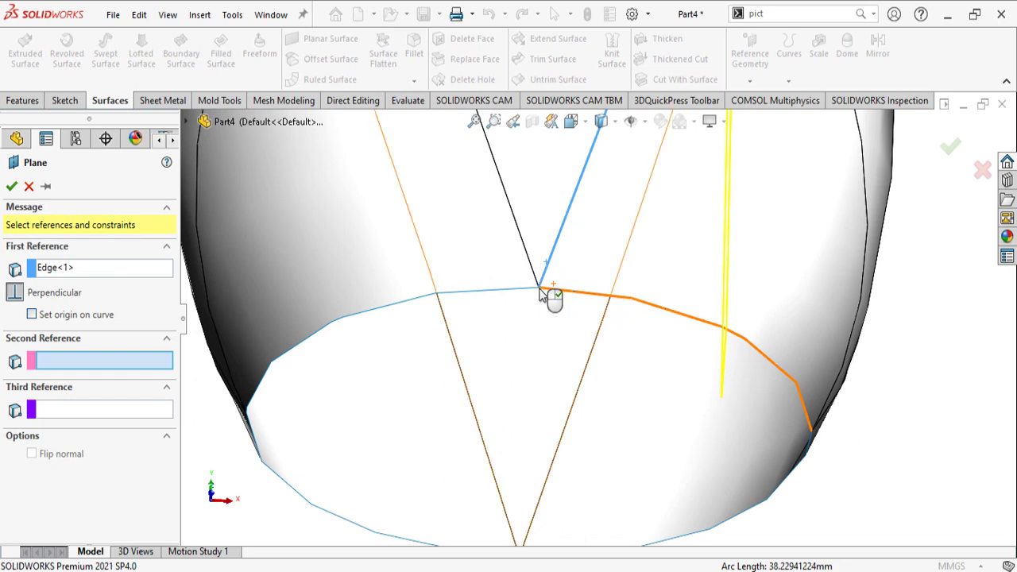
pyautogui.click(540, 287)
pyautogui.scroll(5, 541, 290)
pyautogui.moveTo(545, 296); pyautogui.dragTo(545, 376, button='middle')
pyautogui.press('Return')
# Create a reference plane perpendicular to the left-leaning split-line edge and coincident with the same front vertex on the base rim
pyautogui.click(749, 80)
pyautogui.click(758, 100)
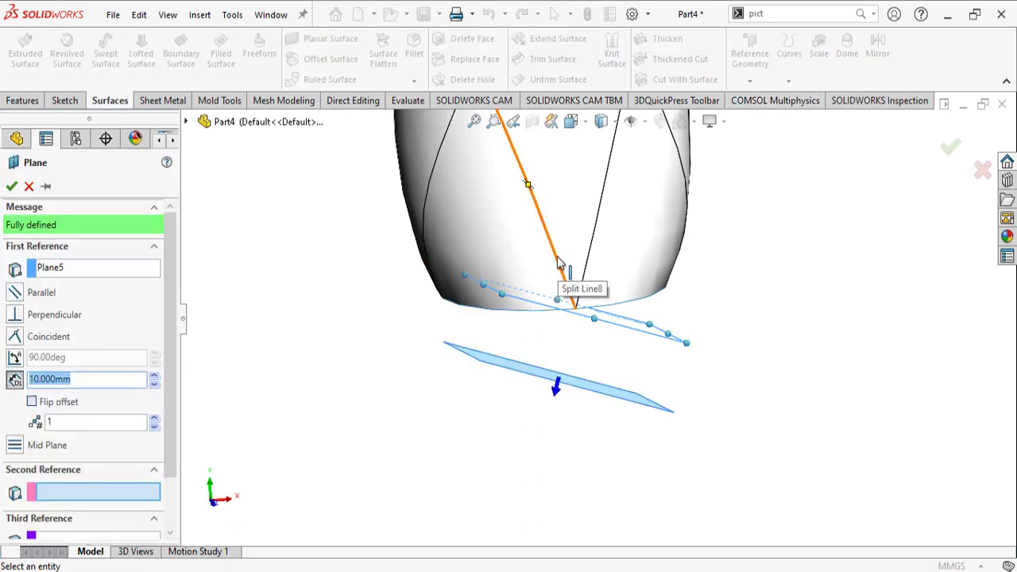
pyautogui.click(117, 274)
pyautogui.press('Delete')
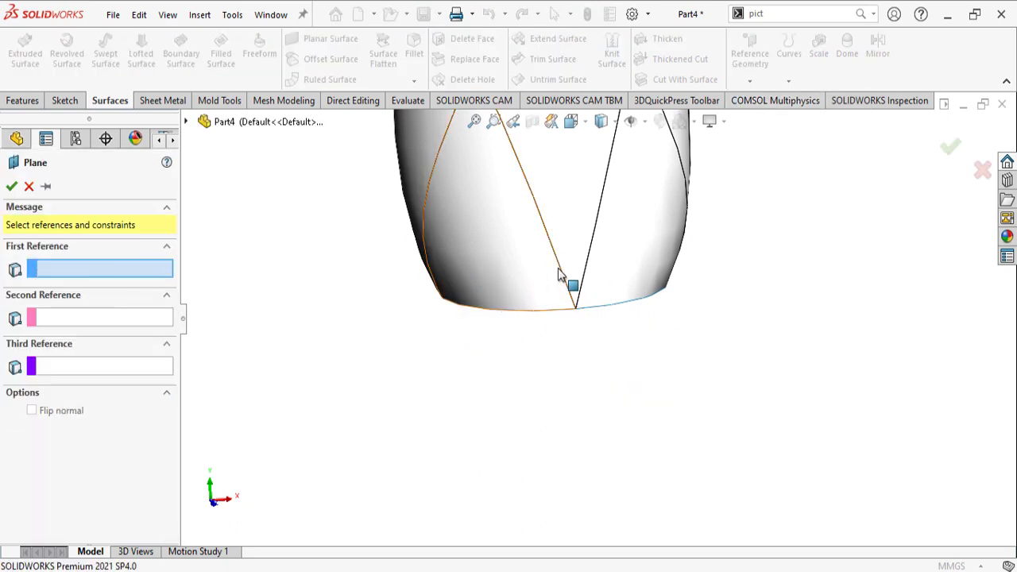
pyautogui.click(561, 271)
pyautogui.click(576, 310)
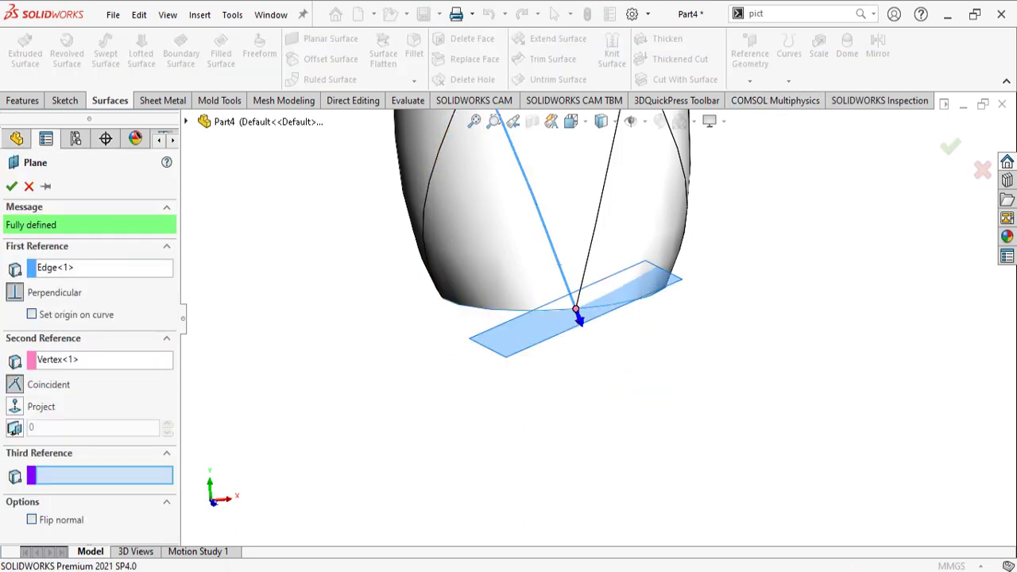
pyautogui.click(12, 186)
pyautogui.scroll(3, 587, 370)
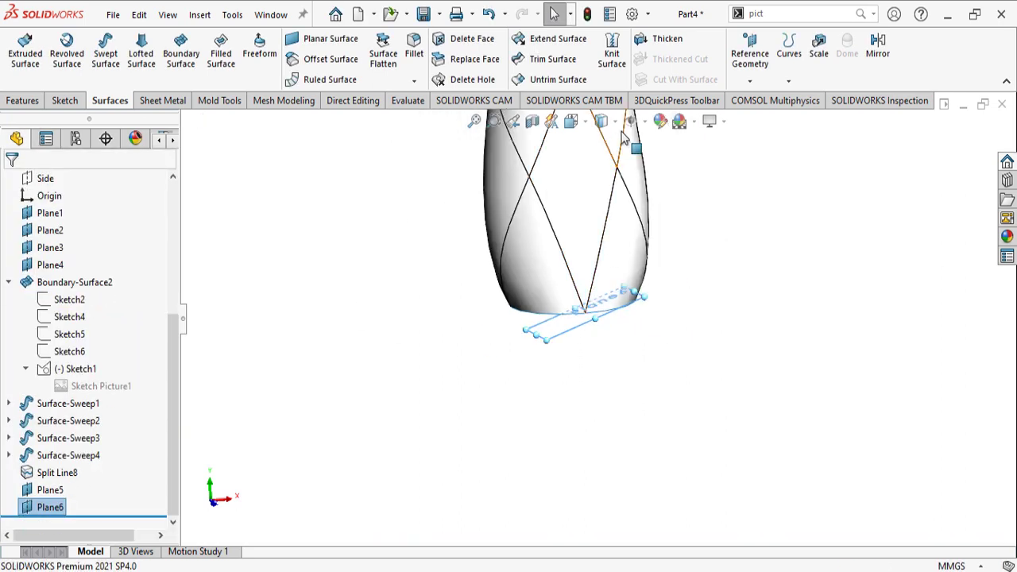
# Turn the display of reference planes back on and hide Plane4
pyautogui.click(714, 276)
pyautogui.click(645, 122)
pyautogui.click(633, 146)
pyautogui.rightClick(454, 334)
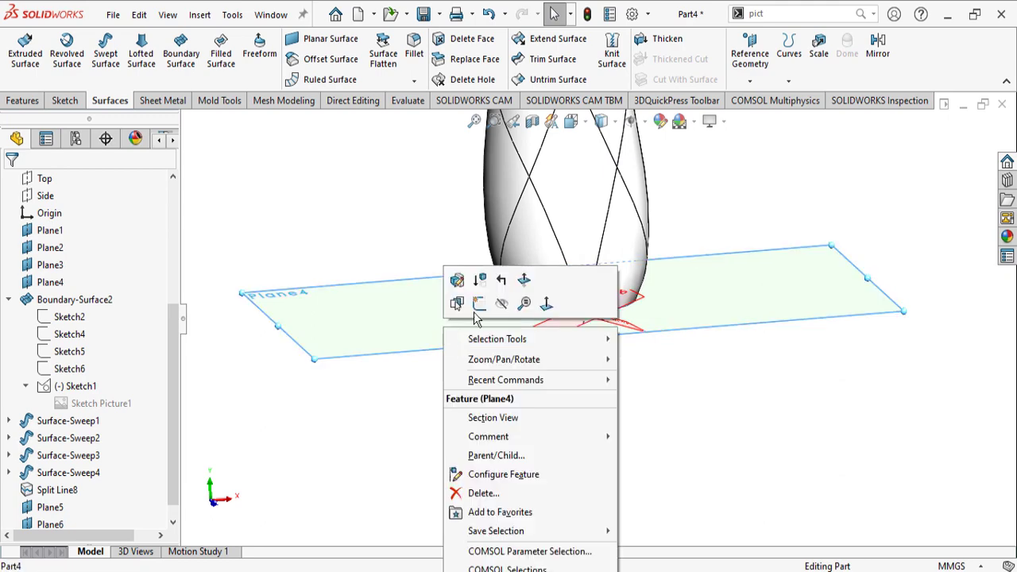
pyautogui.click(503, 305)
# Create a reference plane at the side vertex of the base rim, coincident with it and perpendicular to its right-leaning split-line edge
pyautogui.moveTo(581, 379); pyautogui.dragTo(618, 279, button='middle')
pyautogui.scroll(5, 546, 252)
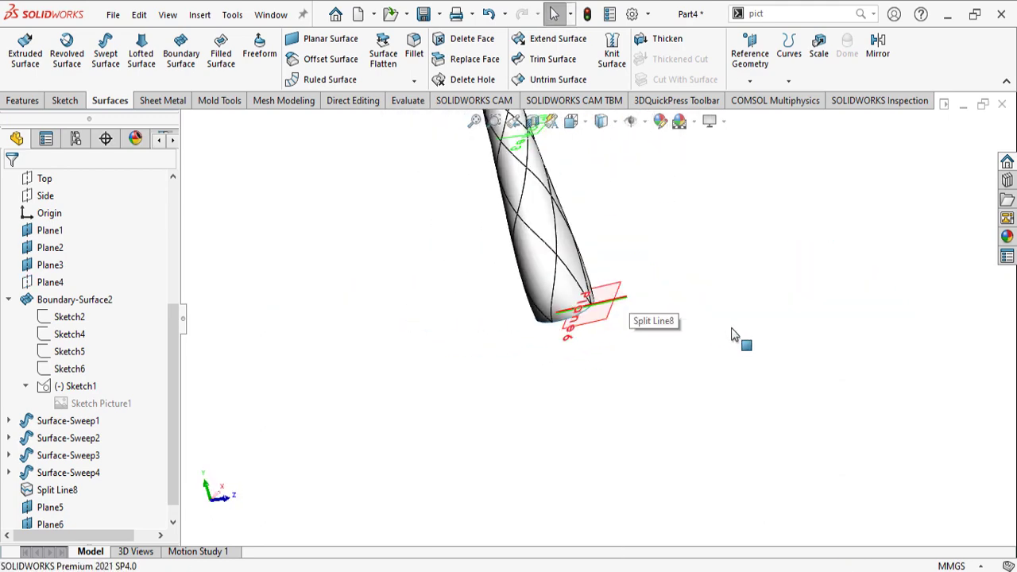
pyautogui.scroll(-5, 674, 305)
pyautogui.moveTo(604, 324); pyautogui.dragTo(559, 366, button='middle')
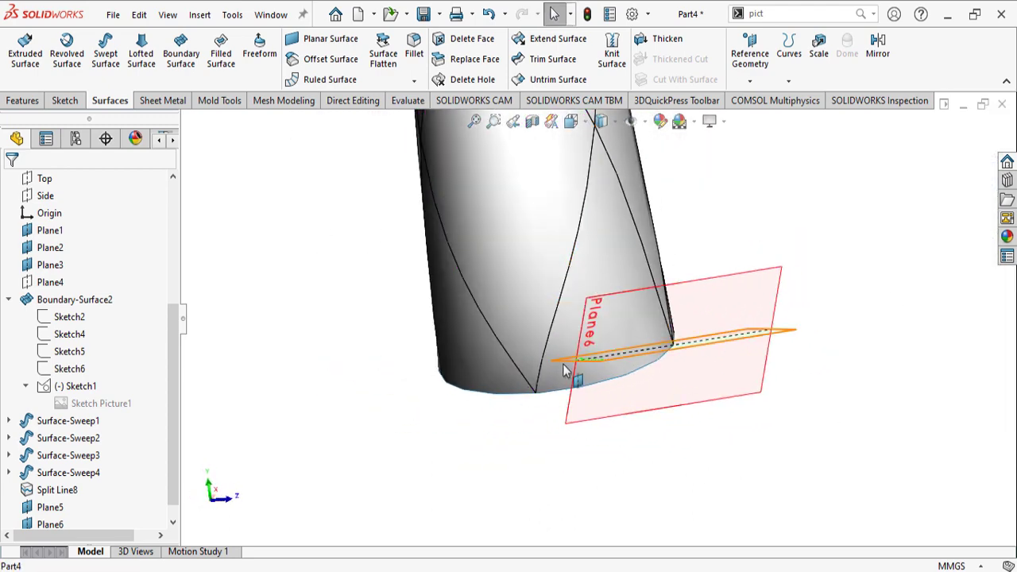
pyautogui.click(749, 80)
pyautogui.click(775, 130)
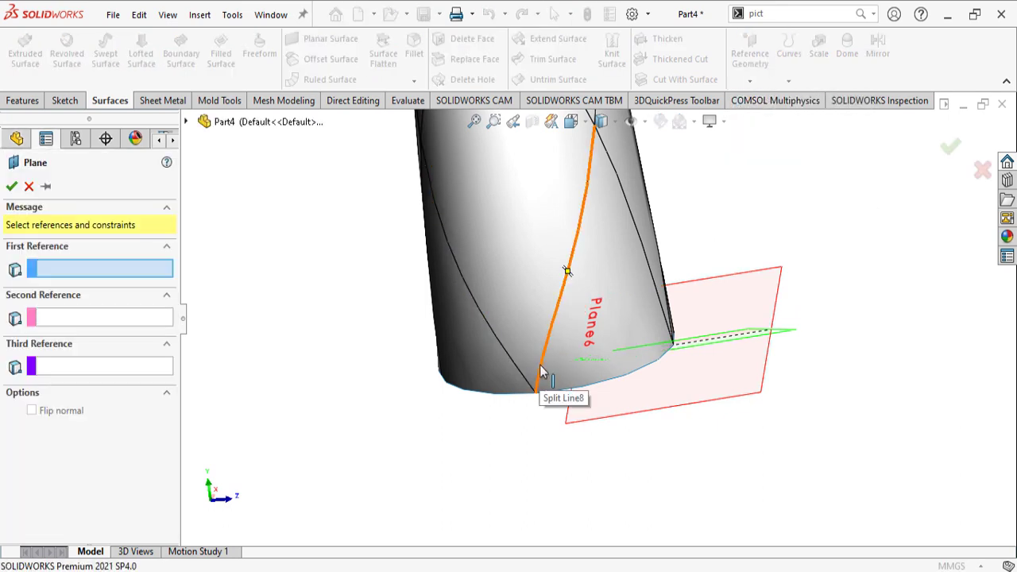
pyautogui.click(540, 371)
pyautogui.scroll(-2, 545, 388)
pyautogui.click(539, 392)
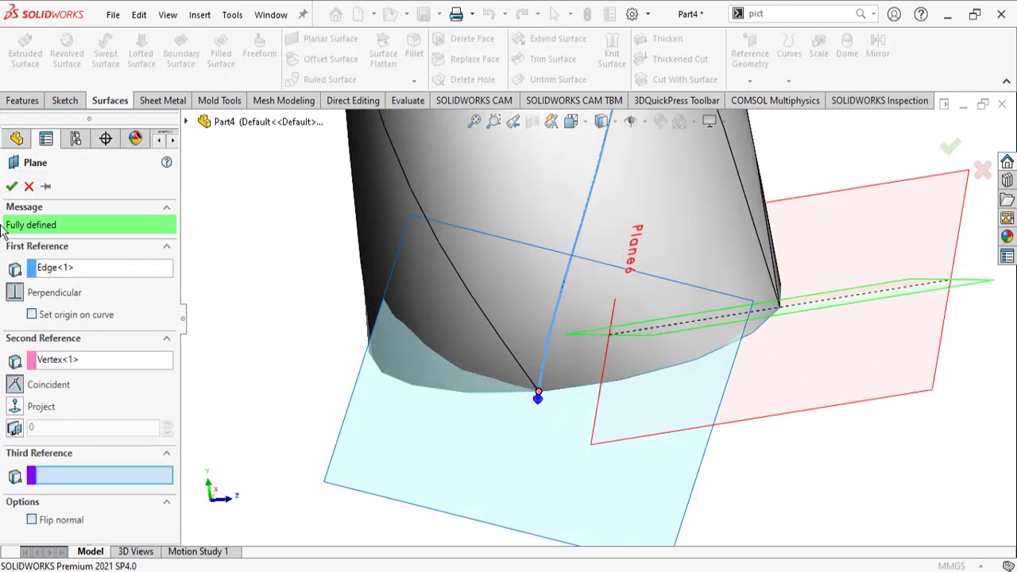
pyautogui.click(11, 187)
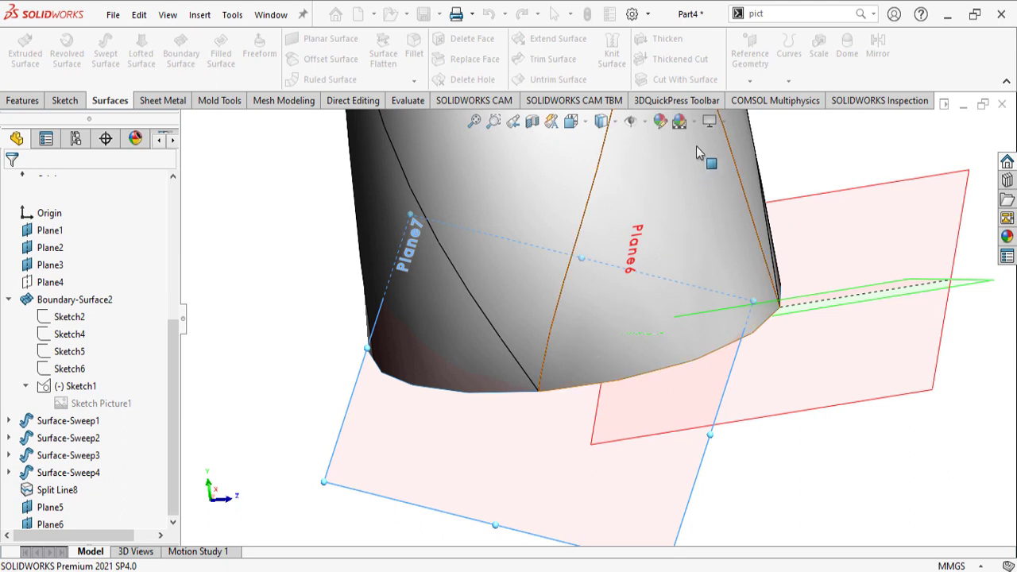
# Create a reference plane coincident with the same side rim vertex and perpendicular to its left-leaning split-line edge, removing Plane7 as a reference
pyautogui.click(755, 80)
pyautogui.click(761, 100)
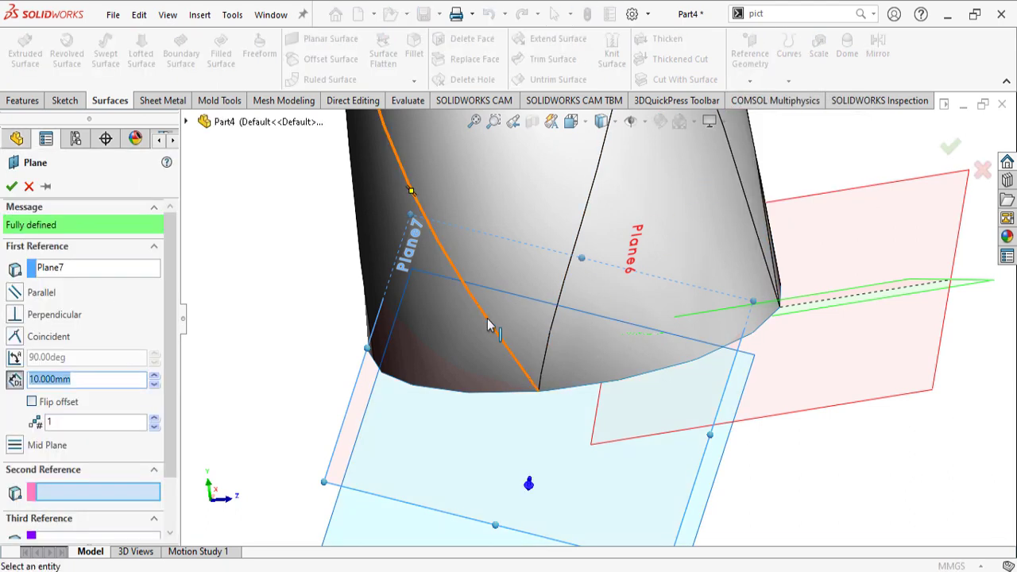
pyautogui.click(523, 393)
pyautogui.rightClick(97, 280)
pyautogui.click(76, 291)
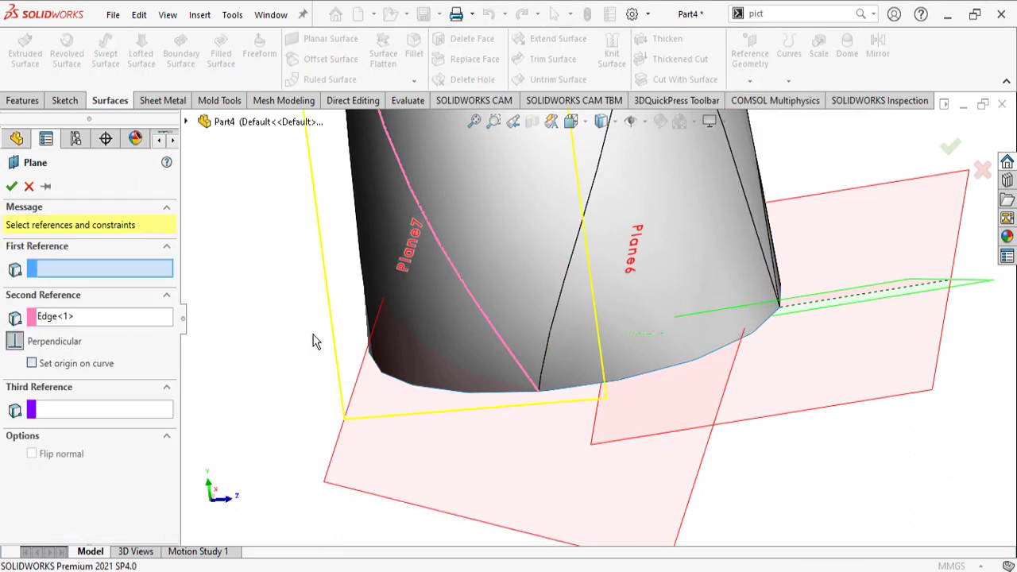
pyautogui.click(540, 394)
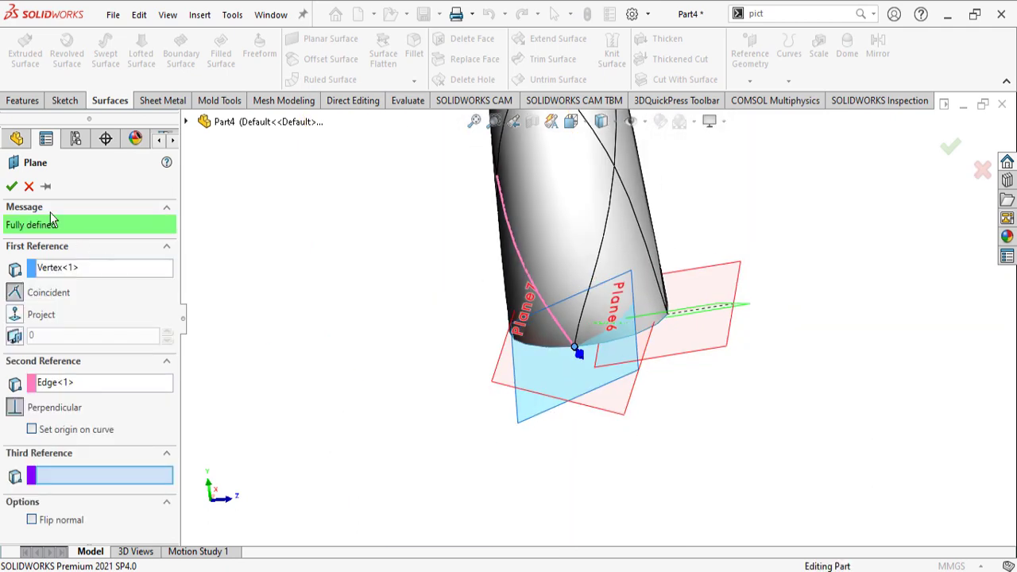
pyautogui.click(11, 186)
# Create a reference plane at the next base rim vertex, coincident with it and perpendicular to its right-leaning split-line edge
pyautogui.moveTo(504, 411); pyautogui.dragTo(513, 363, button='middle')
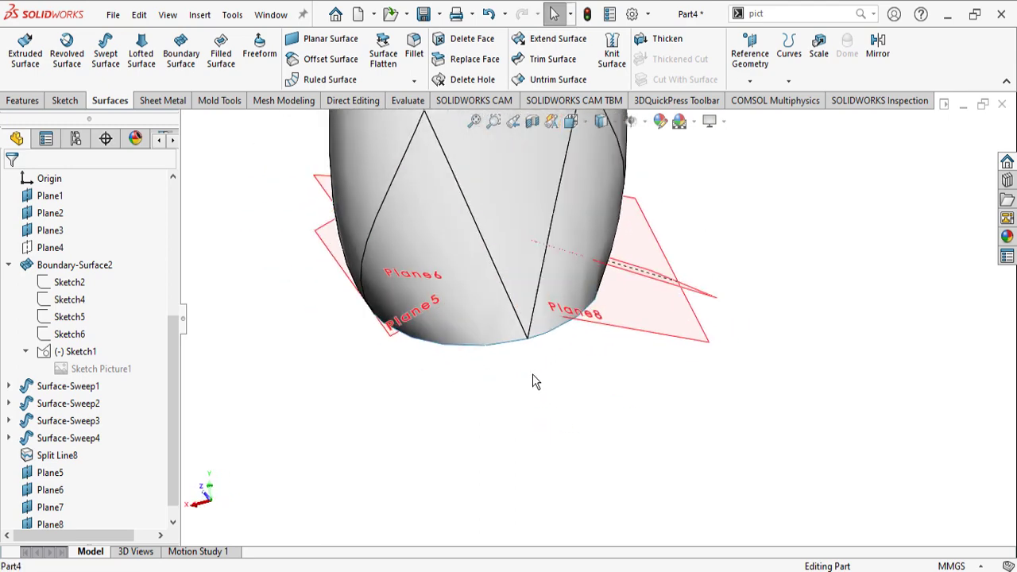
pyautogui.click(750, 56)
pyautogui.click(804, 100)
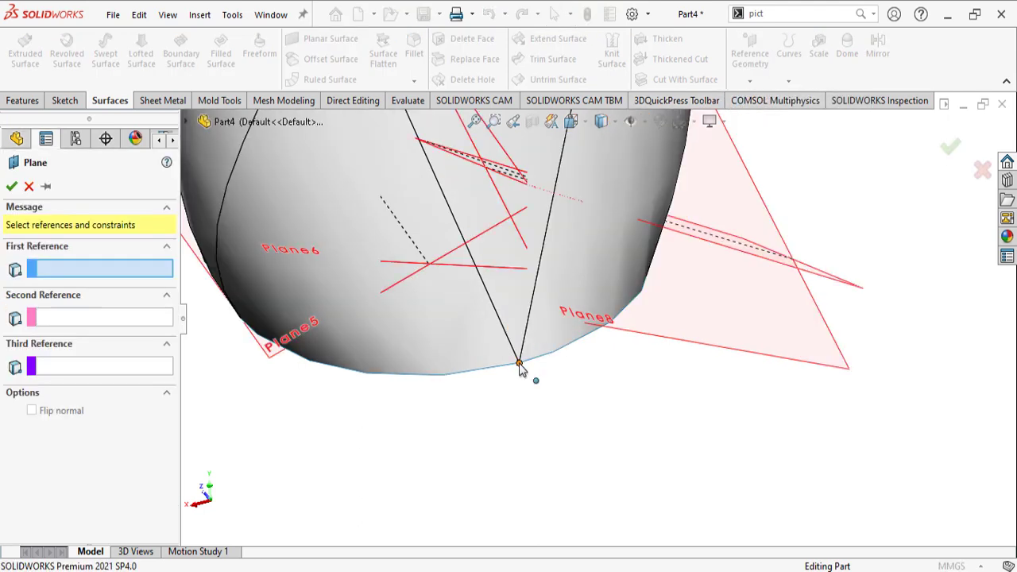
pyautogui.click(519, 361)
pyautogui.click(506, 333)
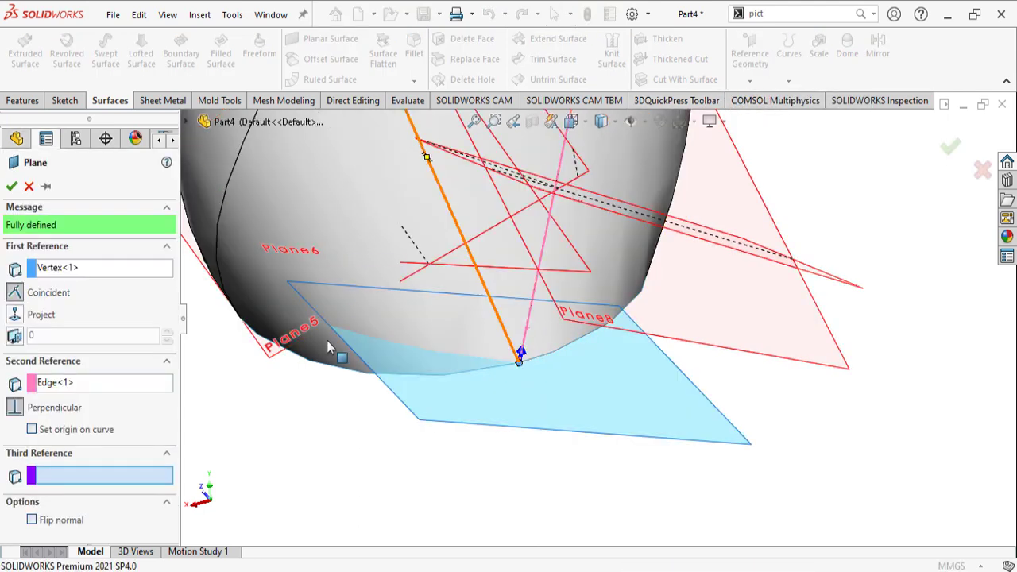
pyautogui.click(12, 186)
# Create a reference plane perpendicular to the left-leaning split-line edge and coincident with the same base rim vertex as Plane9
pyautogui.click(750, 56)
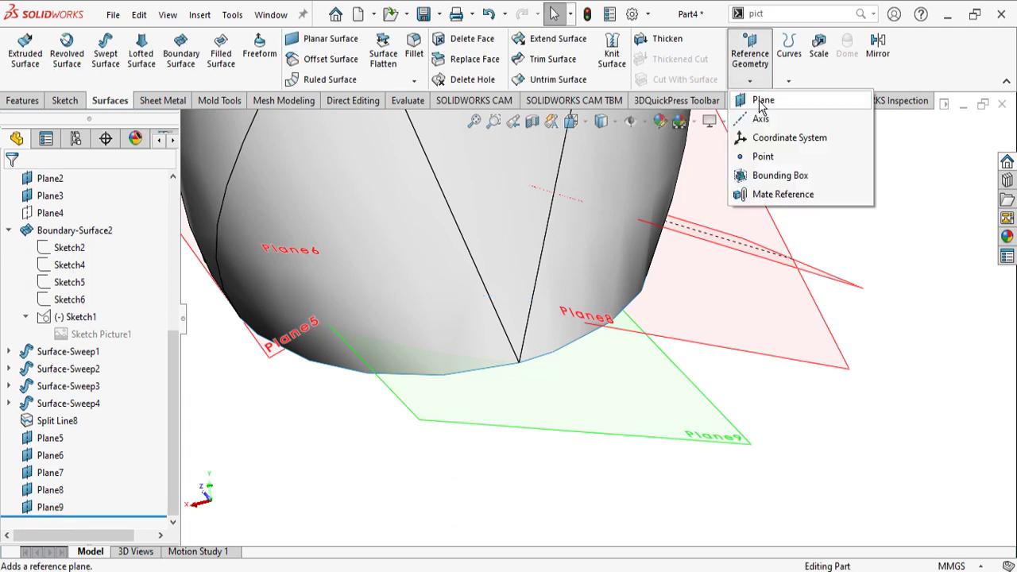
pyautogui.click(763, 102)
pyautogui.click(522, 367)
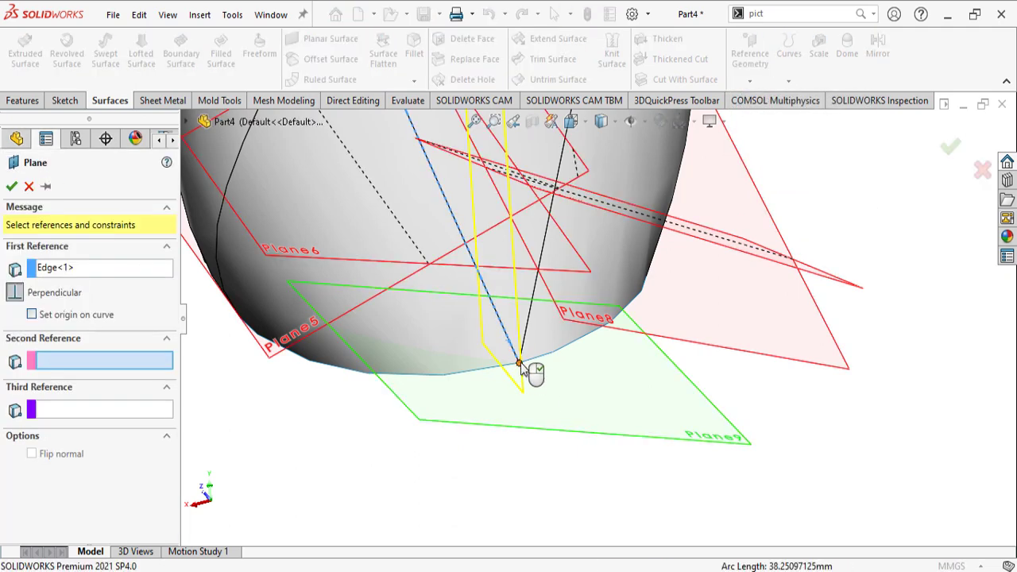
pyautogui.click(520, 364)
pyautogui.click(12, 188)
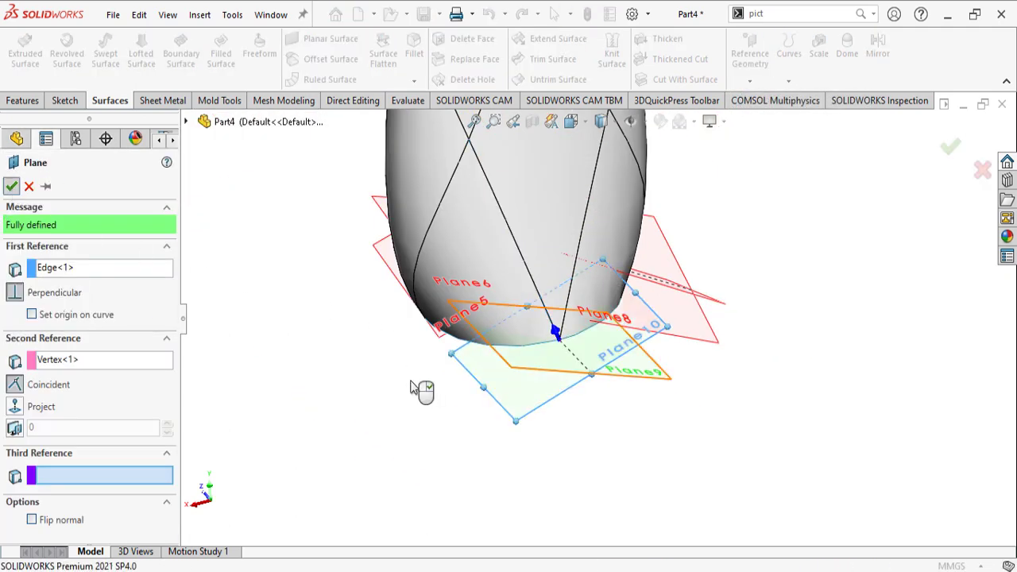
# Create a reference plane at the remaining base rim vertex, perpendicular to its left-leaning split-line edge and coincident with the vertex
pyautogui.moveTo(390, 376); pyautogui.dragTo(481, 413, button='middle')
pyautogui.scroll(-2, 432, 308)
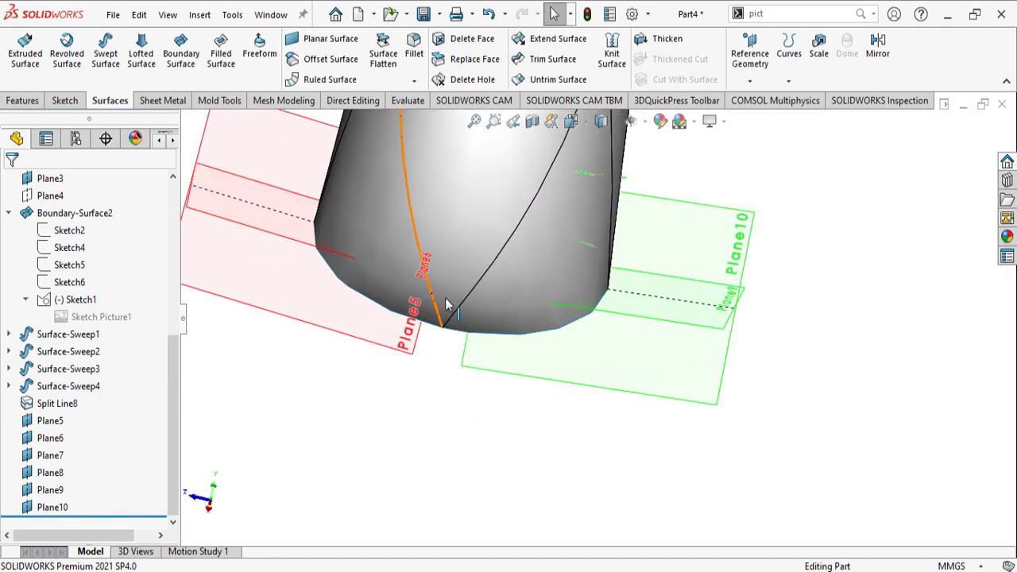
pyautogui.click(750, 80)
pyautogui.click(762, 100)
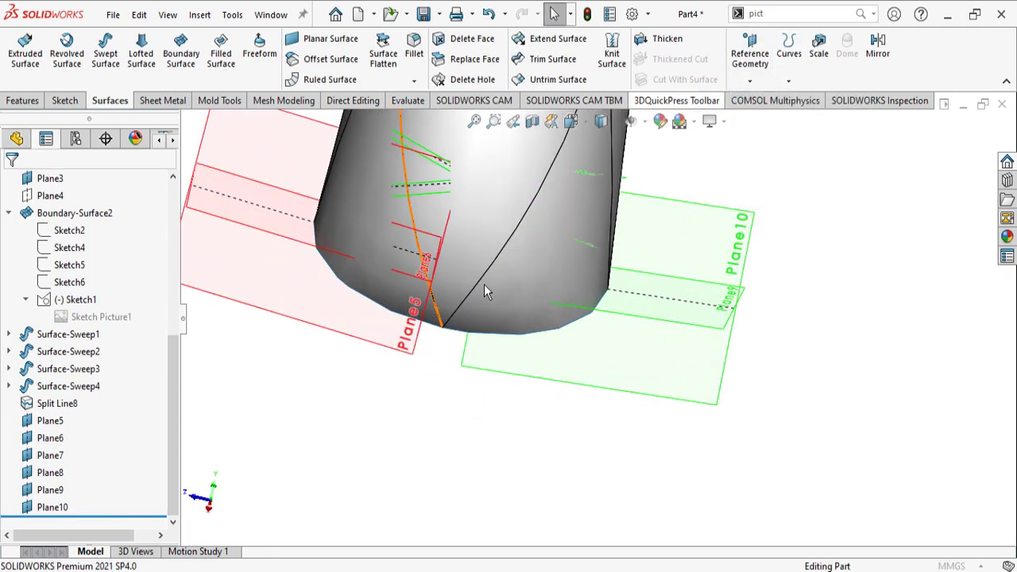
pyautogui.click(441, 316)
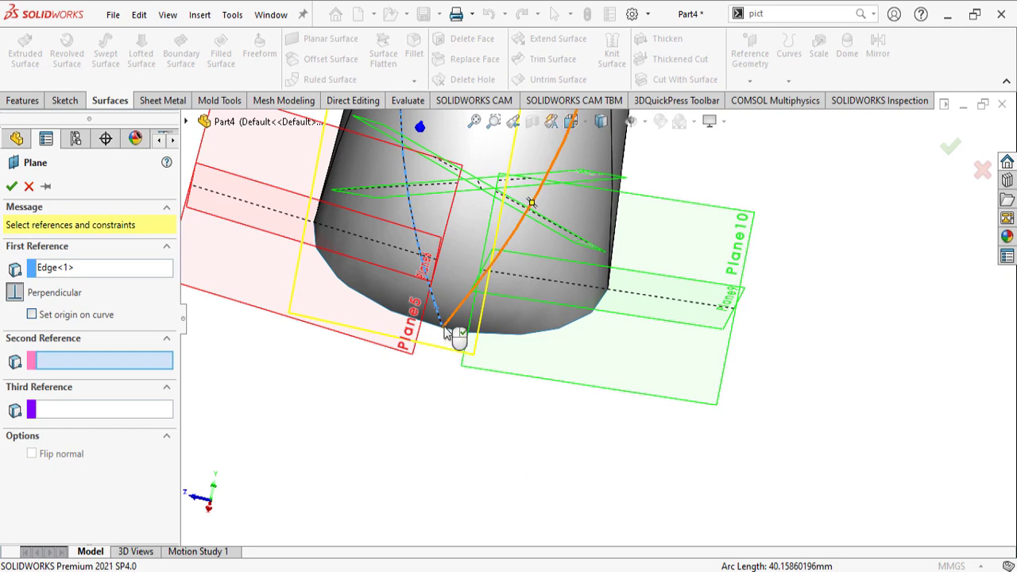
pyautogui.click(442, 331)
pyautogui.click(11, 186)
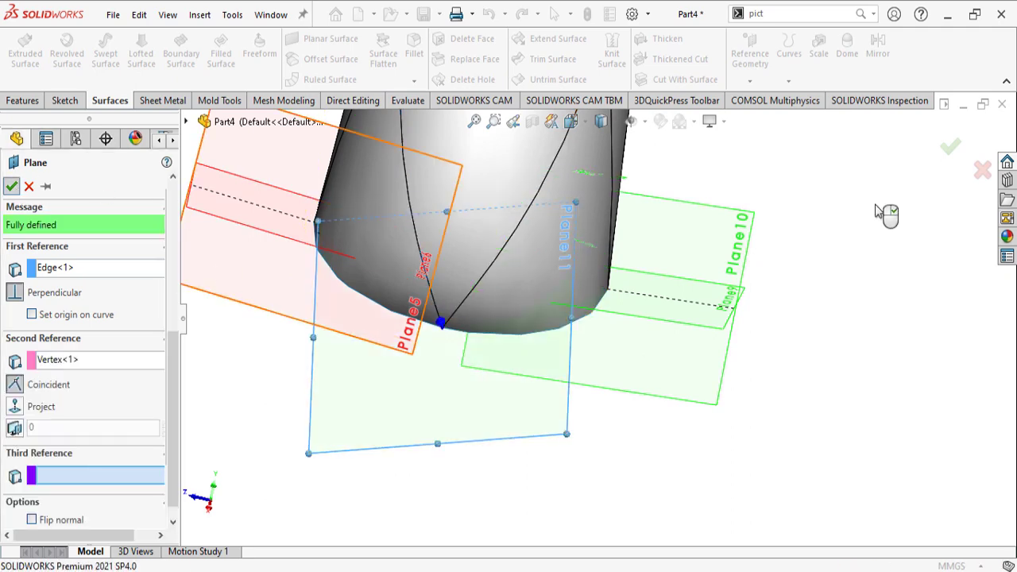
# Create a reference plane perpendicular to the right-leaning split-line edge and coincident with the same rim vertex as Plane11
pyautogui.click(750, 79)
pyautogui.click(762, 100)
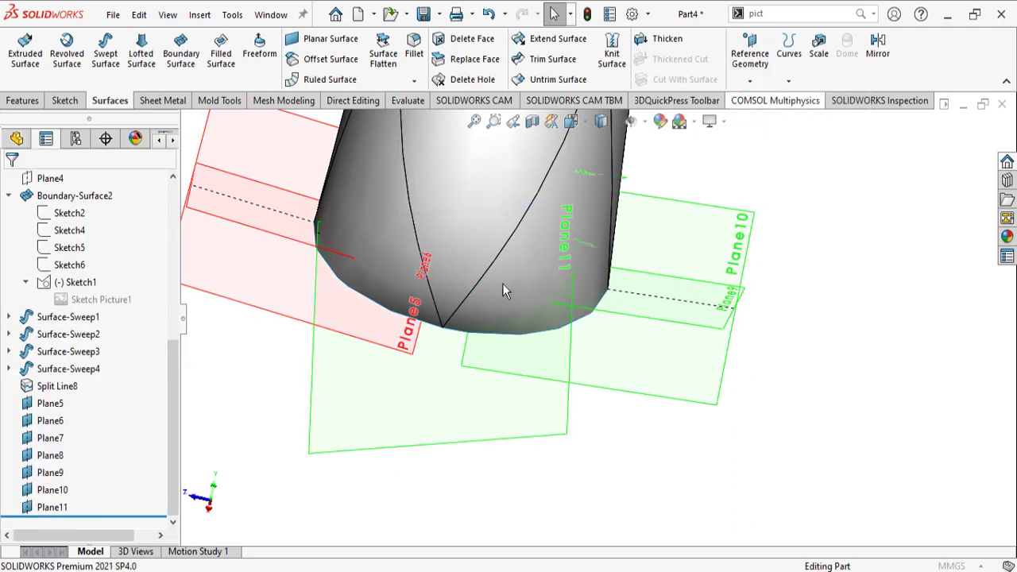
pyautogui.click(455, 311)
pyautogui.click(443, 330)
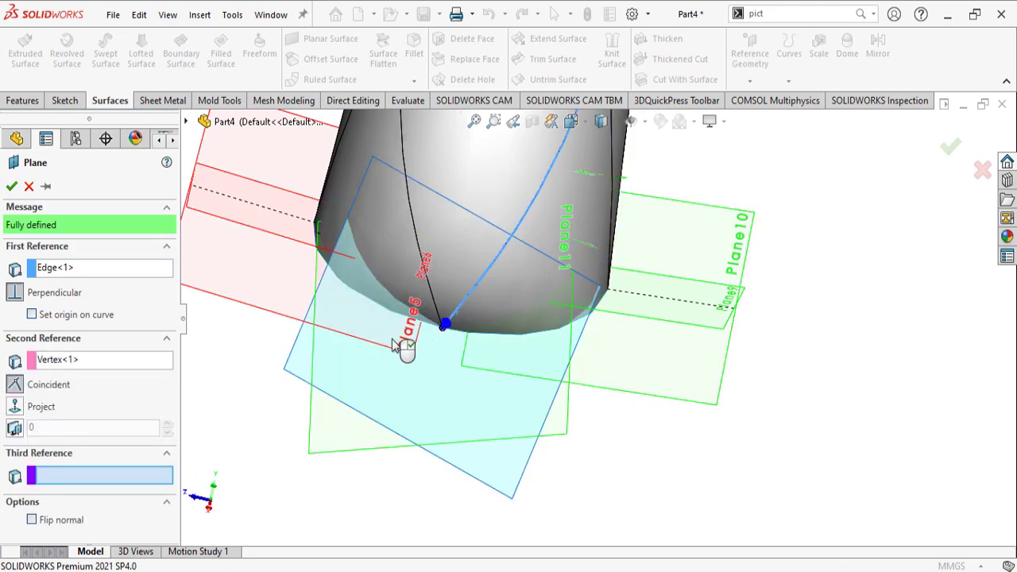
pyautogui.click(11, 186)
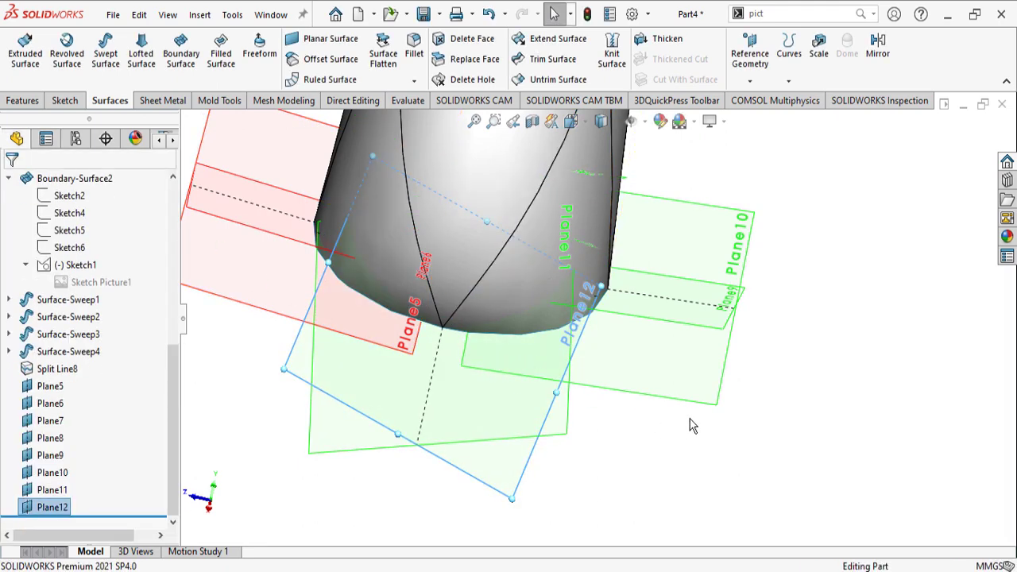
# Hide Plane6 through Plane12 together, leaving Plane5 shown at the base
pyautogui.scroll(5, 591, 387)
pyautogui.moveTo(591, 387)
pyautogui.mouseDown(button='middle')
pyautogui.moveTo(587, 425)
pyautogui.moveTo(578, 386)
pyautogui.mouseUp(button='middle')
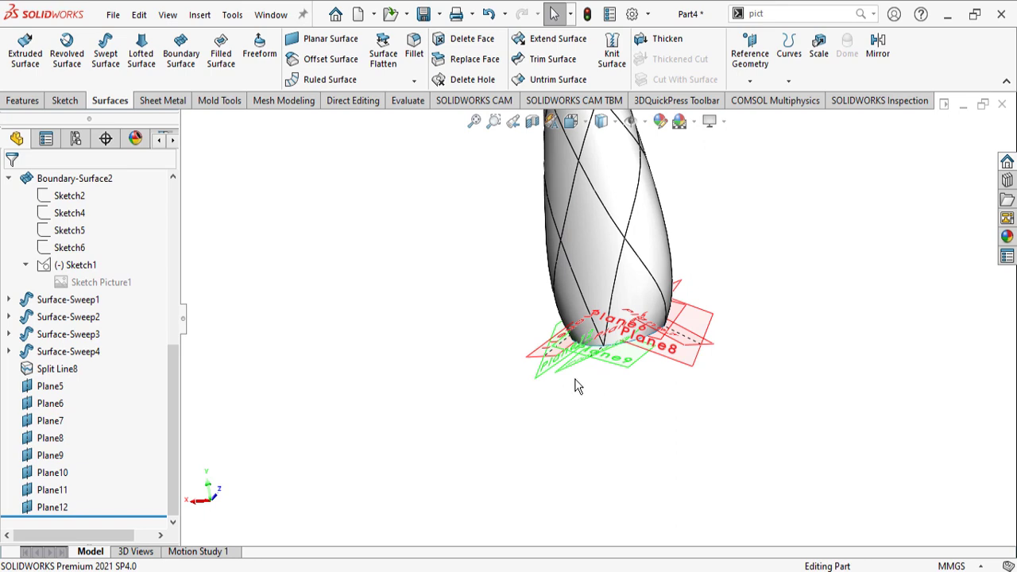
pyautogui.click(50, 405)
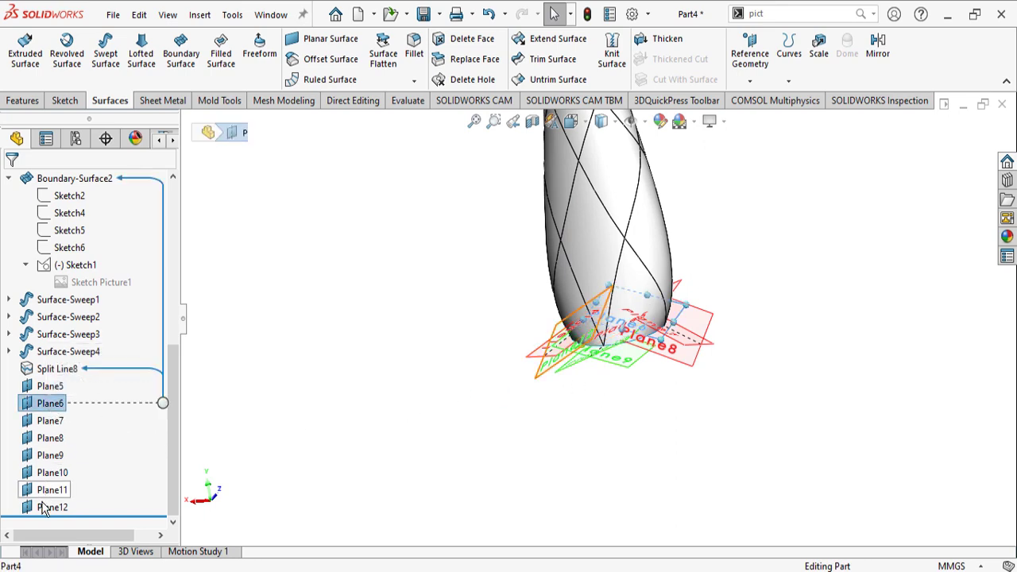
pyautogui.keyDown('shift'); pyautogui.click(50, 507); pyautogui.keyUp('shift')
pyautogui.click(51, 452)
# Start a sketch on Plane5 and draw a circle of about 3.9 mm radius centred on the base rim vertex
pyautogui.moveTo(720, 362); pyautogui.dragTo(540, 404, button='middle')
pyautogui.scroll(-5, 681, 349)
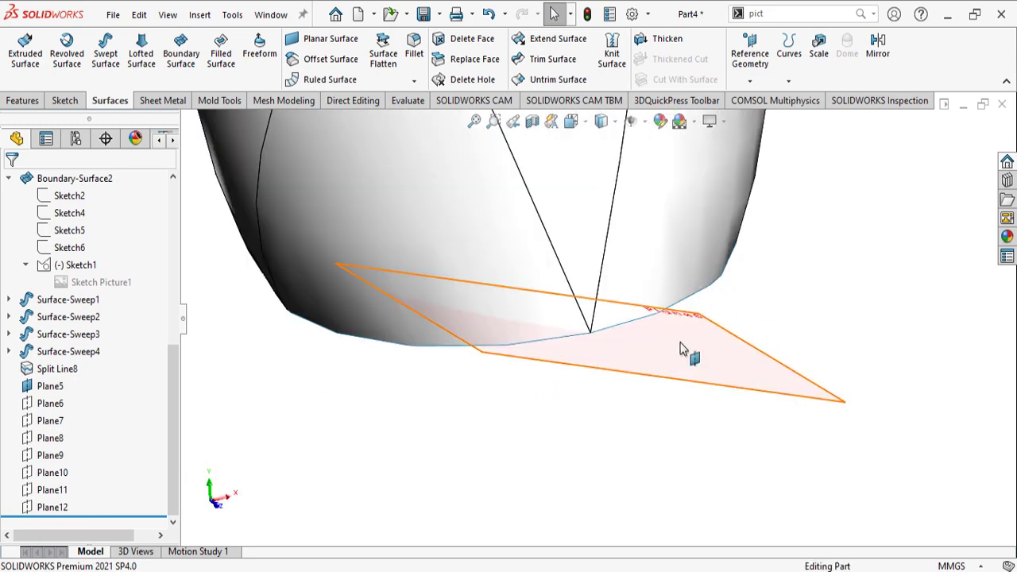
pyautogui.rightClick(681, 350)
pyautogui.click(716, 303)
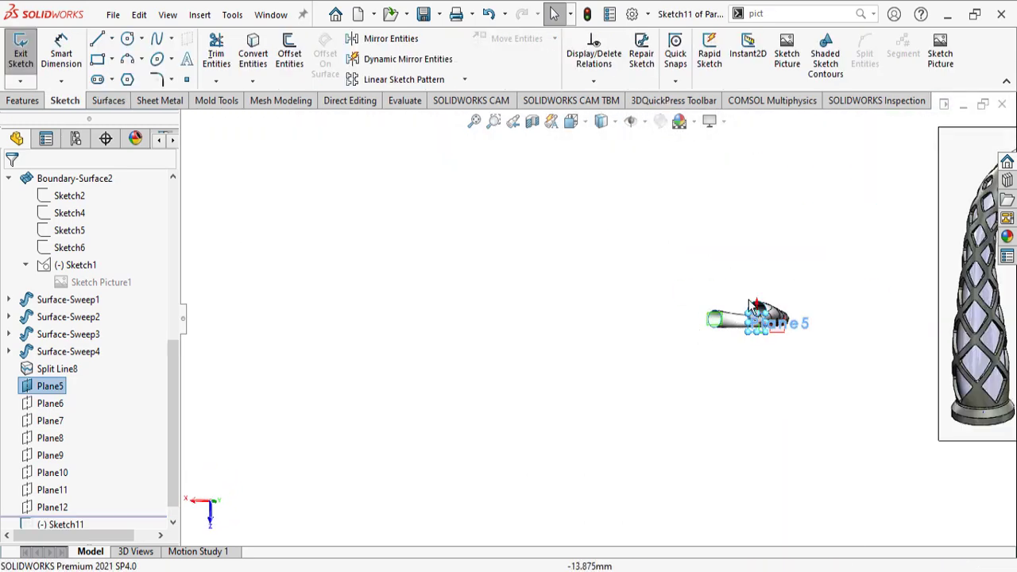
pyautogui.moveTo(696, 482); pyautogui.dragTo(583, 504, button='middle')
pyautogui.scroll(-7, 583, 504)
pyautogui.moveTo(815, 391); pyautogui.dragTo(781, 374, button='right')
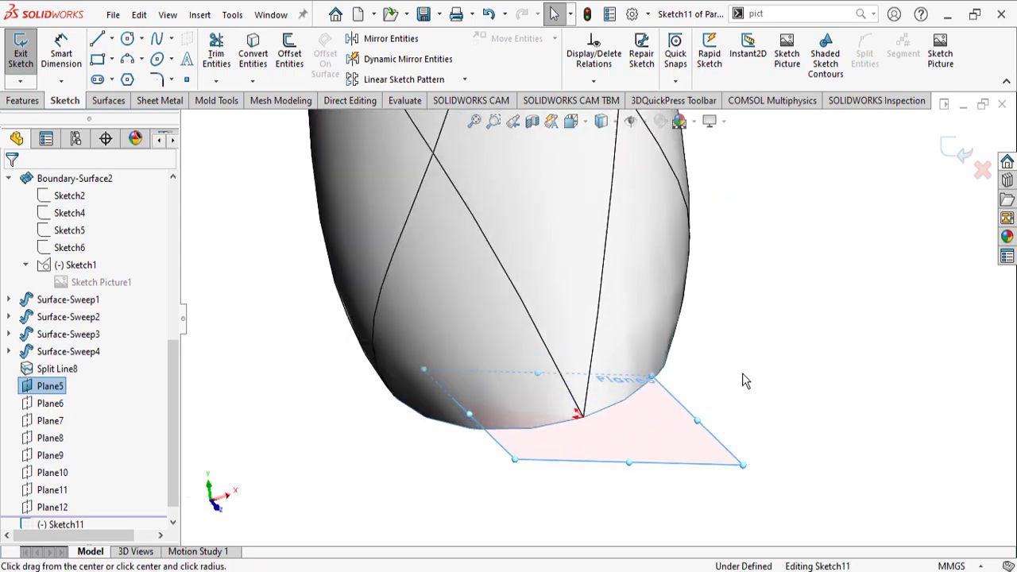
pyautogui.scroll(-3, 593, 440)
pyautogui.click(575, 397)
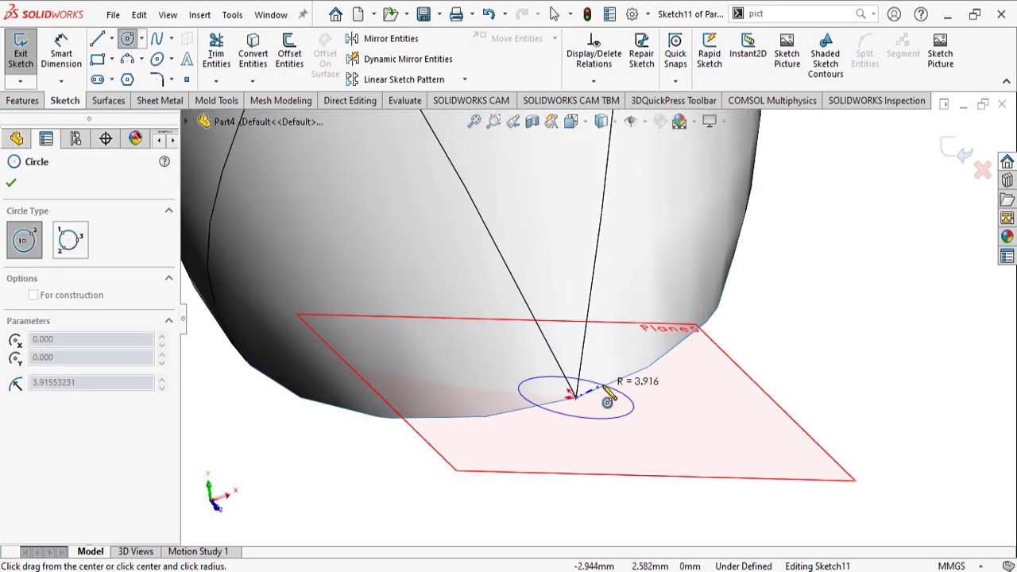
pyautogui.click(608, 399)
# Check the lattice bar thickness in the reference picture and dimension the Plane5 circle's diameter to 4 mm
pyautogui.scroll(10, 667, 405)
pyautogui.scroll(-5, 791, 290)
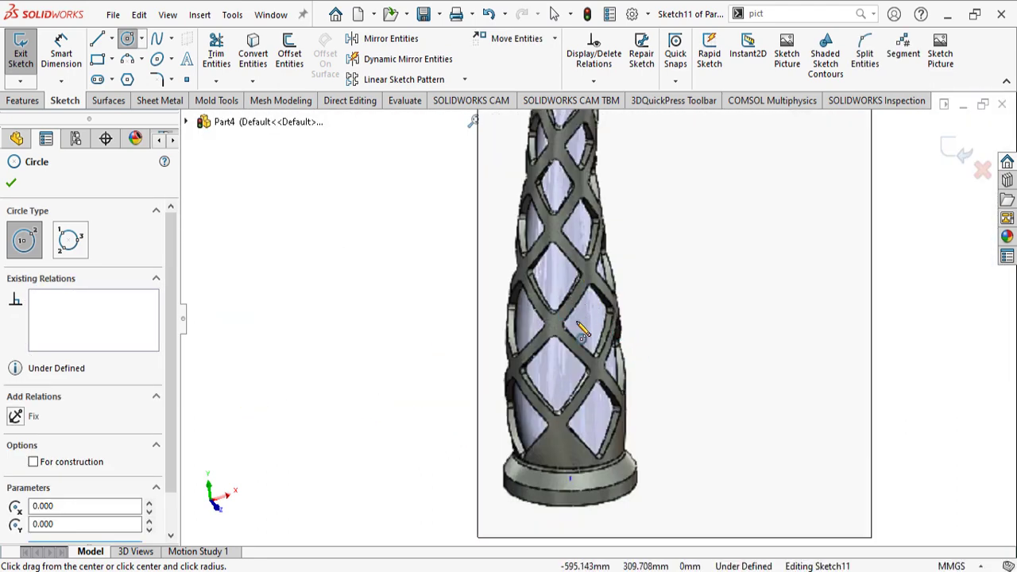
pyautogui.scroll(6, 408, 405)
pyautogui.scroll(-10, 400, 345)
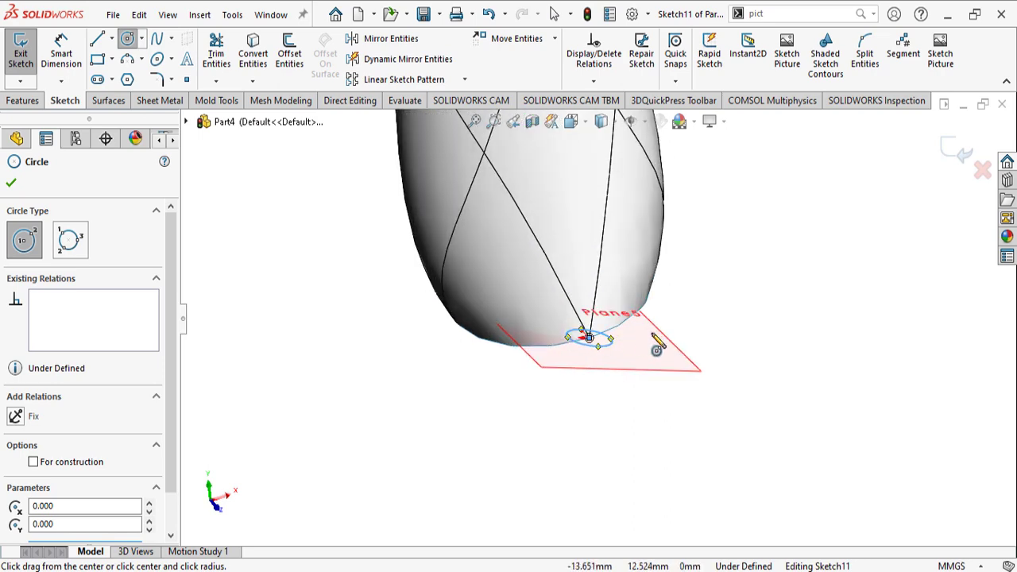
pyautogui.scroll(-5, 642, 377)
pyautogui.moveTo(627, 422); pyautogui.dragTo(580, 306, button='right')
pyautogui.click(565, 294)
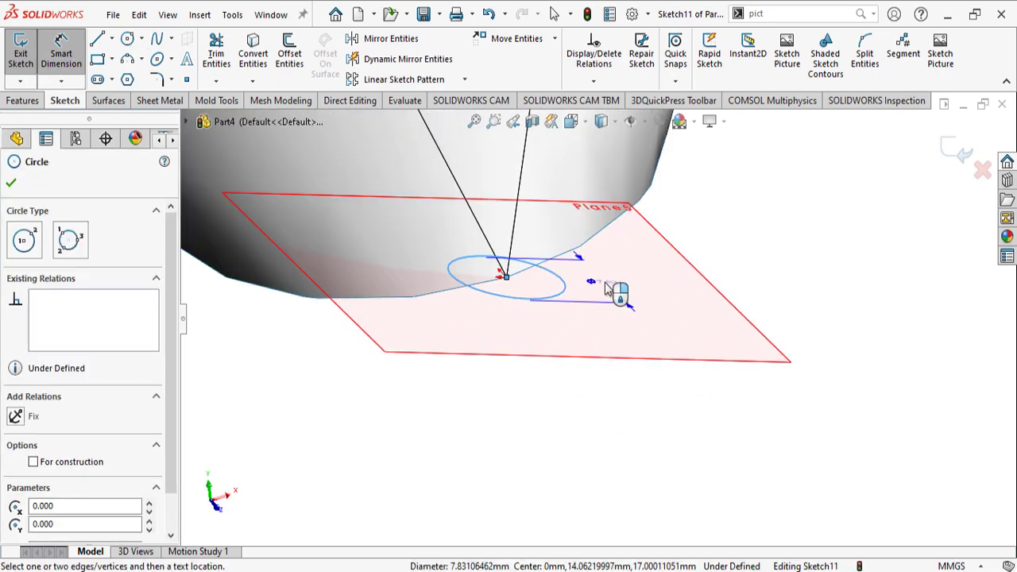
pyautogui.click(612, 296)
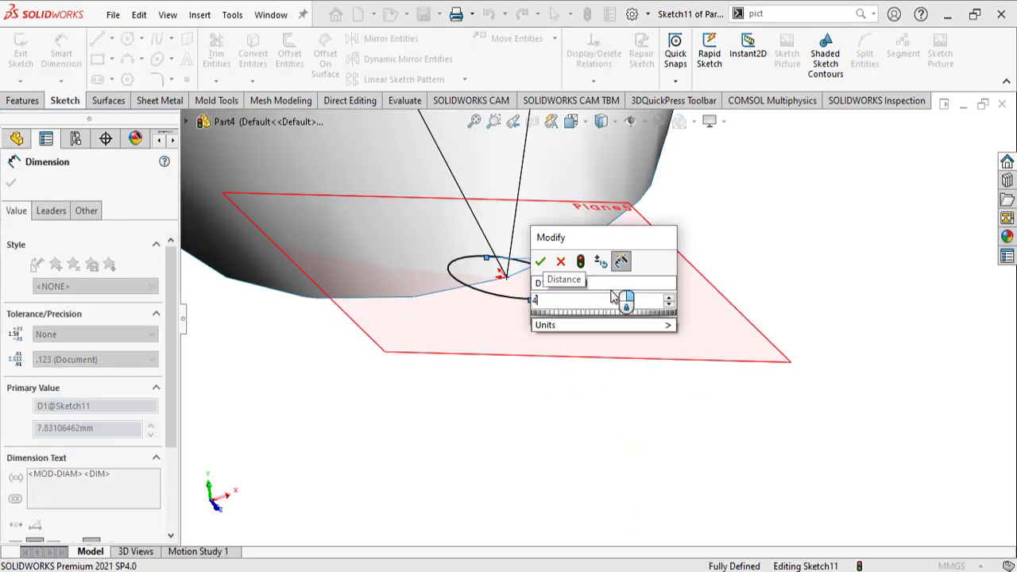
pyautogui.click(474, 121)
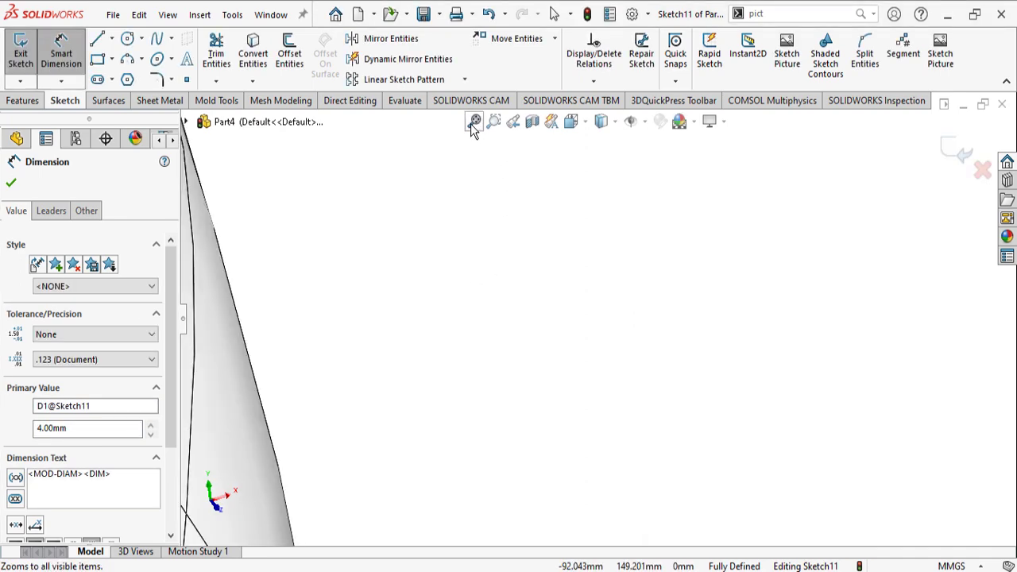
pyautogui.scroll(-10, 477, 381)
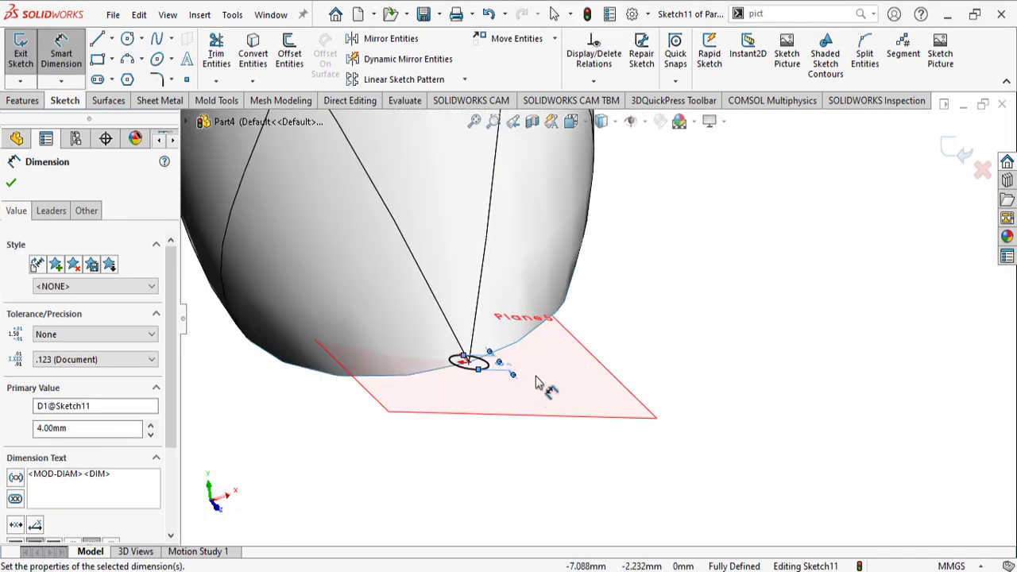
pyautogui.moveTo(450, 352); pyautogui.dragTo(284, 308, button='middle')
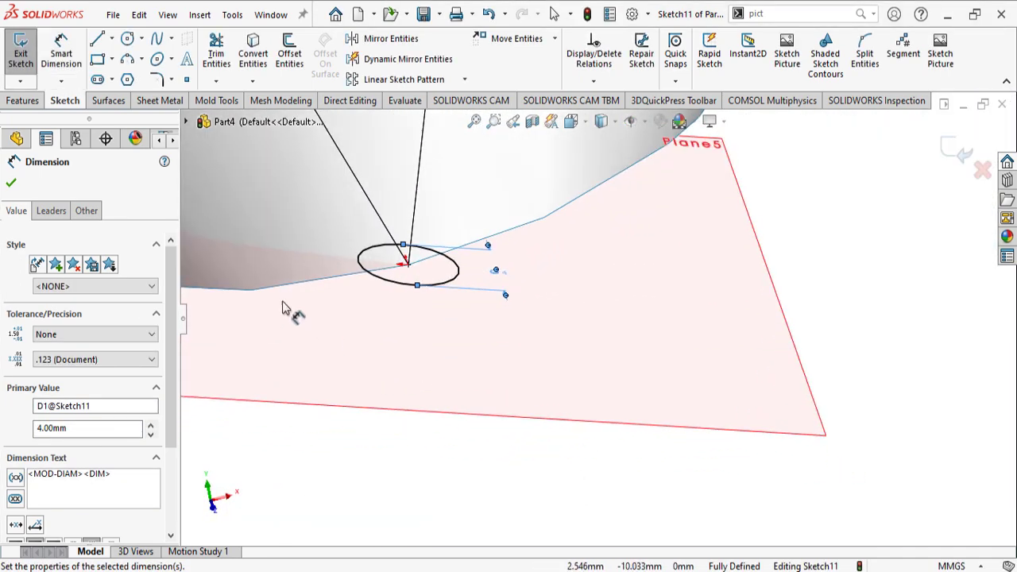
pyautogui.click(12, 184)
pyautogui.press('z')
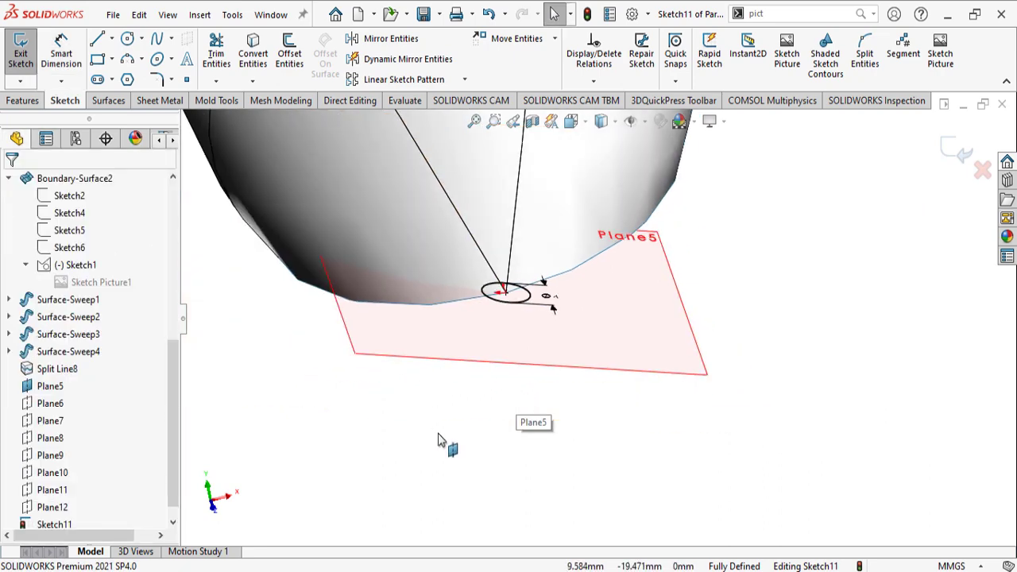
# Exit the circle sketch and hide Plane5
pyautogui.rightClick(442, 359)
pyautogui.click(947, 147)
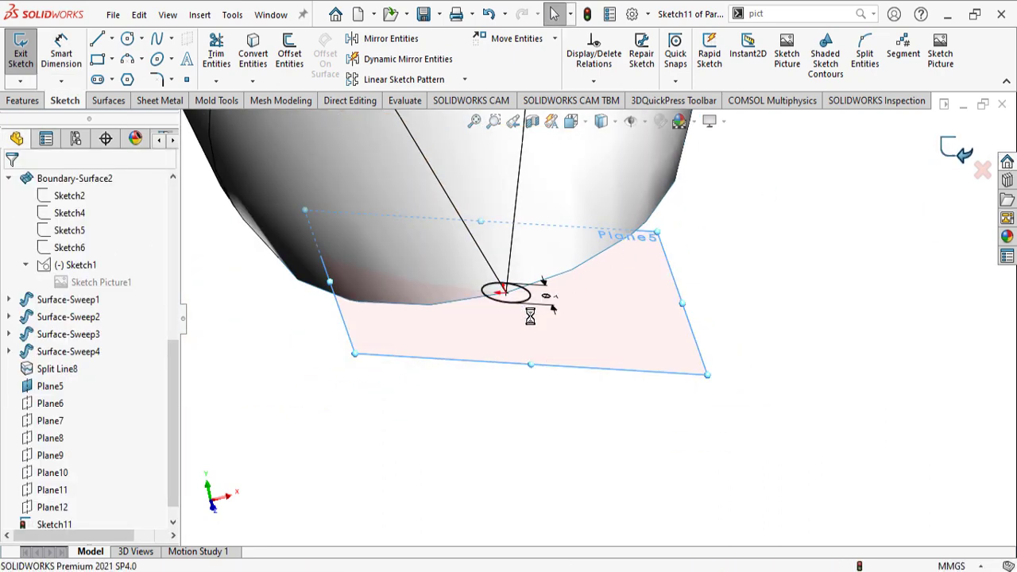
pyautogui.rightClick(491, 326)
pyautogui.click(544, 306)
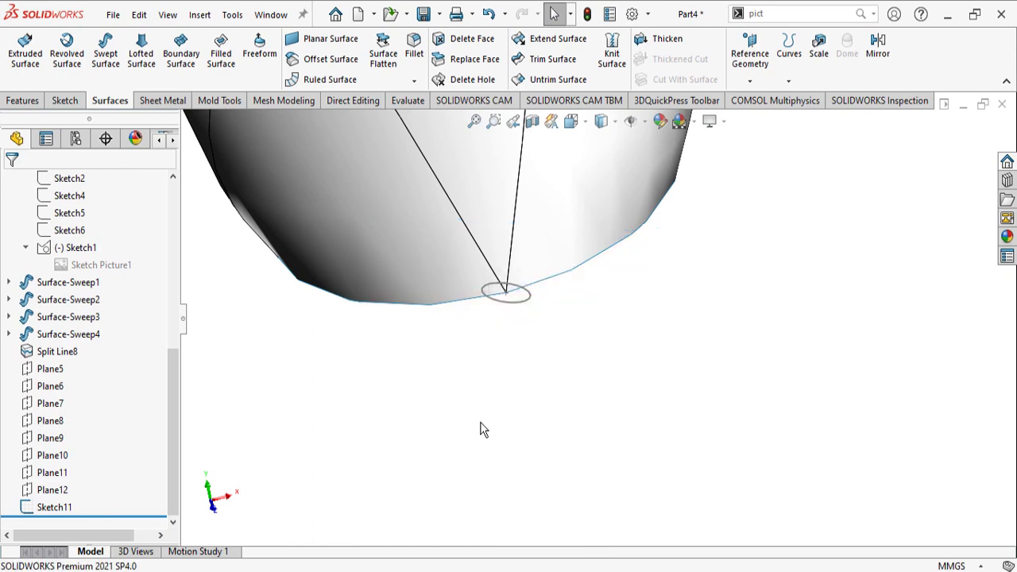
# Start a sketch on Plane6 and turn on the display of that plane
pyautogui.click(49, 386)
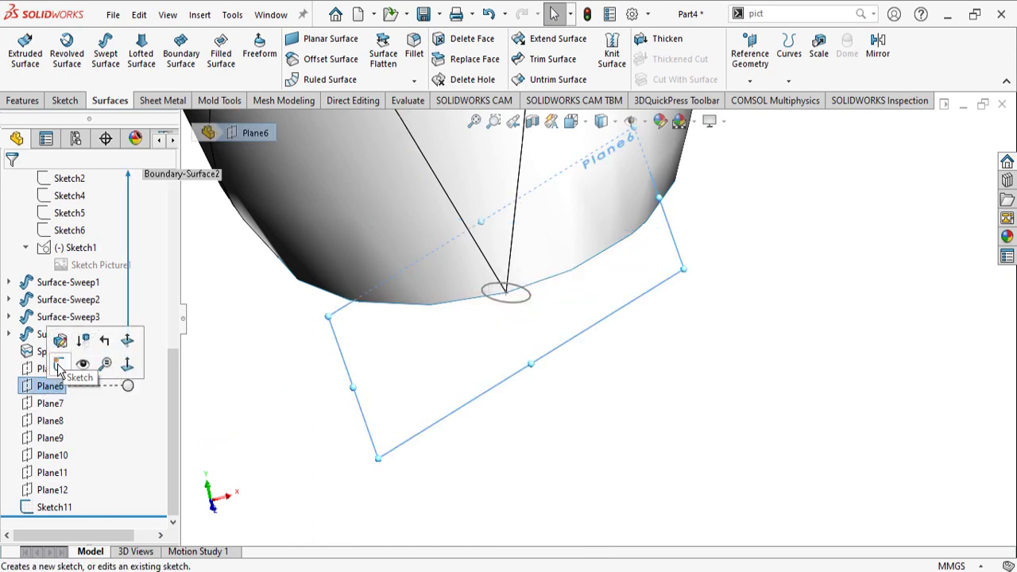
pyautogui.click(60, 365)
pyautogui.rightClick(32, 394)
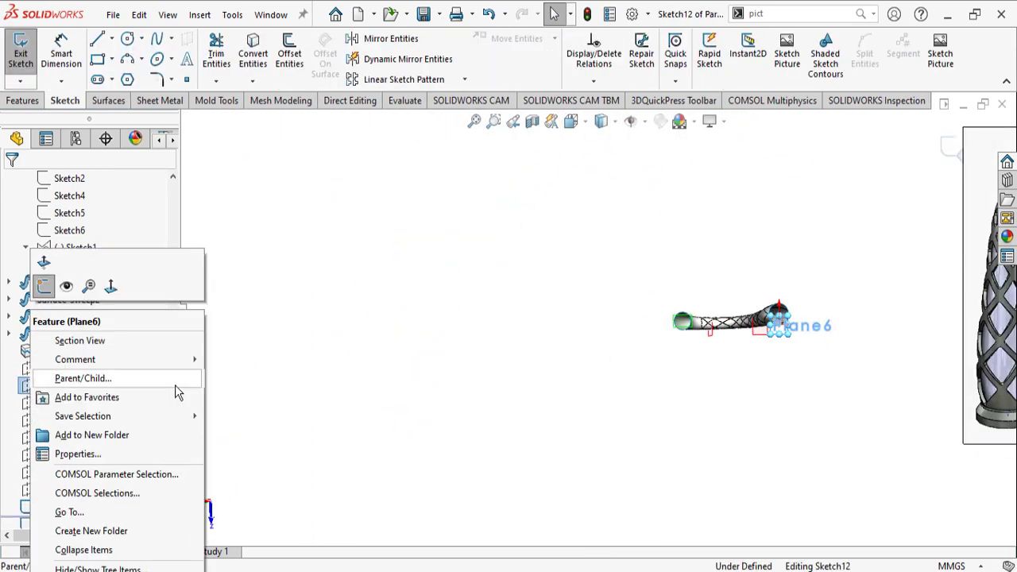
pyautogui.click(492, 411)
pyautogui.scroll(-6, 738, 324)
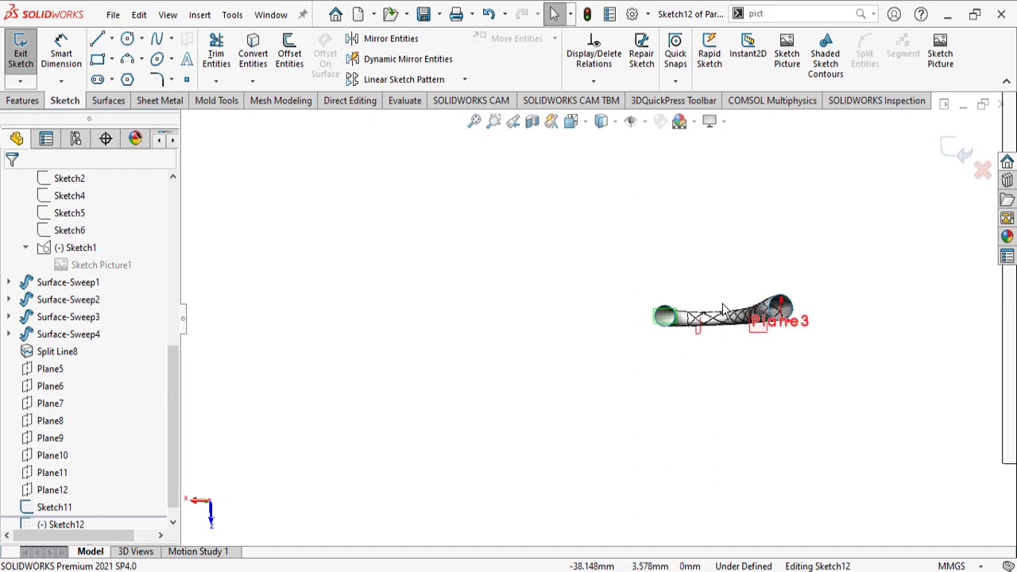
pyautogui.rightClick(50, 387)
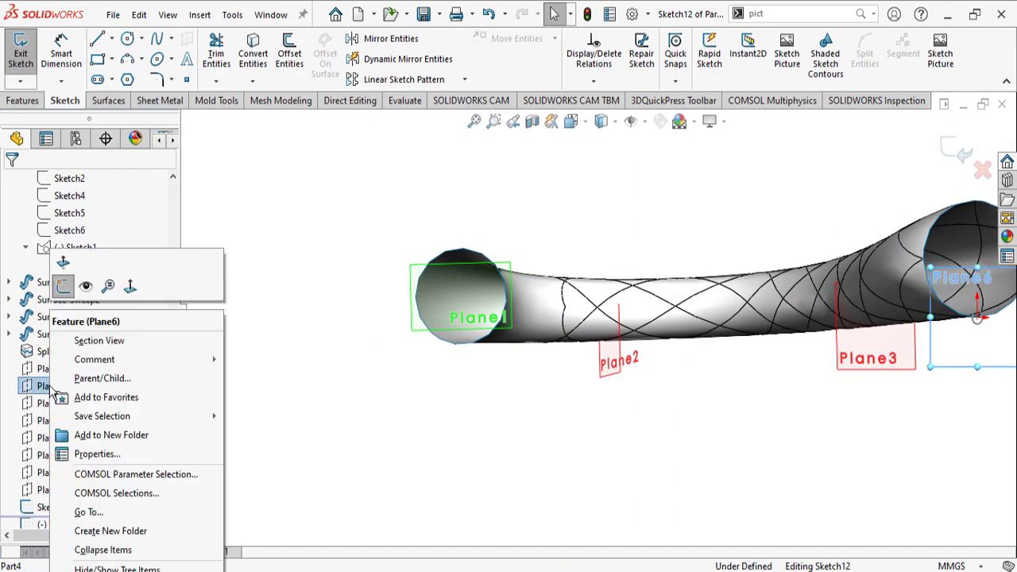
pyautogui.click(87, 288)
# Sketch a circle on Plane6 just beside the base rim vertex and leave the Circle tool
pyautogui.moveTo(619, 349); pyautogui.dragTo(688, 480, button='middle')
pyautogui.scroll(-4, 666, 487)
pyautogui.moveTo(506, 449); pyautogui.dragTo(585, 479, button='middle')
pyautogui.moveTo(517, 507); pyautogui.dragTo(416, 497, button='right')
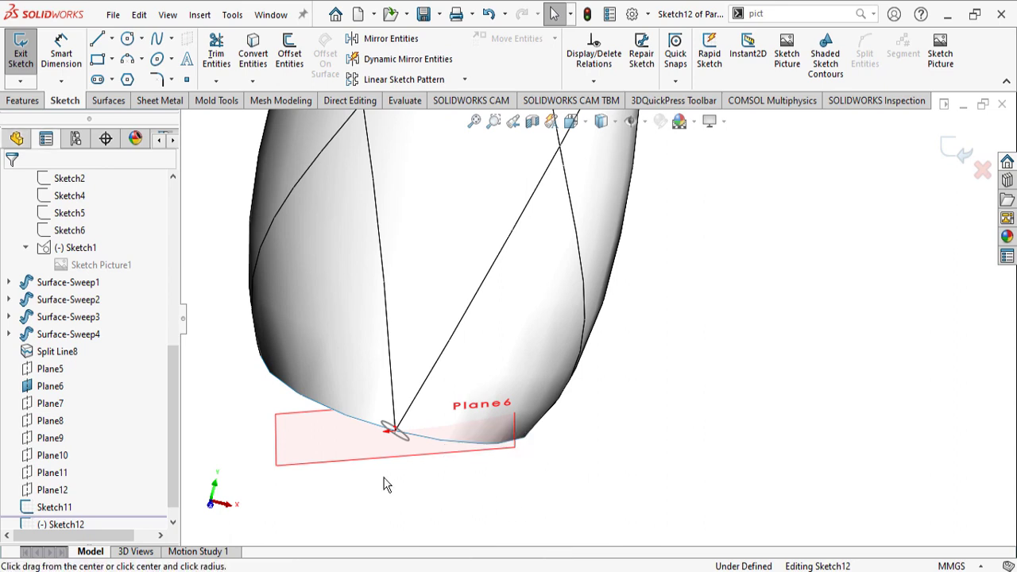
pyautogui.scroll(-2, 345, 481)
pyautogui.click(370, 431)
pyautogui.click(379, 423)
pyautogui.scroll(-2, 380, 448)
pyautogui.press('Escape')
pyautogui.press('Escape')
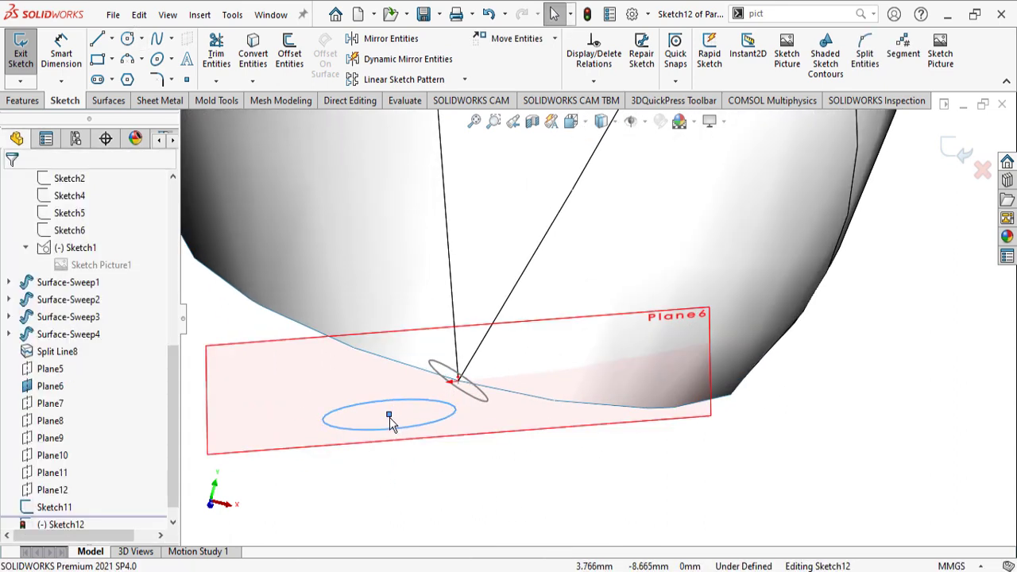
# Add a pierce relation between the Plane6 circle's centre and the split-line edge that meets the base rim vertex
pyautogui.click(389, 415)
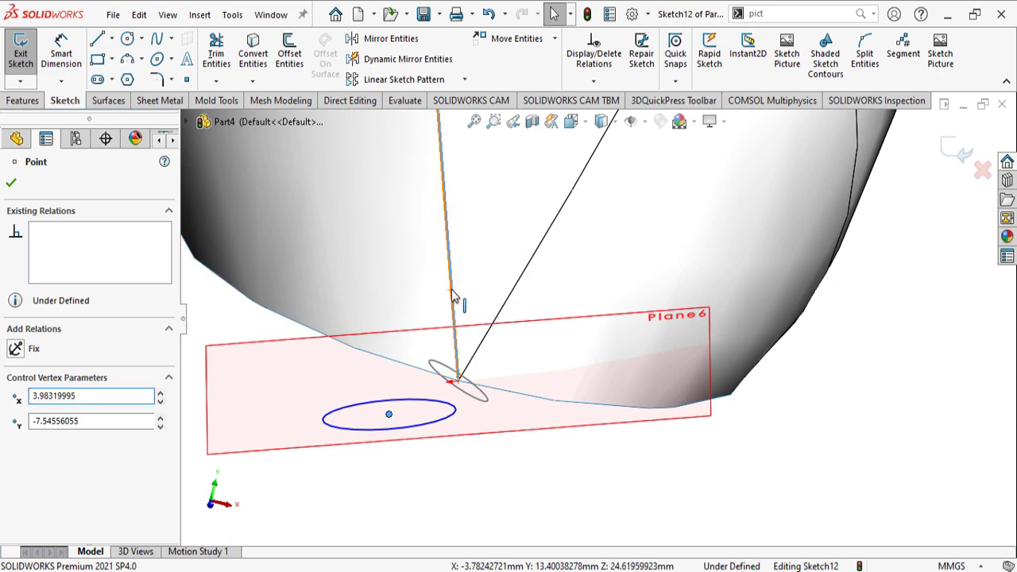
pyautogui.keyDown('ctrl'); pyautogui.click(454, 296); pyautogui.keyUp('ctrl')
pyautogui.click(519, 220)
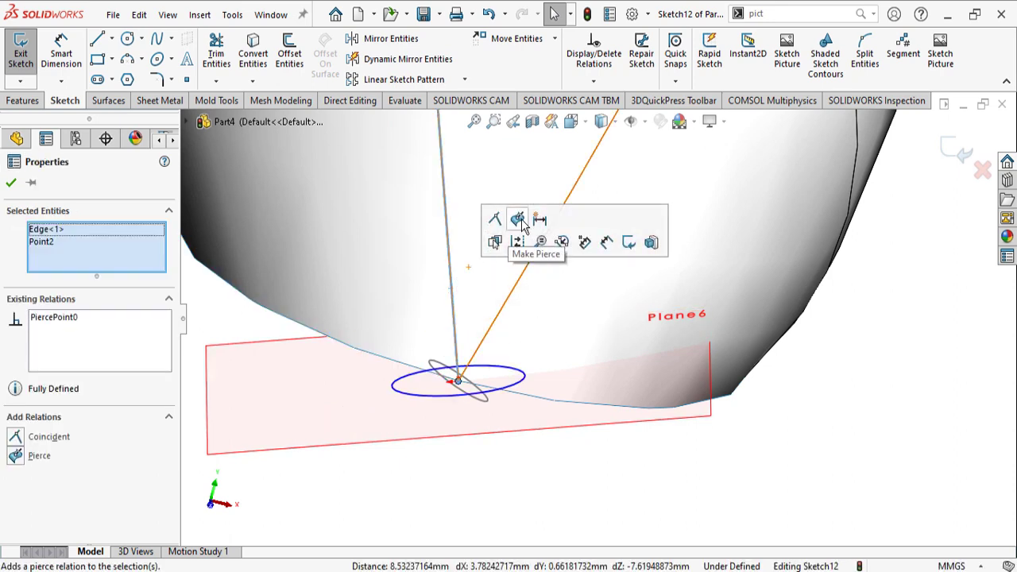
# Dimension the Plane6 circle's diameter to 4 mm
pyautogui.moveTo(476, 450); pyautogui.dragTo(486, 370, button='right')
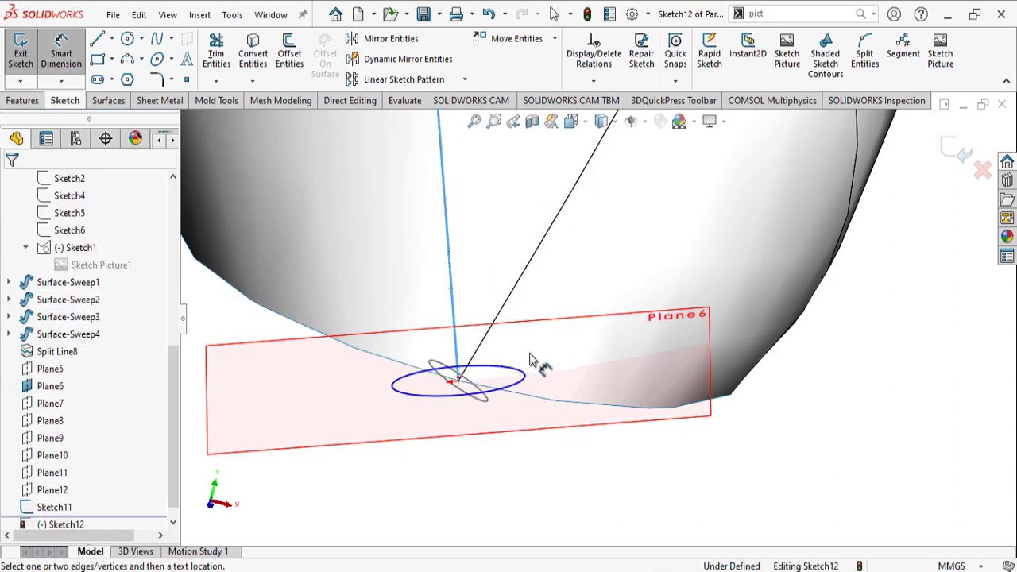
pyautogui.click(520, 388)
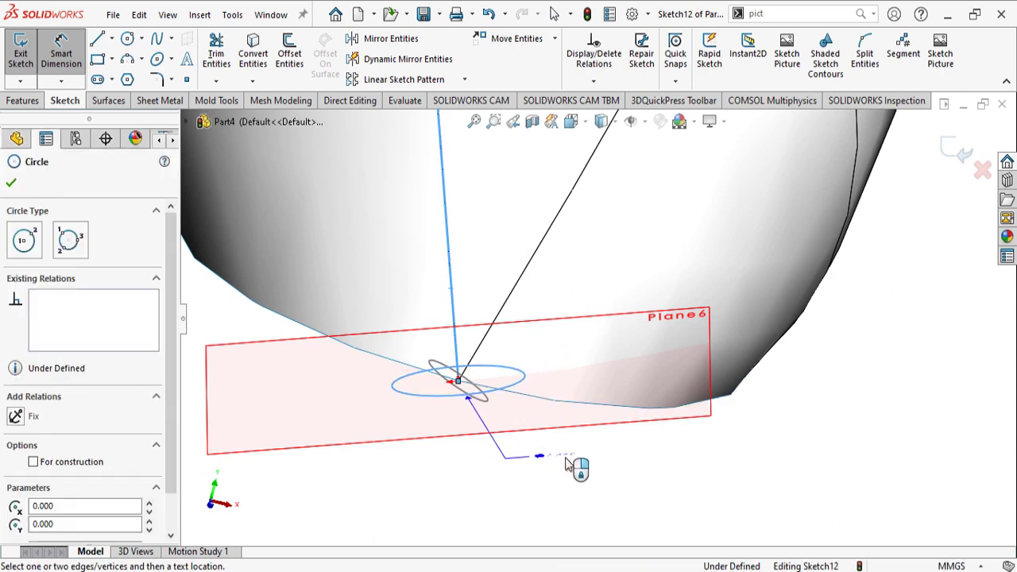
pyautogui.click(566, 512)
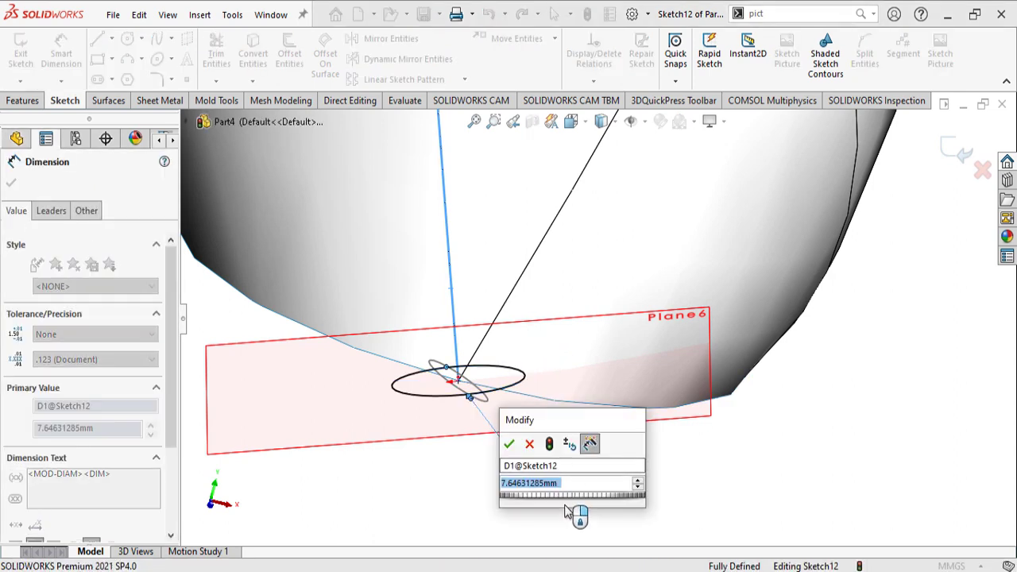
pyautogui.write('4')
pyautogui.press('Return')
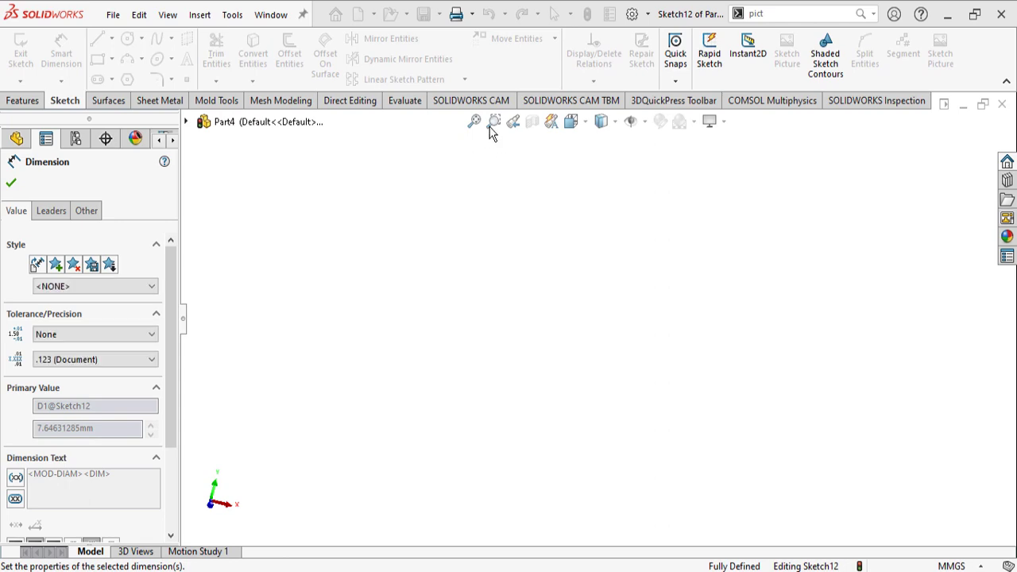
# Exit the circle sketch on Plane6 and hide that plane
pyautogui.click(475, 123)
pyautogui.scroll(-5, 417, 318)
pyautogui.scroll(-8, 401, 311)
pyautogui.moveTo(818, 421)
pyautogui.mouseDown(button='middle')
pyautogui.moveTo(775, 389)
pyautogui.moveTo(803, 469)
pyautogui.mouseUp(button='middle')
pyautogui.click(678, 306)
pyautogui.scroll(5, 678, 306)
pyautogui.scroll(3, 762, 362)
pyautogui.moveTo(763, 362)
pyautogui.mouseDown(button='middle')
pyautogui.moveTo(722, 345)
pyautogui.moveTo(904, 229)
pyautogui.mouseUp(button='middle')
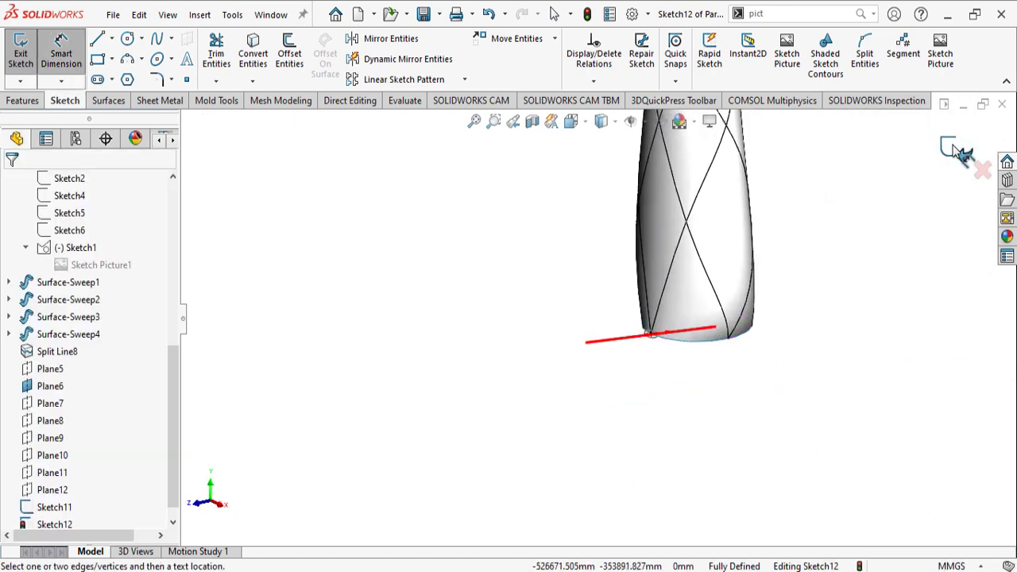
pyautogui.click(632, 376)
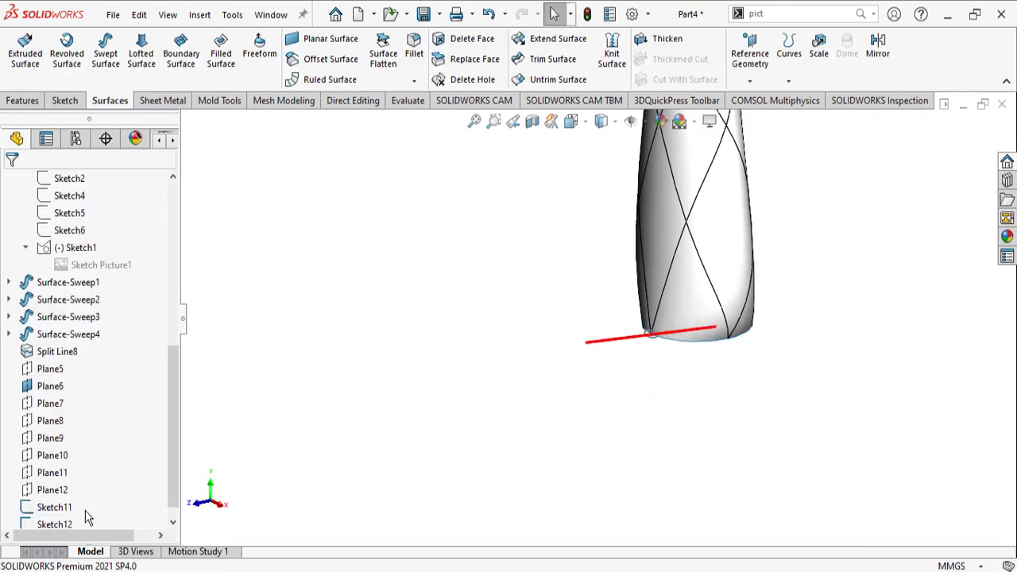
pyautogui.rightClick(60, 389)
pyautogui.press('Escape')
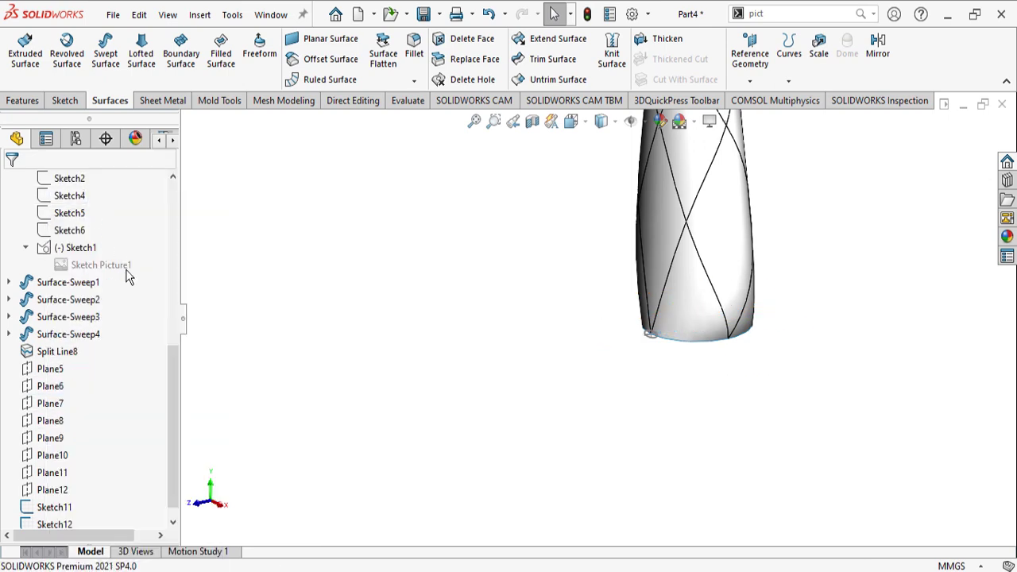
# Turn on the display of Plane7 and start a sketch on it
pyautogui.scroll(2, 493, 409)
pyautogui.moveTo(625, 319); pyautogui.dragTo(686, 223, button='middle')
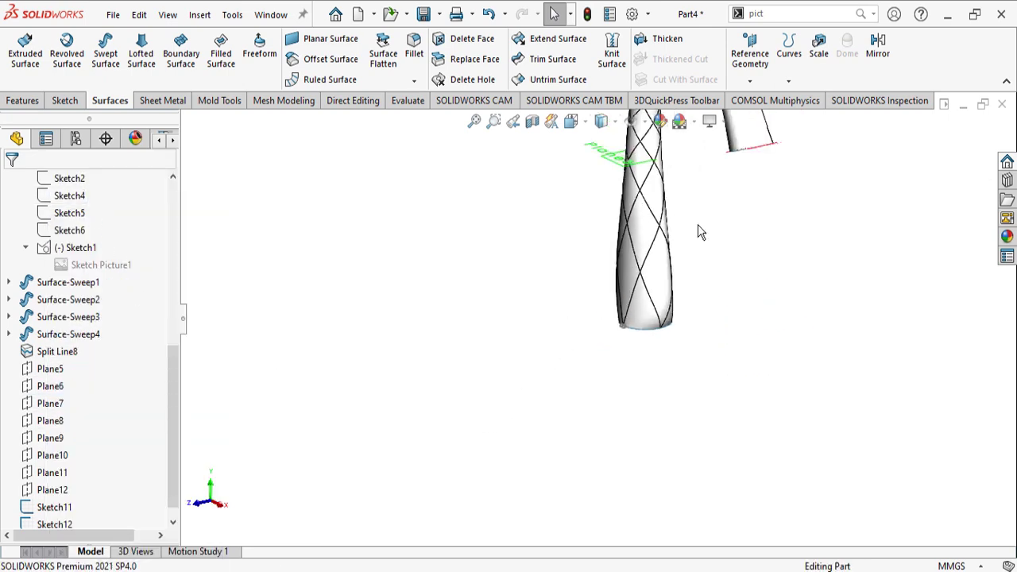
pyautogui.moveTo(640, 271); pyautogui.dragTo(660, 237, button='middle')
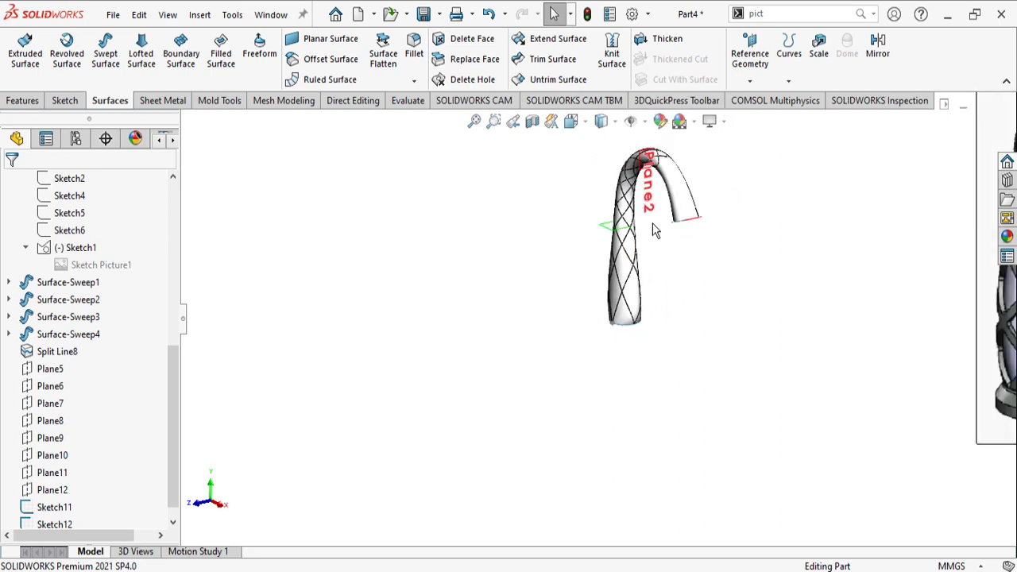
pyautogui.click(50, 404)
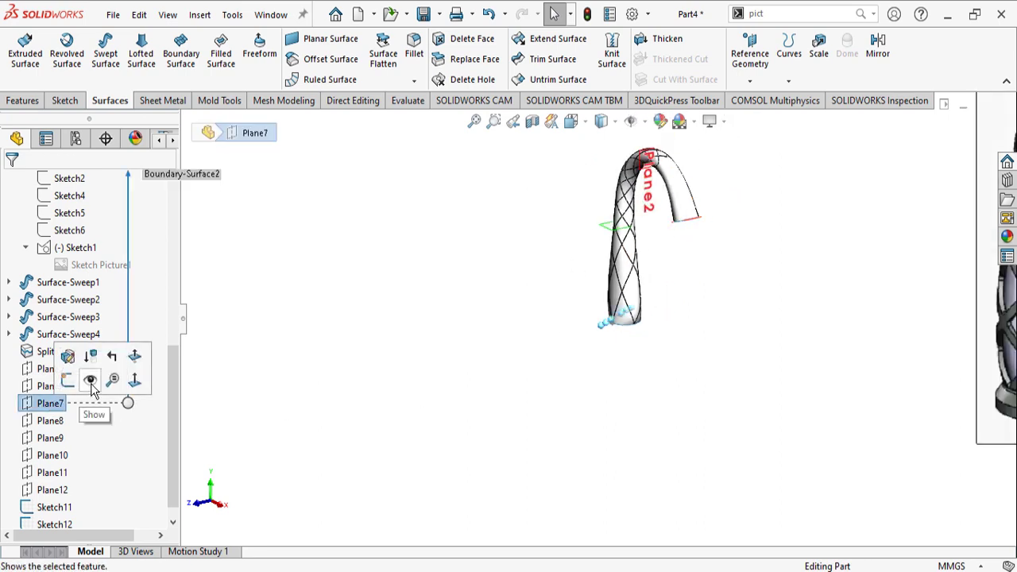
pyautogui.scroll(-5, 641, 316)
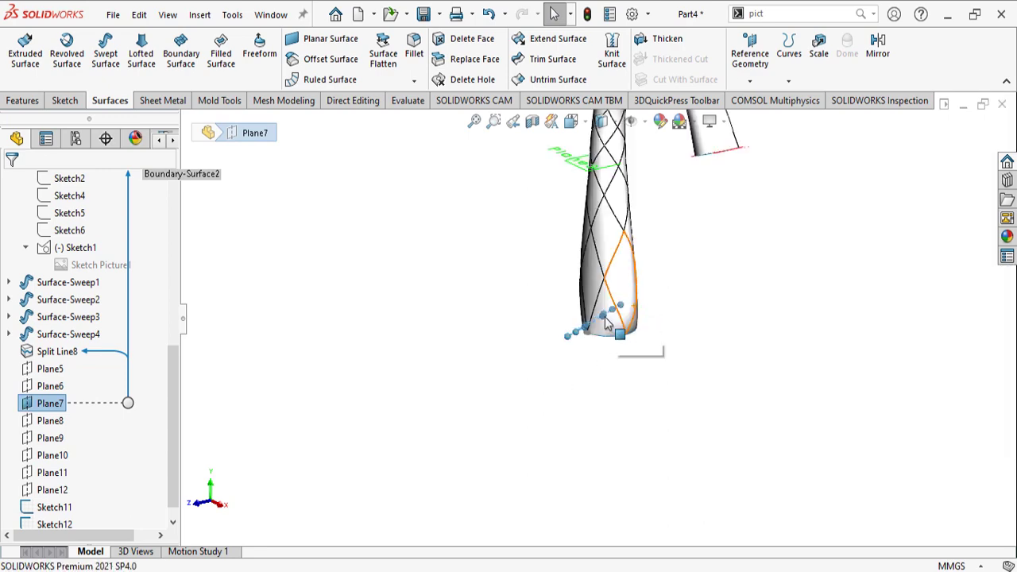
pyautogui.rightClick(54, 409)
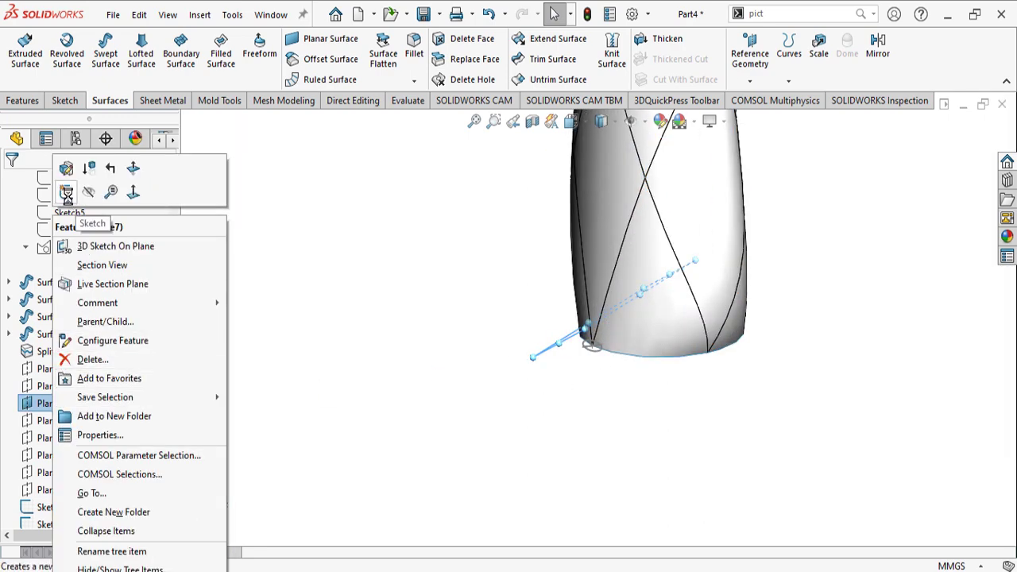
pyautogui.click(66, 193)
# Sketch a circle about 3.9 mm in diameter on Plane7, just outside the base rim vertex
pyautogui.moveTo(476, 395); pyautogui.dragTo(577, 438, button='middle')
pyautogui.moveTo(556, 434); pyautogui.dragTo(575, 402, button='right')
pyautogui.scroll(-4, 429, 316)
pyautogui.click(421, 345)
pyautogui.click(441, 339)
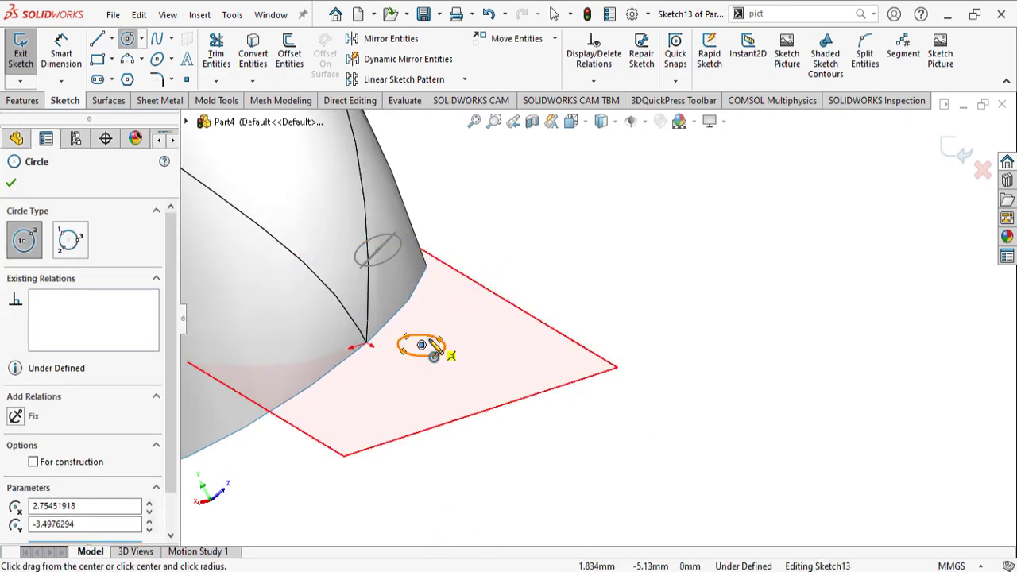
# Dimension the Plane7 circle's diameter to 4 mm and leave the dimension tool
pyautogui.moveTo(473, 436); pyautogui.dragTo(465, 347, button='right')
pyautogui.click(446, 349)
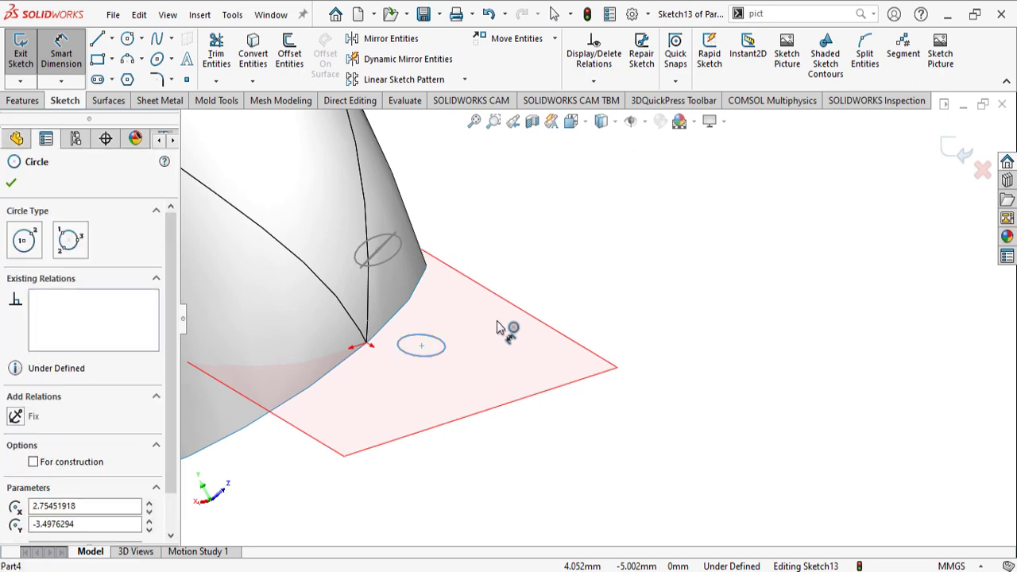
pyautogui.click(518, 386)
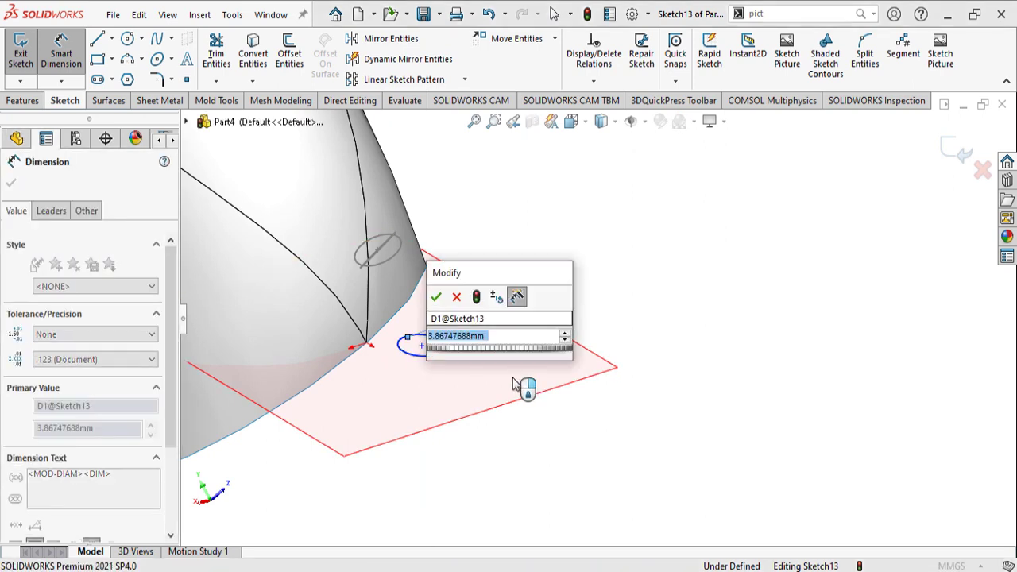
pyautogui.write('4')
pyautogui.press('Return')
pyautogui.moveTo(425, 304)
pyautogui.mouseDown(button='middle')
pyautogui.moveTo(461, 331)
pyautogui.moveTo(467, 426)
pyautogui.moveTo(506, 426)
pyautogui.mouseUp(button='middle')
pyautogui.scroll(4, 461, 331)
pyautogui.press('Escape')
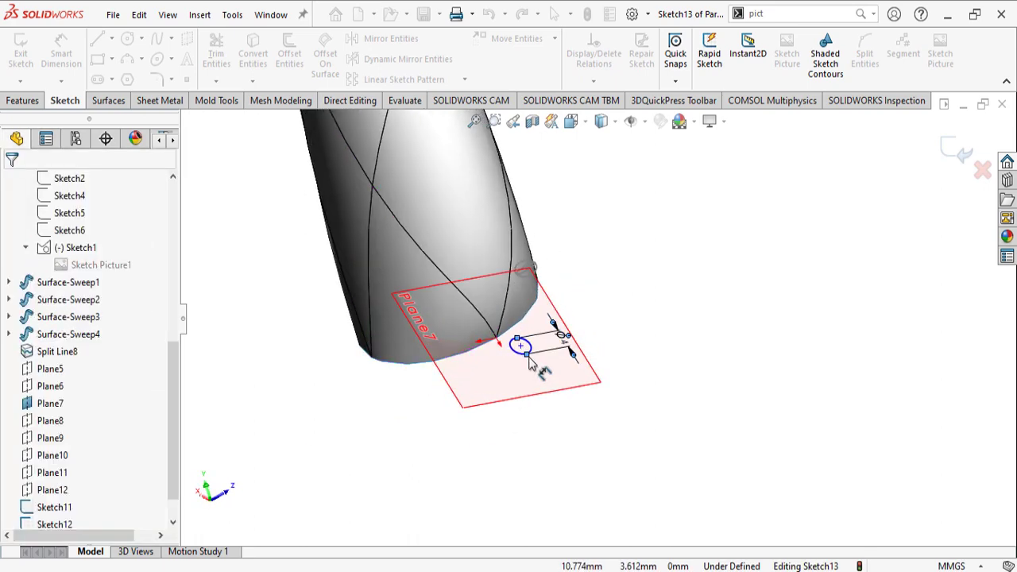
# Add a pierce relation between the Plane7 circle's centre and the split-line edge running up from the rim vertex
pyautogui.click(522, 347)
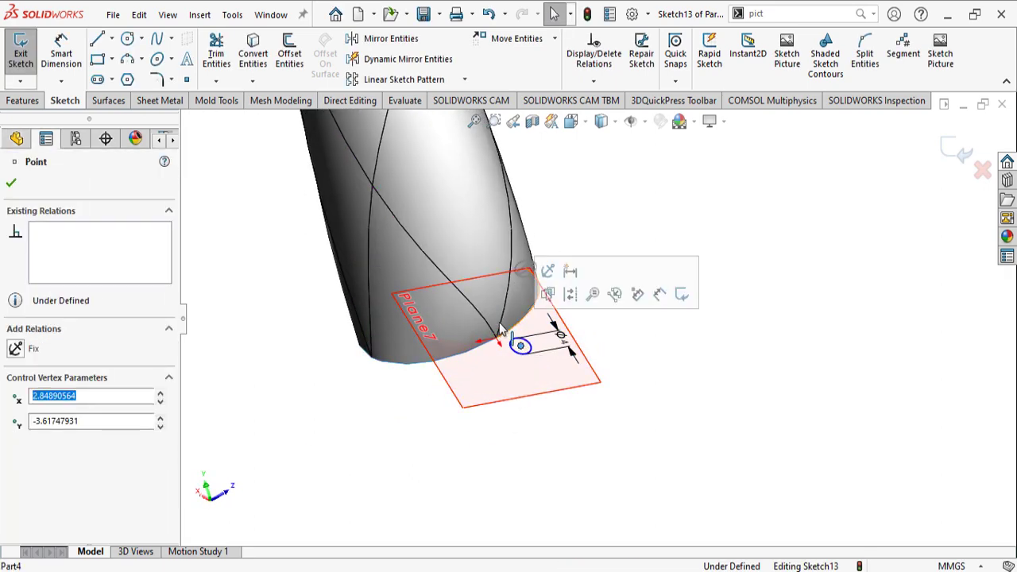
pyautogui.keyDown('ctrl'); pyautogui.click(495, 324); pyautogui.keyUp('ctrl')
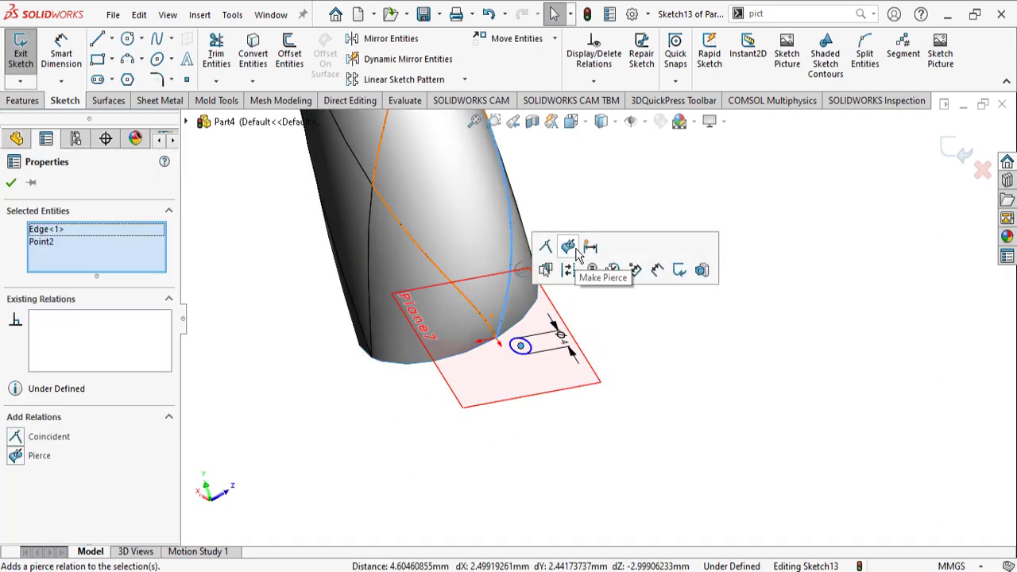
pyautogui.click(569, 247)
# Exit the circle sketch on Plane7 and hide that plane
pyautogui.click(715, 344)
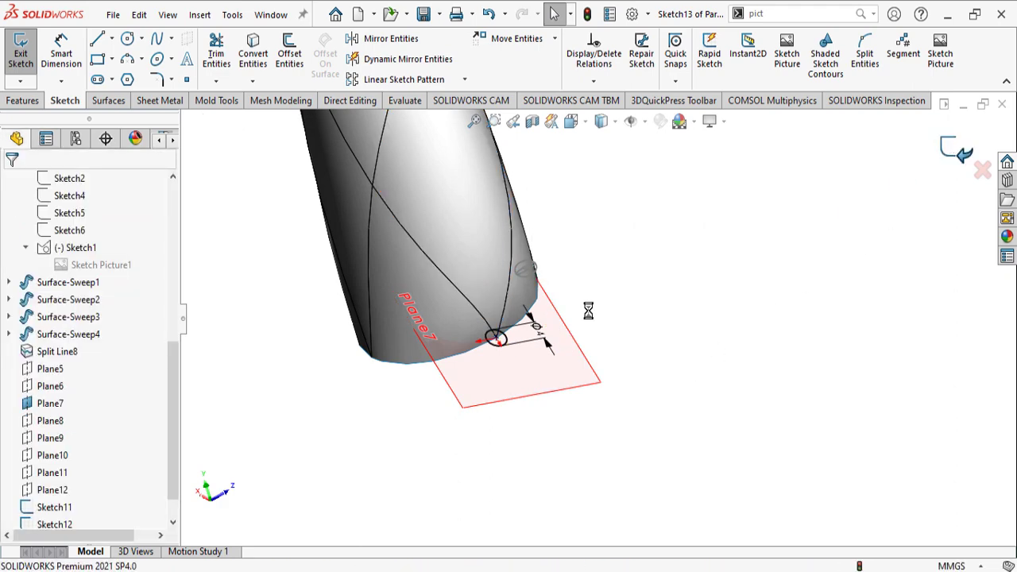
pyautogui.rightClick(57, 367)
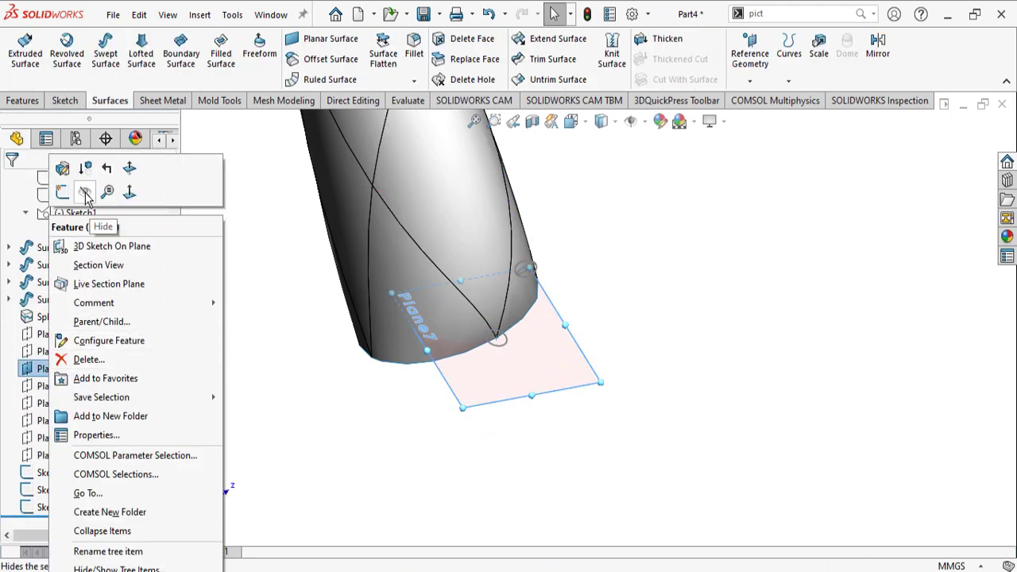
pyautogui.click(85, 195)
# Start a sketch on Plane8 and draw a circle about 28 mm in diameter beside the base opening
pyautogui.click(41, 386)
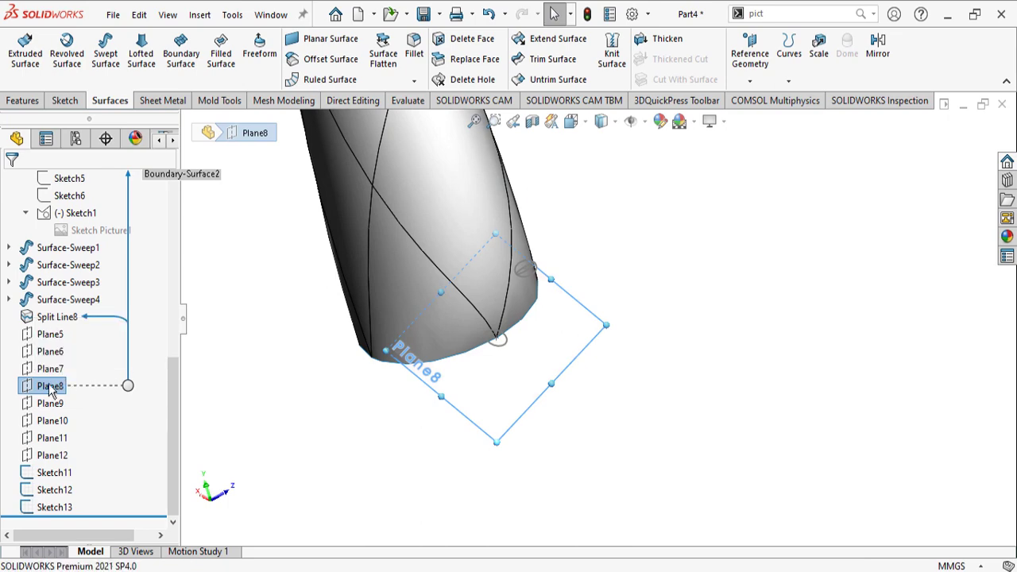
pyautogui.rightClick(46, 386)
pyautogui.click(66, 194)
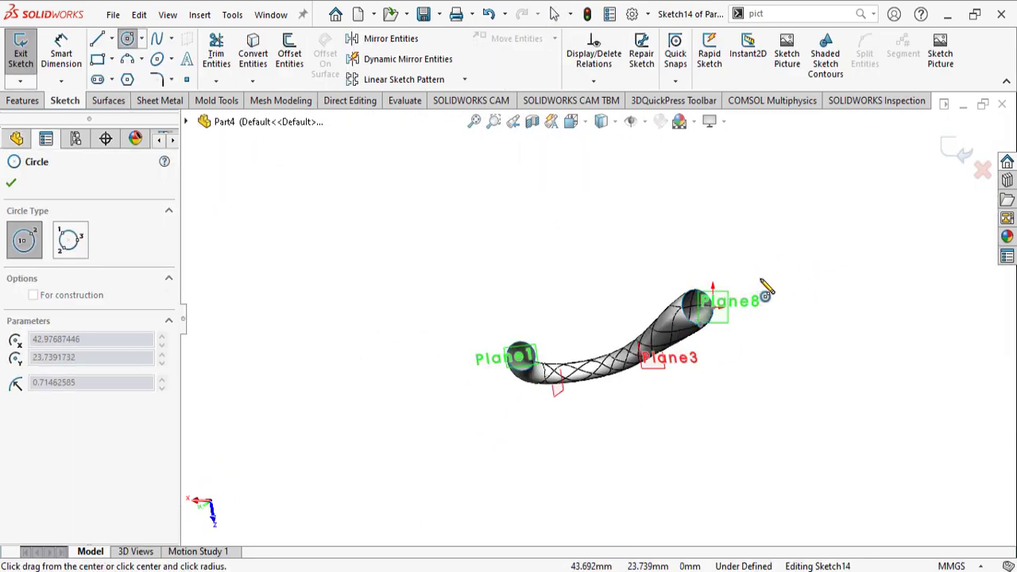
pyautogui.click(766, 272)
# Dimension the Plane8 circle's diameter to 4 mm and leave the dimension tool
pyautogui.press('d')
pyautogui.click(772, 279)
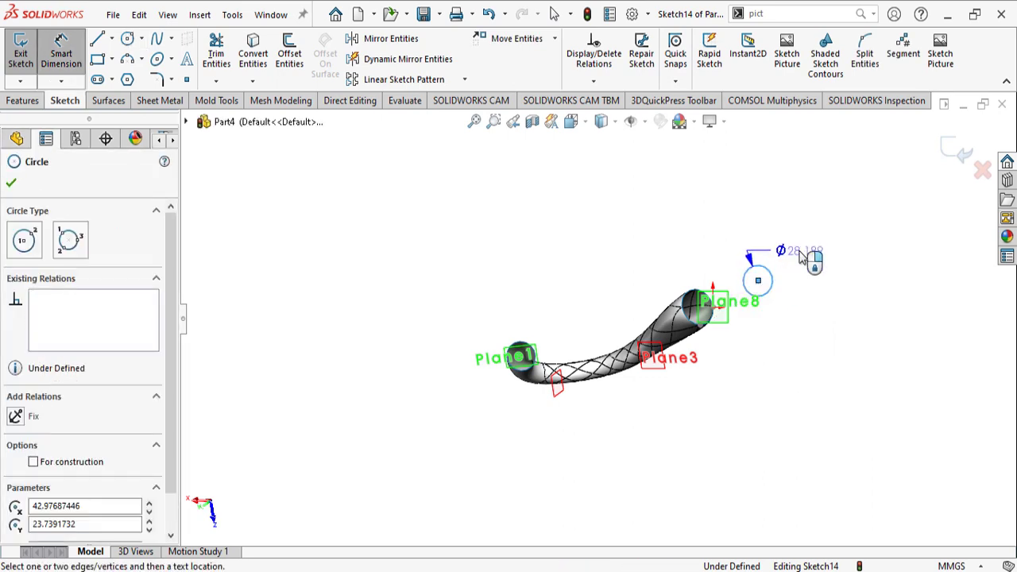
pyautogui.click(798, 252)
pyautogui.write('4')
pyautogui.press('Return')
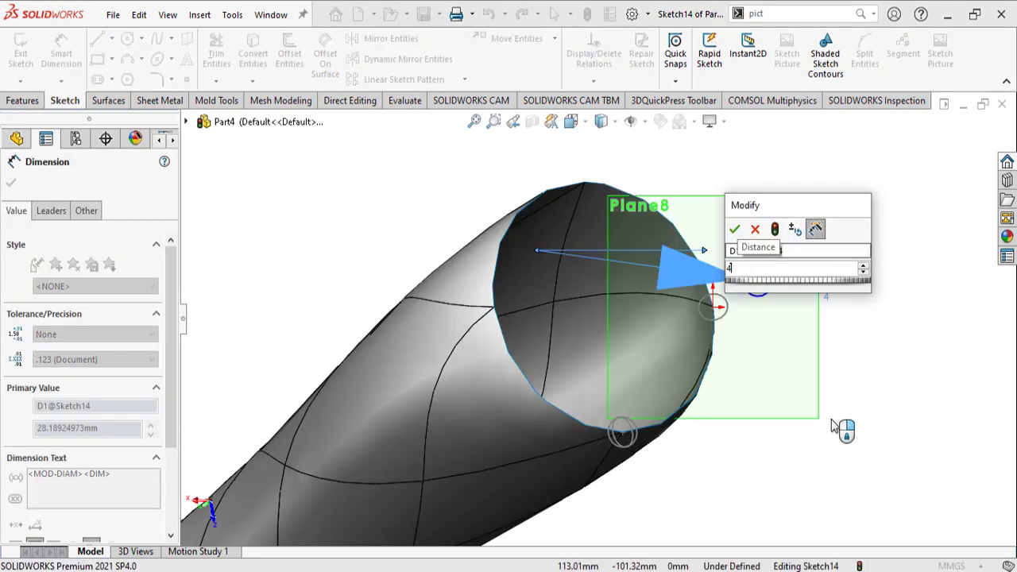
pyautogui.scroll(3, 670, 163)
pyautogui.moveTo(667, 174); pyautogui.dragTo(666, 502, button='middle')
pyautogui.scroll(-6, 702, 359)
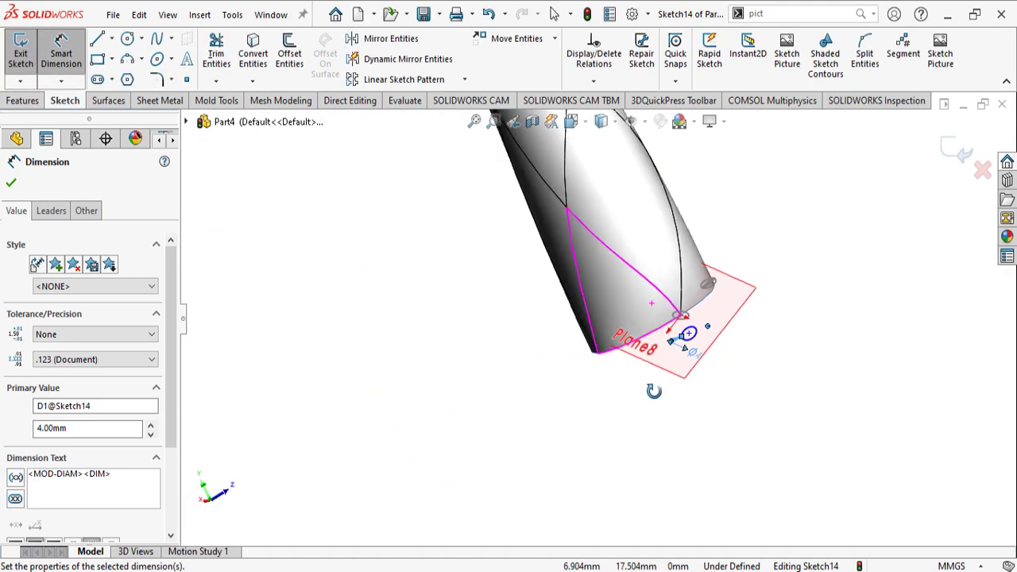
pyautogui.press('Escape')
pyautogui.press('Escape')
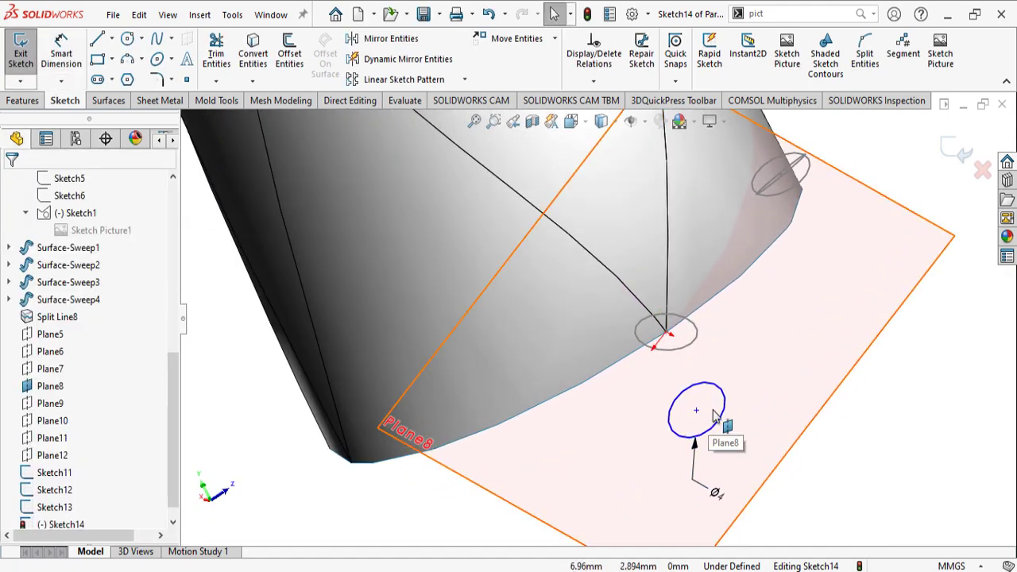
# Add a pierce relation between the Plane8 circle's centre and the diagonal split-line edge ending at the rim vertex
pyautogui.click(695, 412)
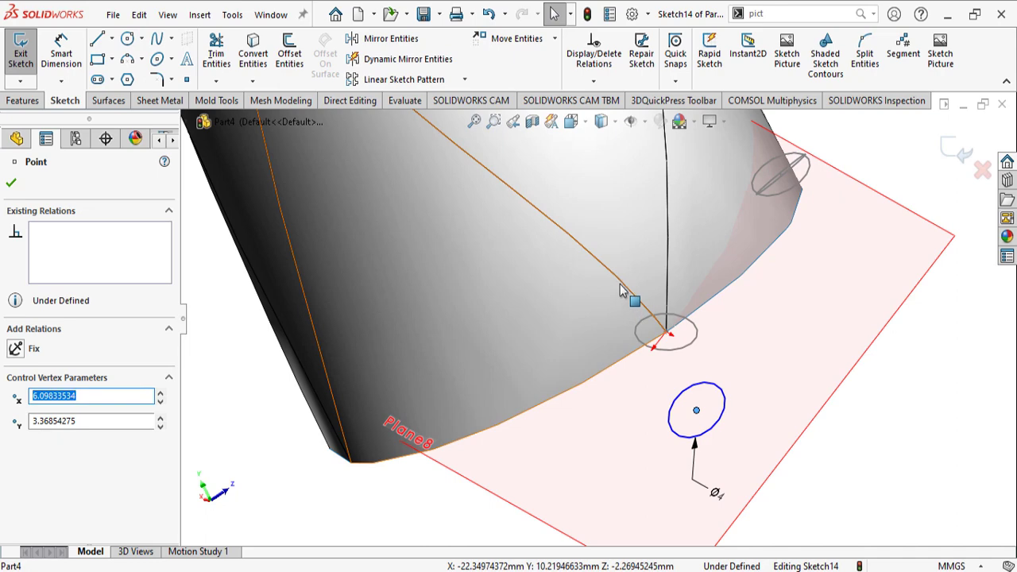
pyautogui.keyDown('ctrl'); pyautogui.click(658, 318); pyautogui.keyUp('ctrl')
pyautogui.moveTo(658, 318); pyautogui.dragTo(2, 429, button='middle')
pyautogui.click(32, 457)
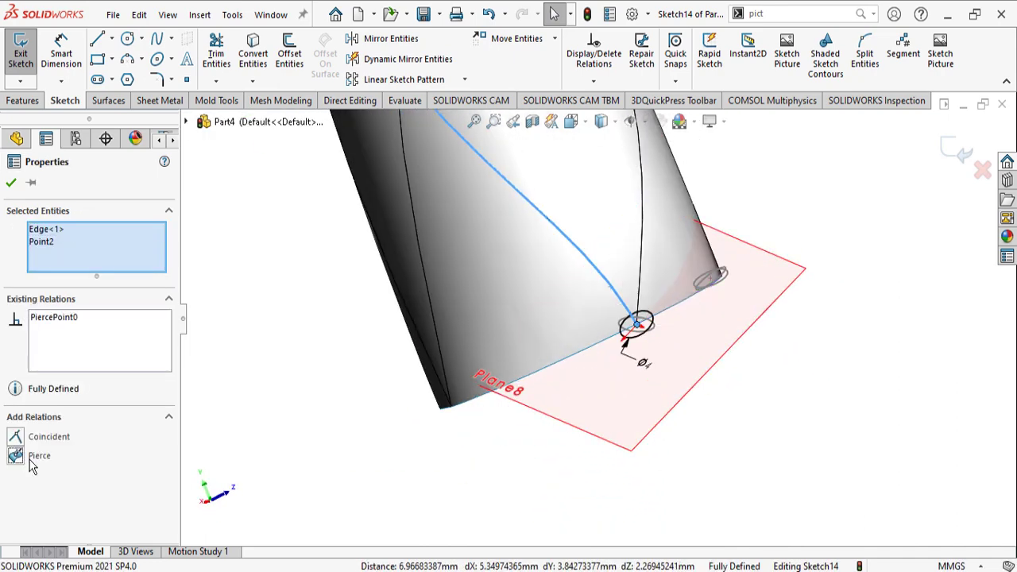
# Exit the circle sketch on Plane8 and hide that plane
pyautogui.click(963, 155)
pyautogui.moveTo(720, 376)
pyautogui.mouseDown(button='middle')
pyautogui.moveTo(679, 417)
pyautogui.moveTo(609, 429)
pyautogui.mouseUp(button='middle')
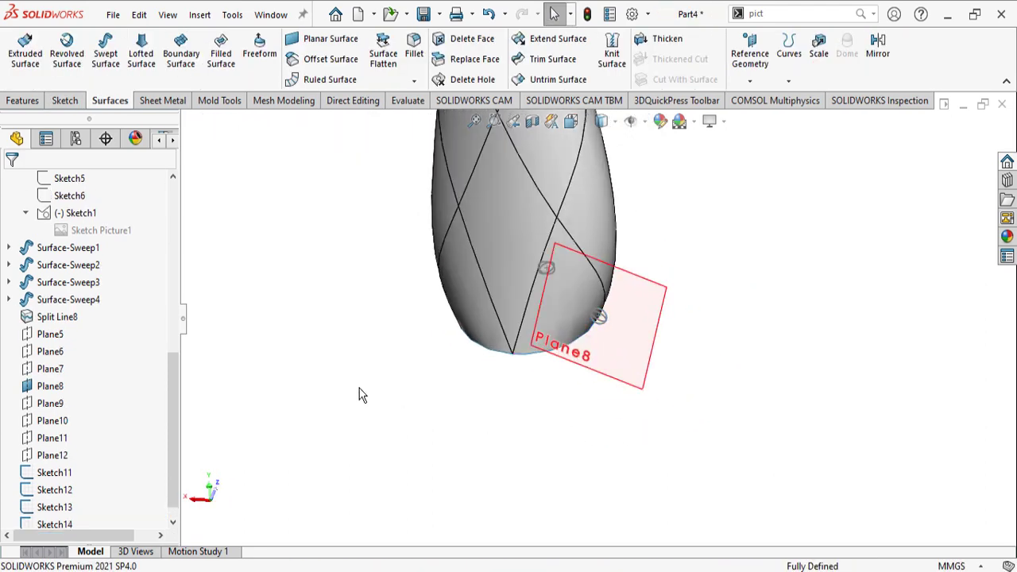
pyautogui.rightClick(50, 387)
pyautogui.click(95, 195)
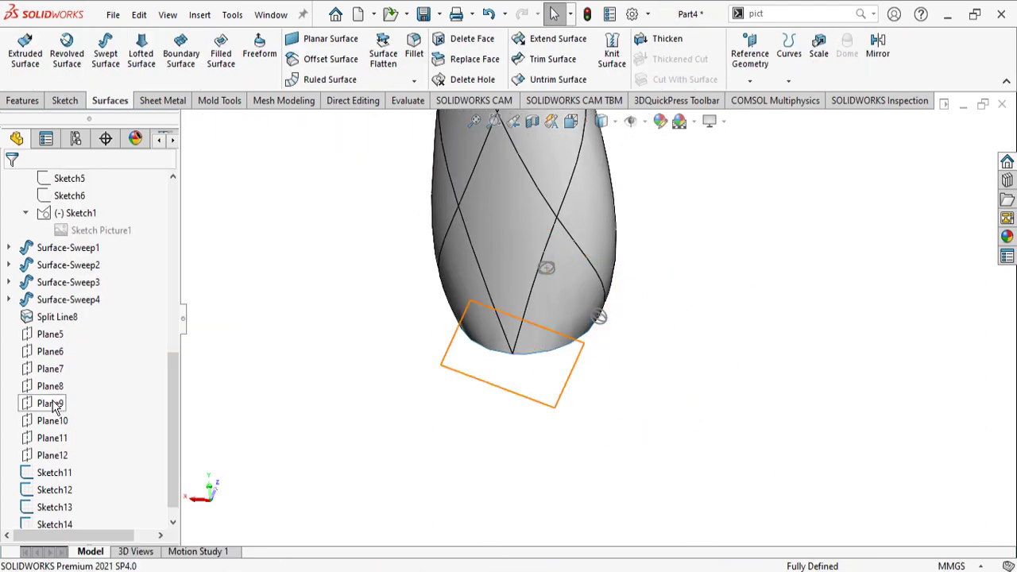
# Turn on the display of Plane9 and start a sketch on it
pyautogui.rightClick(47, 403)
pyautogui.click(96, 195)
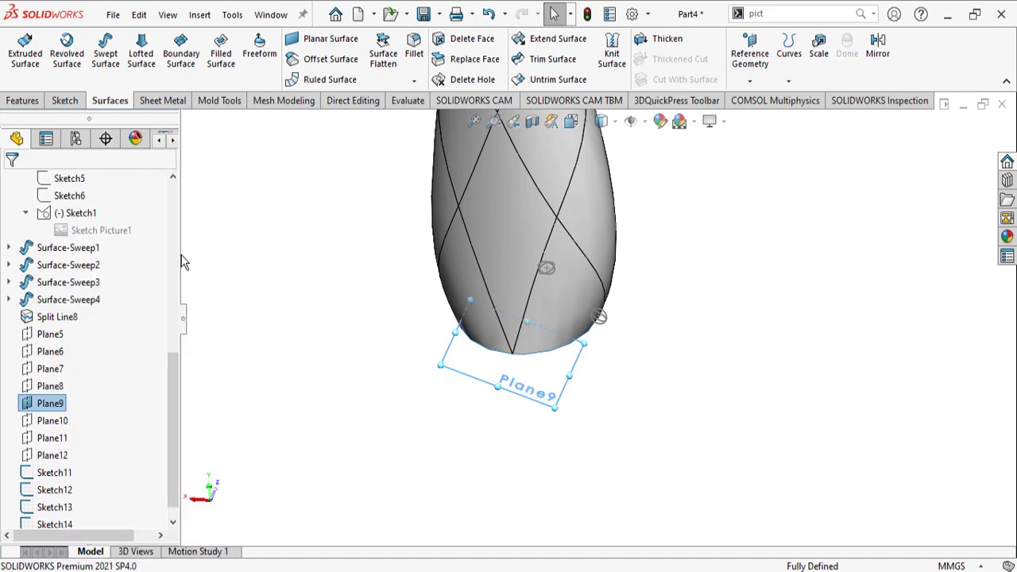
pyautogui.rightClick(517, 383)
pyautogui.click(551, 311)
# Sketch a circle about 9 mm in diameter on Plane9, beside the faucet body
pyautogui.scroll(-6, 406, 299)
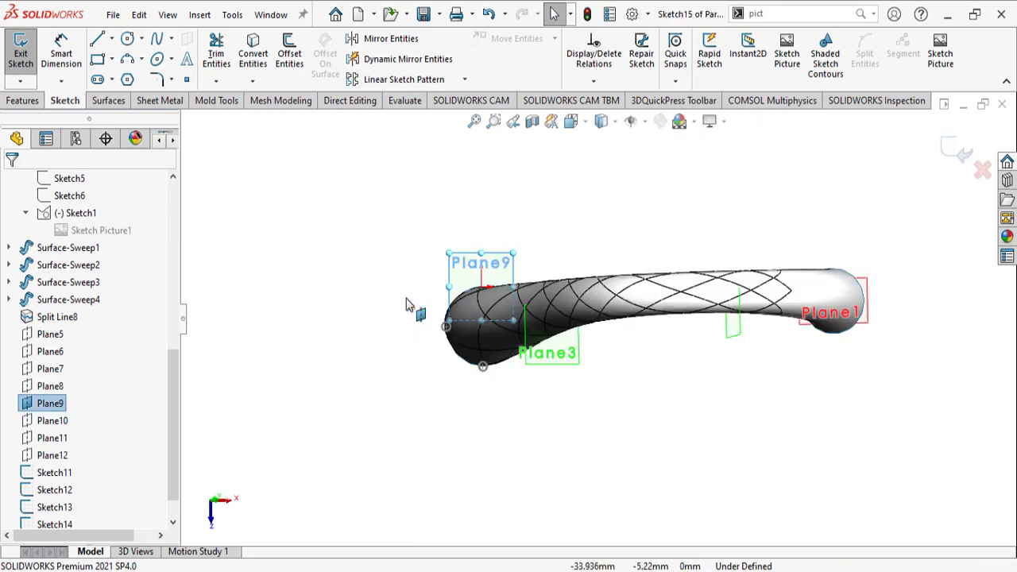
pyautogui.moveTo(414, 259); pyautogui.dragTo(477, 263, button='right')
pyautogui.click(476, 255)
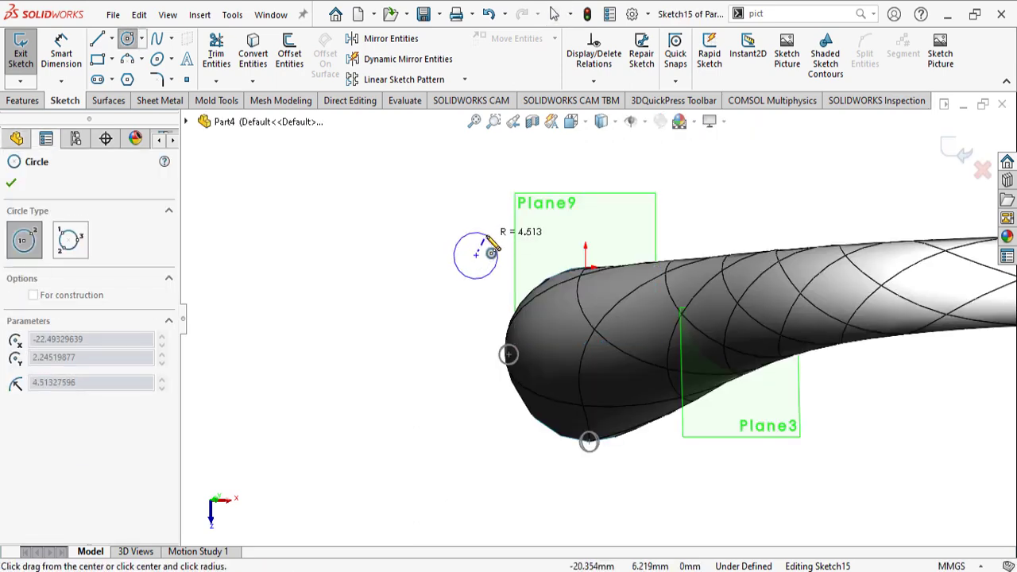
pyautogui.click(487, 237)
# Dimension the Plane9 circle's diameter to 4 mm and leave the dimension tool
pyautogui.moveTo(400, 331); pyautogui.dragTo(392, 246, button='right')
pyautogui.click(470, 236)
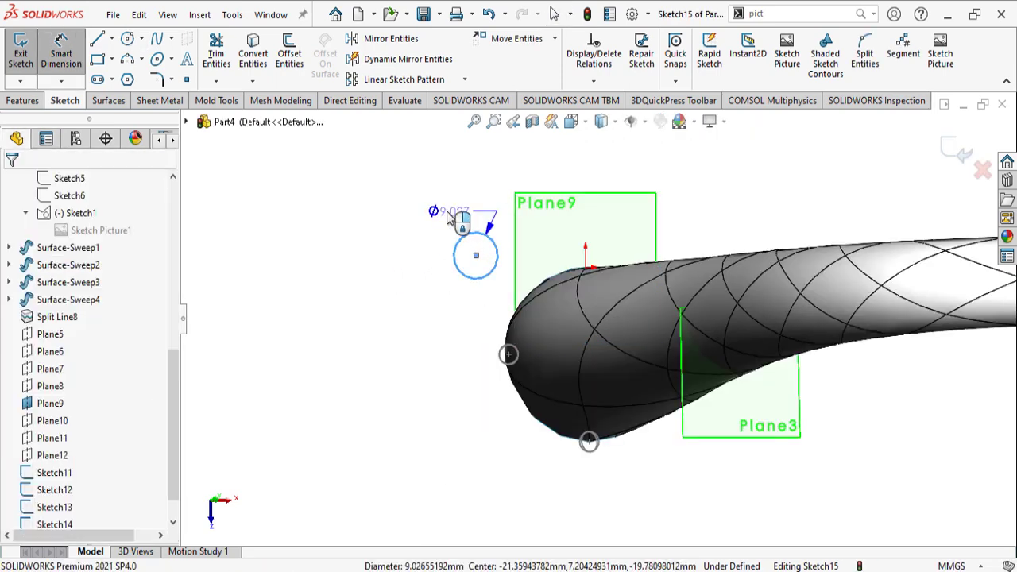
pyautogui.click(448, 213)
pyautogui.write('4')
pyautogui.press('Return')
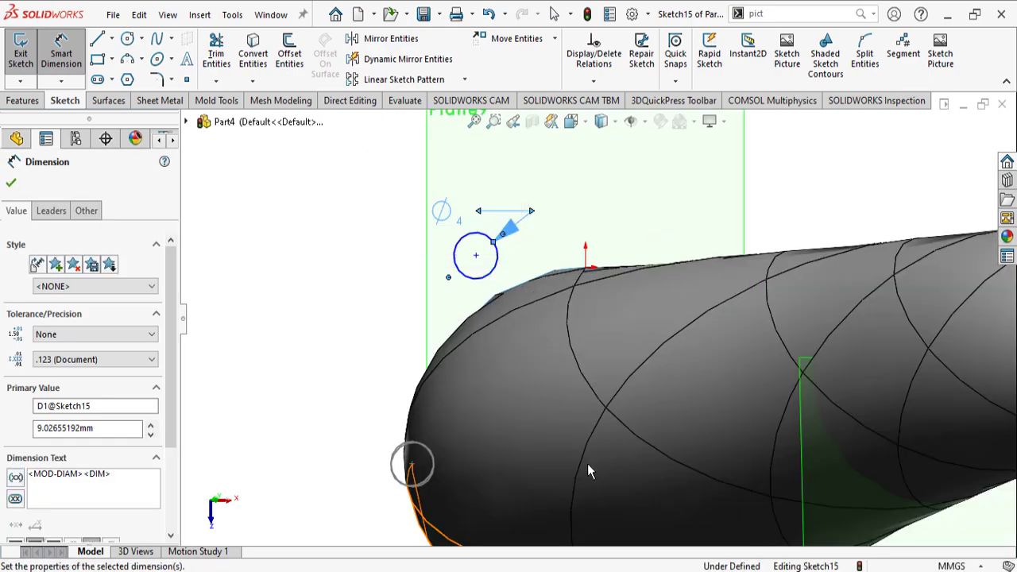
pyautogui.scroll(2, 409, 229)
pyautogui.moveTo(409, 230); pyautogui.dragTo(481, 471, button='middle')
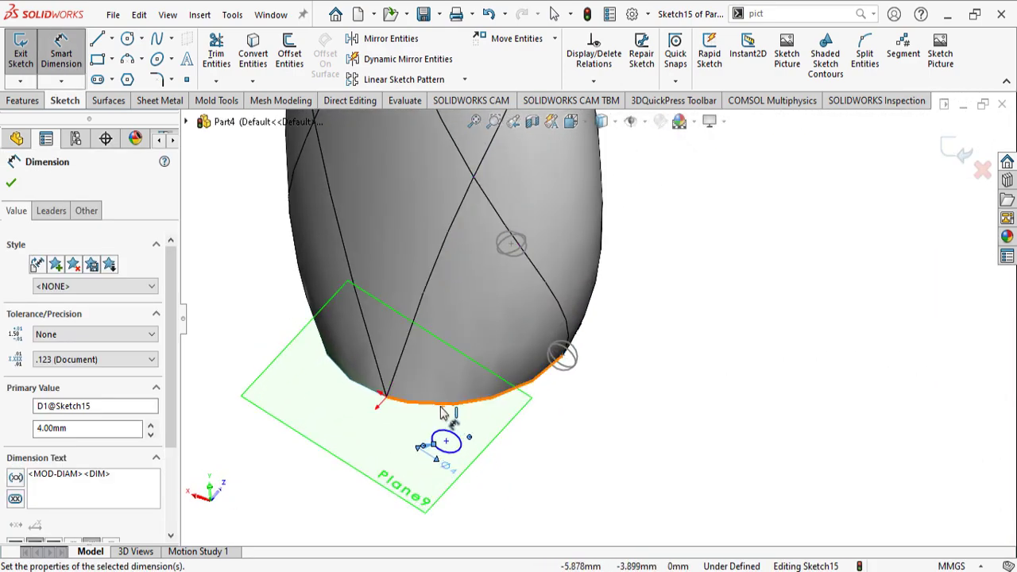
pyautogui.press('Escape')
pyautogui.press('Escape')
# Add a pierce relation between the Plane9 circle's centre and the diagonal split-line edge ending at the rim vertex on that plane
pyautogui.click(405, 347)
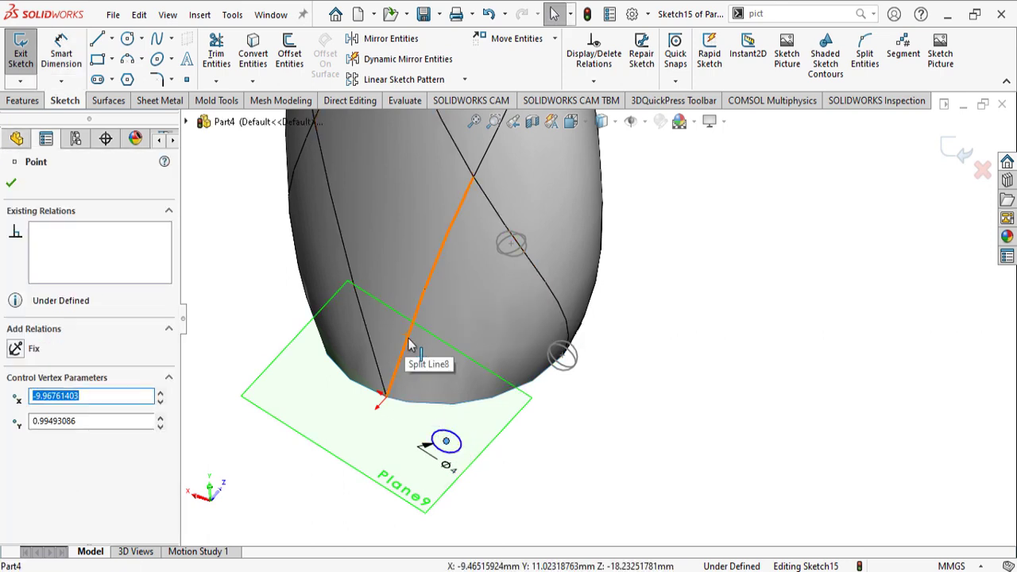
pyautogui.keyDown('ctrl'); pyautogui.click(425, 337); pyautogui.keyUp('ctrl')
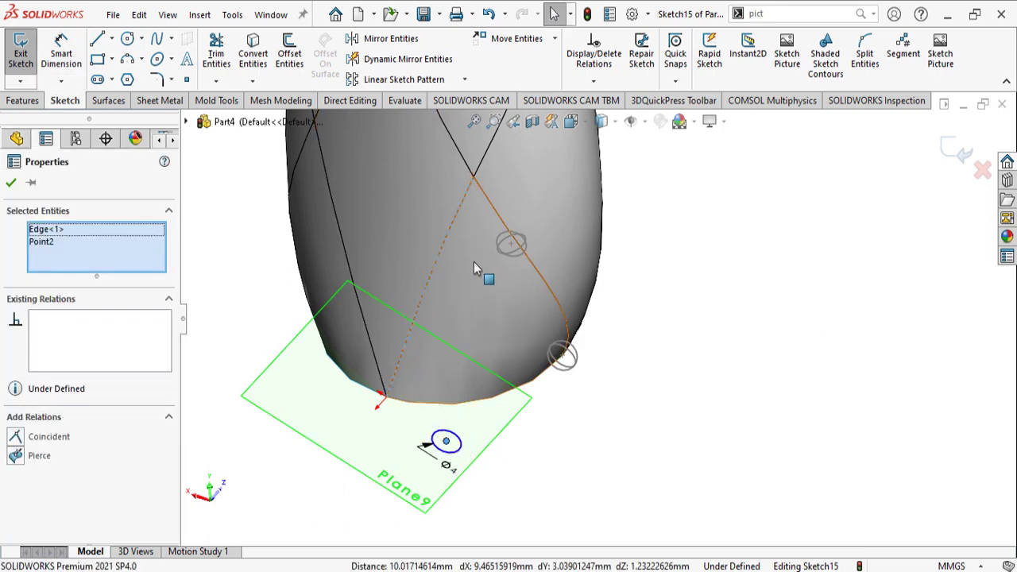
pyautogui.click(15, 456)
# Exit the circle sketch on Plane9 and hide that plane
pyautogui.click(957, 149)
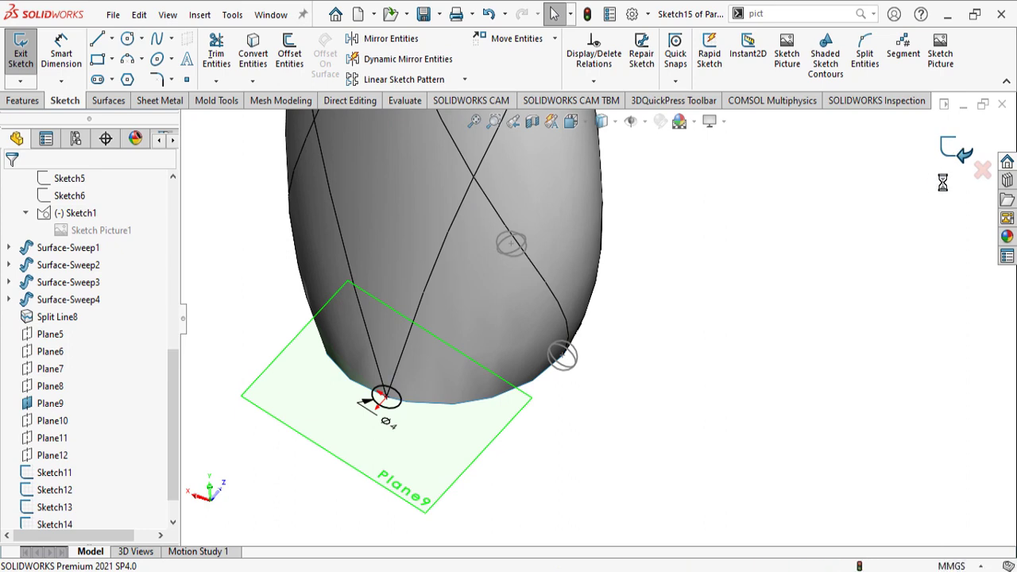
pyautogui.rightClick(51, 368)
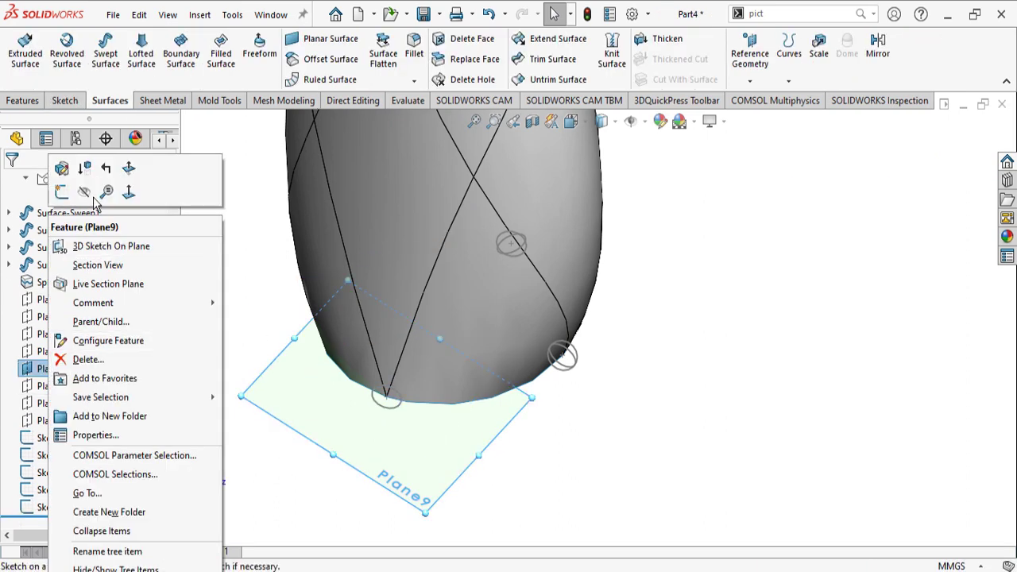
pyautogui.press('Escape')
# Turn on the display of Plane10 and start a sketch on it
pyautogui.click(51, 386)
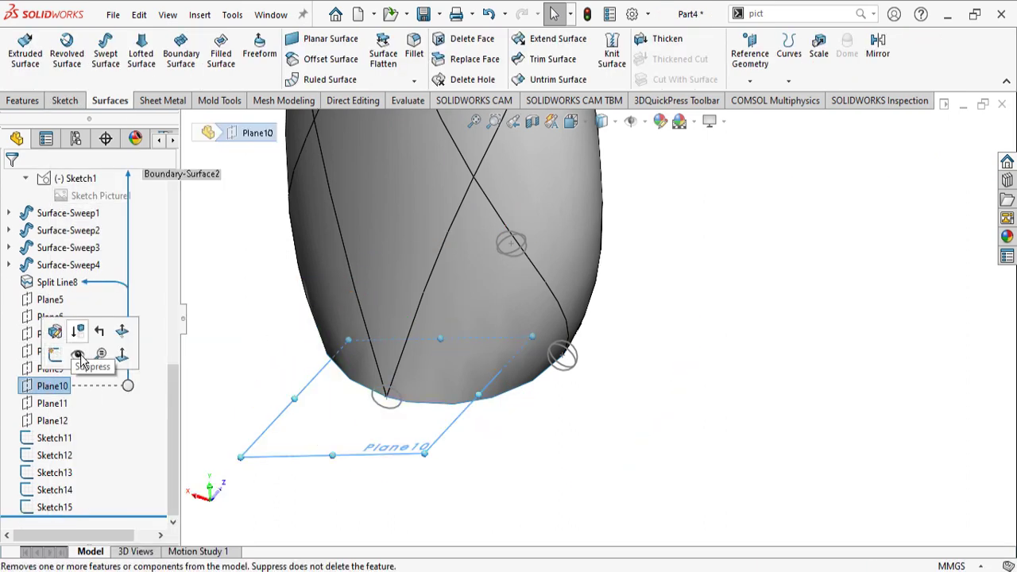
pyautogui.moveTo(358, 459); pyautogui.dragTo(476, 420, button='middle')
pyautogui.rightClick(476, 325)
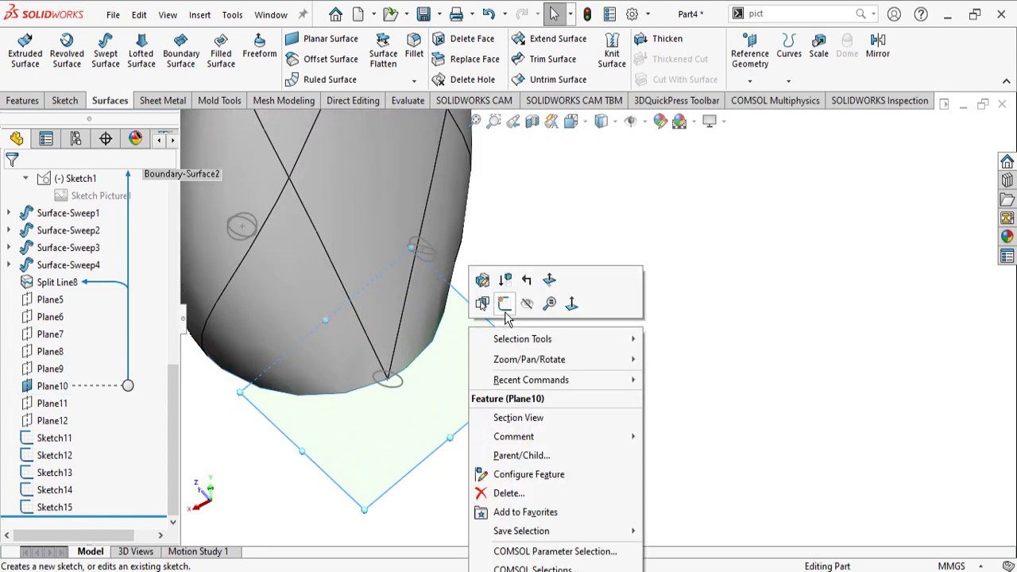
pyautogui.click(504, 305)
# Sketch a circle about 14 mm in diameter on Plane10, clear of the faucet body
pyautogui.moveTo(586, 359); pyautogui.dragTo(487, 334, button='right')
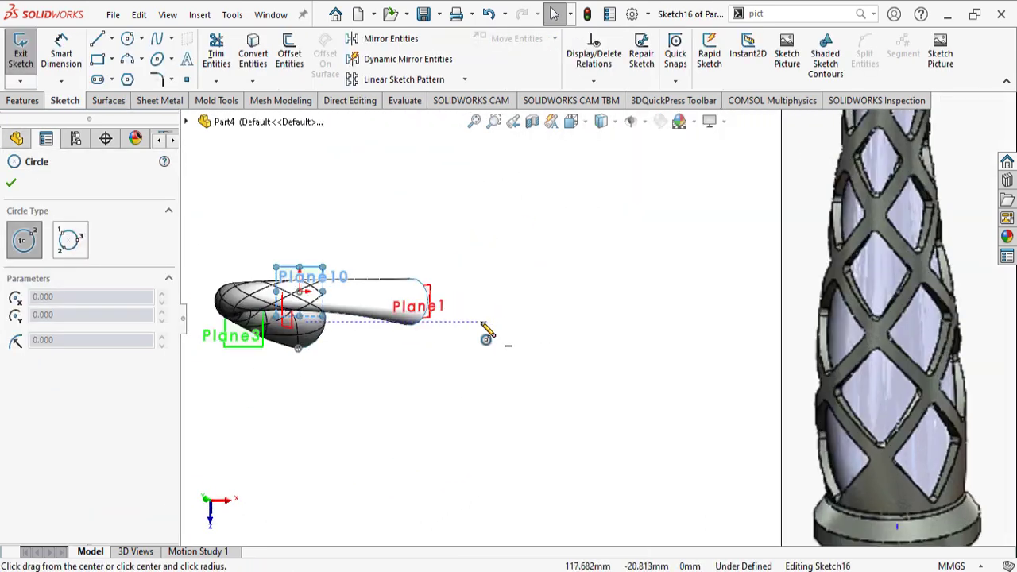
pyautogui.scroll(-4, 482, 324)
pyautogui.click(442, 384)
pyautogui.click(446, 364)
# Dimension the Plane10 circle's diameter to 4 mm and leave the dimension tool
pyautogui.moveTo(484, 390); pyautogui.dragTo(483, 323, button='right')
pyautogui.click(459, 380)
pyautogui.click(473, 371)
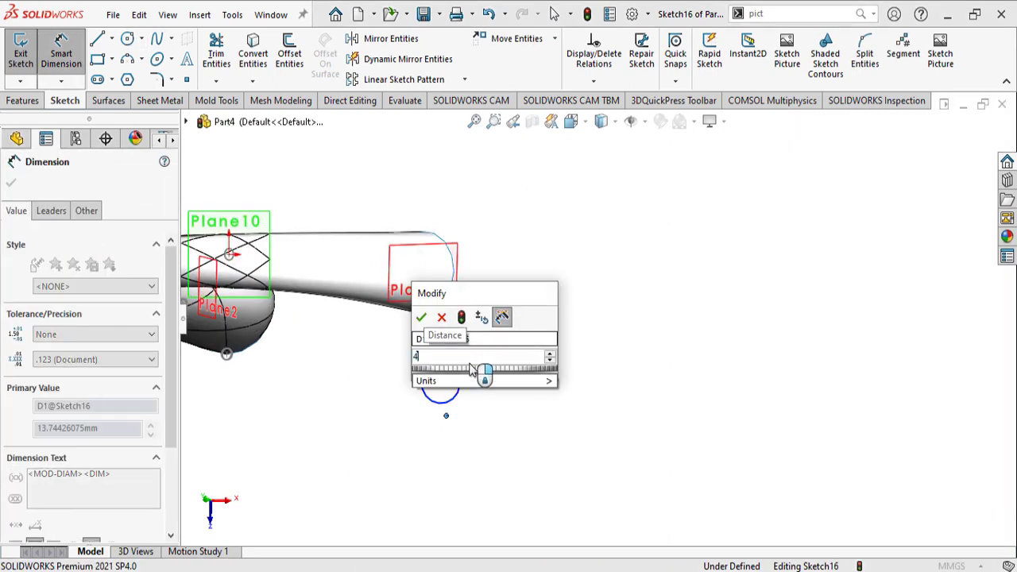
pyautogui.scroll(-5, 470, 373)
pyautogui.scroll(5, 503, 389)
pyautogui.moveTo(502, 402); pyautogui.dragTo(679, 475, button='middle')
pyautogui.scroll(-5, 701, 431)
pyautogui.moveTo(697, 406); pyautogui.dragTo(644, 224, button='middle')
pyautogui.press('Escape')
# Add a pierce relation between the Plane10 circle's centre and the split-line edge that meets the rim at that plane
pyautogui.click(675, 451)
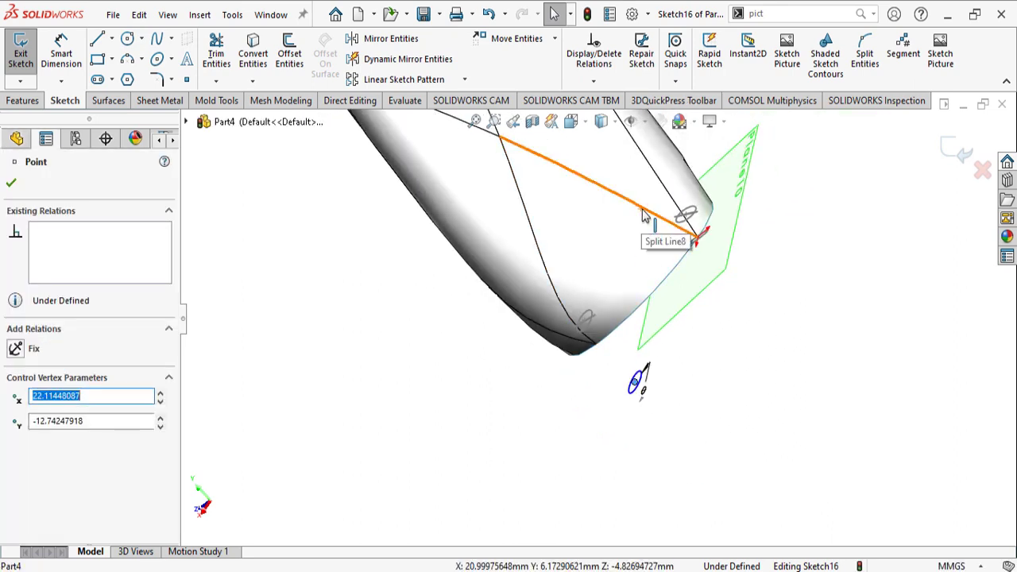
pyautogui.keyDown('ctrl'); pyautogui.click(643, 214); pyautogui.keyUp('ctrl')
pyautogui.click(705, 171)
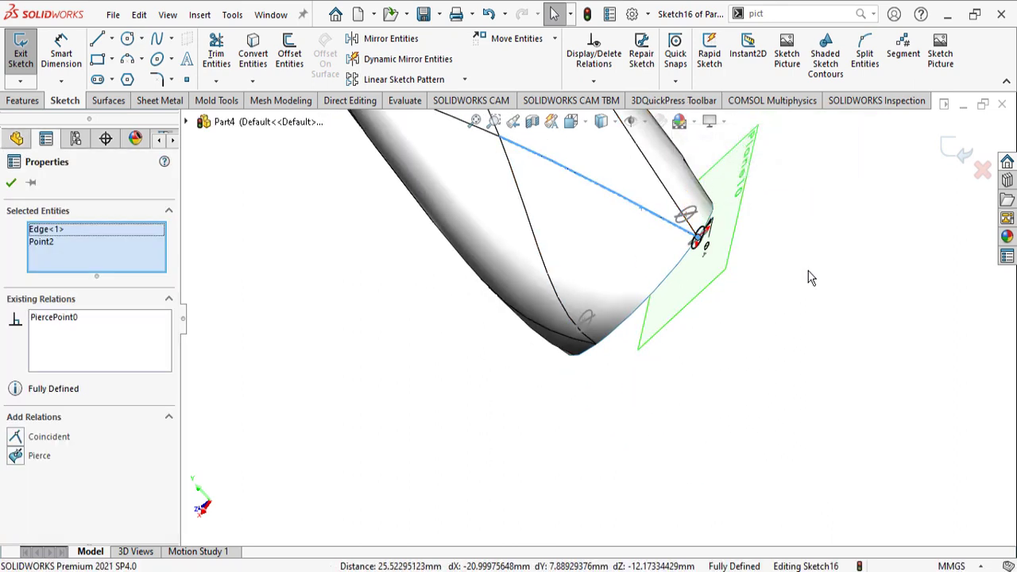
# Exit the circle sketch on Plane10 and hide that plane
pyautogui.click(807, 275)
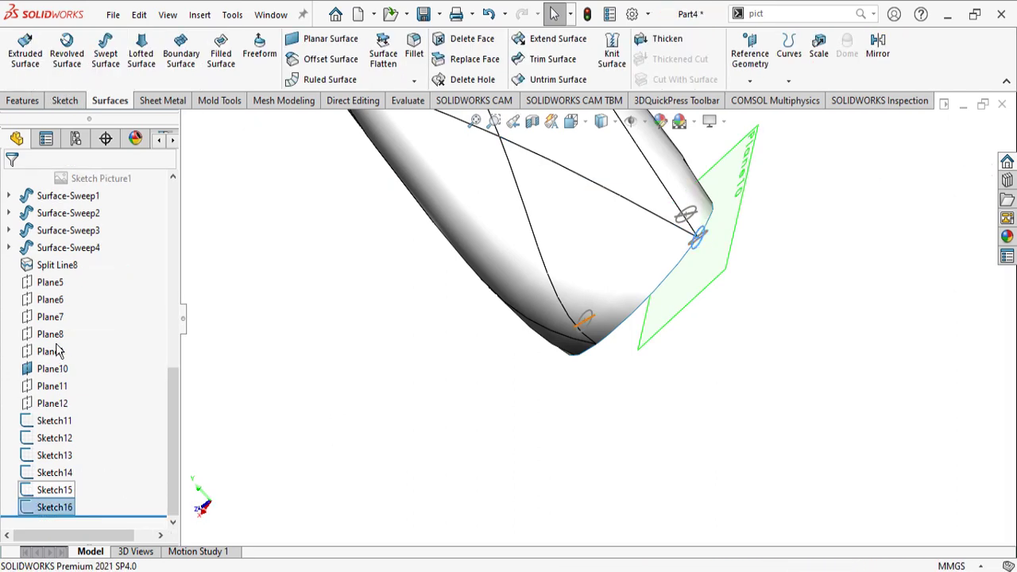
pyautogui.rightClick(60, 368)
pyautogui.click(80, 193)
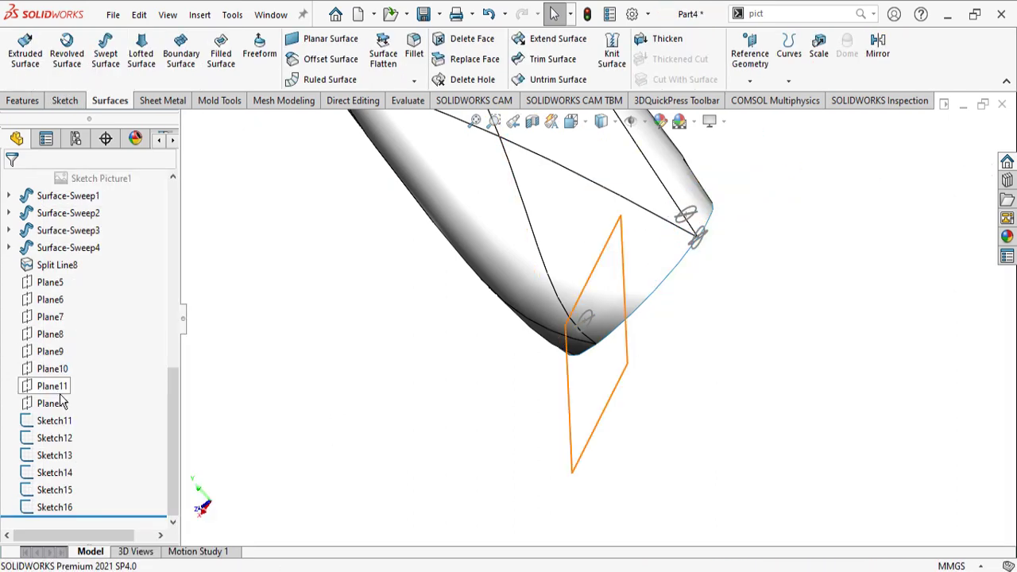
# Turn on the display of Plane11 and start a sketch on it
pyautogui.rightClick(49, 388)
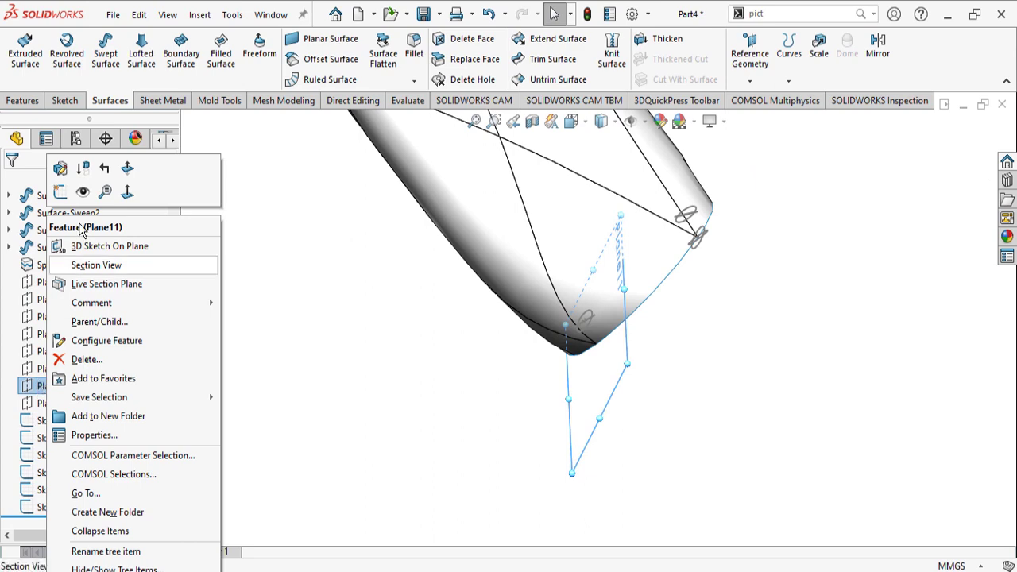
pyautogui.click(82, 193)
pyautogui.rightClick(59, 386)
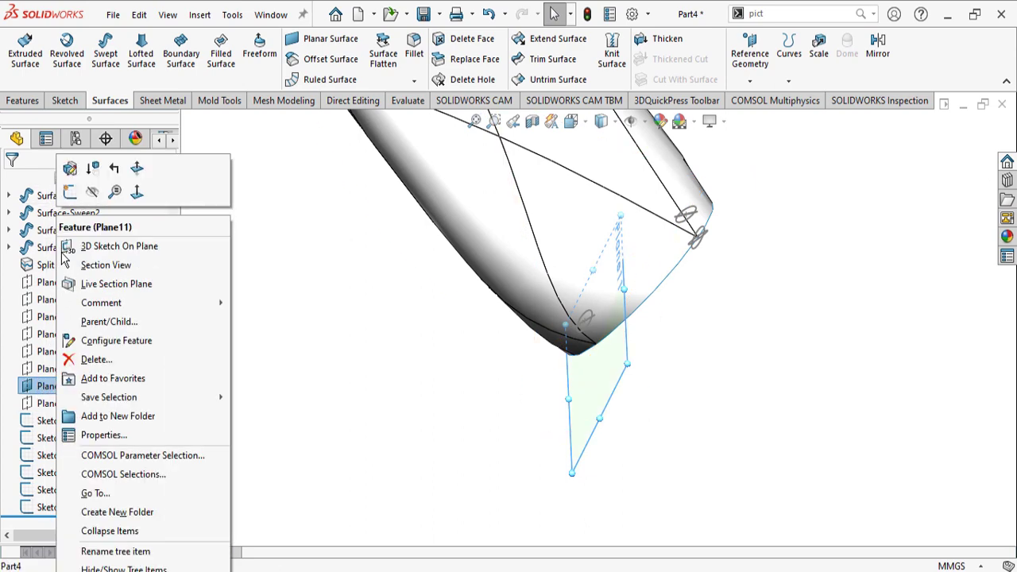
pyautogui.click(69, 194)
# Sketch a circle about 10 mm in diameter on Plane11, just outside the faucet rim
pyautogui.scroll(-6, 477, 328)
pyautogui.moveTo(477, 381); pyautogui.dragTo(548, 369, button='right')
pyautogui.click(460, 322)
pyautogui.click(473, 329)
pyautogui.press('Escape')
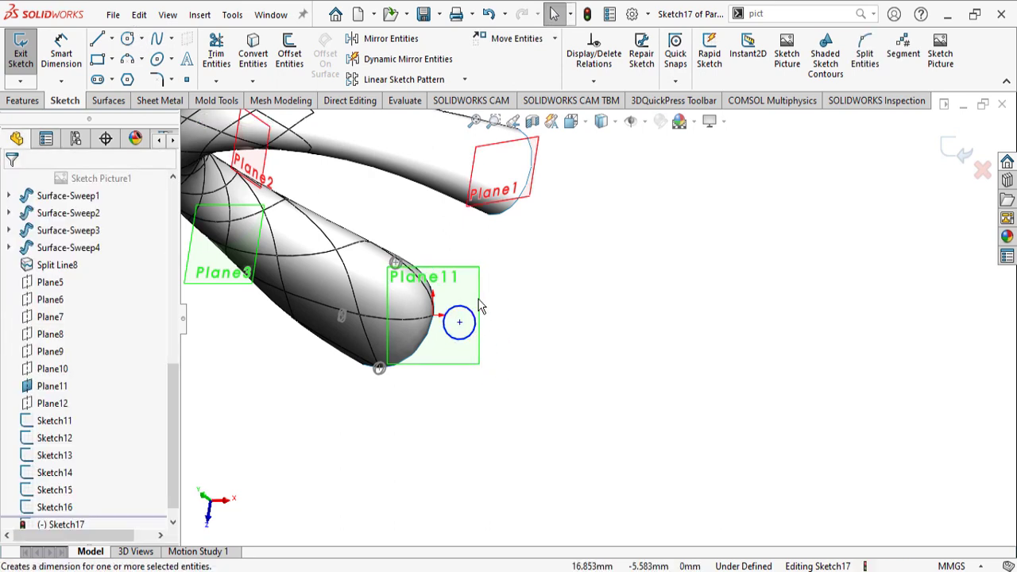
# Dimension the Plane11 circle's diameter to 4 mm and leave the dimension tool
pyautogui.moveTo(448, 316); pyautogui.dragTo(450, 268, button='right')
pyautogui.click(473, 313)
pyautogui.click(506, 293)
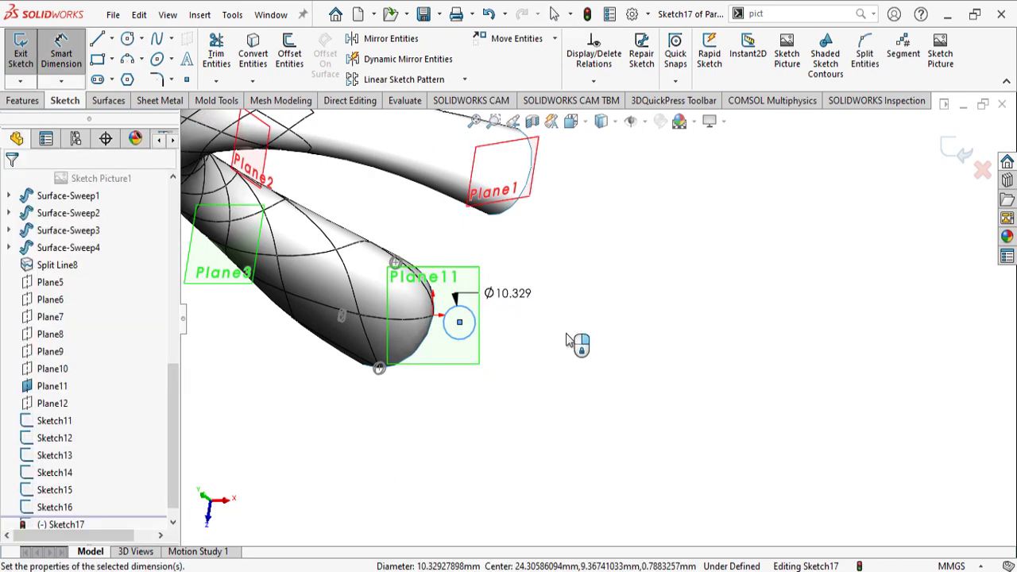
pyautogui.write('4')
pyautogui.press('Return')
pyautogui.moveTo(365, 219)
pyautogui.mouseDown(button='middle')
pyautogui.moveTo(465, 227)
pyautogui.moveTo(390, 234)
pyautogui.moveTo(417, 343)
pyautogui.mouseUp(button='middle')
pyautogui.press('Escape')
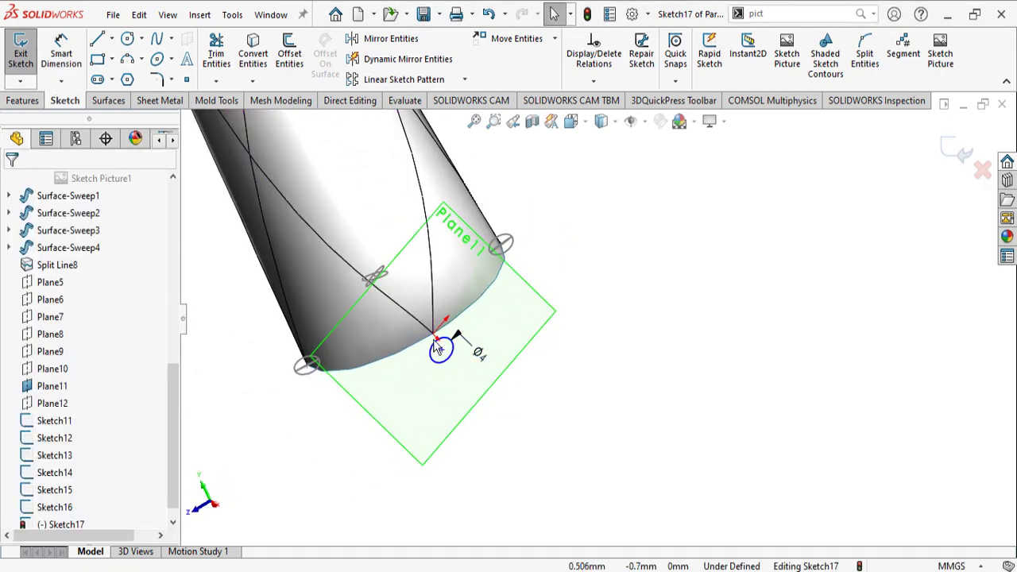
# Add a pierce relation between the Plane11 circle's centre and the diagonal split-line edge ending at the nearby rim vertex
pyautogui.scroll(-4, 416, 343)
pyautogui.click(476, 361)
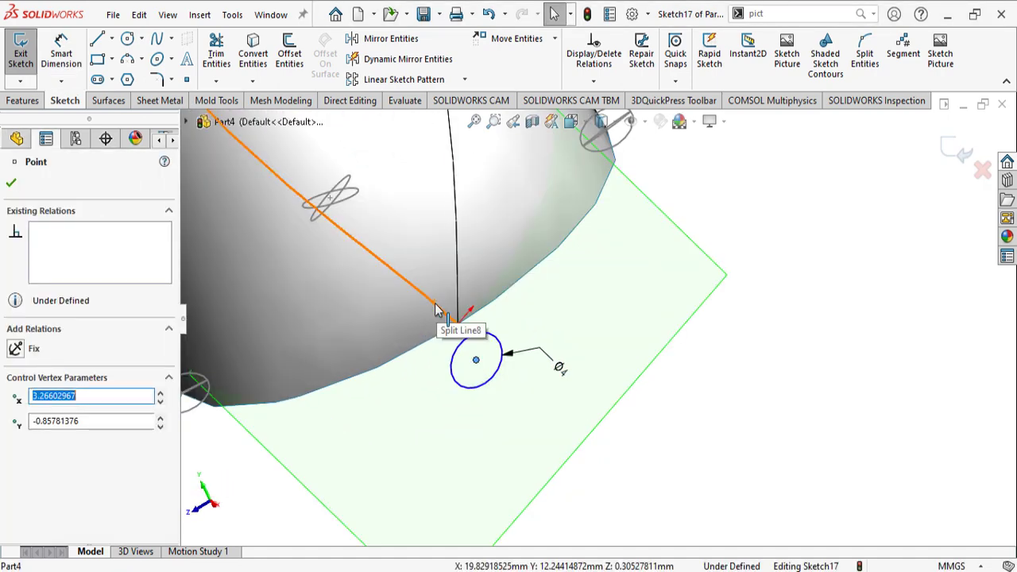
pyautogui.keyDown('ctrl'); pyautogui.click(436, 310); pyautogui.keyUp('ctrl')
pyautogui.click(500, 234)
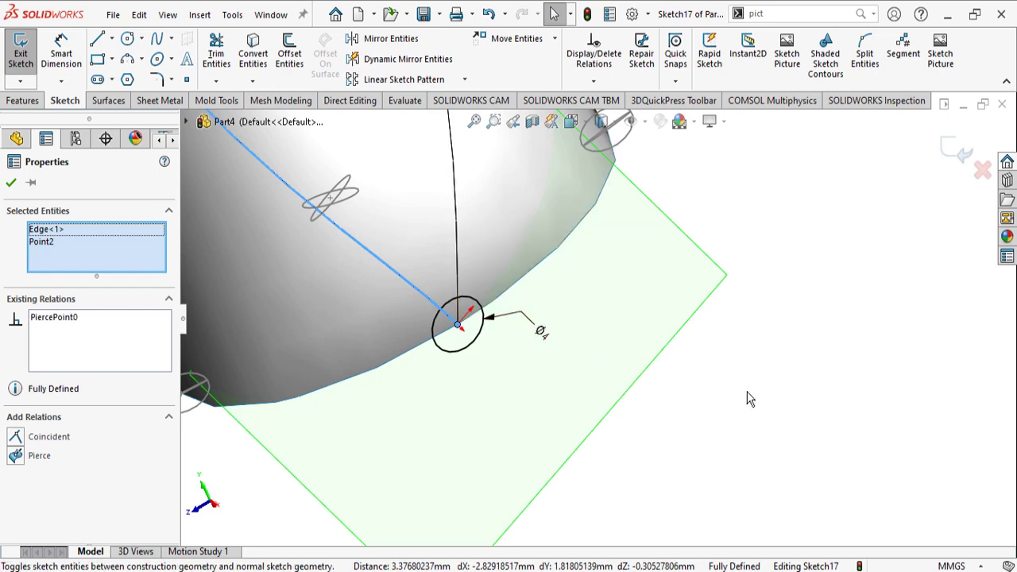
# Exit the circle sketch on Plane11 and switch the displayed plane from Plane11 to Plane12
pyautogui.click(959, 147)
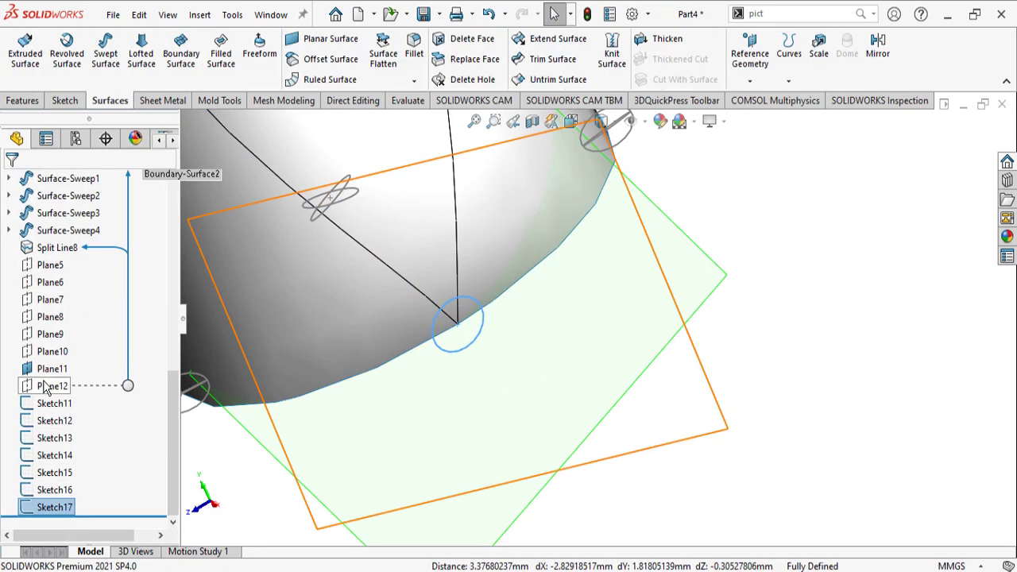
pyautogui.rightClick(46, 386)
pyautogui.rightClick(44, 368)
pyautogui.rightClick(44, 368)
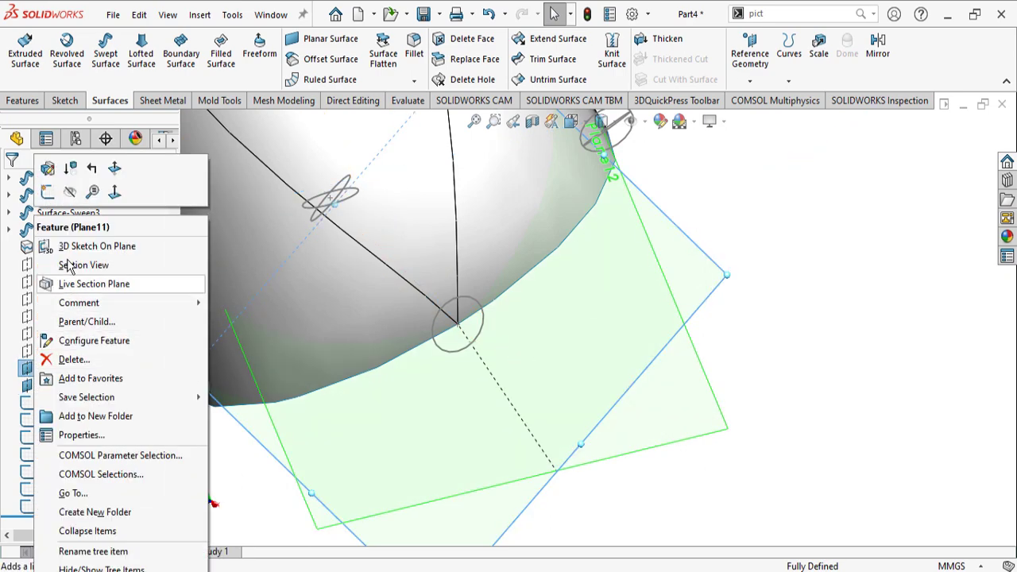
pyautogui.click(70, 190)
# Start a sketch on Plane12 and draw a circle about 16 mm in diameter, clear of the faucet body
pyautogui.rightClick(53, 387)
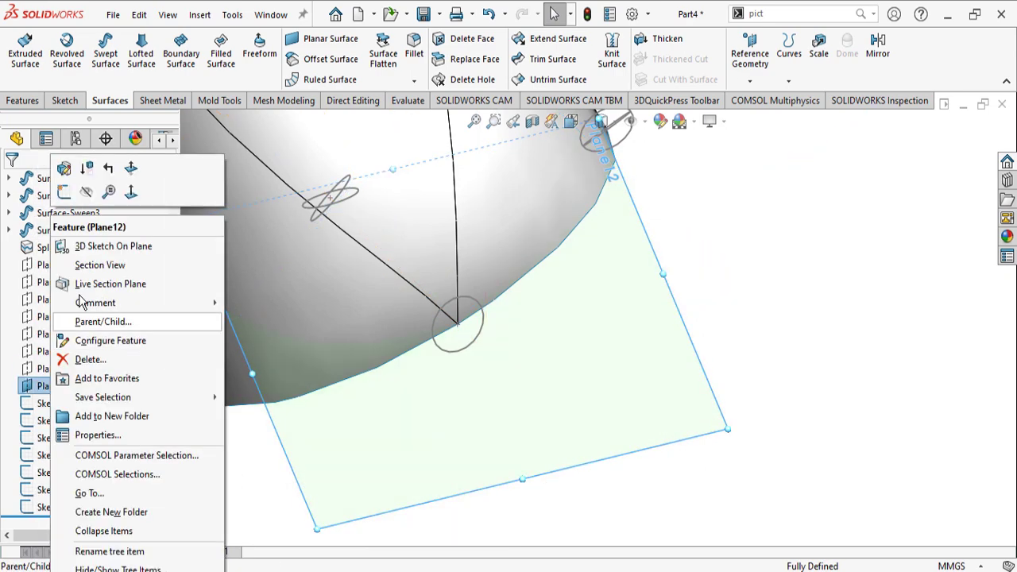
pyautogui.click(65, 192)
pyautogui.scroll(-6, 470, 334)
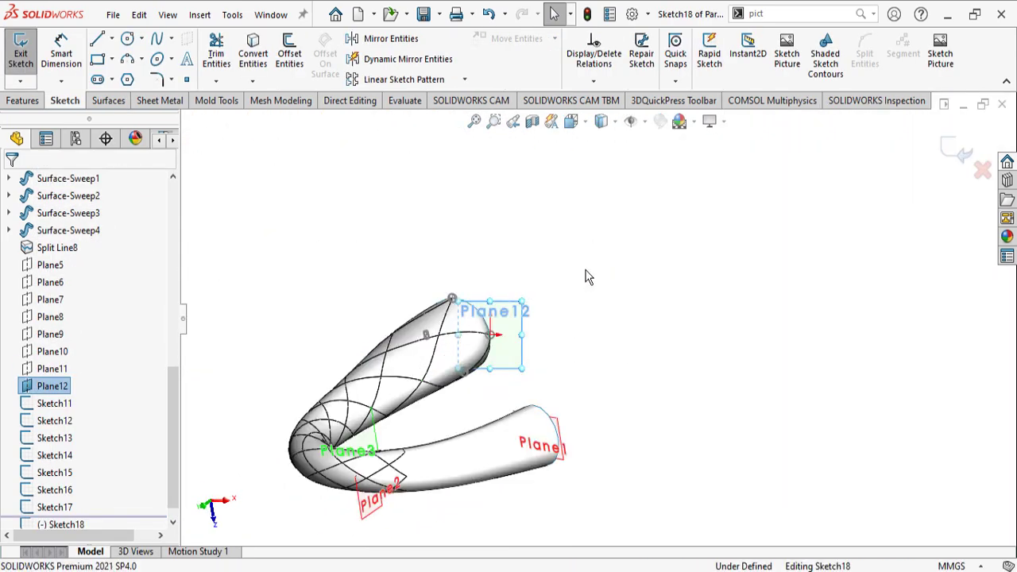
pyautogui.moveTo(592, 245); pyautogui.dragTo(560, 270, button='right')
pyautogui.click(560, 270)
pyautogui.click(572, 256)
# Dimension the Plane12 circle's diameter to 4 mm and leave the dimension tool
pyautogui.moveTo(583, 356); pyautogui.dragTo(579, 254, button='right')
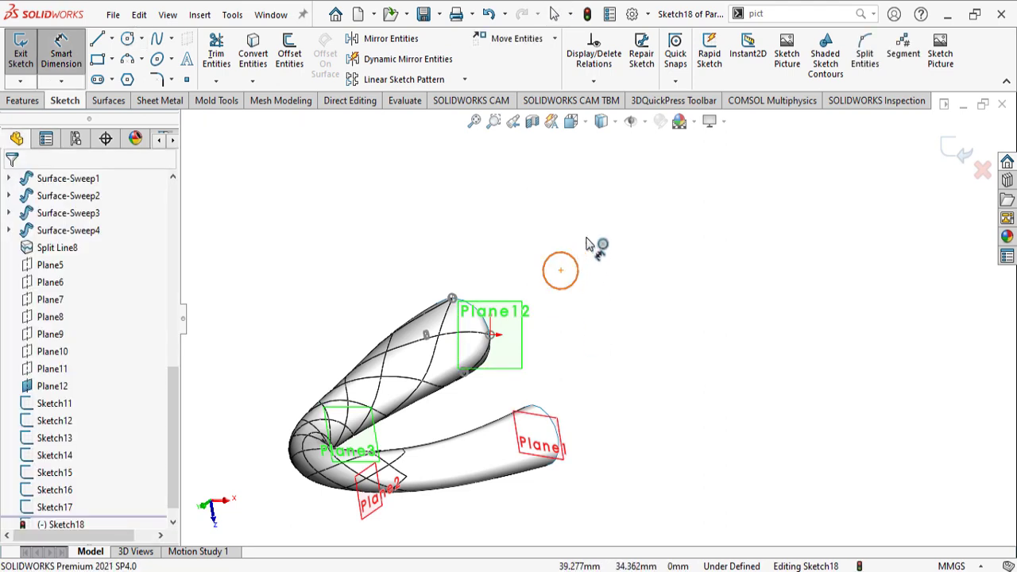
pyautogui.click(574, 255)
pyautogui.write('4')
pyautogui.press('Return')
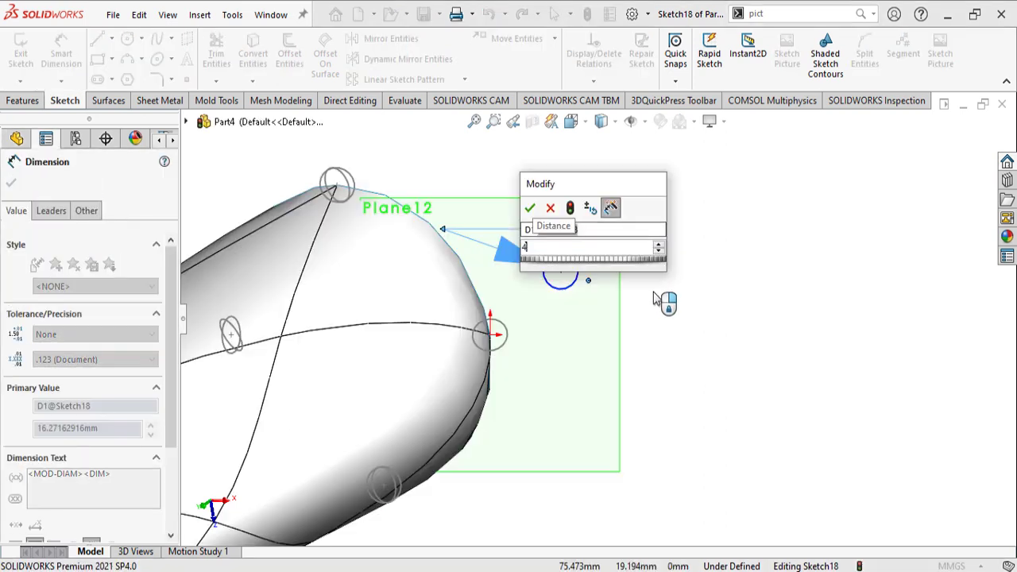
pyautogui.moveTo(560, 258)
pyautogui.mouseDown(button='middle')
pyautogui.moveTo(545, 488)
pyautogui.moveTo(649, 400)
pyautogui.moveTo(616, 424)
pyautogui.moveTo(570, 352)
pyautogui.moveTo(579, 329)
pyautogui.moveTo(590, 359)
pyautogui.moveTo(672, 223)
pyautogui.mouseUp(button='middle')
pyautogui.scroll(-8, 647, 421)
pyautogui.scroll(3, 626, 398)
pyautogui.press('Escape')
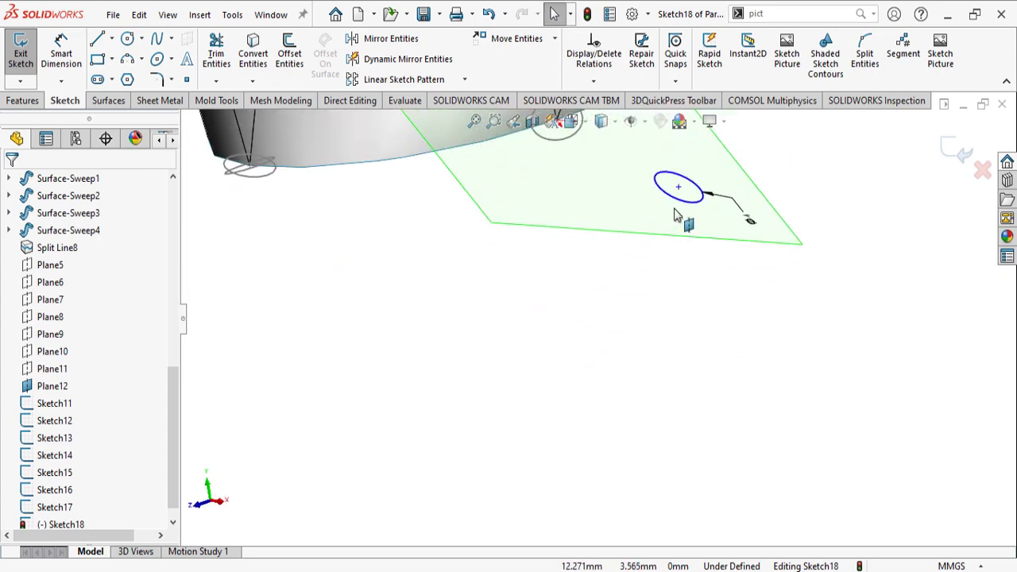
# Add a pierce relation between the Plane12 circle's centre and the curved split-line edge ending at the rim vertex on that plane
pyautogui.click(680, 188)
pyautogui.scroll(7, 639, 237)
pyautogui.scroll(-5, 611, 229)
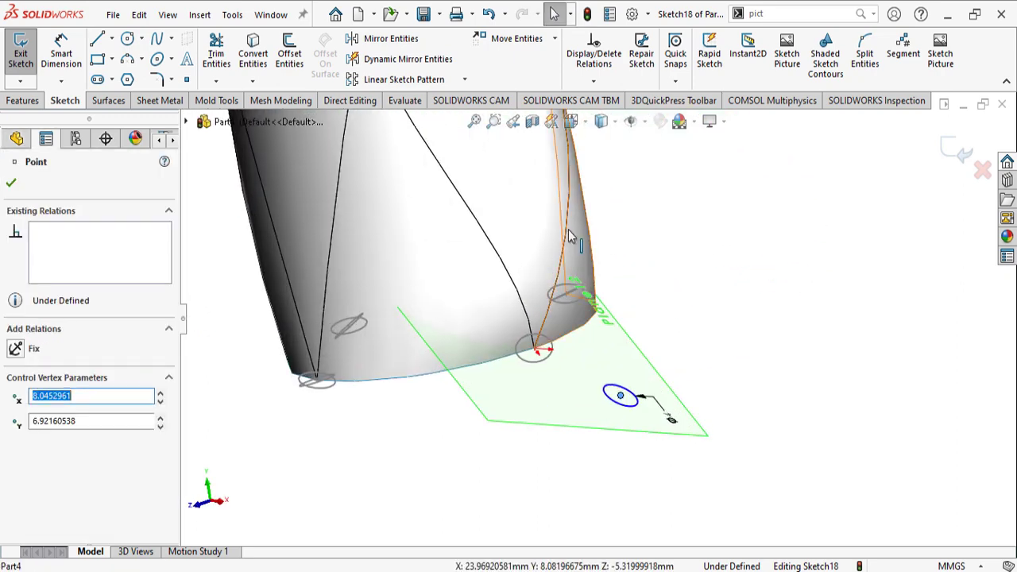
pyautogui.keyDown('ctrl'); pyautogui.click(569, 246); pyautogui.keyUp('ctrl')
pyautogui.click(643, 241)
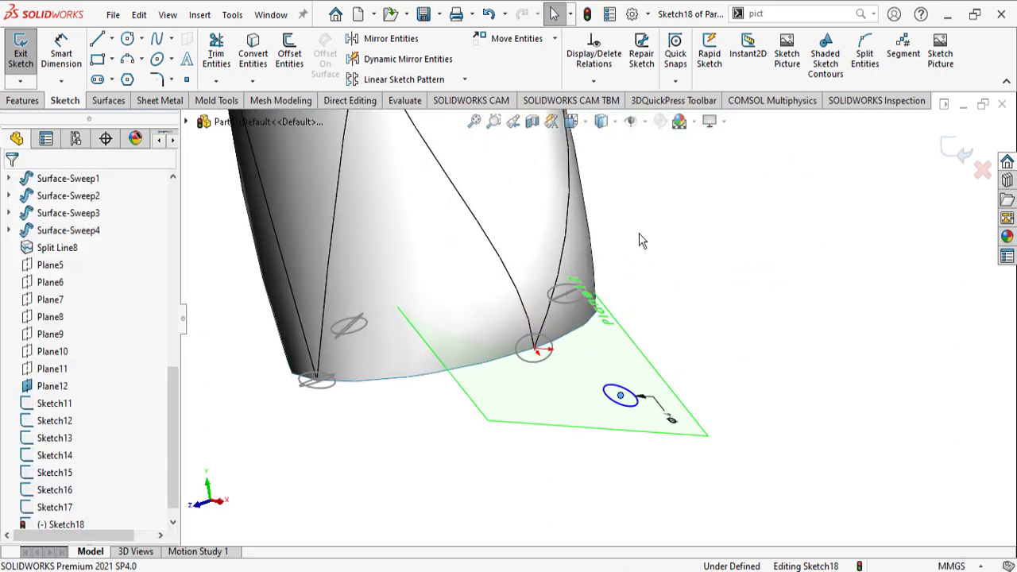
pyautogui.click(562, 256)
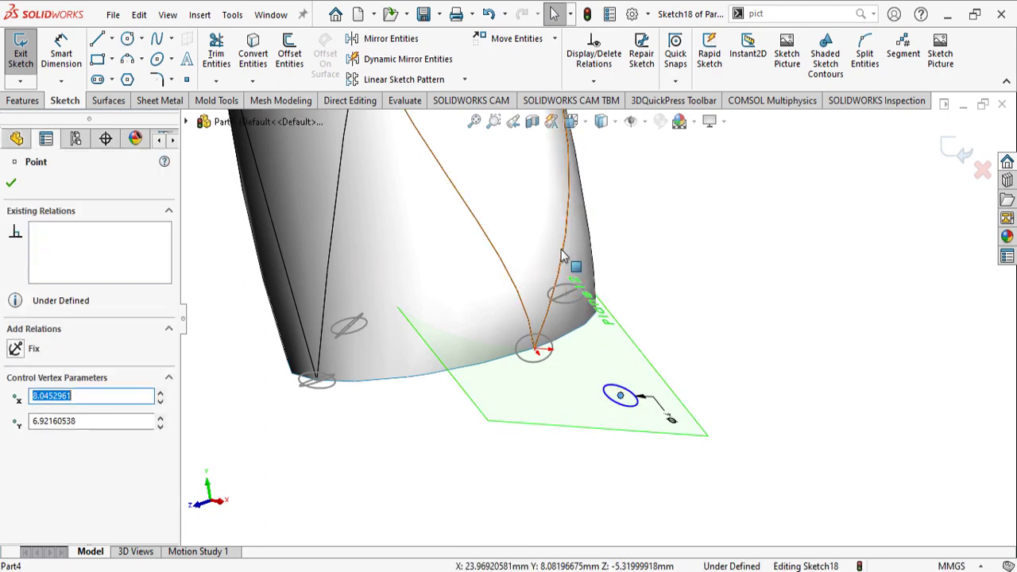
pyautogui.keyDown('ctrl'); pyautogui.click(565, 249); pyautogui.keyUp('ctrl')
pyautogui.click(630, 178)
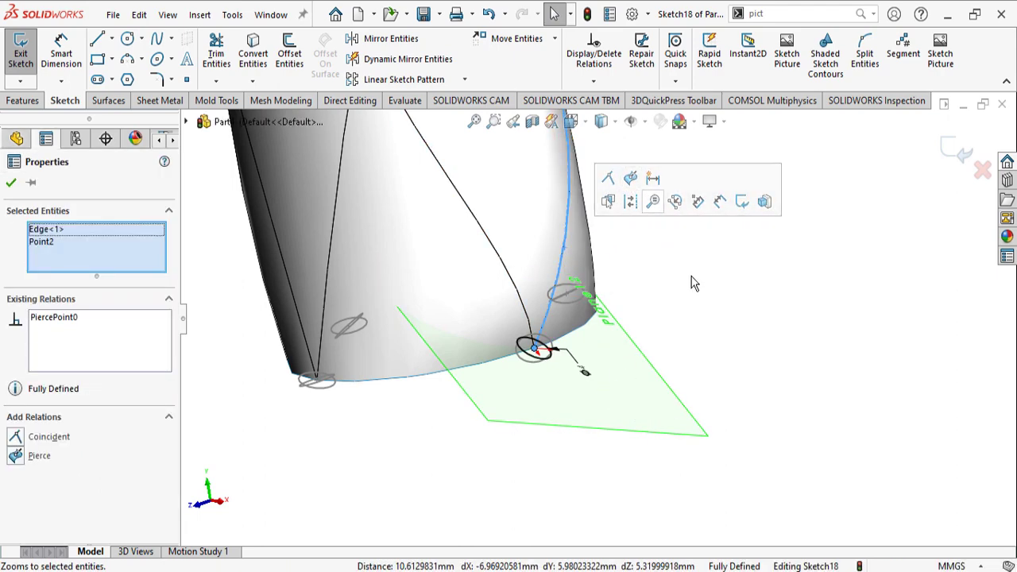
# Deselect the pierced centre point and edge, and exit the circle sketch on Plane12
pyautogui.click(770, 353)
pyautogui.scroll(3, 770, 354)
pyautogui.moveTo(770, 354); pyautogui.dragTo(949, 147, button='middle')
pyautogui.scroll(-6, 767, 296)
pyautogui.moveTo(694, 322)
pyautogui.mouseDown(button='middle')
pyautogui.moveTo(642, 346)
pyautogui.moveTo(683, 374)
pyautogui.mouseUp(button='middle')
pyautogui.click(682, 373)
pyautogui.scroll(3, 639, 354)
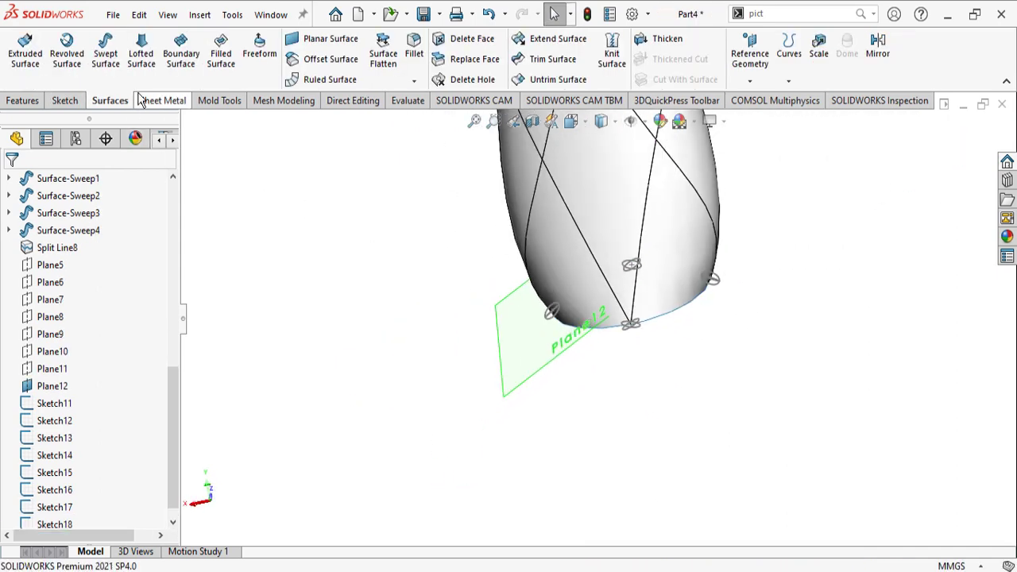
# Start a swept surface and use the Sketch16 circle at the rim vertex as its profile
pyautogui.click(106, 71)
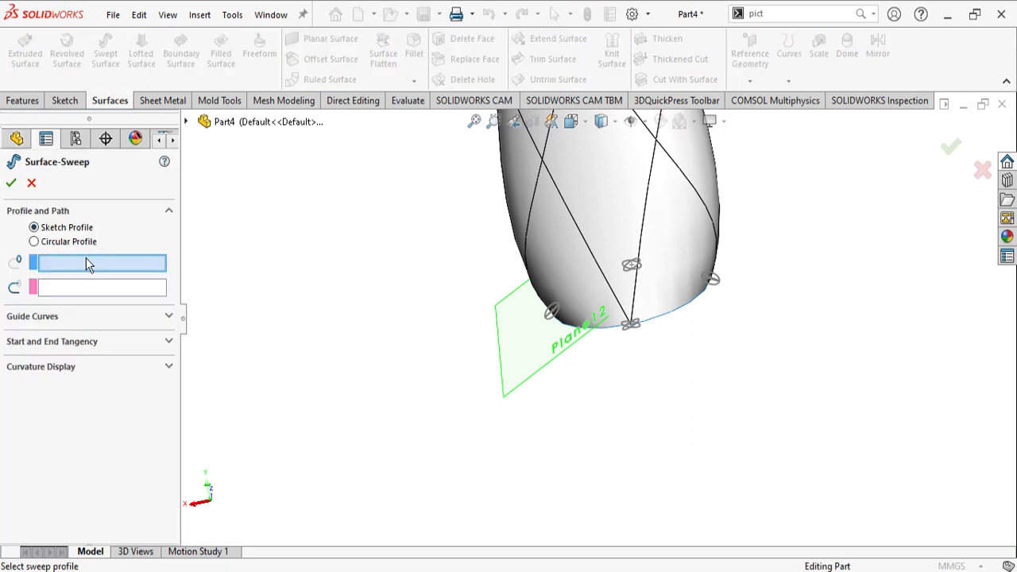
pyautogui.scroll(-2, 735, 366)
pyautogui.scroll(-2, 534, 297)
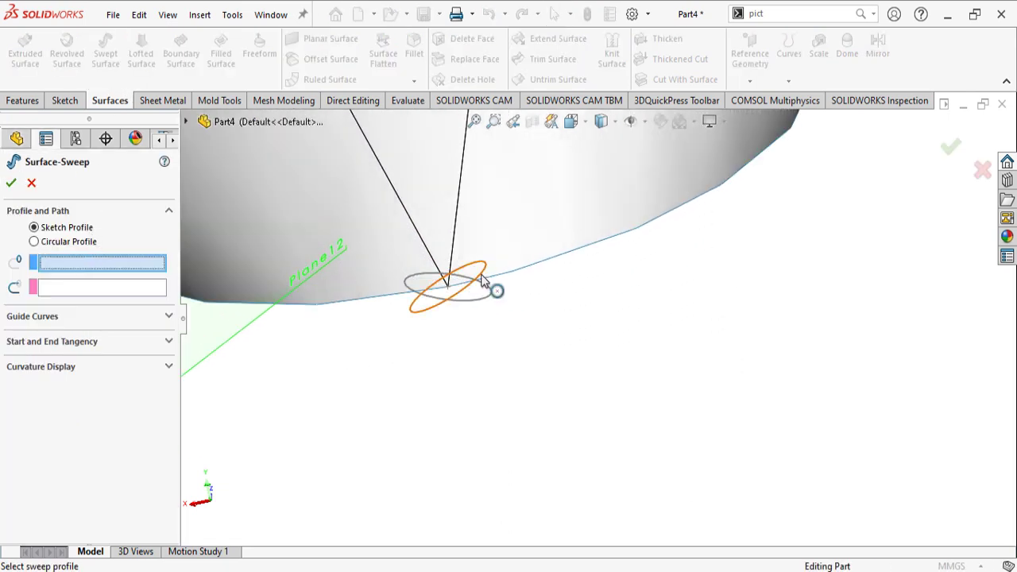
pyautogui.click(463, 292)
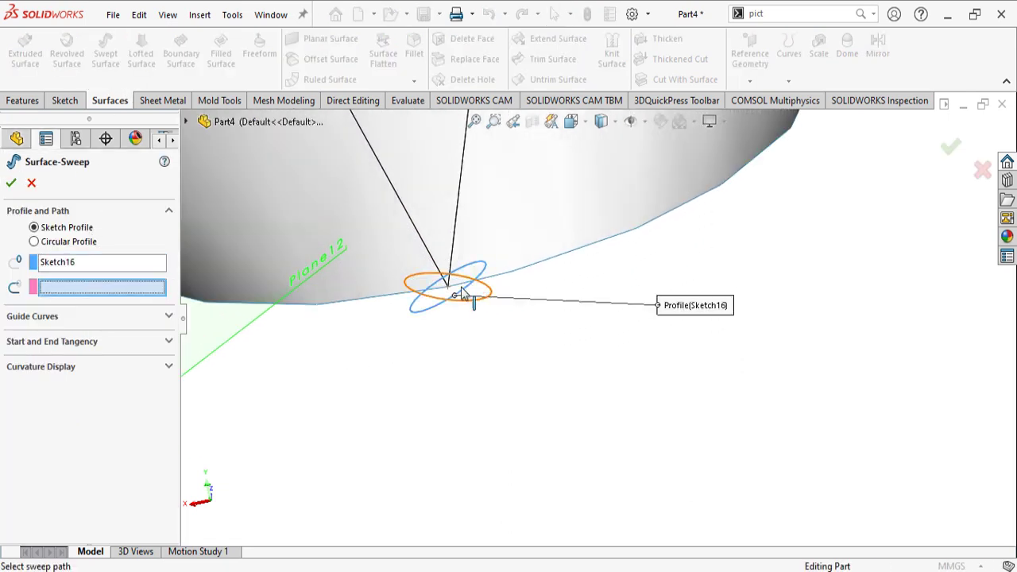
pyautogui.click(426, 252)
pyautogui.scroll(10, 426, 280)
pyautogui.scroll(-3, 556, 266)
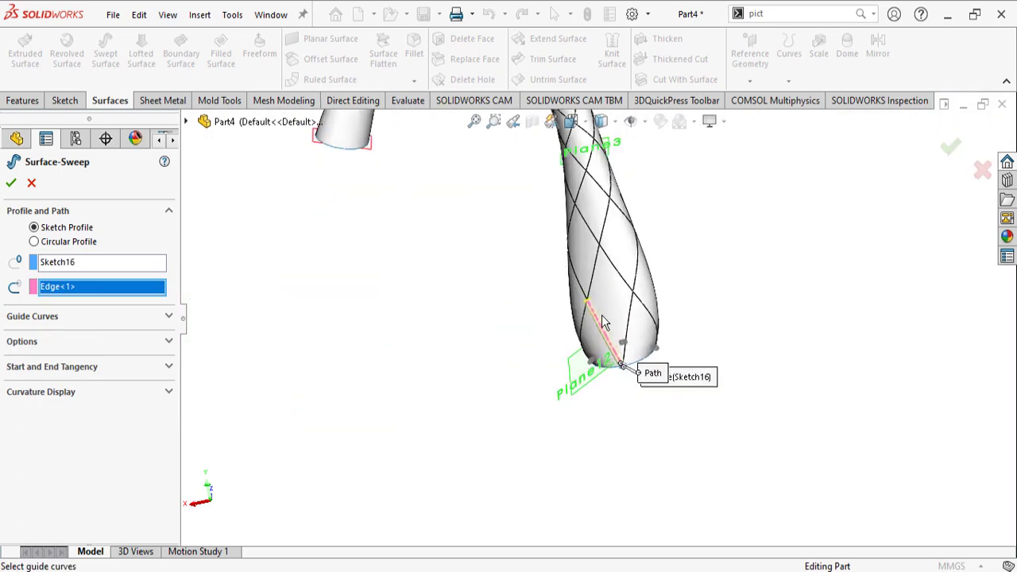
pyautogui.scroll(-3, 591, 296)
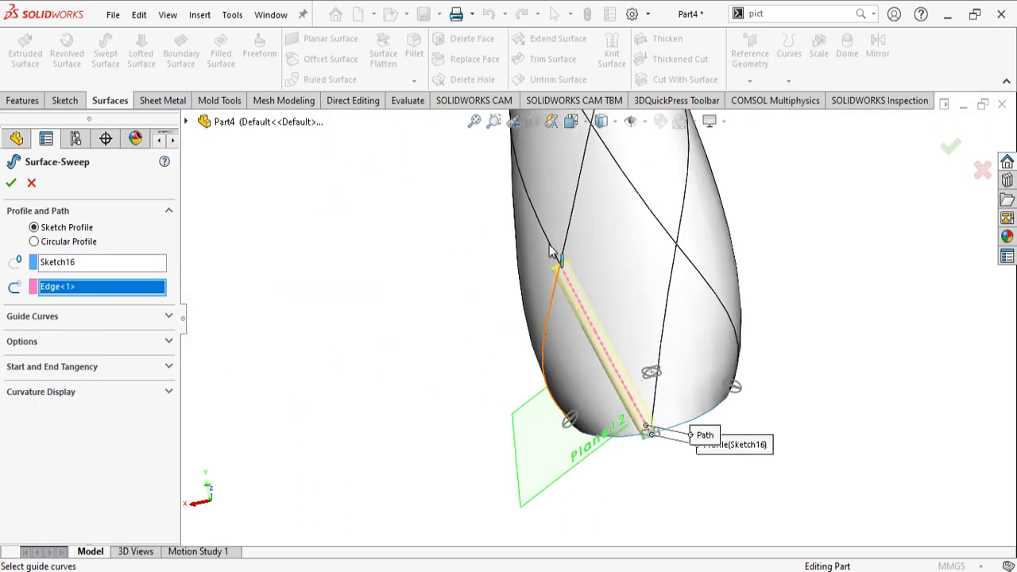
pyautogui.scroll(2, 550, 258)
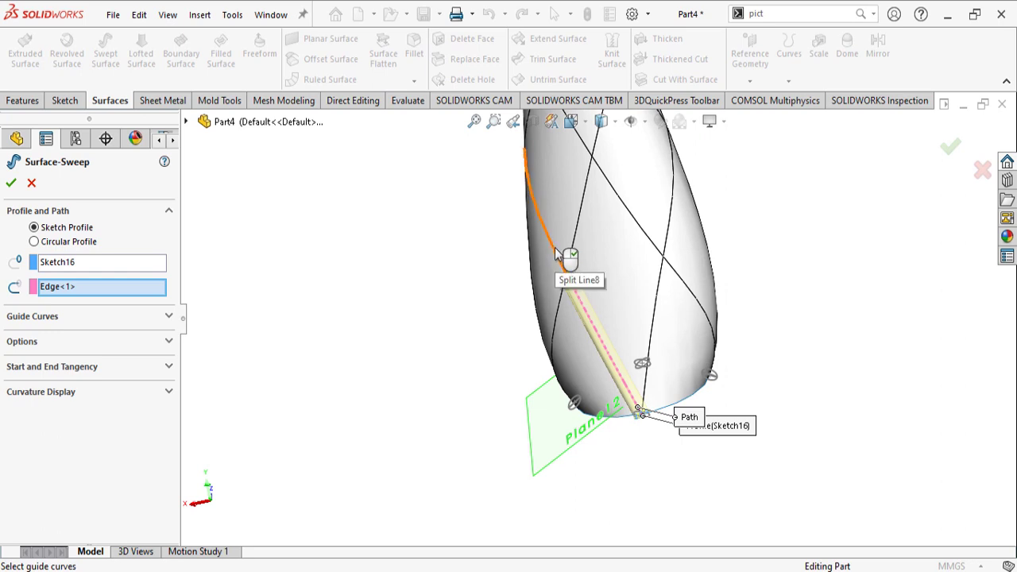
pyautogui.rightClick(124, 287)
pyautogui.click(189, 300)
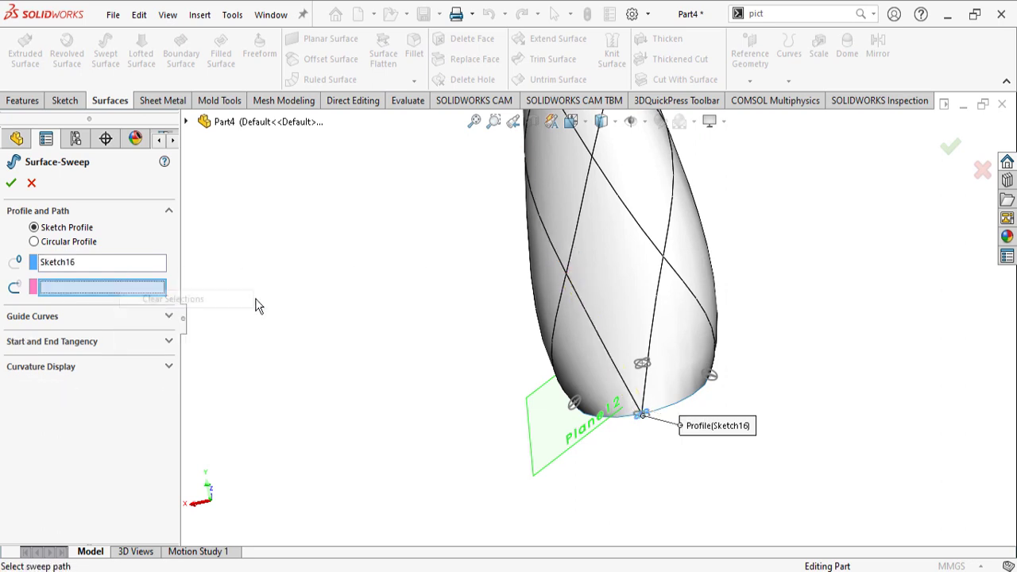
# Start a SelectionManager group for the sweep path, with the split-line edge rising from the Sketch16 circle's centre as first segment
pyautogui.rightClick(155, 293)
pyautogui.click(195, 317)
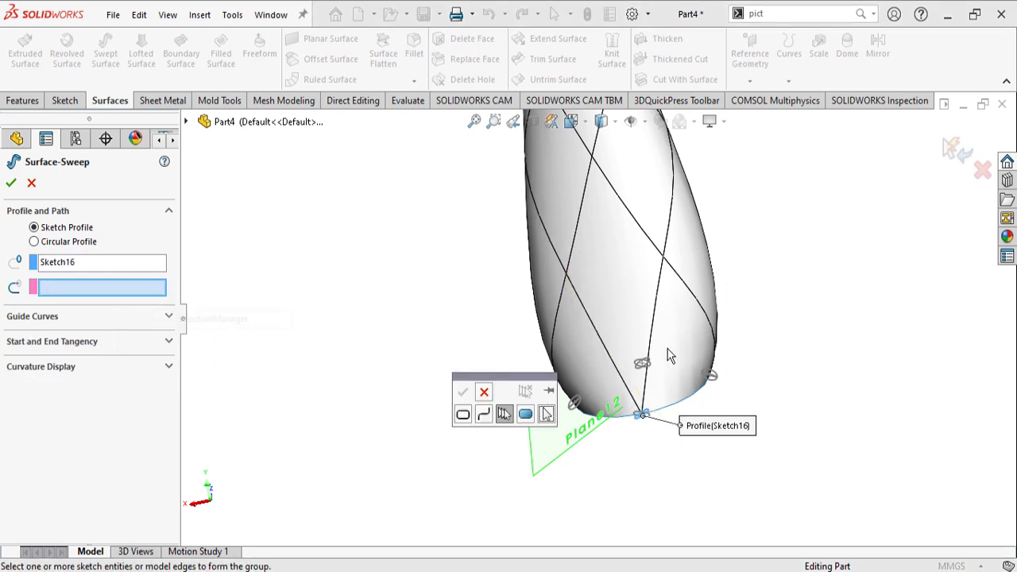
pyautogui.click(599, 337)
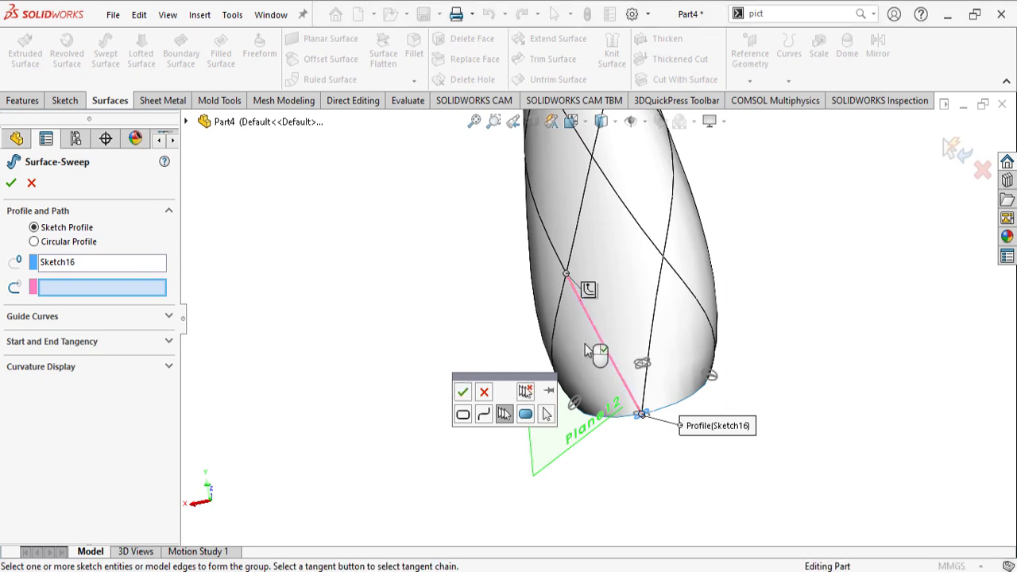
# Extend the Sketch16 path group edge by edge along the spiral split line, up the lower part of the faucet body
pyautogui.moveTo(578, 315); pyautogui.dragTo(635, 303, button='middle')
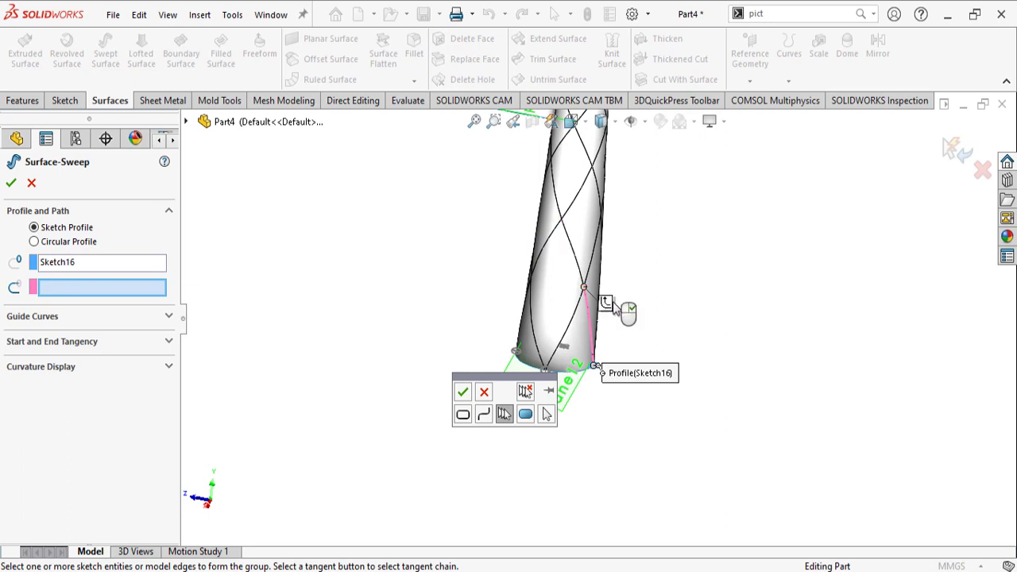
pyautogui.moveTo(578, 226)
pyautogui.mouseDown(button='middle')
pyautogui.moveTo(572, 173)
pyautogui.moveTo(590, 245)
pyautogui.moveTo(570, 219)
pyautogui.moveTo(581, 243)
pyautogui.mouseUp(button='middle')
pyautogui.scroll(-4, 578, 196)
pyautogui.scroll(4, 586, 274)
pyautogui.scroll(-4, 582, 243)
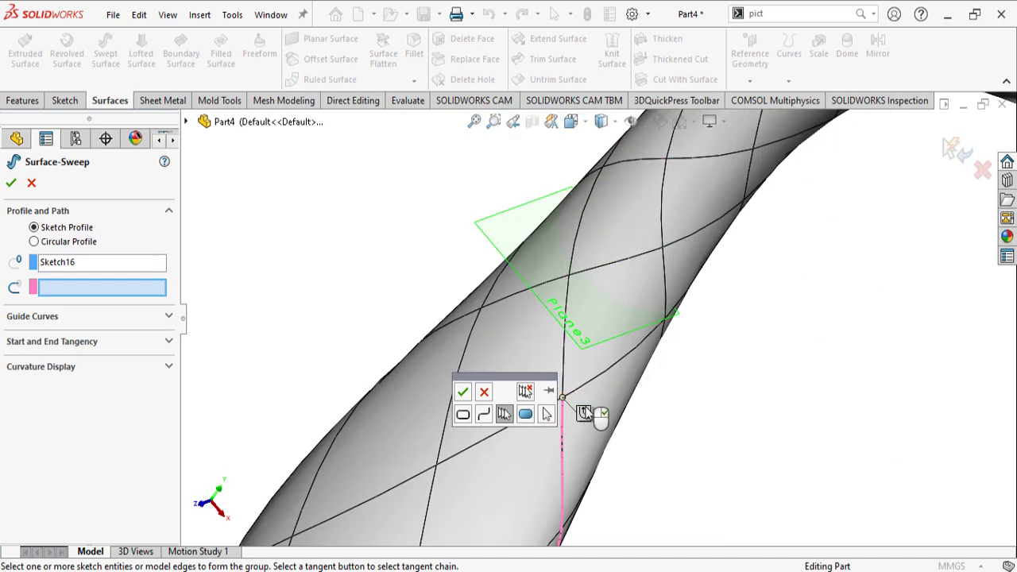
pyautogui.moveTo(616, 198); pyautogui.dragTo(648, 208, button='middle')
pyautogui.moveTo(524, 327); pyautogui.dragTo(649, 290, button='middle')
pyautogui.scroll(-2, 649, 280)
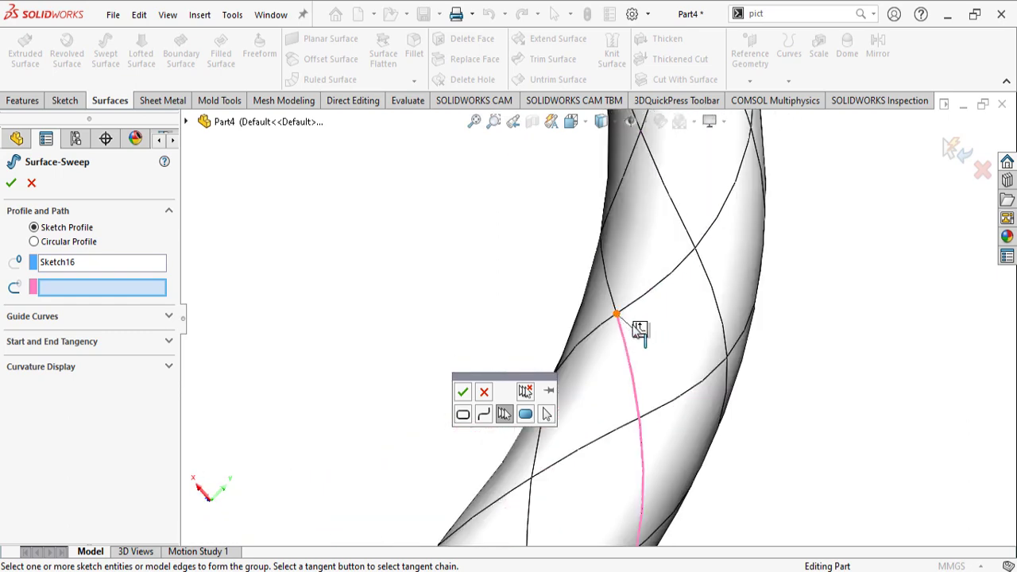
# Complete the Sketch16 path group to the split line's upper end, accept it as an open group and finish the surface sweep
pyautogui.moveTo(631, 326); pyautogui.dragTo(481, 172, button='middle')
pyautogui.scroll(5, 631, 241)
pyautogui.scroll(3, 481, 172)
pyautogui.scroll(-5, 501, 205)
pyautogui.moveTo(597, 268); pyautogui.dragTo(749, 329, button='middle')
pyautogui.scroll(5, 531, 220)
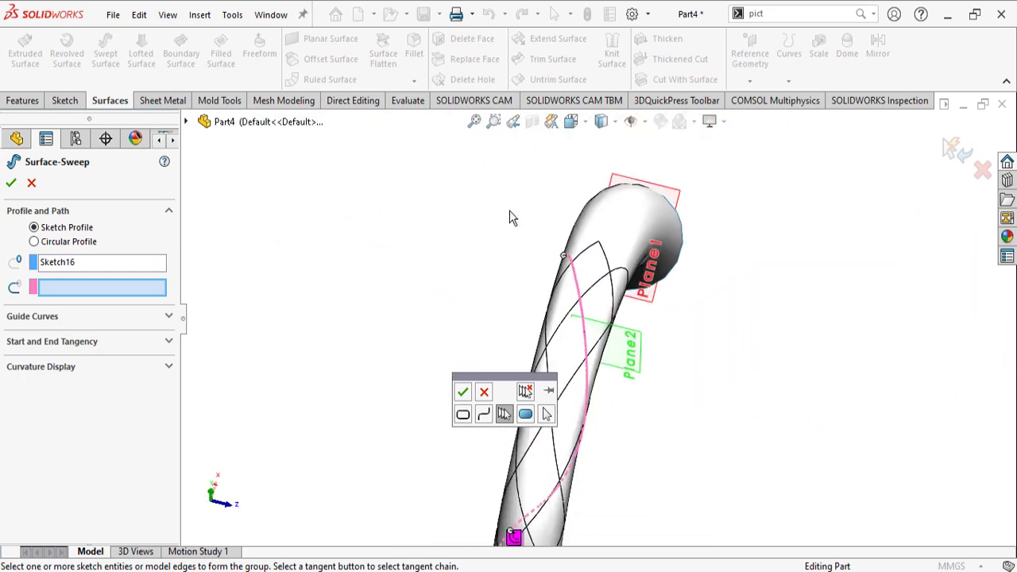
pyautogui.click(461, 392)
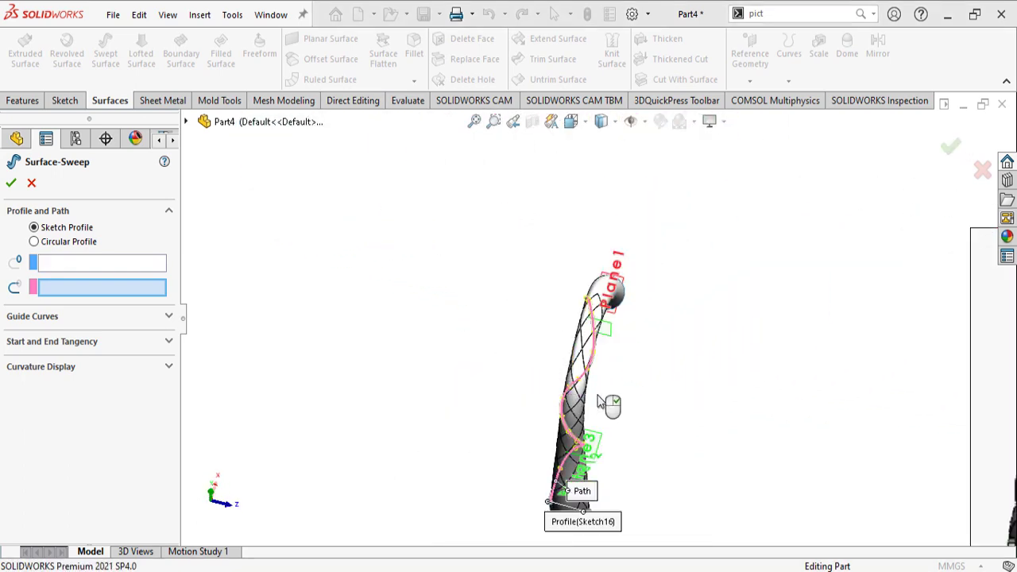
pyautogui.scroll(-3, 565, 450)
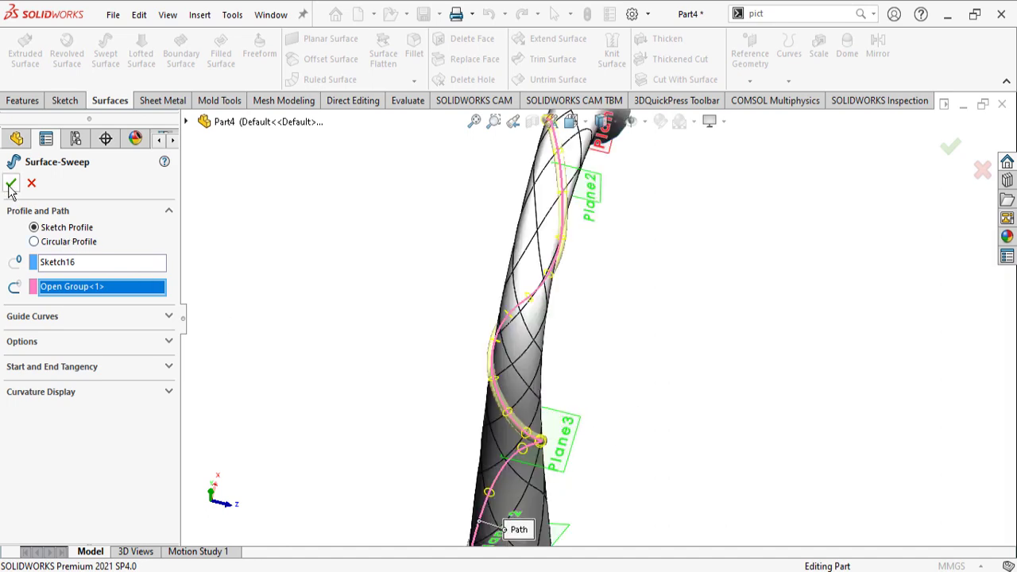
pyautogui.press('Return')
# Start a swept surface with the Sketch15 circle as profile, and begin a SelectionManager path group with the split-line edge at its centre
pyautogui.scroll(4, 635, 404)
pyautogui.moveTo(639, 405); pyautogui.dragTo(578, 327, button='middle')
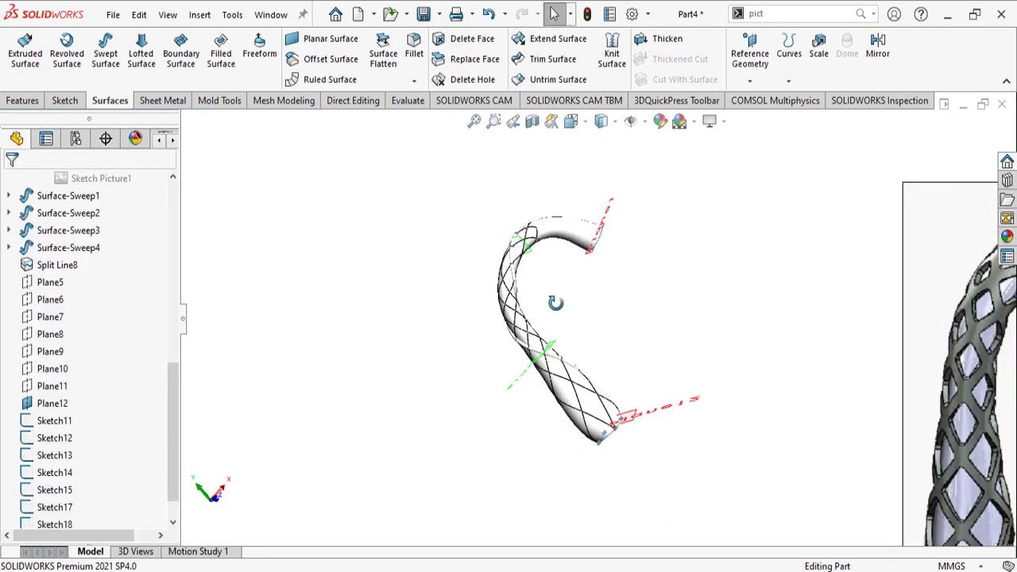
pyautogui.scroll(-5, 588, 447)
pyautogui.moveTo(640, 277); pyautogui.dragTo(702, 334, button='middle')
pyautogui.scroll(-7, 699, 331)
pyautogui.moveTo(605, 344); pyautogui.dragTo(548, 329, button='middle')
pyautogui.scroll(-4, 653, 340)
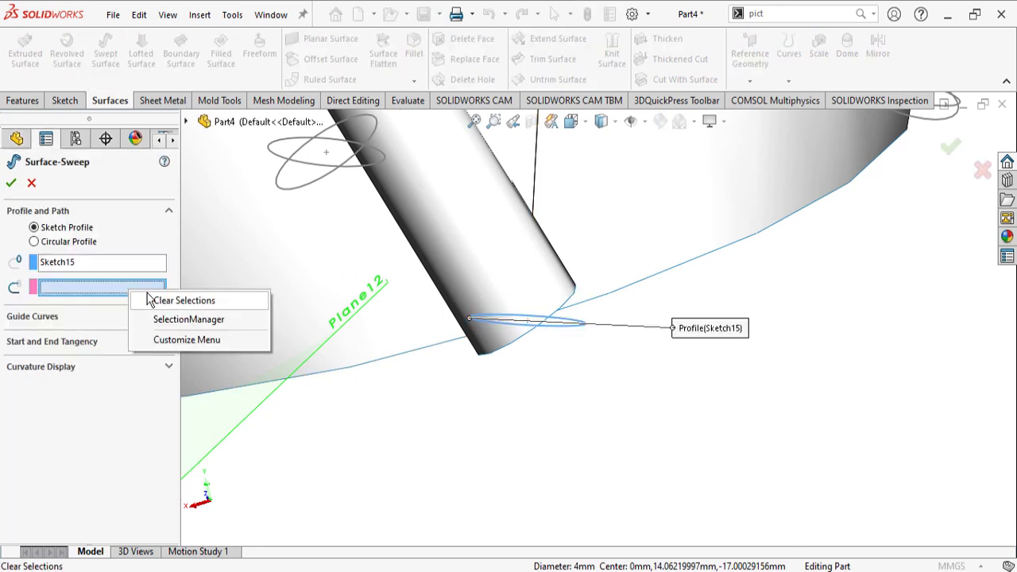
pyautogui.click(170, 317)
pyautogui.click(534, 181)
# Extend the Sketch15 path group along its spiral split line from the rim up towards Plane2
pyautogui.scroll(9, 567, 208)
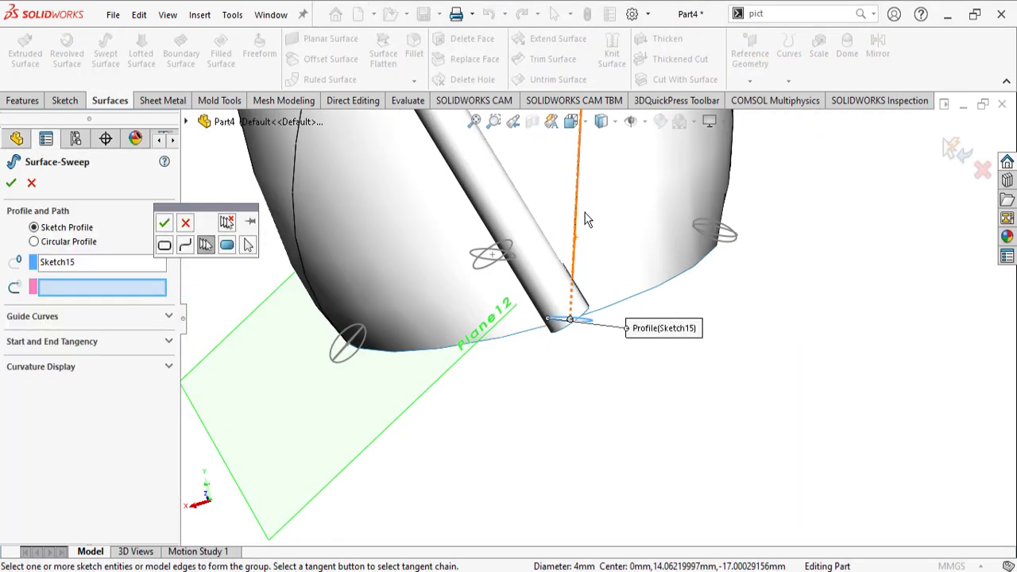
pyautogui.scroll(-5, 605, 251)
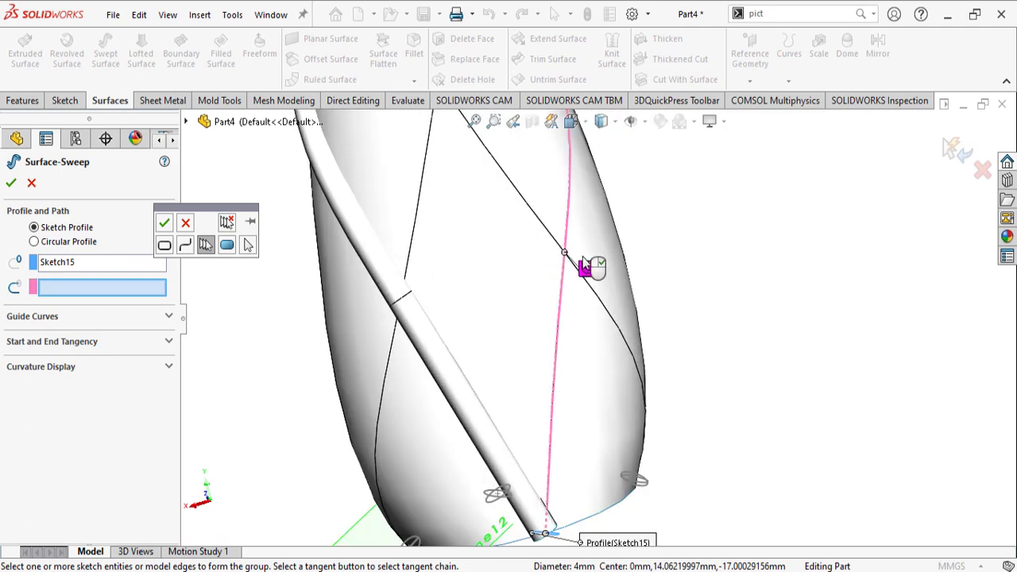
pyautogui.scroll(4, 578, 256)
pyautogui.moveTo(612, 243); pyautogui.dragTo(469, 301, button='middle')
pyautogui.scroll(3, 586, 232)
pyautogui.scroll(-6, 585, 239)
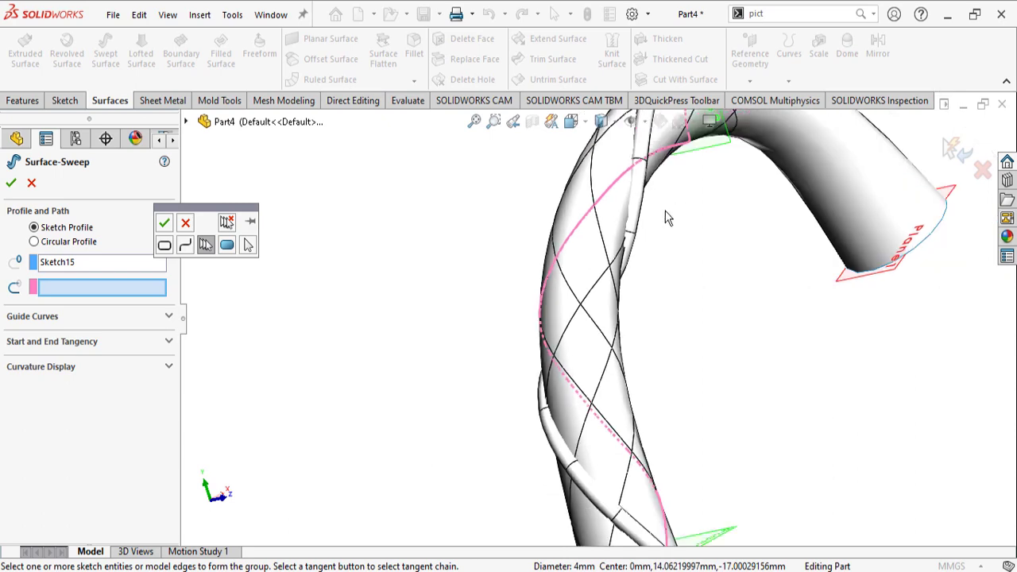
# Complete the Sketch15 path at the lattice's upper end, accept it as an open group and finish the surface sweep
pyautogui.scroll(3, 659, 214)
pyautogui.scroll(-7, 658, 213)
pyautogui.scroll(5, 631, 220)
pyautogui.moveTo(632, 219); pyautogui.dragTo(732, 218, button='middle')
pyautogui.scroll(3, 483, 275)
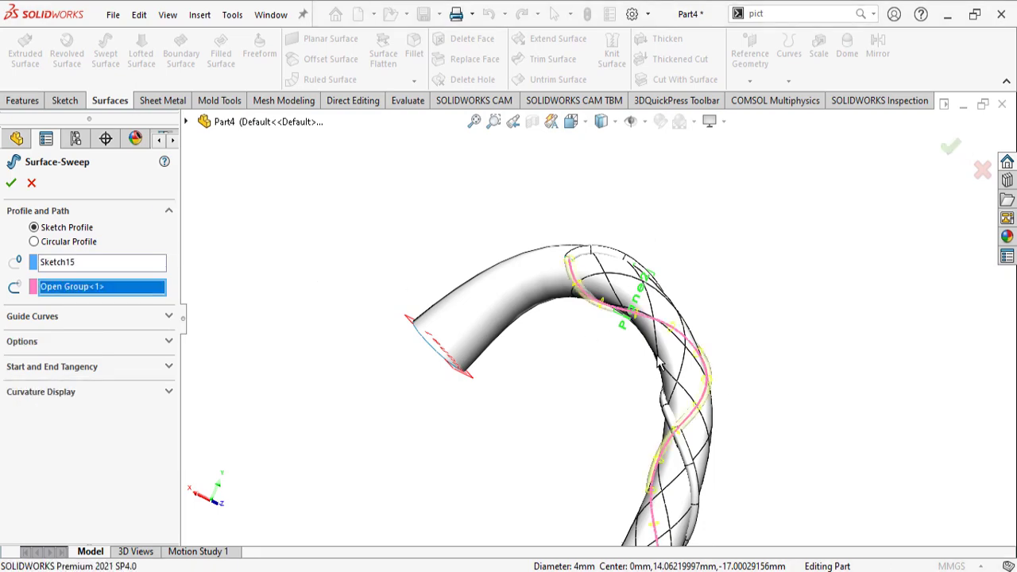
pyautogui.scroll(-3, 715, 363)
pyautogui.moveTo(715, 363); pyautogui.dragTo(2, 208, button='middle')
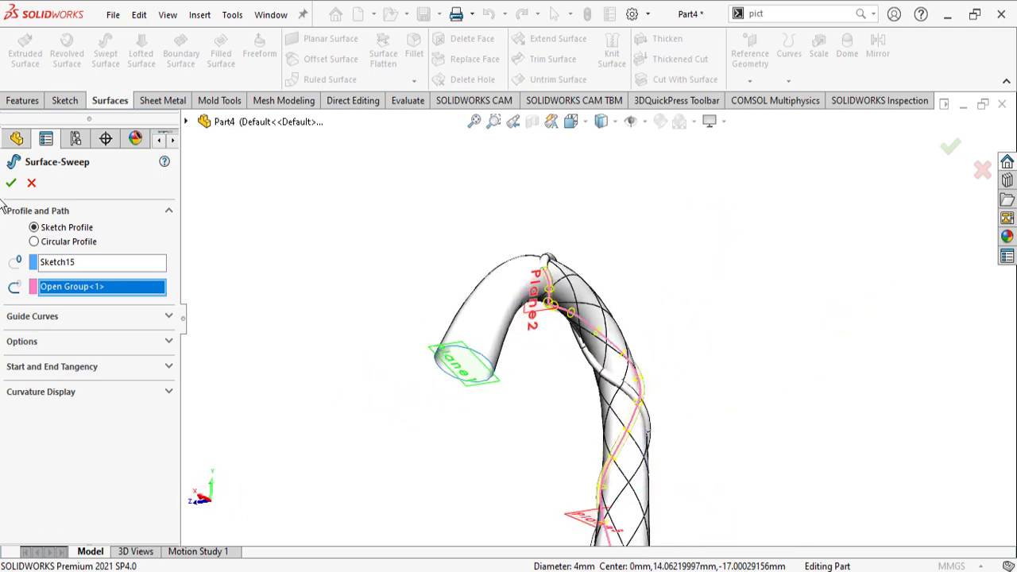
# Start another swept surface with the Sketch17 circle at the next rim vertex as its profile
pyautogui.scroll(5, 611, 470)
pyautogui.scroll(-5, 613, 433)
pyautogui.moveTo(604, 302); pyautogui.dragTo(592, 343, button='middle')
pyautogui.scroll(5, 592, 343)
pyautogui.scroll(-8, 572, 408)
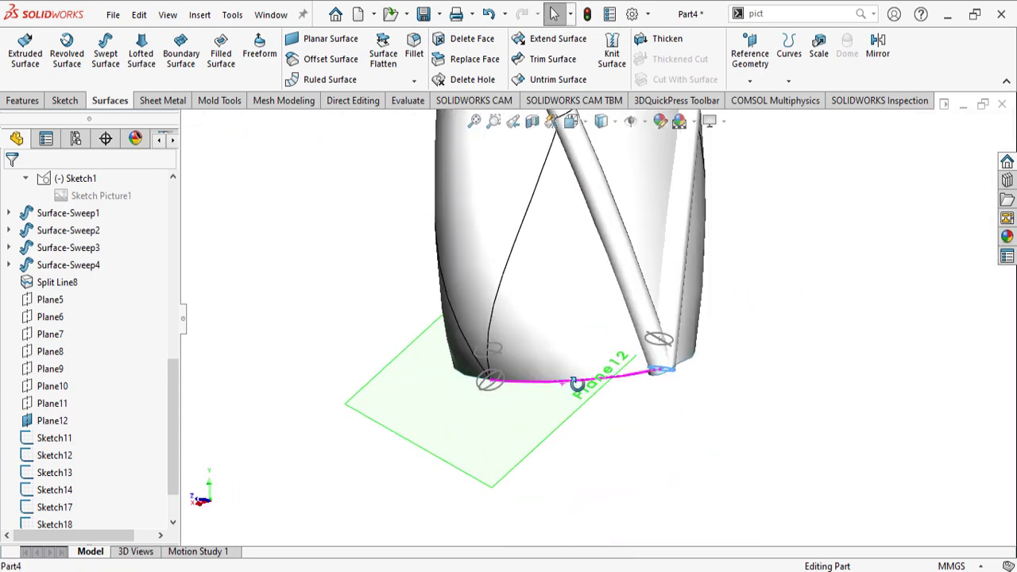
pyautogui.moveTo(499, 382); pyautogui.dragTo(382, 299, button='middle')
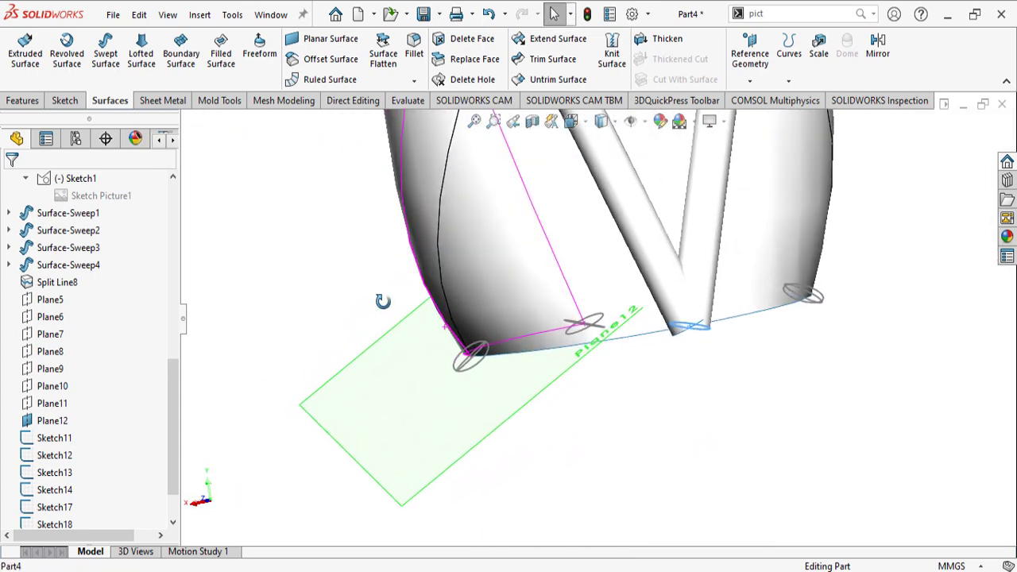
pyautogui.moveTo(270, 286); pyautogui.dragTo(334, 318, button='middle')
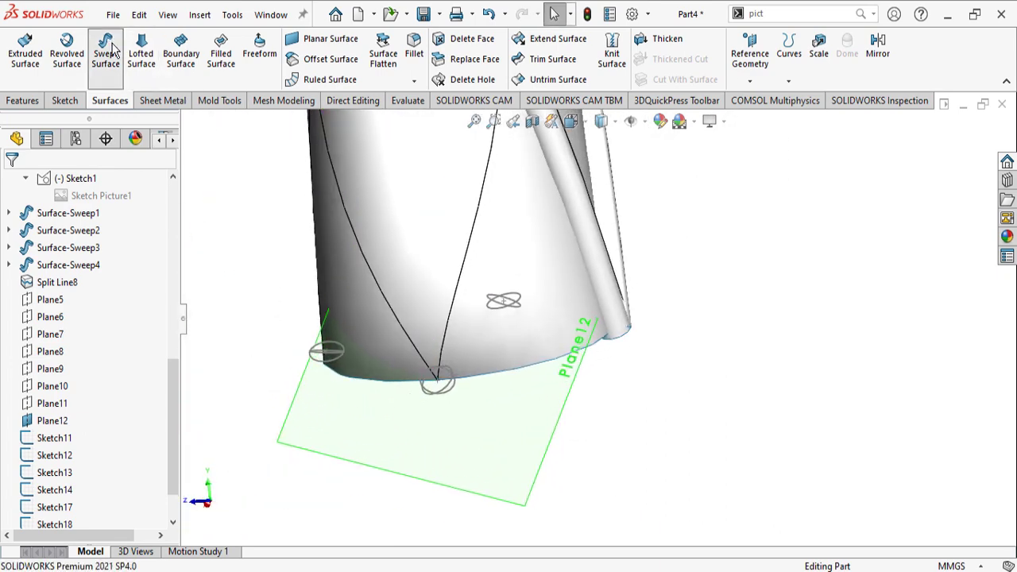
pyautogui.scroll(-2, 449, 374)
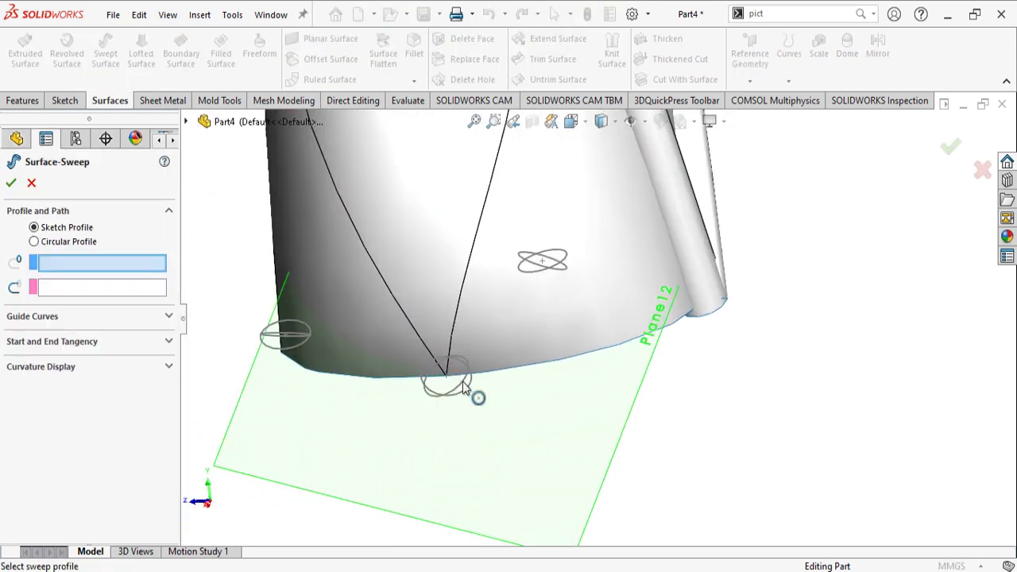
pyautogui.click(463, 382)
# Build a SelectionManager path group for Sketch17 from the split-line edge at its centre, chained along the spiral up the faucet body
pyautogui.click(119, 320)
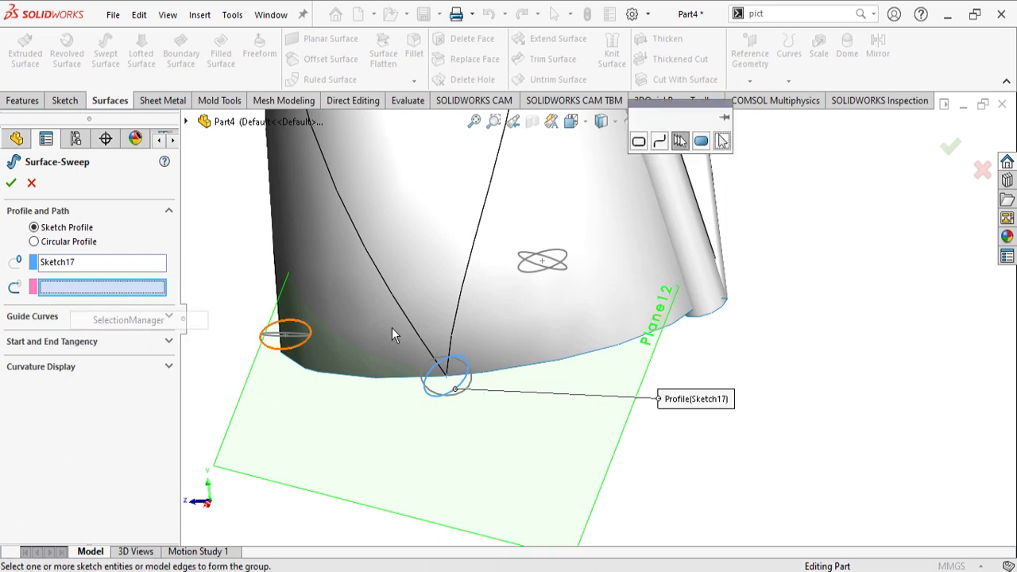
pyautogui.click(429, 343)
pyautogui.moveTo(431, 347); pyautogui.dragTo(610, 277, button='middle')
pyautogui.scroll(2, 492, 167)
pyautogui.scroll(-5, 492, 168)
pyautogui.click(521, 243)
pyautogui.scroll(6, 451, 284)
pyautogui.scroll(8, 605, 294)
pyautogui.scroll(-8, 604, 185)
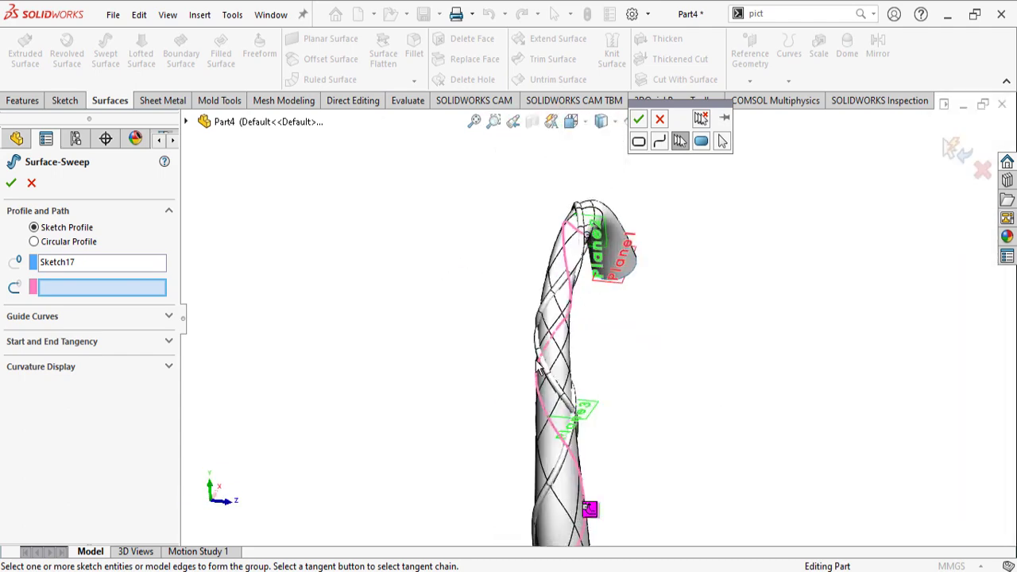
# Check the Sketch17 path through to the lattice's upper end, accept it as an open group and finish the surface sweep
pyautogui.scroll(5, 619, 318)
pyautogui.scroll(-7, 616, 226)
pyautogui.moveTo(548, 234); pyautogui.dragTo(346, 320, button='middle')
pyautogui.scroll(3, 303, 353)
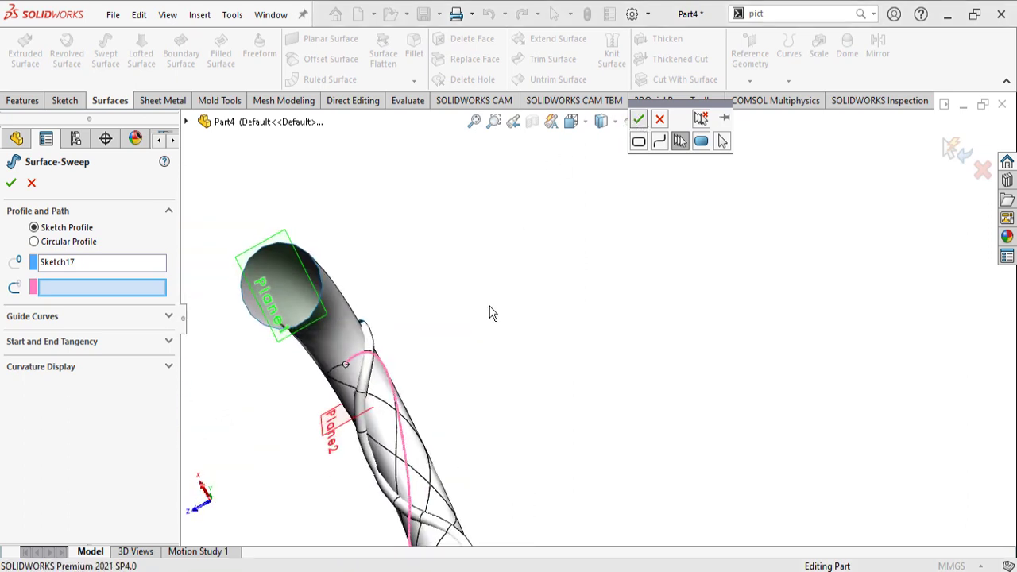
pyautogui.scroll(4, 495, 318)
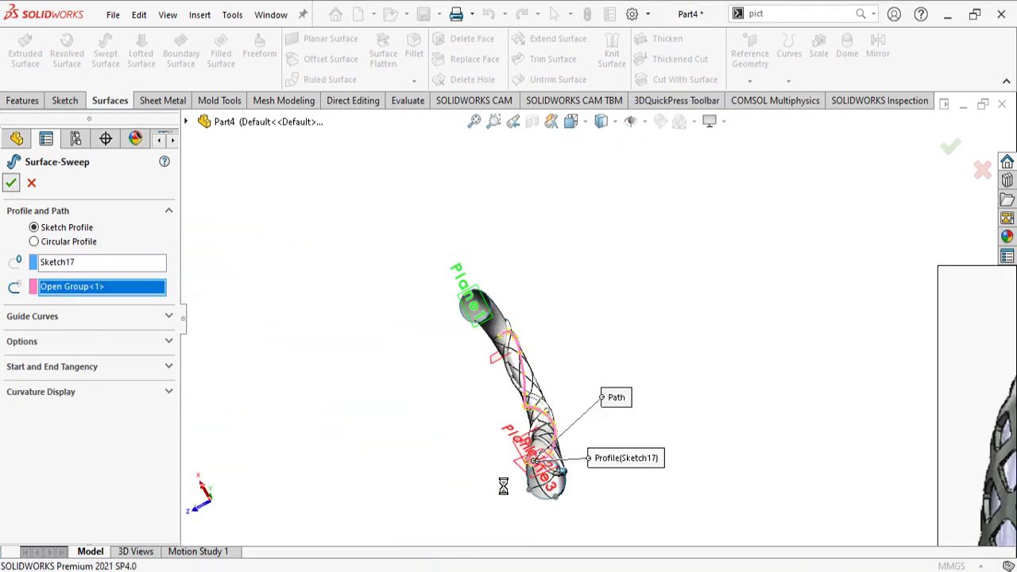
# Start another swept surface with the Sketch18 circle at the next rim vertex as its profile
pyautogui.moveTo(551, 522); pyautogui.dragTo(459, 535, button='middle')
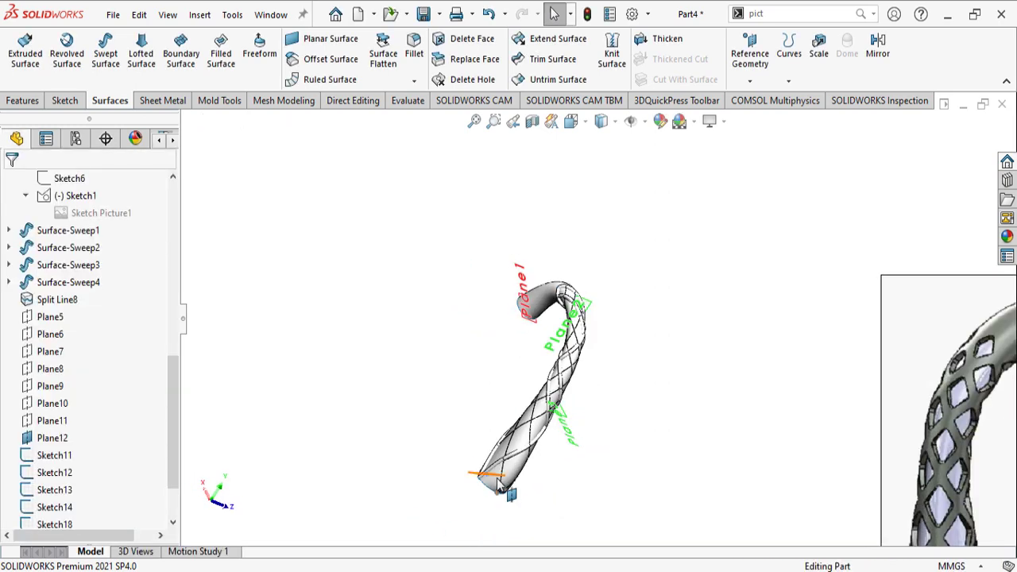
pyautogui.scroll(-5, 498, 486)
pyautogui.moveTo(470, 427); pyautogui.dragTo(520, 448, button='middle')
pyautogui.scroll(-5, 501, 490)
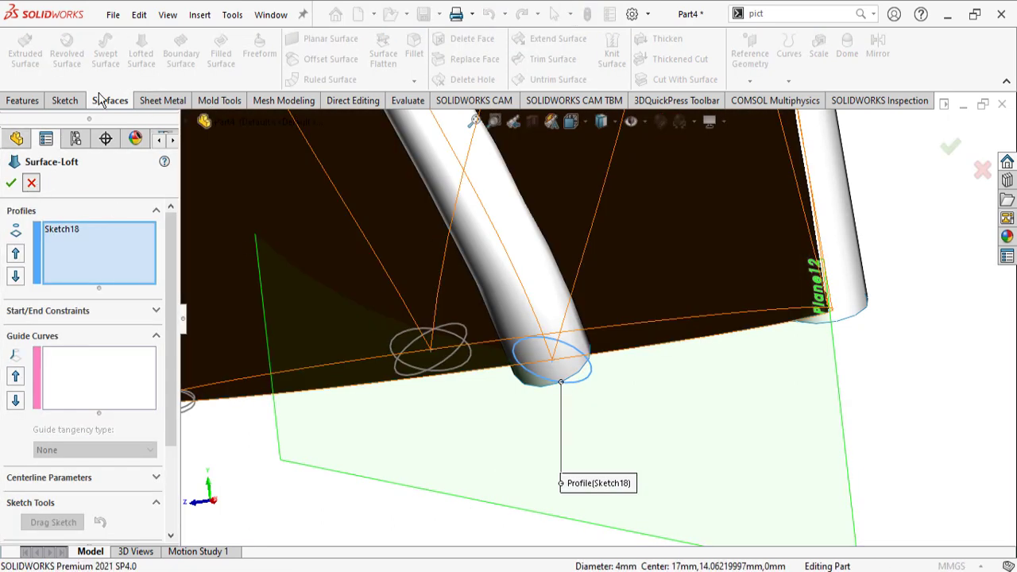
pyautogui.press('Escape')
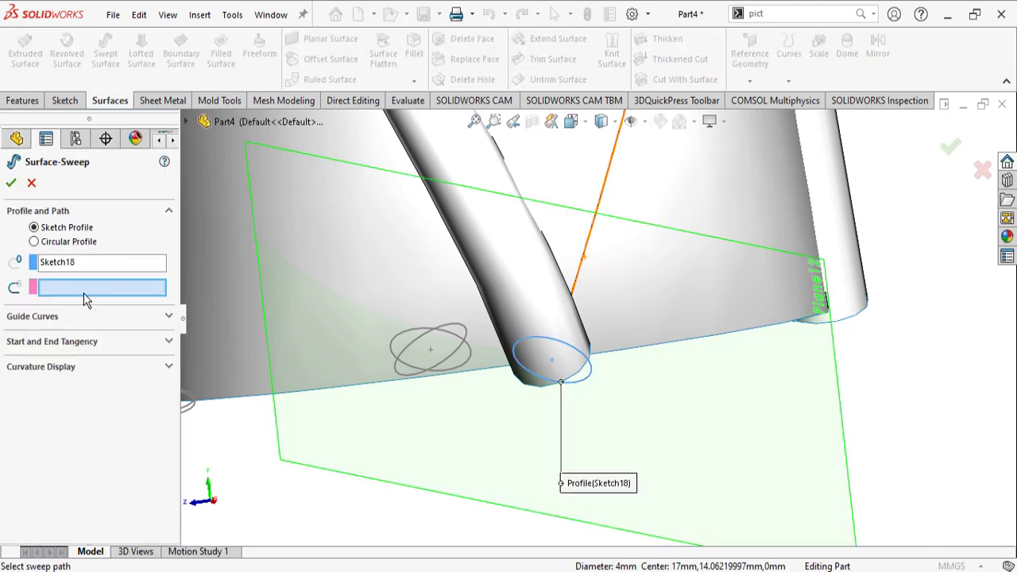
# Build a SelectionManager path group for Sketch18 from the split-line edge at its centre, chained along the spiral towards the faucet's bend
pyautogui.click(127, 317)
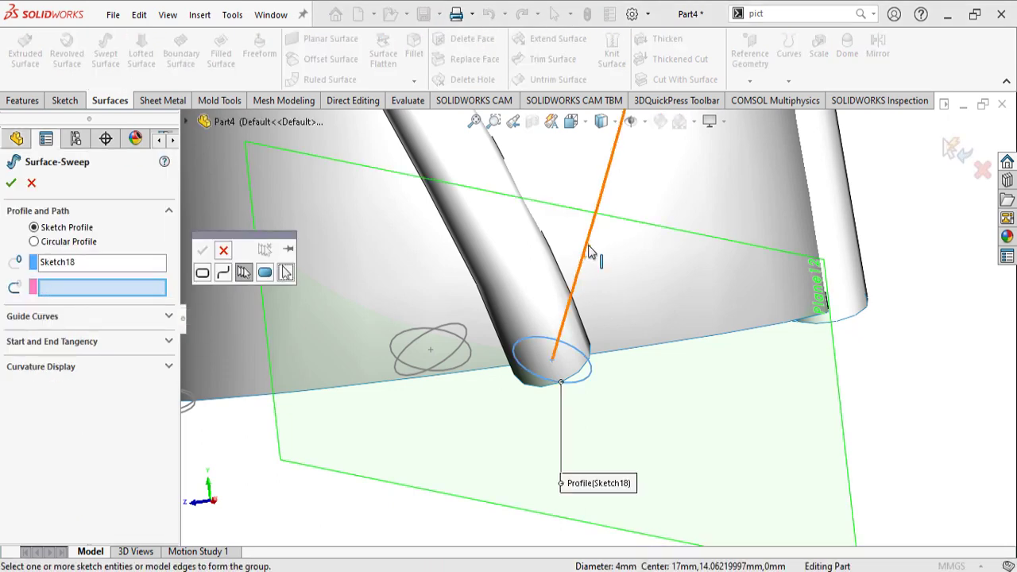
pyautogui.click(588, 246)
pyautogui.scroll(10, 615, 333)
pyautogui.moveTo(631, 215); pyautogui.dragTo(574, 283, button='middle')
pyautogui.scroll(-3, 619, 270)
pyautogui.scroll(3, 647, 220)
pyautogui.moveTo(645, 223); pyautogui.dragTo(727, 288, button='middle')
pyautogui.scroll(-5, 587, 247)
pyautogui.press('f')
pyautogui.scroll(-2, 603, 235)
pyautogui.scroll(-4, 876, 206)
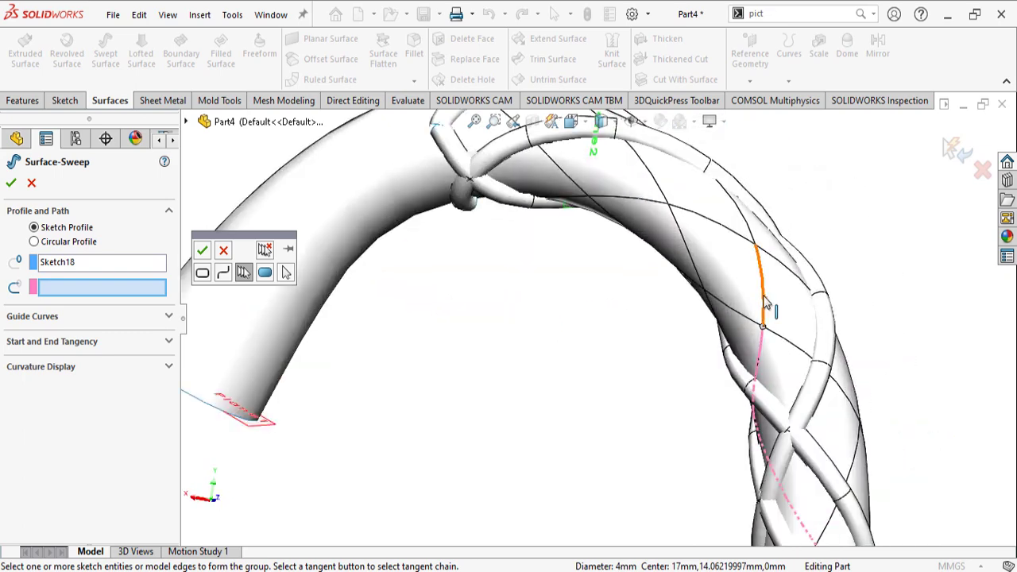
# Extend the Sketch18 path around the bend to the lattice's upper end, accept it as an open group and finish the surface sweep
pyautogui.scroll(-3, 772, 256)
pyautogui.scroll(4, 689, 286)
pyautogui.moveTo(645, 265); pyautogui.dragTo(569, 286, button='middle')
pyautogui.scroll(2, 569, 286)
pyautogui.moveTo(525, 144); pyautogui.dragTo(383, 273, button='middle')
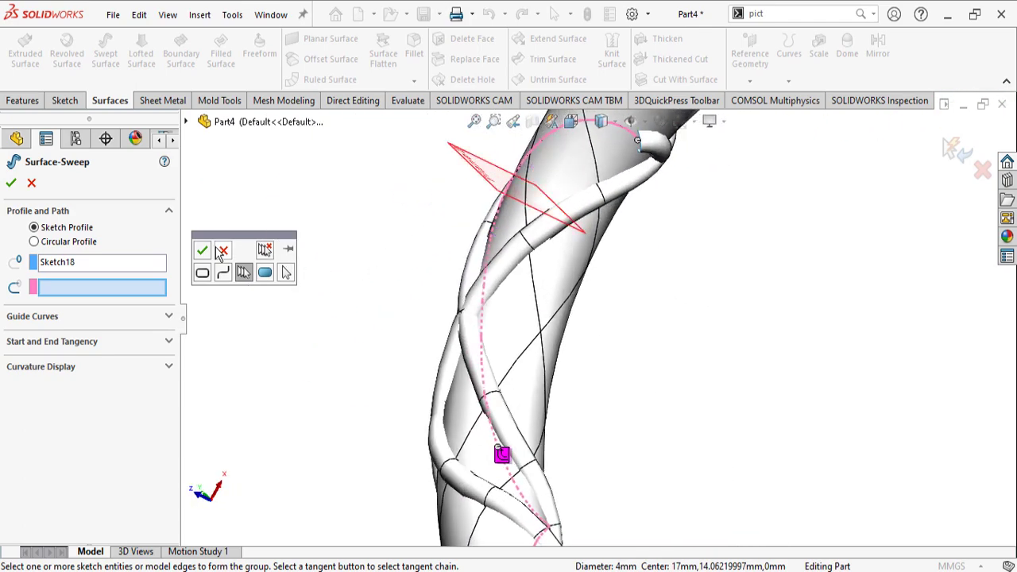
pyautogui.scroll(3, 719, 324)
pyautogui.moveTo(719, 324); pyautogui.dragTo(645, 343, button='middle')
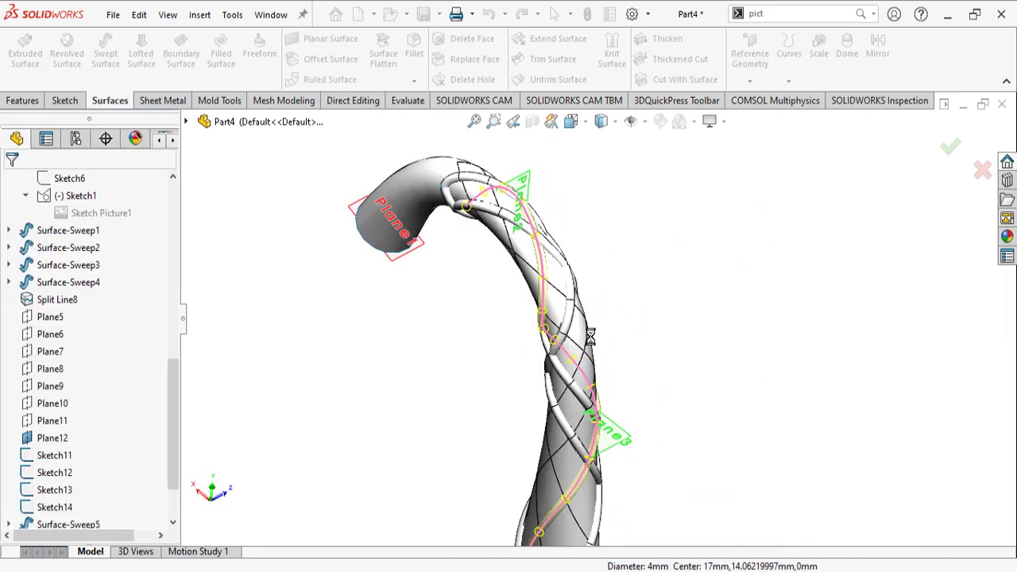
# Start another swept surface with the Sketch14 circle on the faucet's base rim as its profile
pyautogui.scroll(6, 595, 333)
pyautogui.scroll(-10, 597, 395)
pyautogui.moveTo(585, 334); pyautogui.dragTo(653, 421, button='middle')
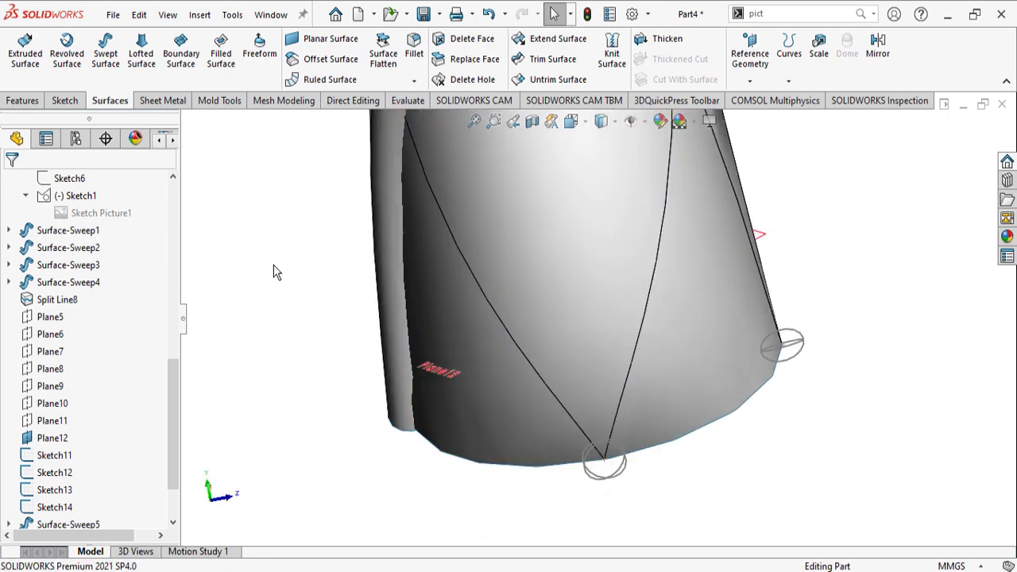
pyautogui.click(105, 59)
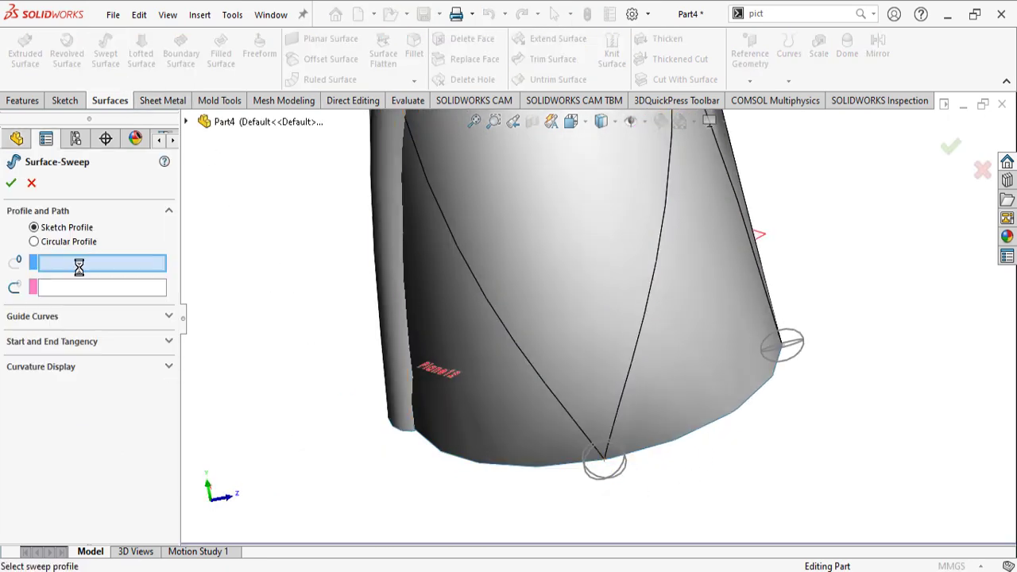
pyautogui.scroll(-3, 720, 564)
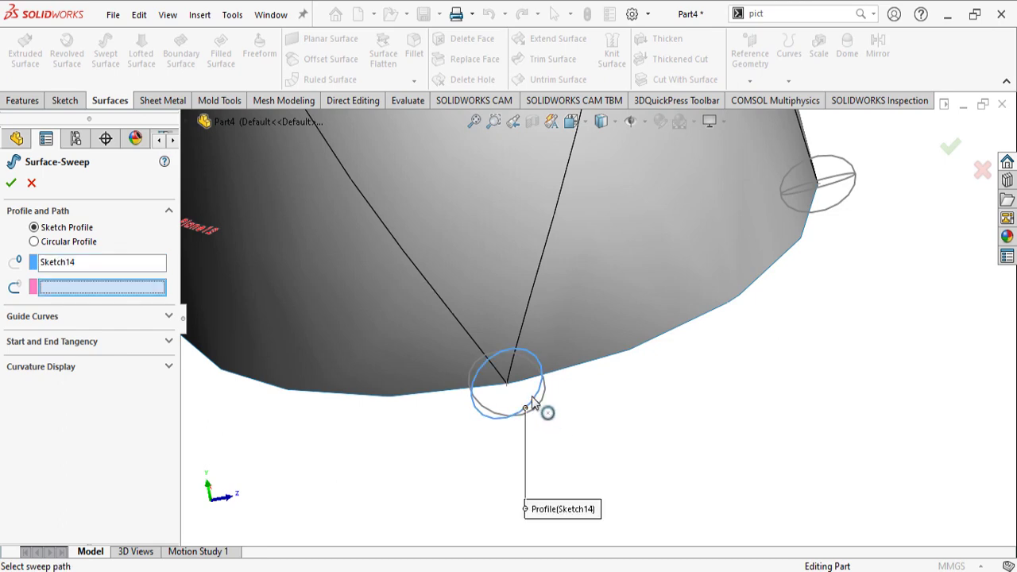
# Build a SelectionManager path group for Sketch14 from the split-line edge at its centre, chained past the first lattice crossing
pyautogui.moveTo(493, 430); pyautogui.dragTo(458, 395, button='middle')
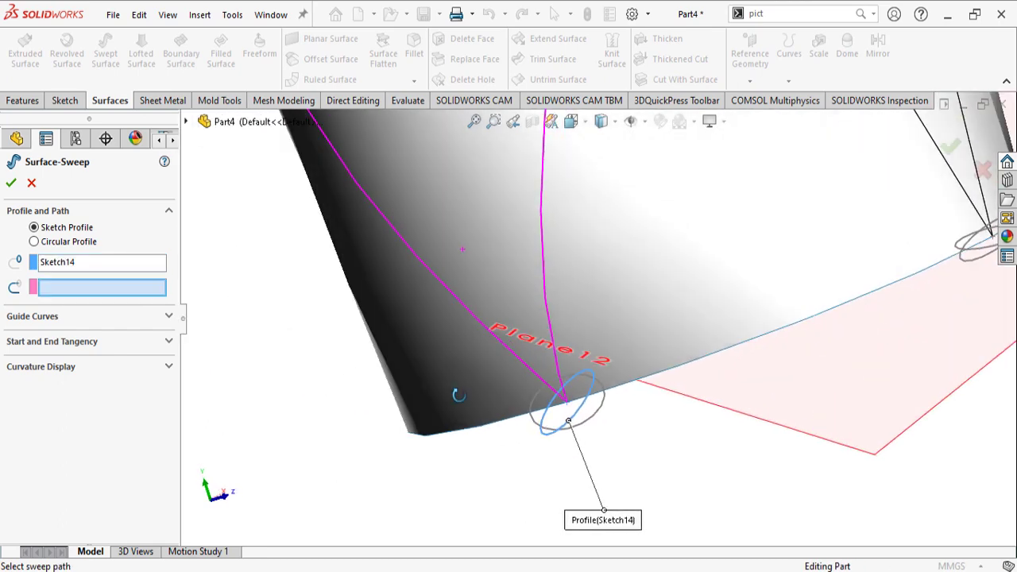
pyautogui.rightClick(431, 490)
pyautogui.click(494, 299)
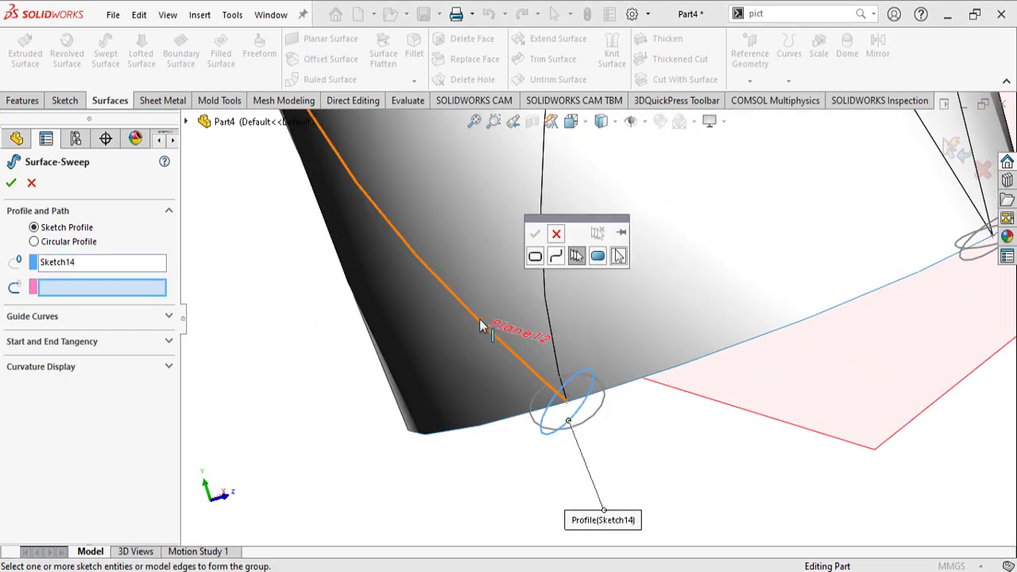
pyautogui.click(480, 325)
pyautogui.scroll(6, 422, 363)
pyautogui.moveTo(431, 315); pyautogui.dragTo(515, 215, button='middle')
pyautogui.scroll(-4, 514, 215)
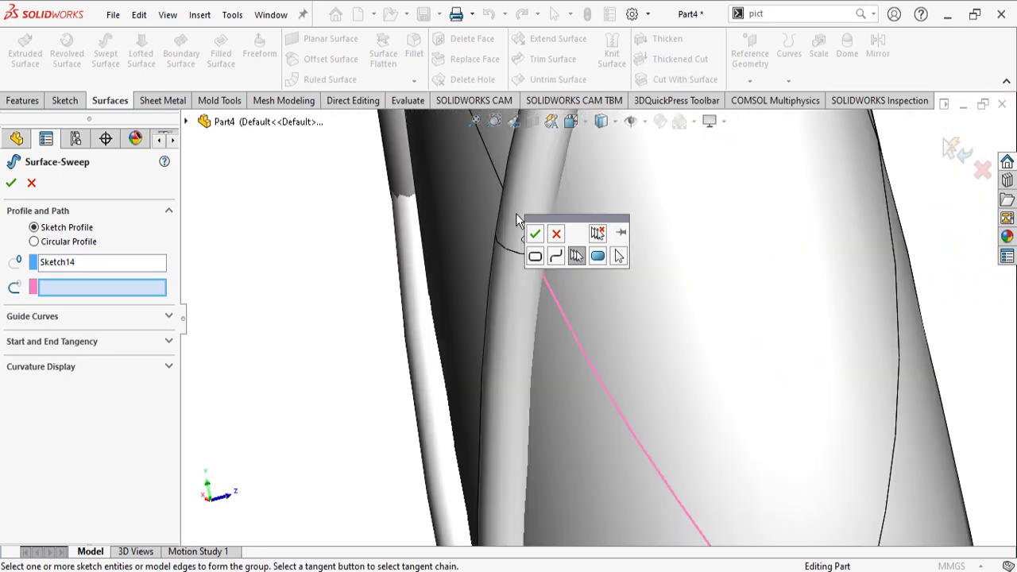
pyautogui.moveTo(571, 218); pyautogui.dragTo(693, 222)
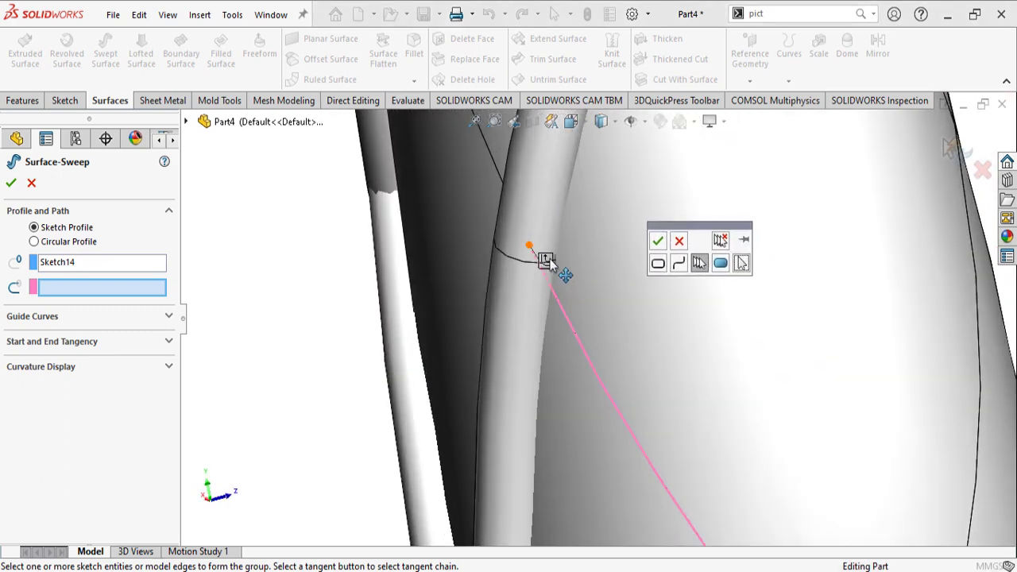
pyautogui.scroll(3, 554, 293)
pyautogui.moveTo(554, 292); pyautogui.dragTo(578, 292, button='middle')
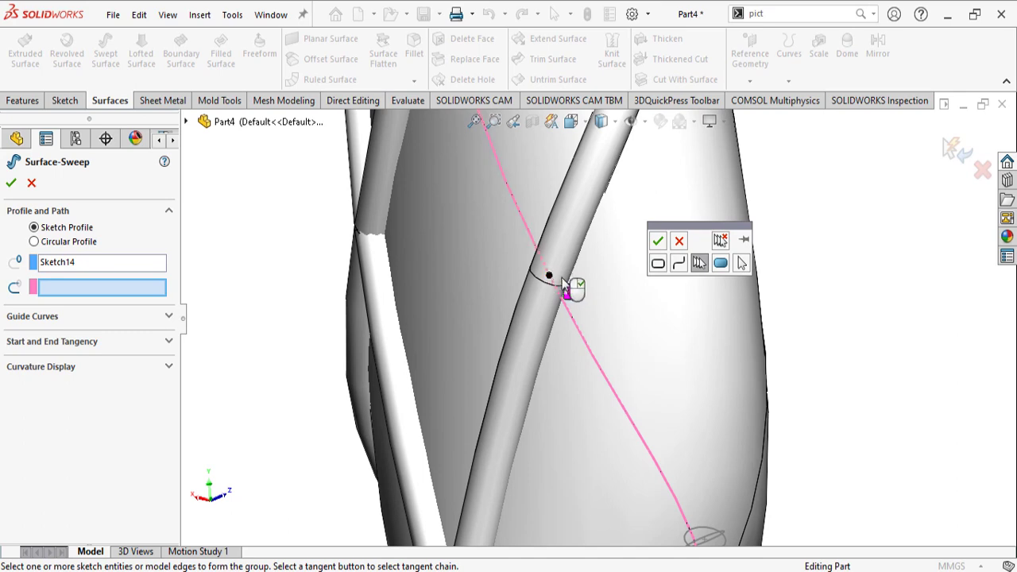
# Check the Sketch14 path through to the lattice's upper end, accept it as an open group and finish the surface sweep
pyautogui.scroll(7, 557, 259)
pyautogui.scroll(-6, 534, 255)
pyautogui.moveTo(534, 255); pyautogui.dragTo(618, 269, button='middle')
pyautogui.moveTo(586, 211); pyautogui.dragTo(562, 337, button='middle')
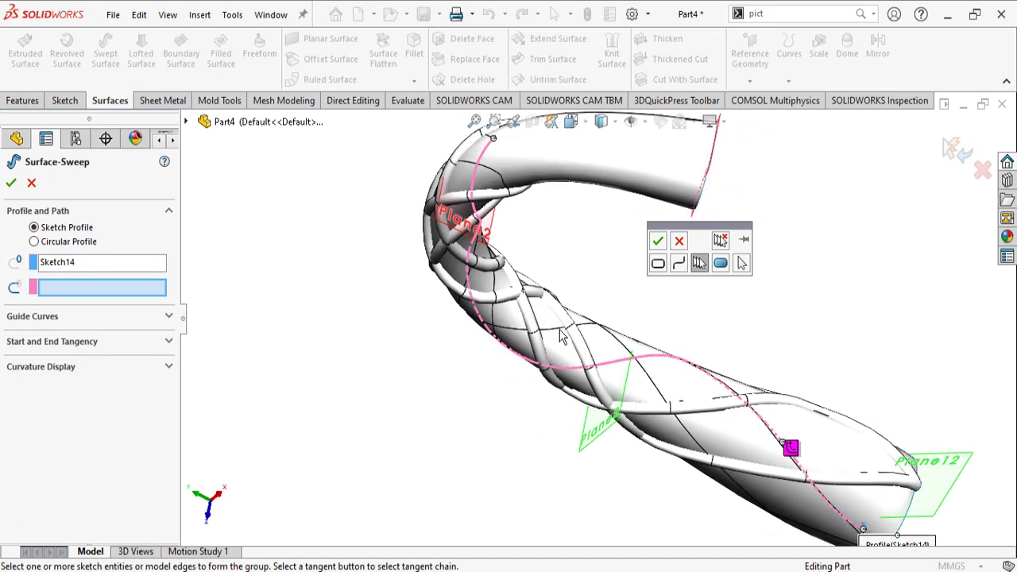
pyautogui.click(657, 241)
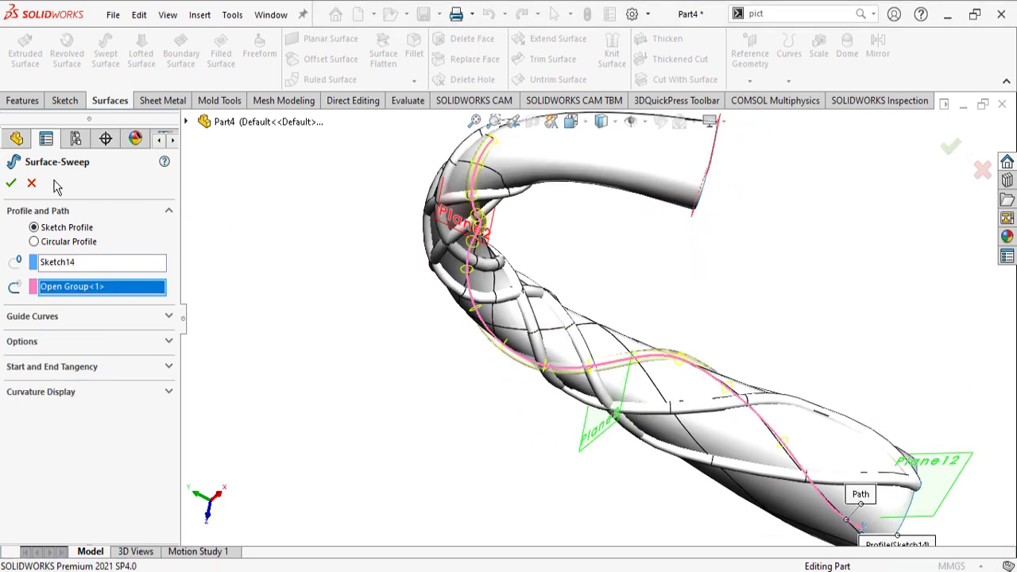
pyautogui.press('Return')
# Start another swept surface using the Sketch13 circle, concentric with the Sketch14 rod's base end, as the profile
pyautogui.scroll(3, 720, 431)
pyautogui.moveTo(749, 334); pyautogui.dragTo(770, 456, button='middle')
pyautogui.scroll(-3, 770, 456)
pyautogui.scroll(-2, 742, 409)
pyautogui.moveTo(737, 409); pyautogui.dragTo(634, 480, button='middle')
pyautogui.scroll(-2, 606, 418)
pyautogui.scroll(-3, 562, 383)
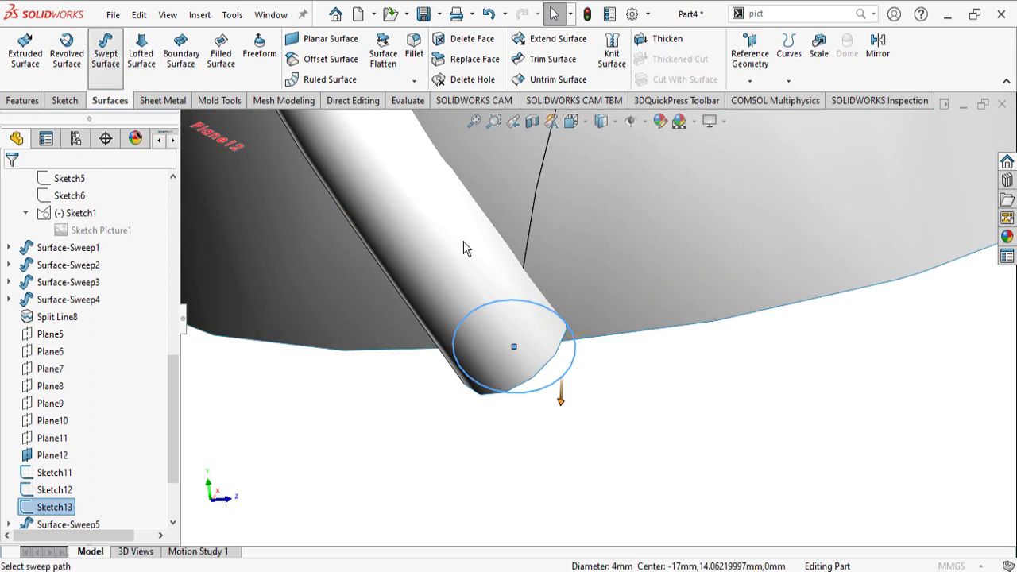
# Build a SelectionManager path group for Sketch13 from the free split-line edge at its centre, chained along the spiral up the faucet body
pyautogui.rightClick(318, 443)
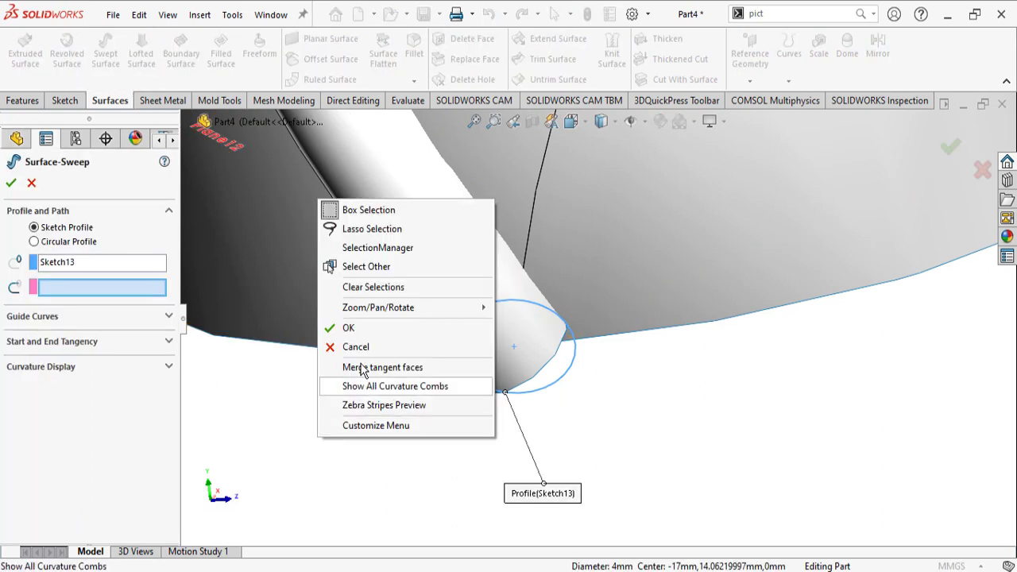
pyautogui.click(392, 251)
pyautogui.click(534, 219)
pyautogui.scroll(3, 572, 264)
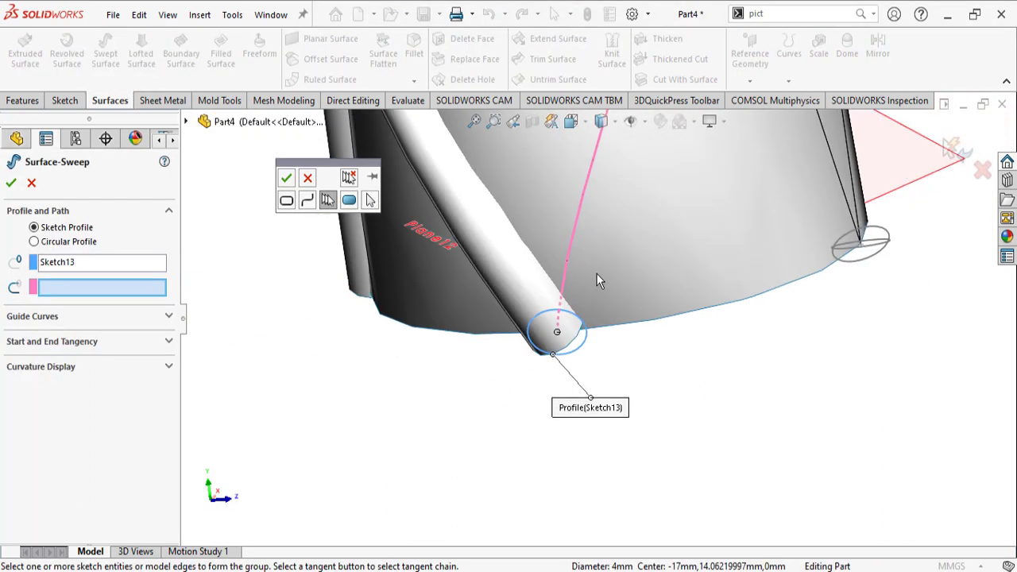
pyautogui.scroll(5, 642, 195)
pyautogui.scroll(-5, 575, 420)
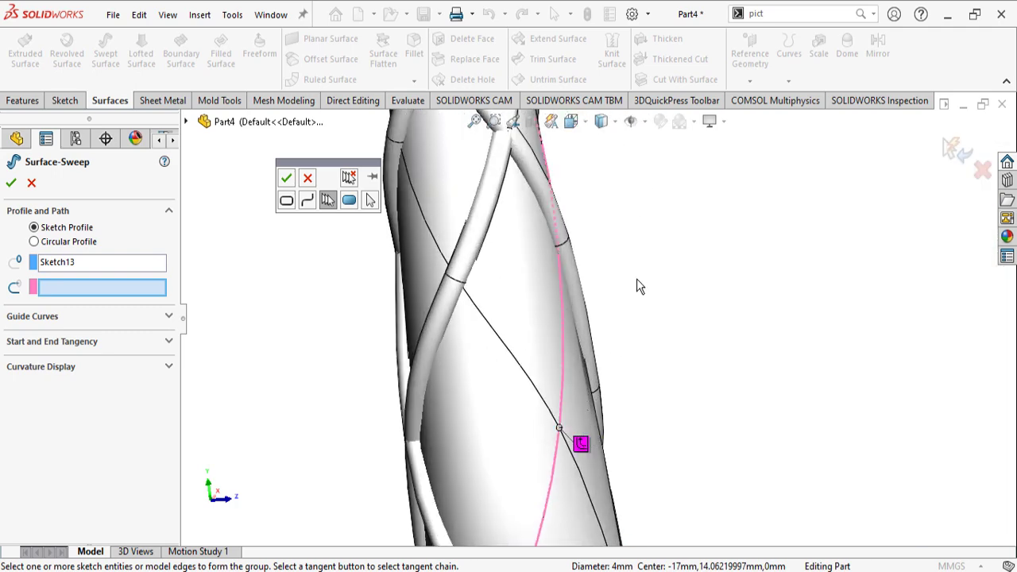
pyautogui.scroll(3, 613, 274)
pyautogui.moveTo(614, 275); pyautogui.dragTo(484, 386, button='middle')
pyautogui.scroll(-3, 601, 224)
pyautogui.moveTo(602, 224); pyautogui.dragTo(681, 214, button='middle')
pyautogui.click(748, 210)
pyautogui.scroll(3, 737, 216)
pyautogui.scroll(-5, 719, 146)
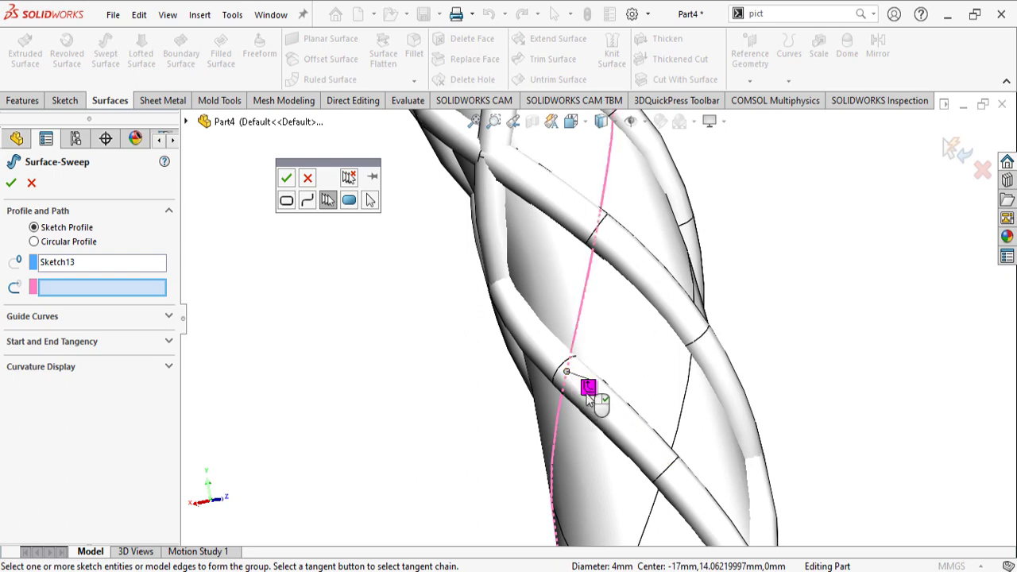
# Extend the Sketch13 path around the bend to the lattice's upper end, accept it as an open group and finish the surface sweep
pyautogui.scroll(3, 645, 247)
pyautogui.moveTo(645, 247); pyautogui.dragTo(669, 174, button='middle')
pyautogui.scroll(-3, 637, 207)
pyautogui.scroll(3, 657, 151)
pyautogui.moveTo(730, 199); pyautogui.dragTo(672, 188, button='middle')
pyautogui.scroll(2, 660, 178)
pyautogui.scroll(-4, 664, 185)
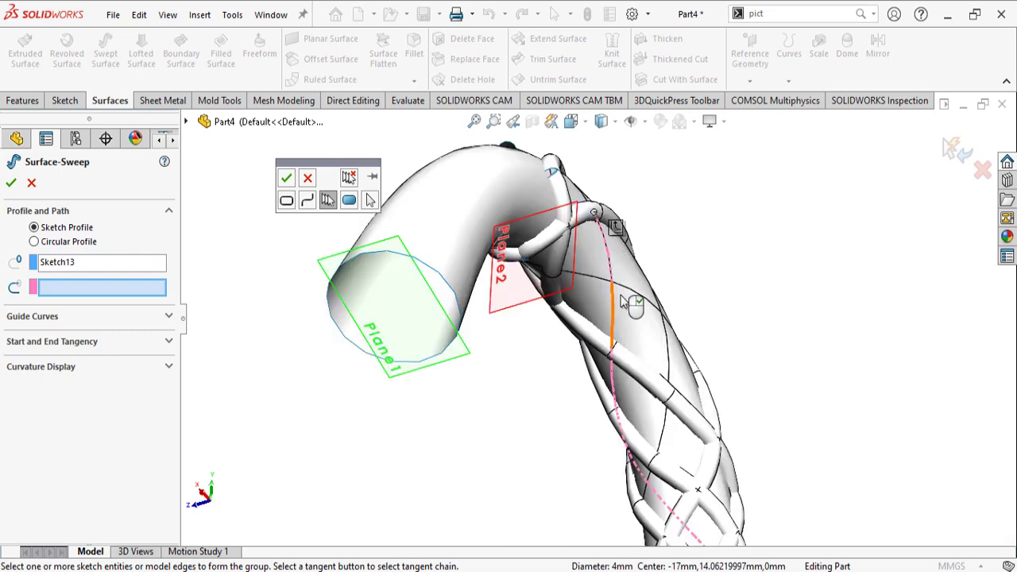
pyautogui.scroll(-2, 621, 248)
pyautogui.scroll(2, 621, 237)
pyautogui.moveTo(580, 239); pyautogui.dragTo(558, 320, button='middle')
pyautogui.scroll(3, 558, 320)
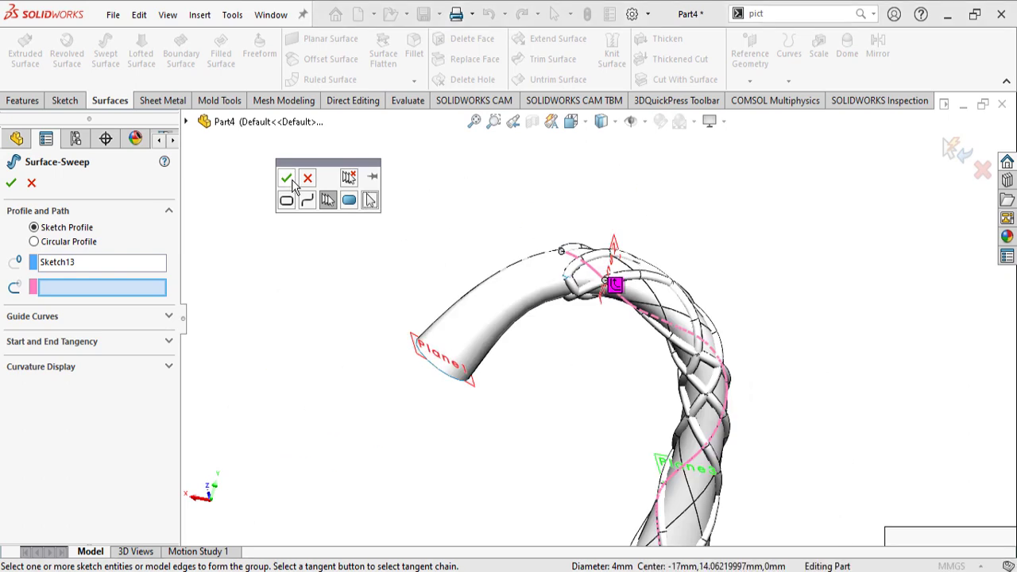
pyautogui.click(287, 179)
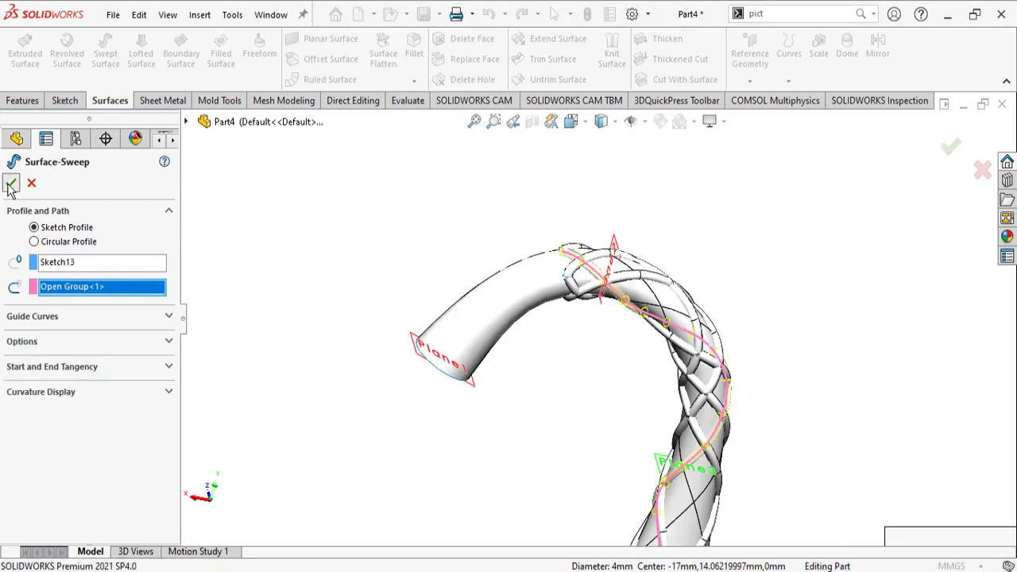
# Start another swept surface with the Sketch12 circle at the remaining bare rim vertex as its profile
pyautogui.scroll(4, 609, 331)
pyautogui.scroll(-8, 624, 454)
pyautogui.moveTo(615, 465); pyautogui.dragTo(460, 427, button='middle')
pyautogui.scroll(-5, 513, 395)
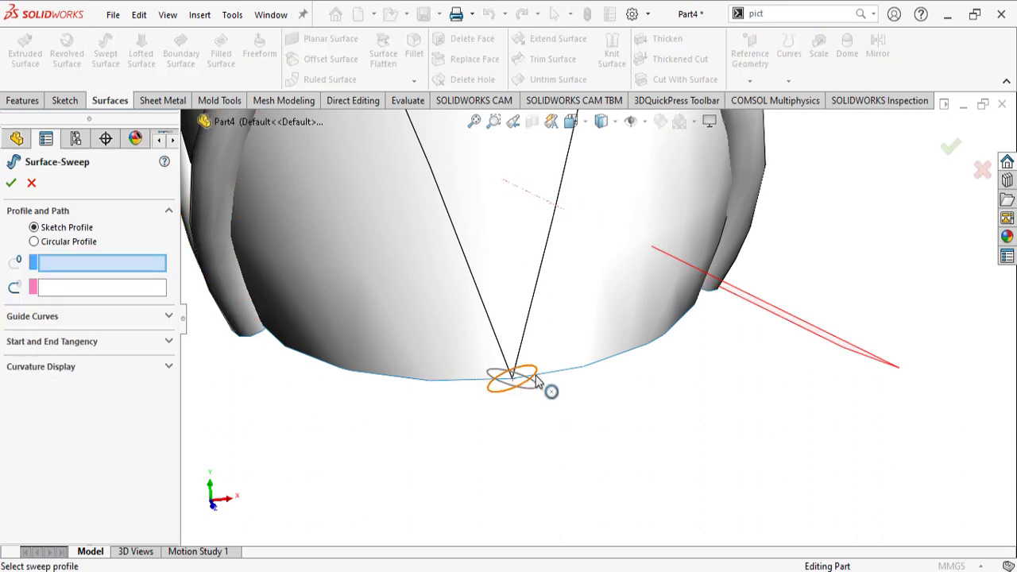
# Build a SelectionManager path group for Sketch12 from the split-line edge at its centre, chained along the spiral up the faucet body
pyautogui.rightClick(403, 419)
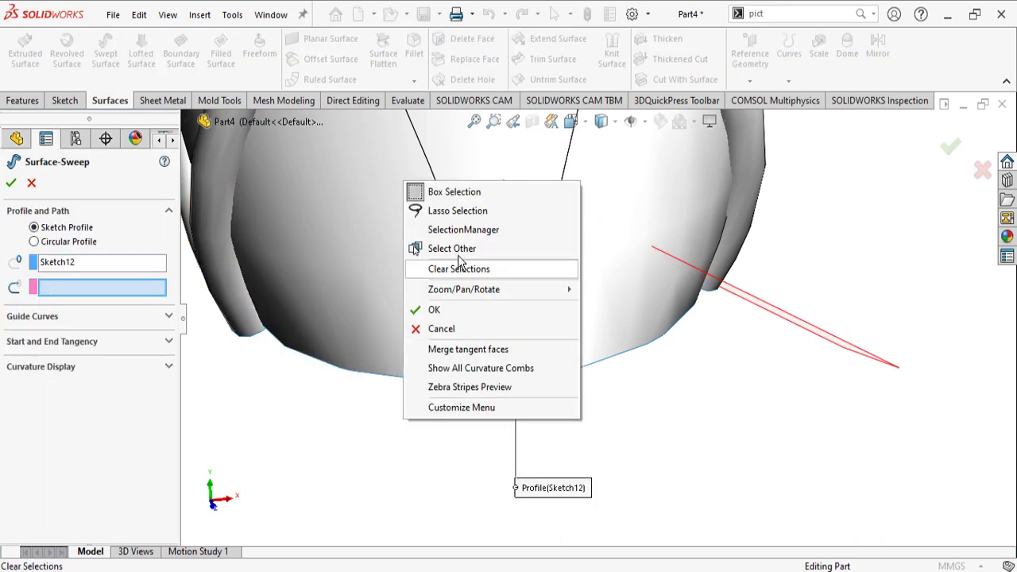
pyautogui.click(445, 233)
pyautogui.click(480, 292)
pyautogui.scroll(8, 461, 290)
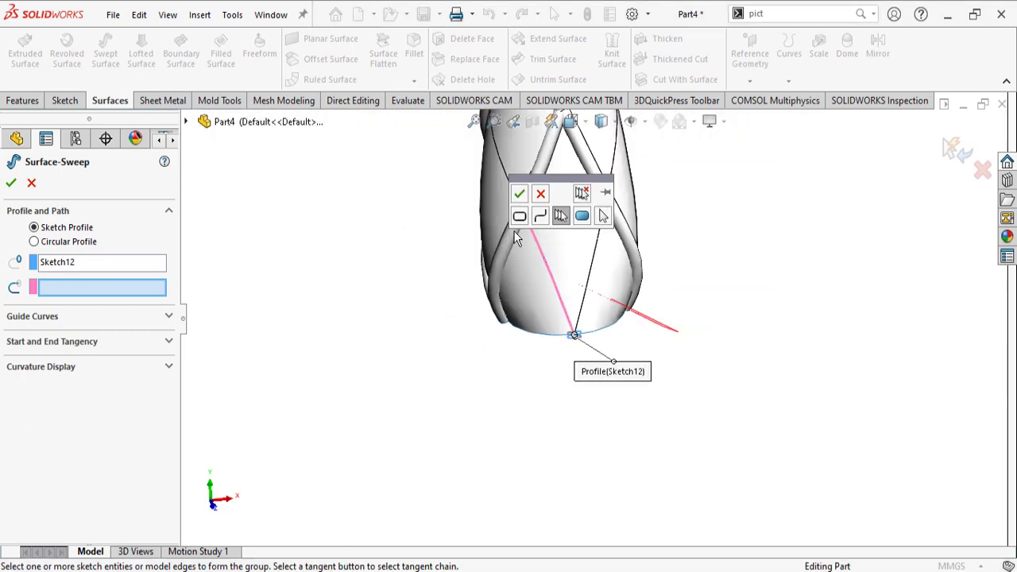
pyautogui.scroll(-4, 577, 180)
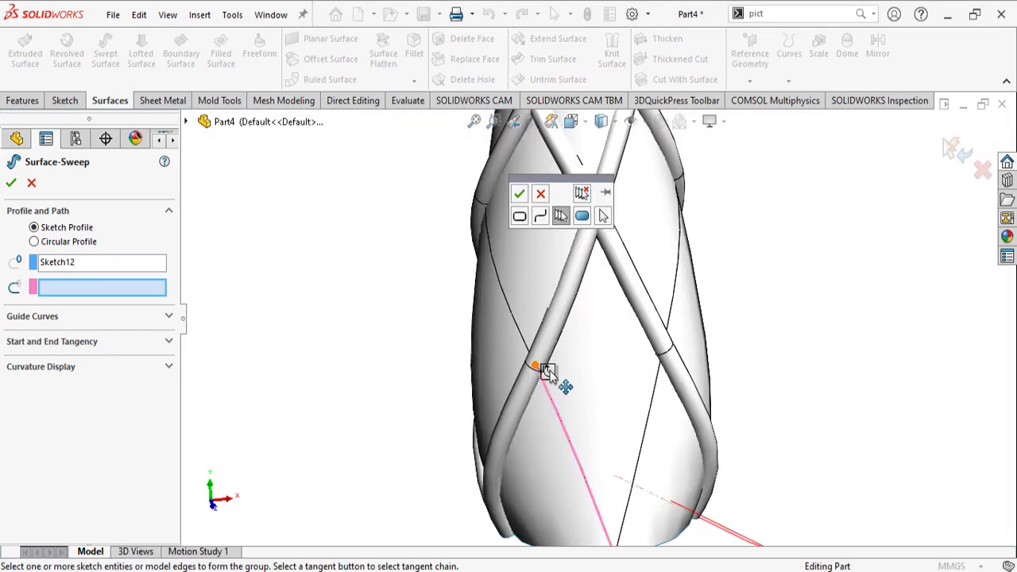
pyautogui.moveTo(546, 370); pyautogui.dragTo(573, 367, button='middle')
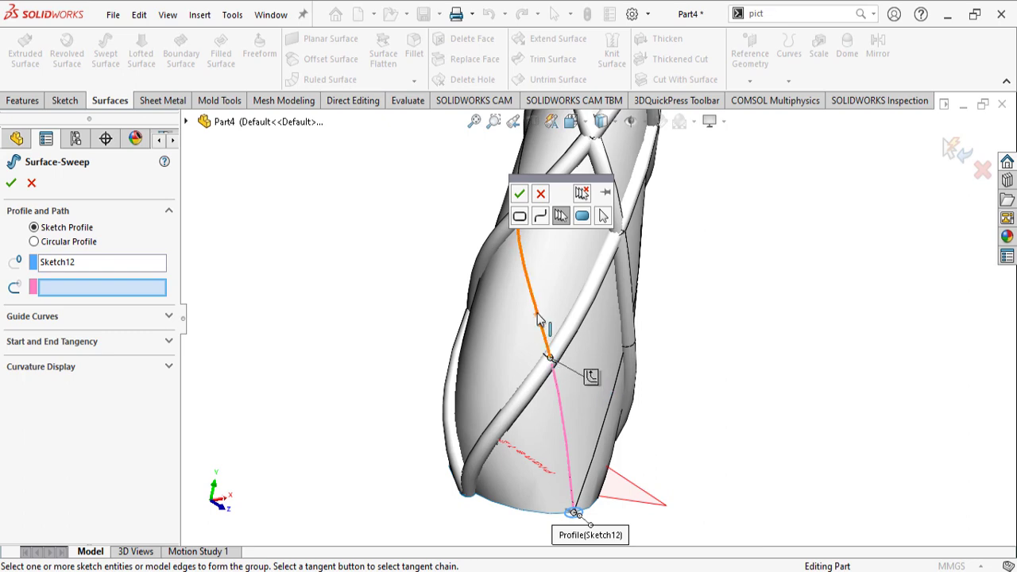
pyautogui.scroll(3, 541, 320)
pyautogui.moveTo(488, 332); pyautogui.dragTo(557, 320, button='middle')
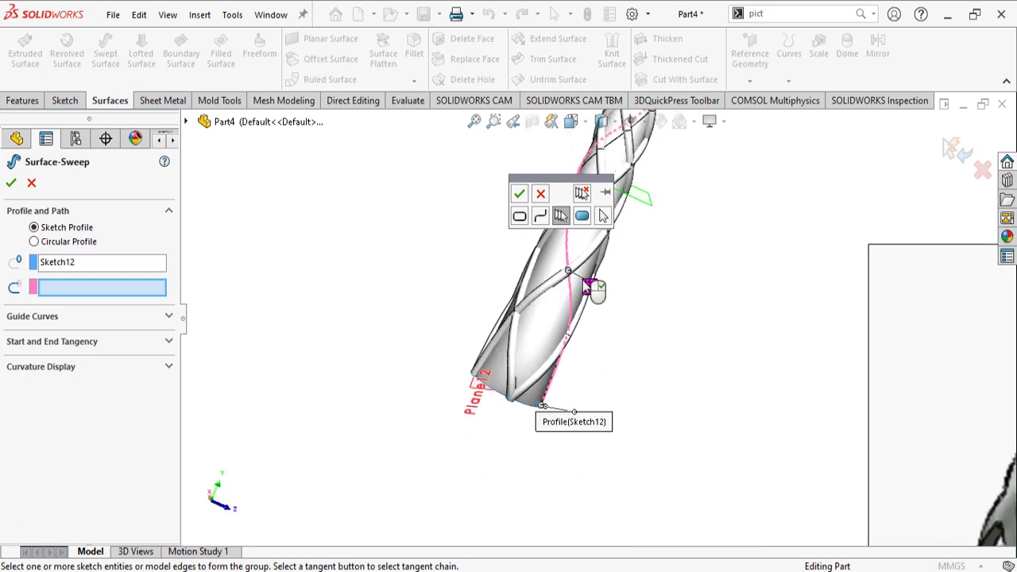
pyautogui.scroll(-3, 620, 224)
pyautogui.moveTo(545, 341); pyautogui.dragTo(479, 258, button='middle')
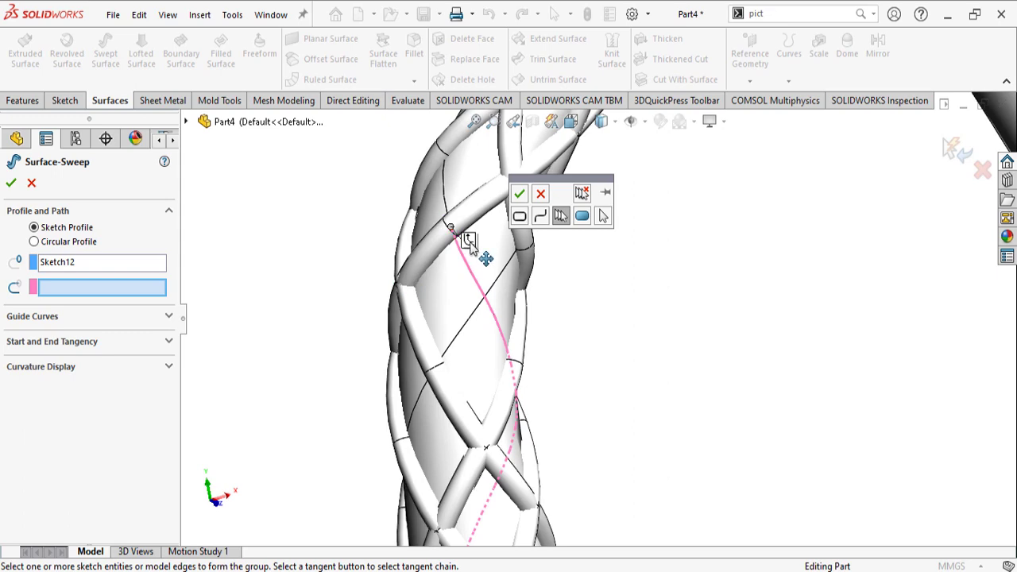
# Extend the Sketch12 path group along the spiral around the bend to the lattice's upper end
pyautogui.scroll(3, 420, 208)
pyautogui.moveTo(422, 208); pyautogui.dragTo(556, 240, button='middle')
pyautogui.scroll(2, 500, 177)
pyautogui.scroll(-3, 500, 184)
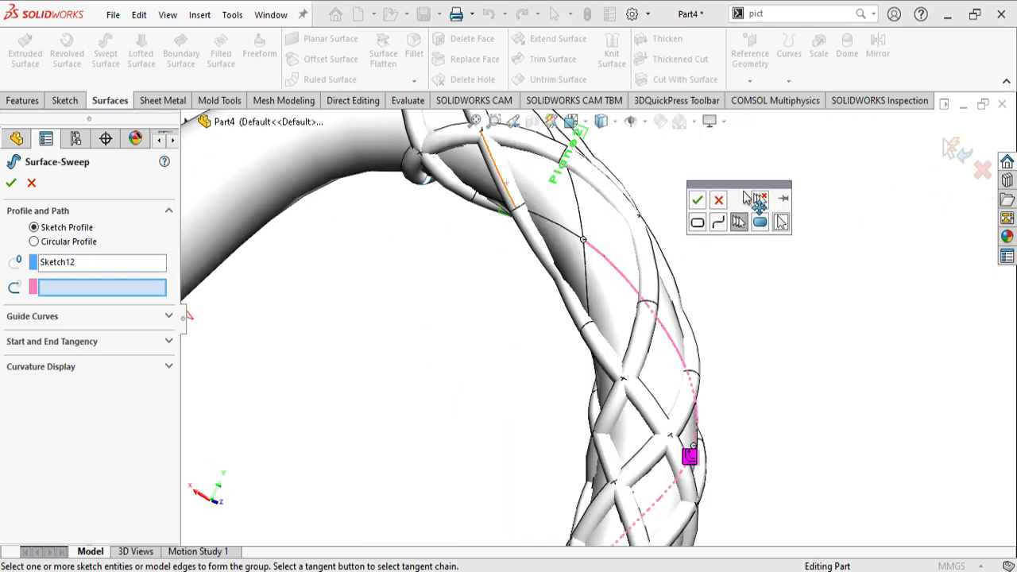
pyautogui.scroll(3, 542, 224)
pyautogui.scroll(-3, 492, 281)
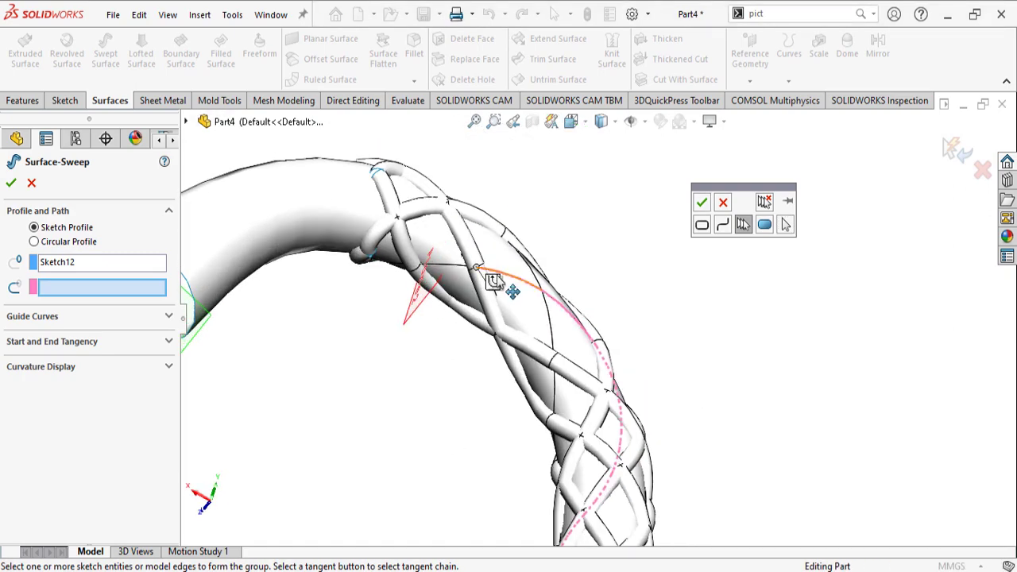
pyautogui.moveTo(407, 300); pyautogui.dragTo(184, 430, button='middle')
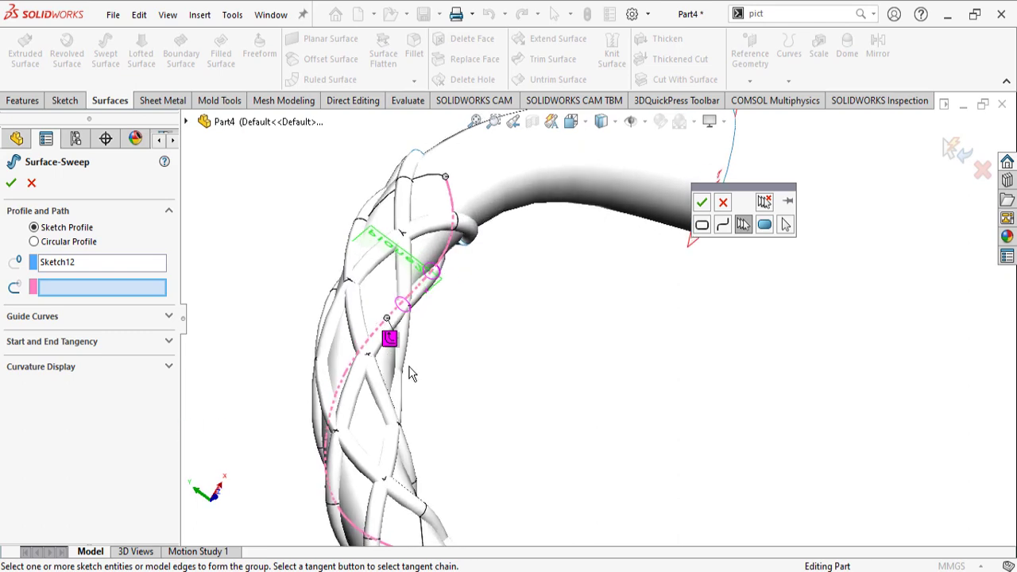
# Accept the Sketch12 path as an open group and finish the surface sweep
pyautogui.click(699, 205)
pyautogui.rightClick(508, 355)
pyautogui.scroll(5, 515, 327)
pyautogui.scroll(-6, 686, 426)
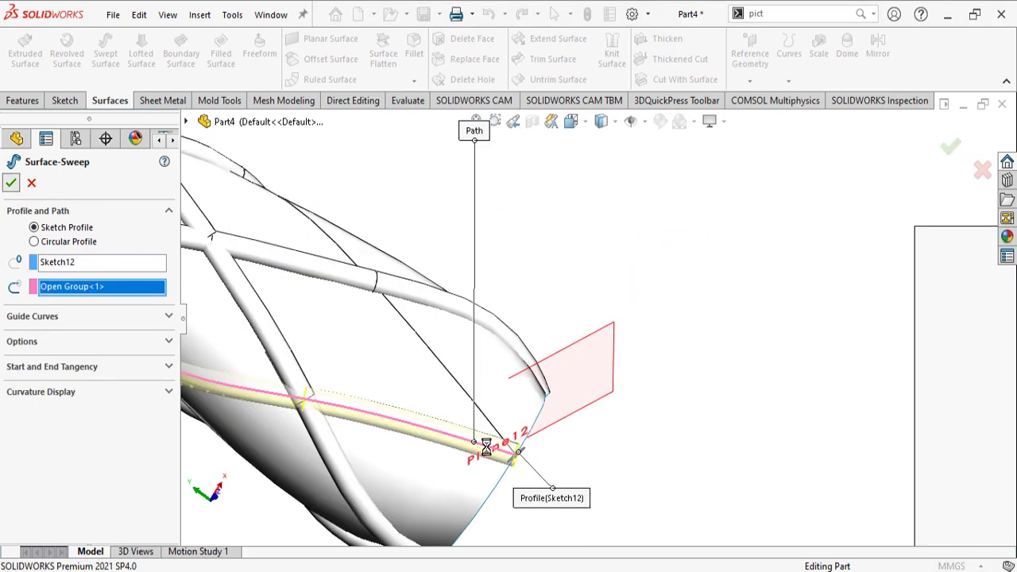
pyautogui.rightClick(514, 437)
# Start another swept surface with the 4 mm Sketch11 circle on the base rim as its profile
pyautogui.scroll(3, 544, 432)
pyautogui.moveTo(545, 431); pyautogui.dragTo(561, 484, button='middle')
pyautogui.scroll(-7, 556, 406)
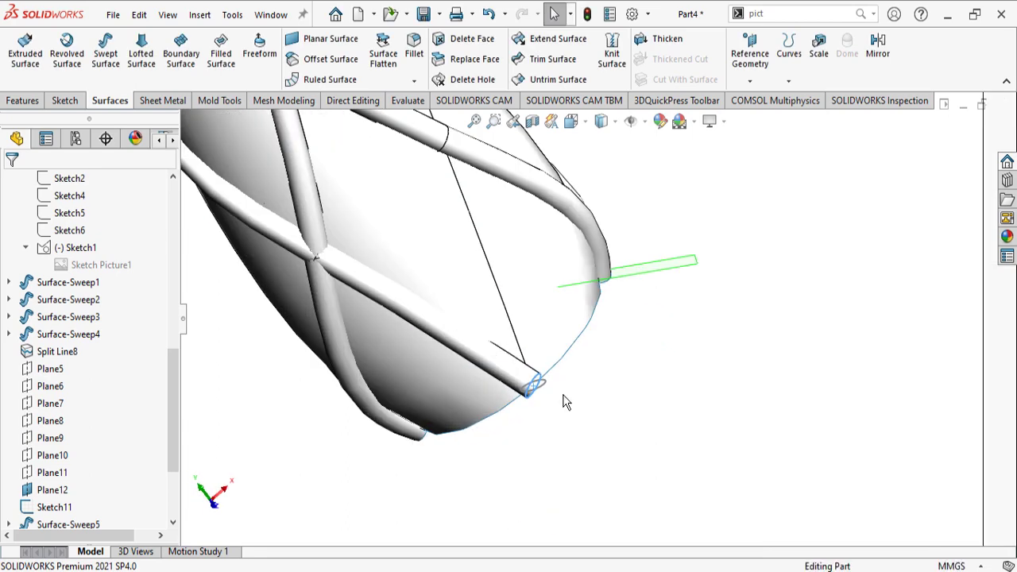
pyautogui.click(580, 364)
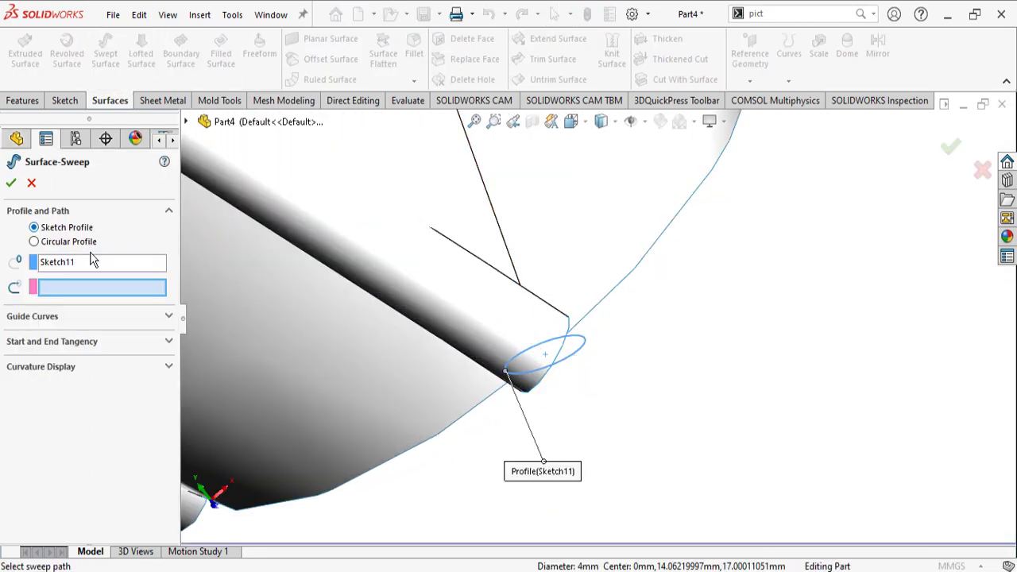
# Build a SelectionManager path group for Sketch11 from the remaining split-line edge, chained along the spiral to the lattice's upper end, and finish the sweep
pyautogui.rightClick(682, 372)
pyautogui.click(718, 186)
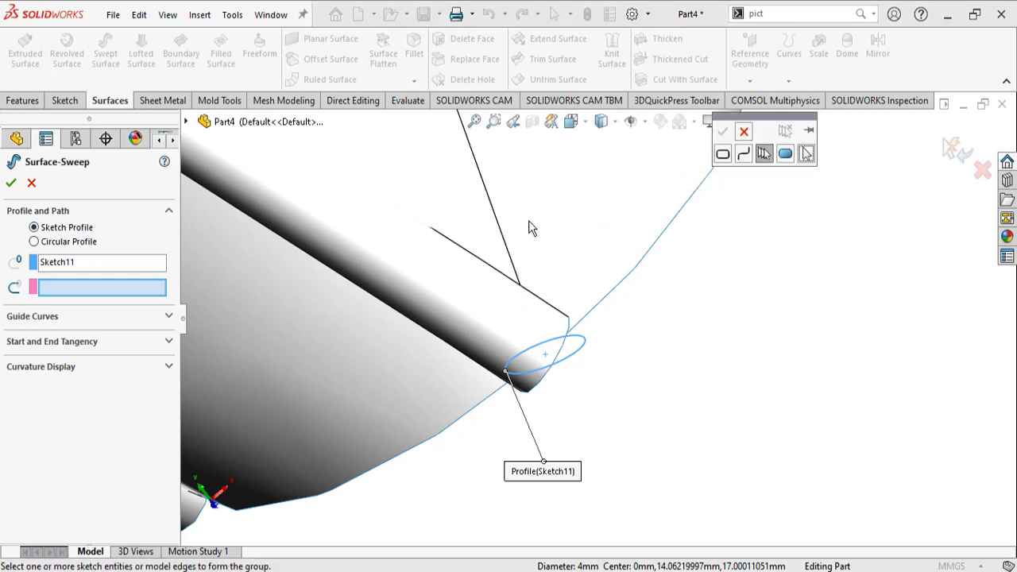
pyautogui.click(498, 224)
pyautogui.scroll(8, 502, 260)
pyautogui.scroll(-5, 553, 267)
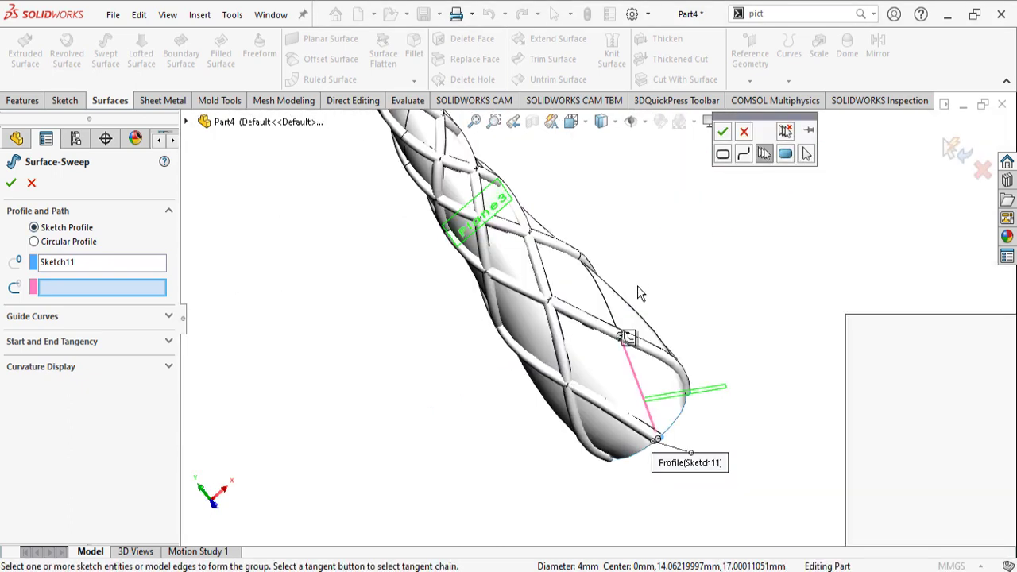
pyautogui.moveTo(622, 355); pyautogui.dragTo(556, 289, button='middle')
pyautogui.scroll(2, 592, 309)
pyautogui.scroll(-3, 596, 270)
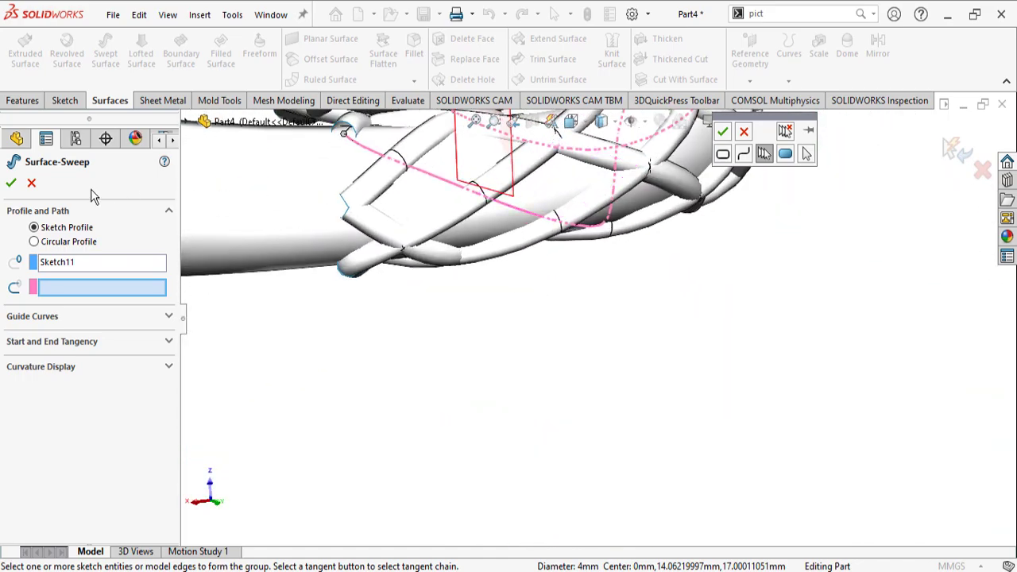
pyautogui.click(14, 184)
# Inspect the swept lattice tubes around the faucet body from the bend down to the base
pyautogui.moveTo(413, 231); pyautogui.dragTo(402, 313, button='middle')
pyautogui.scroll(4, 675, 313)
pyautogui.scroll(-4, 740, 313)
pyautogui.scroll(4, 678, 274)
pyautogui.moveTo(678, 275); pyautogui.dragTo(615, 423, button='middle')
pyautogui.scroll(6, 737, 366)
pyautogui.scroll(2, 726, 453)
pyautogui.scroll(-6, 629, 404)
pyautogui.scroll(-3, 421, 179)
pyautogui.moveTo(534, 209); pyautogui.dragTo(592, 316, button='middle')
pyautogui.scroll(-4, 506, 326)
pyautogui.moveTo(506, 327); pyautogui.dragTo(605, 251, button='middle')
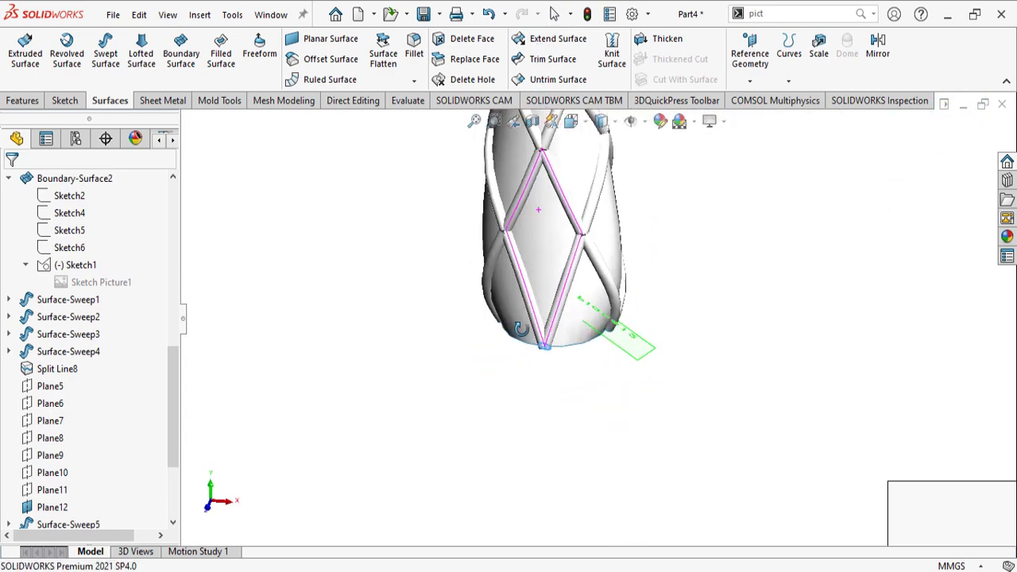
# Compare the lattice near the faucet's base with the reference picture
pyautogui.scroll(7, 608, 256)
pyautogui.scroll(-5, 616, 435)
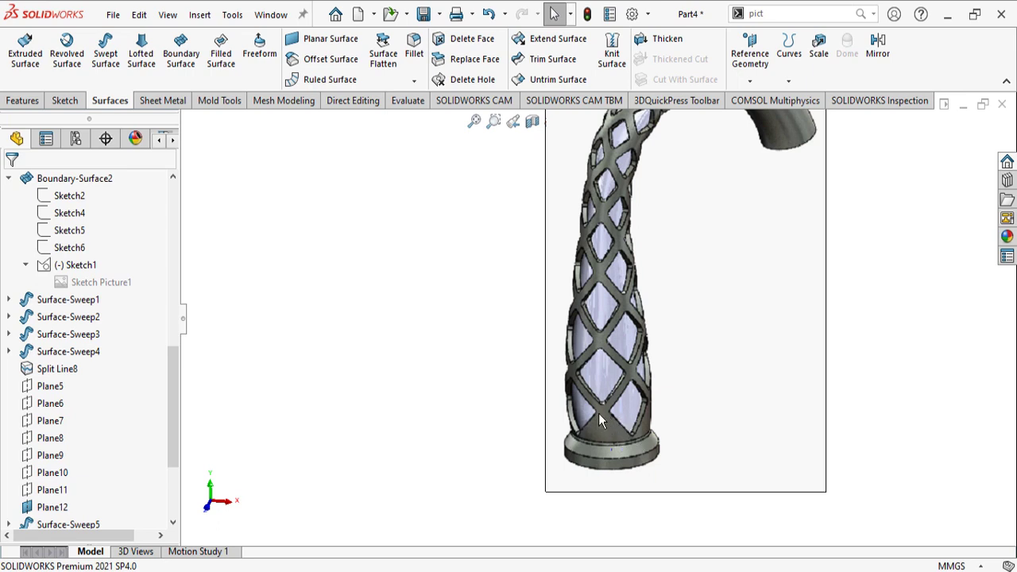
pyautogui.scroll(6, 494, 256)
pyautogui.scroll(-8, 543, 182)
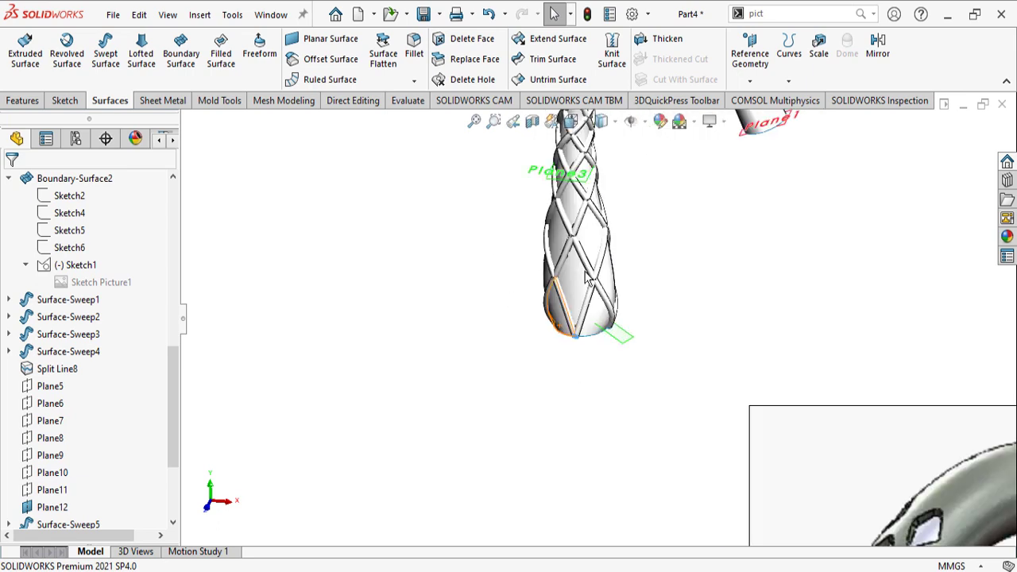
pyautogui.scroll(-4, 586, 270)
pyautogui.moveTo(536, 321); pyautogui.dragTo(646, 322, button='middle')
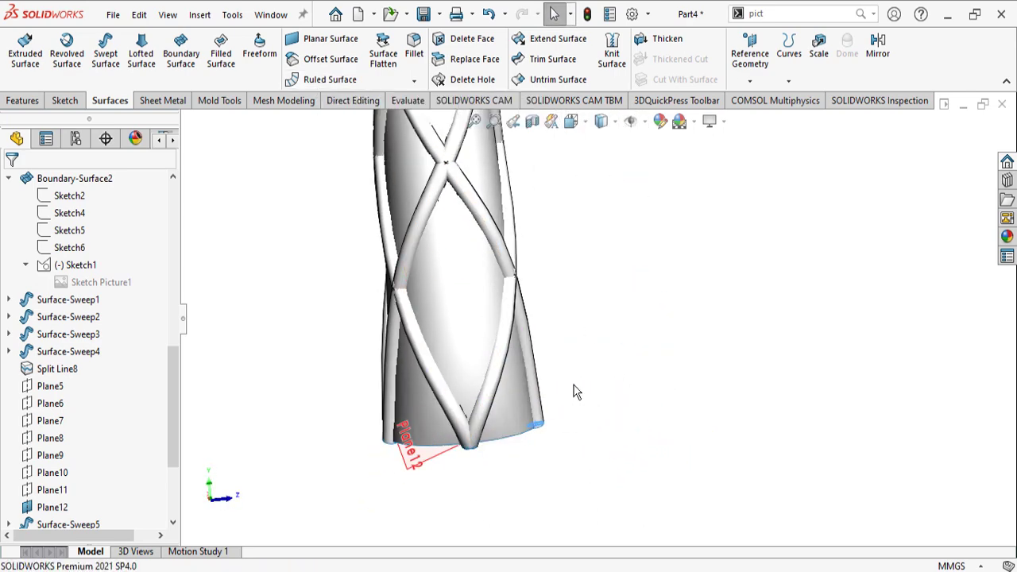
pyautogui.scroll(6, 567, 413)
pyautogui.scroll(-5, 588, 343)
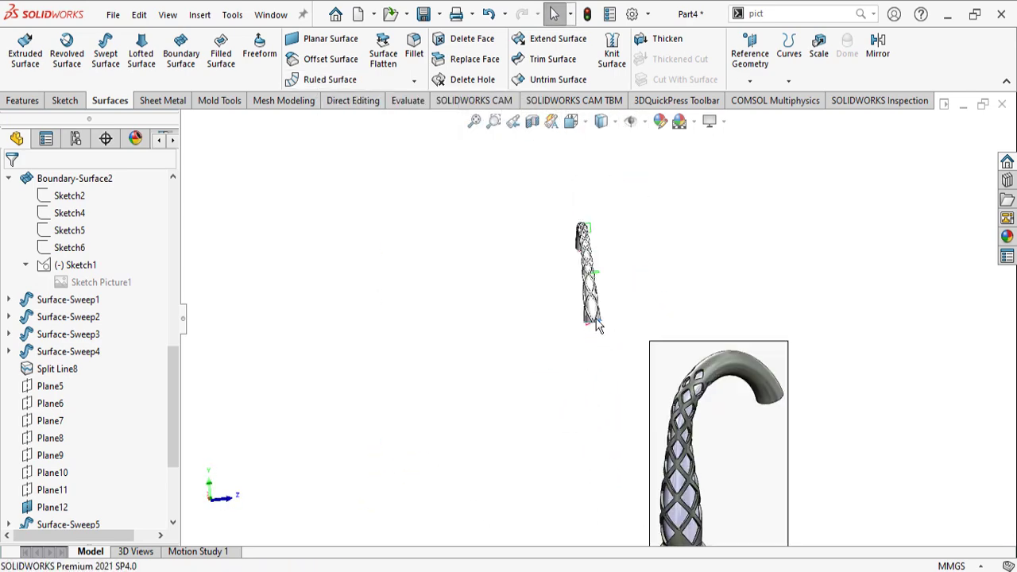
pyautogui.moveTo(588, 326); pyautogui.dragTo(615, 341, button='middle')
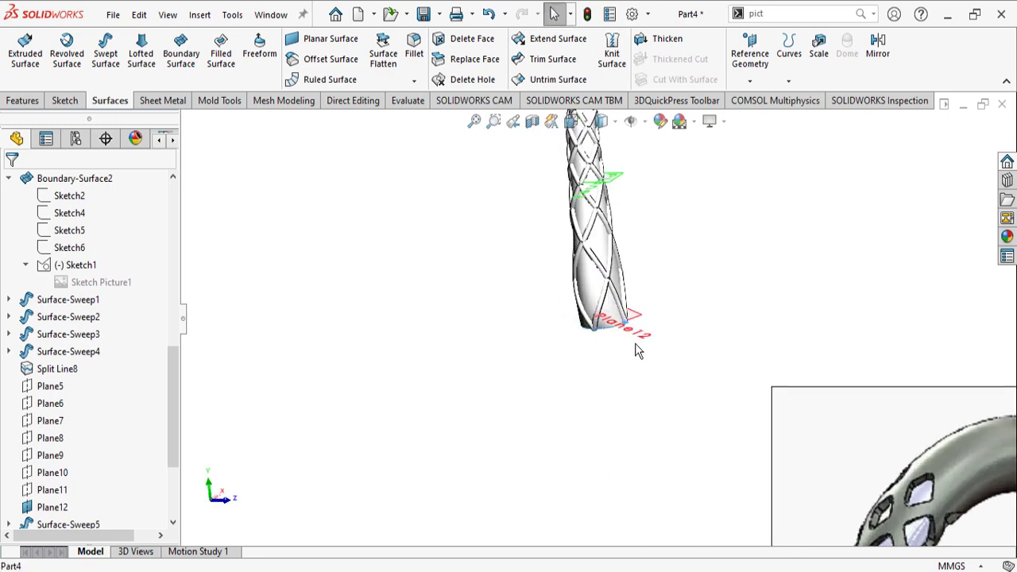
pyautogui.scroll(8, 615, 340)
pyautogui.scroll(-4, 660, 480)
pyautogui.scroll(-1, 631, 388)
pyautogui.scroll(5, 595, 314)
pyautogui.scroll(-10, 560, 199)
pyautogui.scroll(-5, 563, 369)
pyautogui.scroll(3, 565, 368)
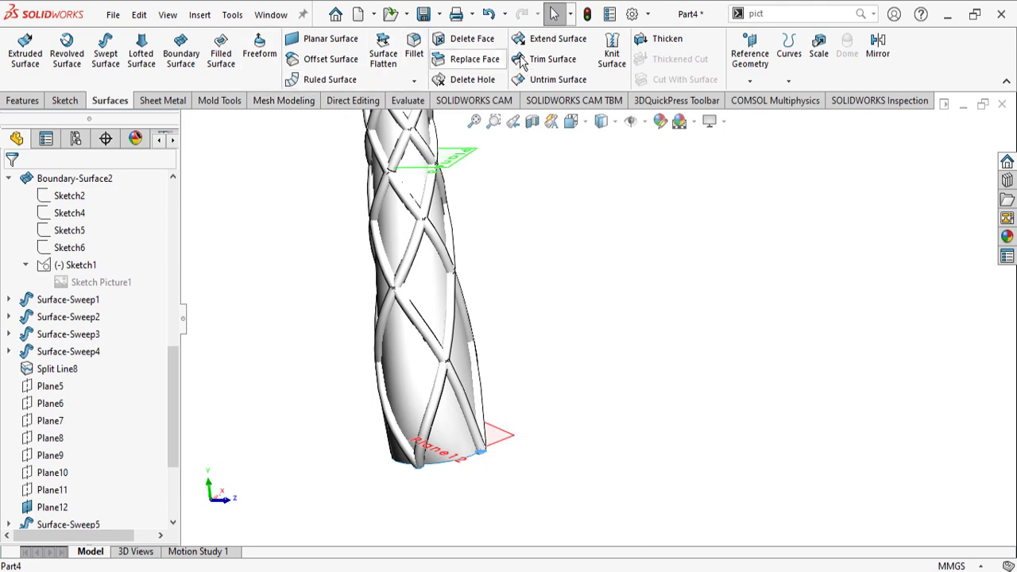
# Start a mutual Trim Surface, clear its preselected surface and expand the part's list of surface bodies
pyautogui.click(548, 60)
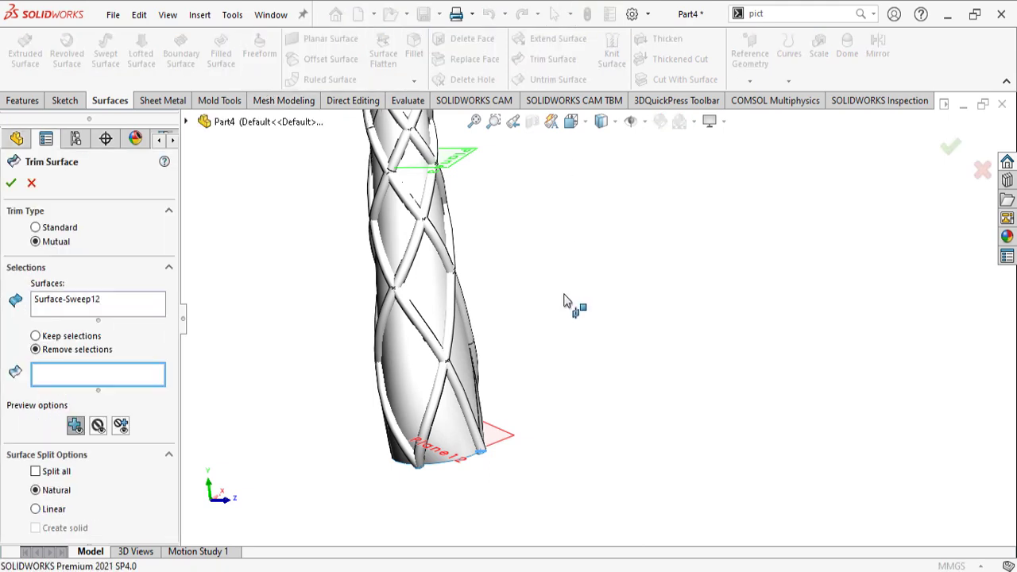
pyautogui.rightClick(93, 306)
pyautogui.click(150, 315)
pyautogui.scroll(3, 472, 267)
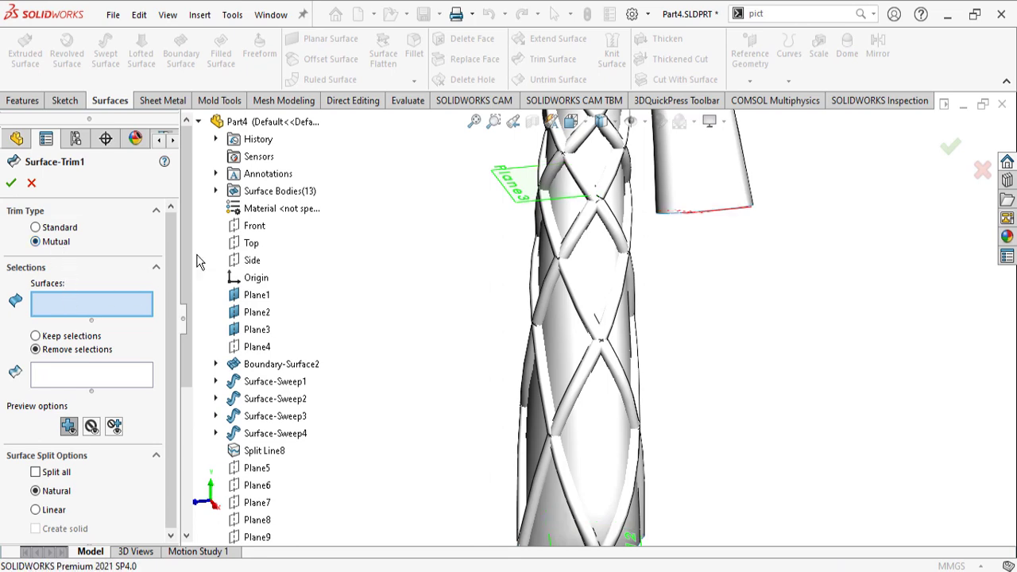
pyautogui.click(215, 191)
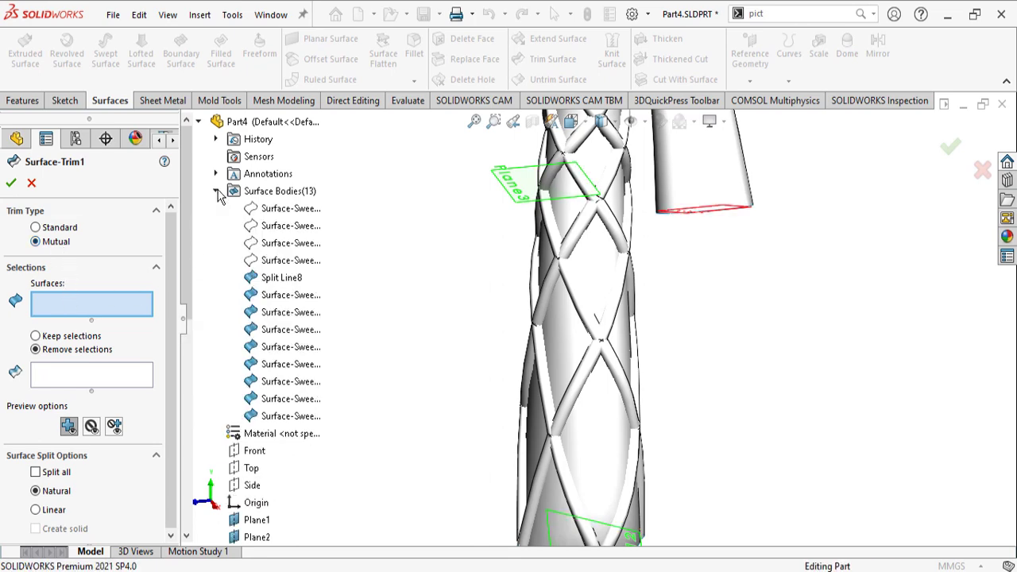
pyautogui.click(274, 278)
pyautogui.click(295, 416)
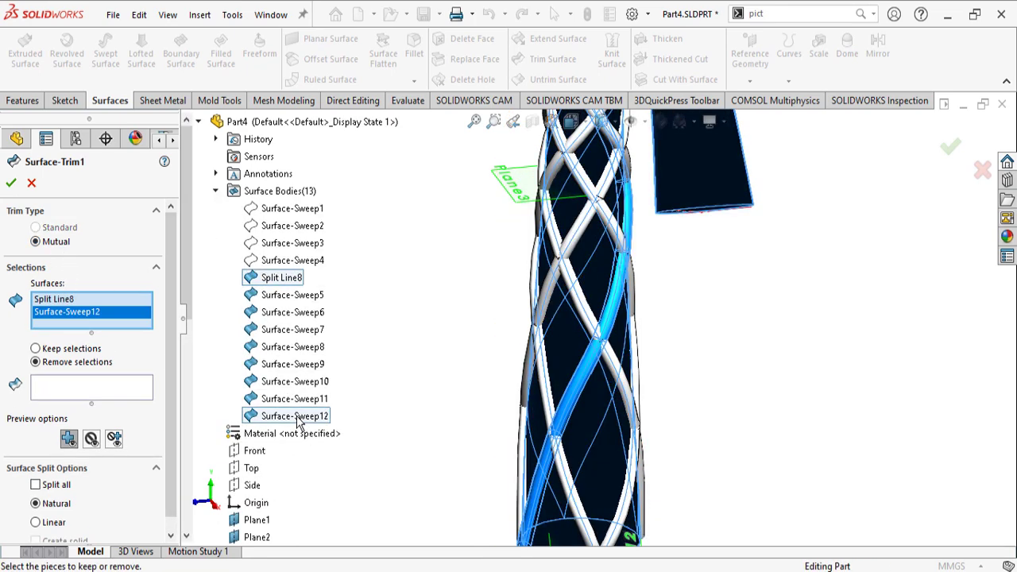
pyautogui.rightClick(124, 312)
pyautogui.click(135, 318)
# Choose Split Line8 and all of Surface-Sweep5 through Surface-Sweep12 as the mutual trim surfaces
pyautogui.click(281, 277)
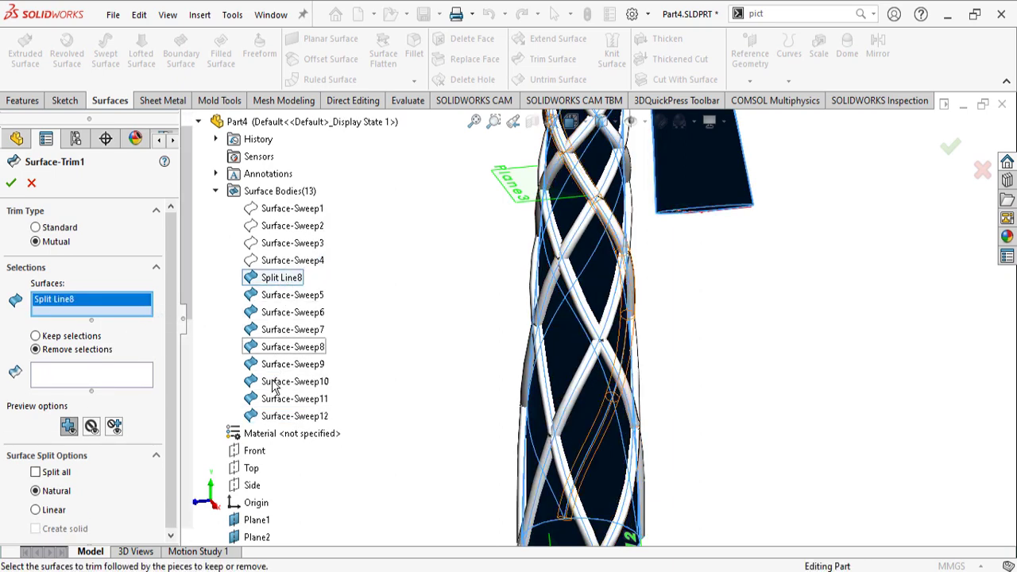
pyautogui.keyDown('shift'); pyautogui.click(272, 416); pyautogui.keyUp('shift')
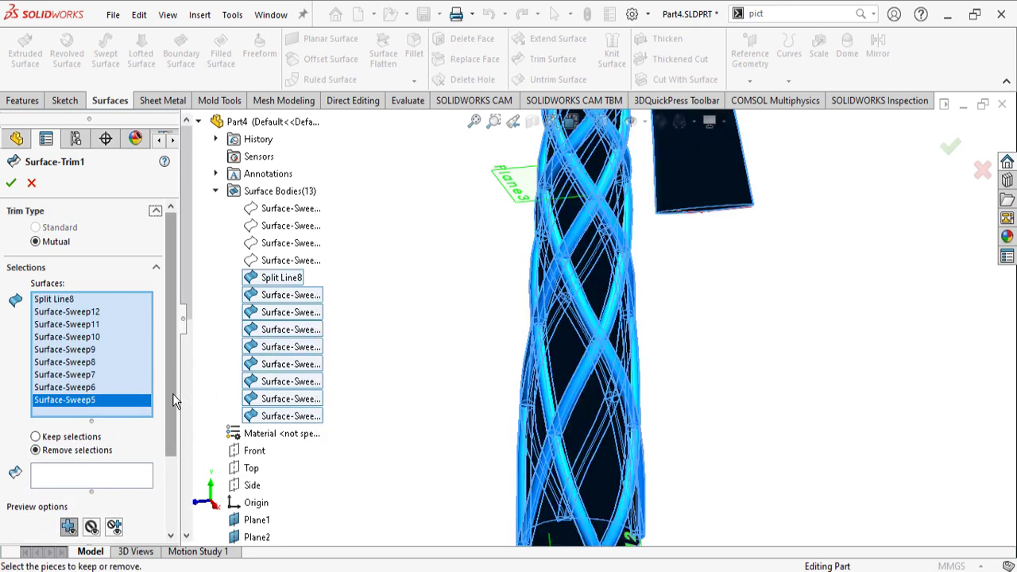
pyautogui.scroll(-1, 172, 394)
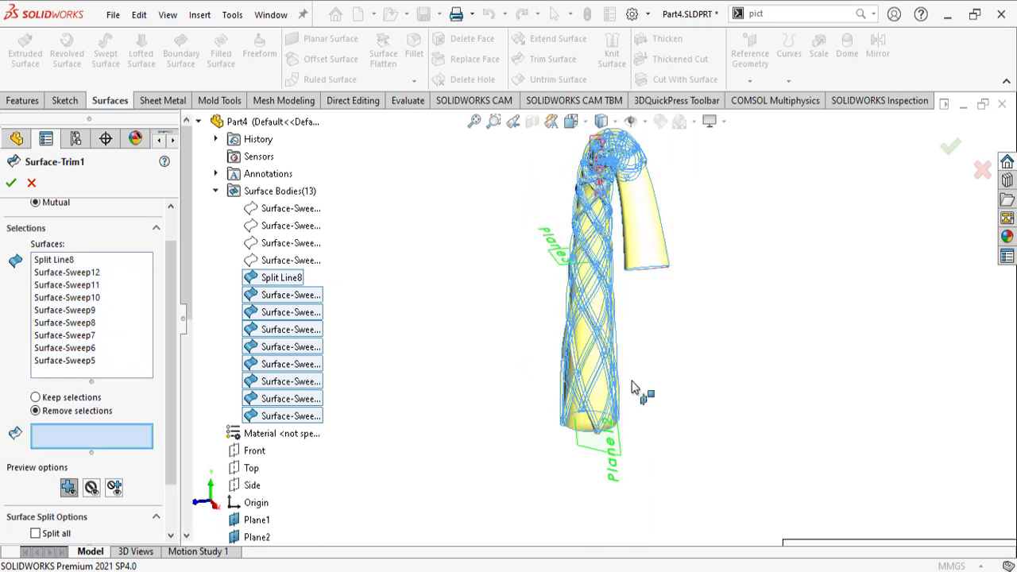
# Mark the diamond-shaped Split Line8 faces between the tubes in the faucet's lower lattice rows for removal
pyautogui.scroll(-4, 624, 386)
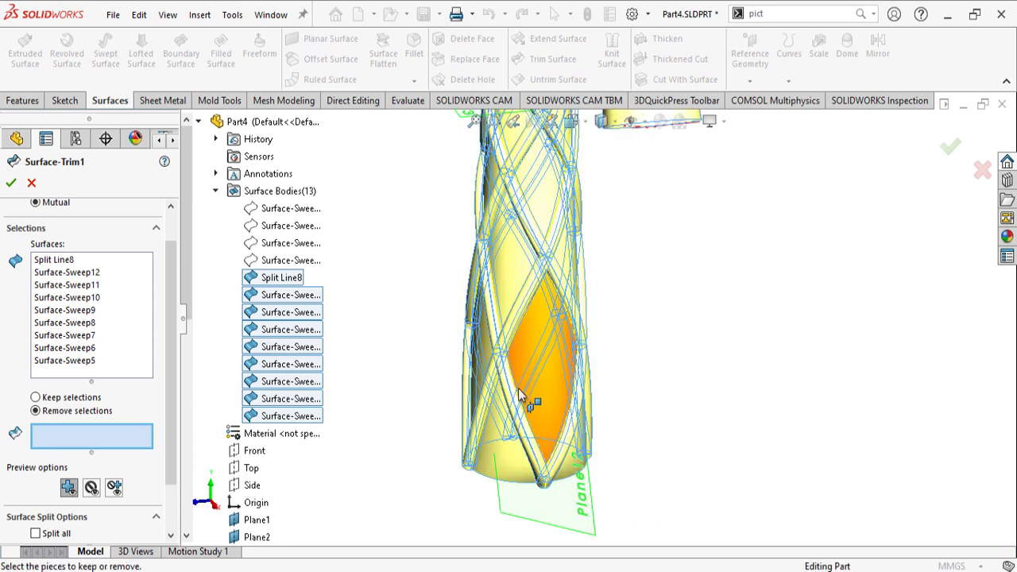
pyautogui.click(570, 321)
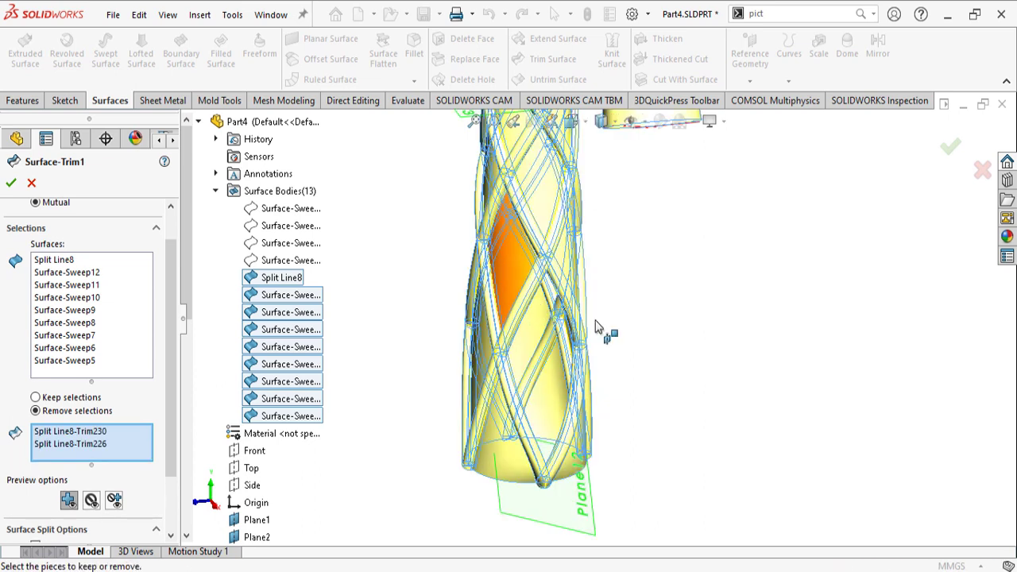
pyautogui.scroll(3, 610, 324)
pyautogui.moveTo(580, 318); pyautogui.dragTo(675, 326, button='middle')
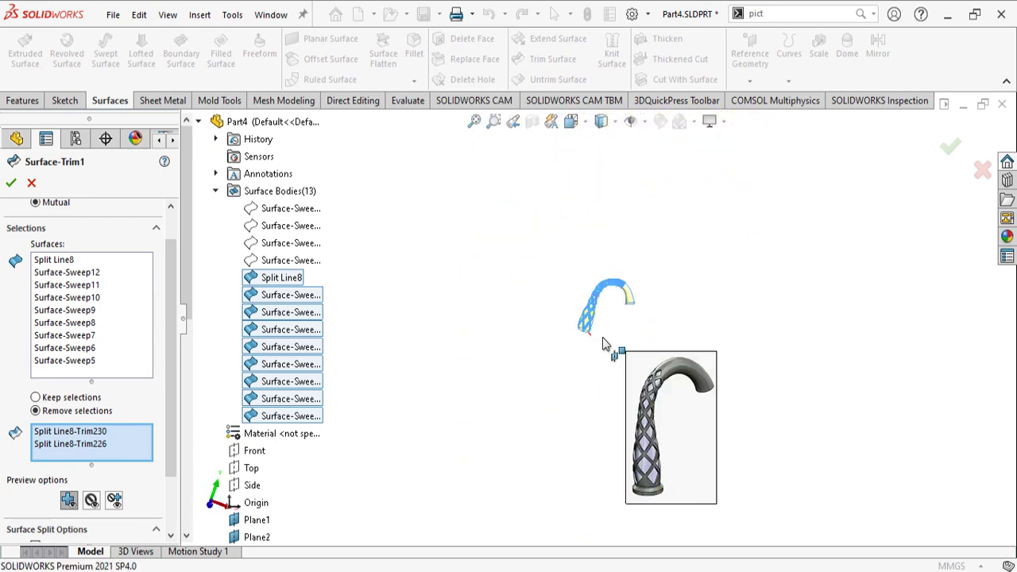
pyautogui.scroll(-1, 591, 326)
pyautogui.scroll(-10, 577, 304)
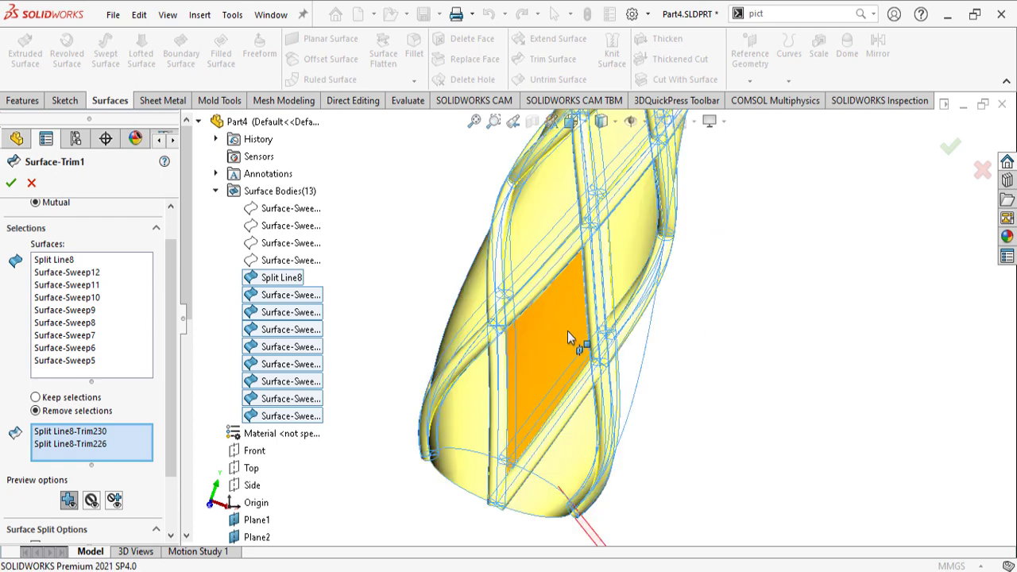
pyautogui.click(554, 342)
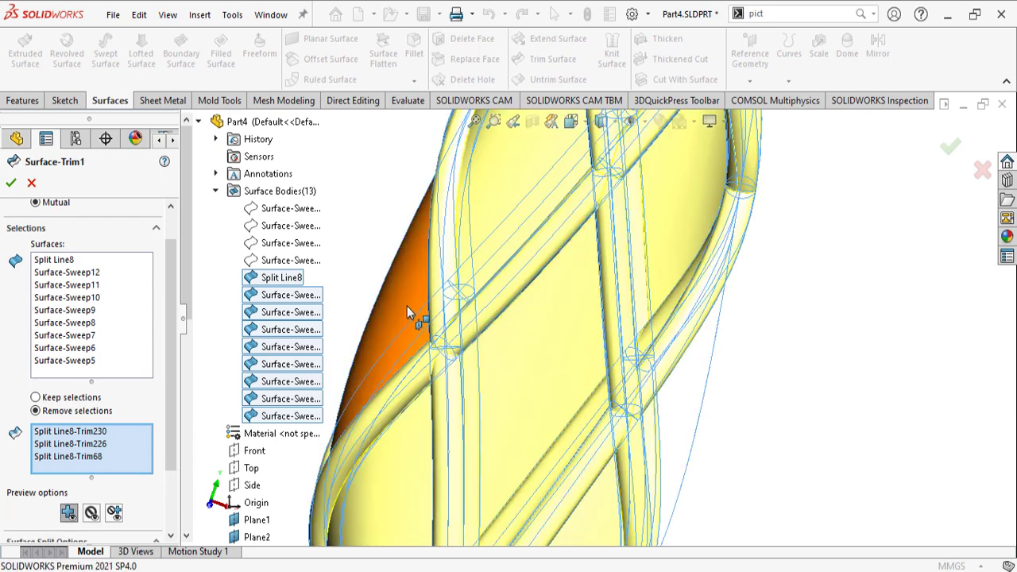
pyautogui.click(406, 307)
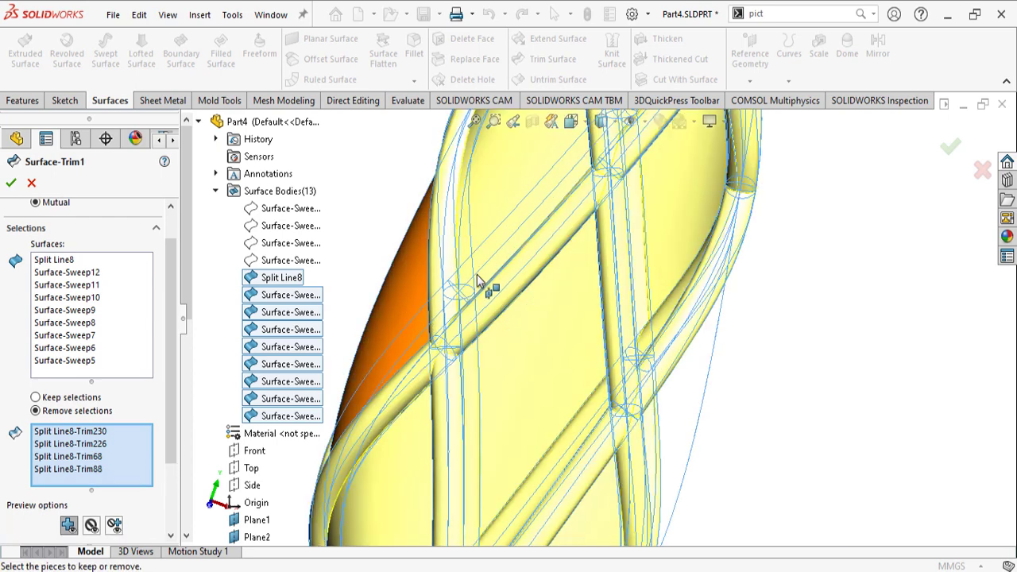
pyautogui.click(485, 223)
pyautogui.click(663, 222)
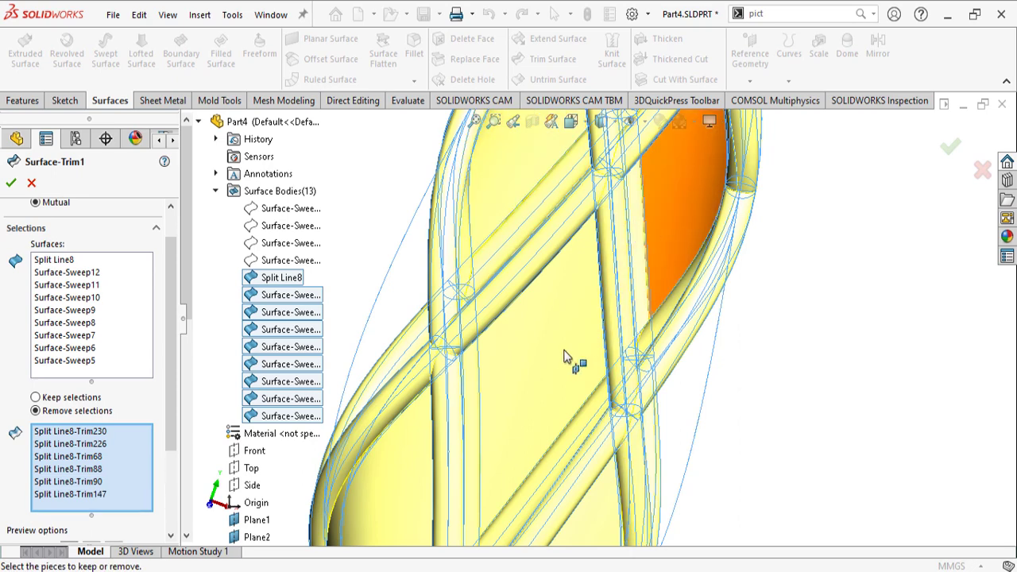
pyautogui.click(557, 353)
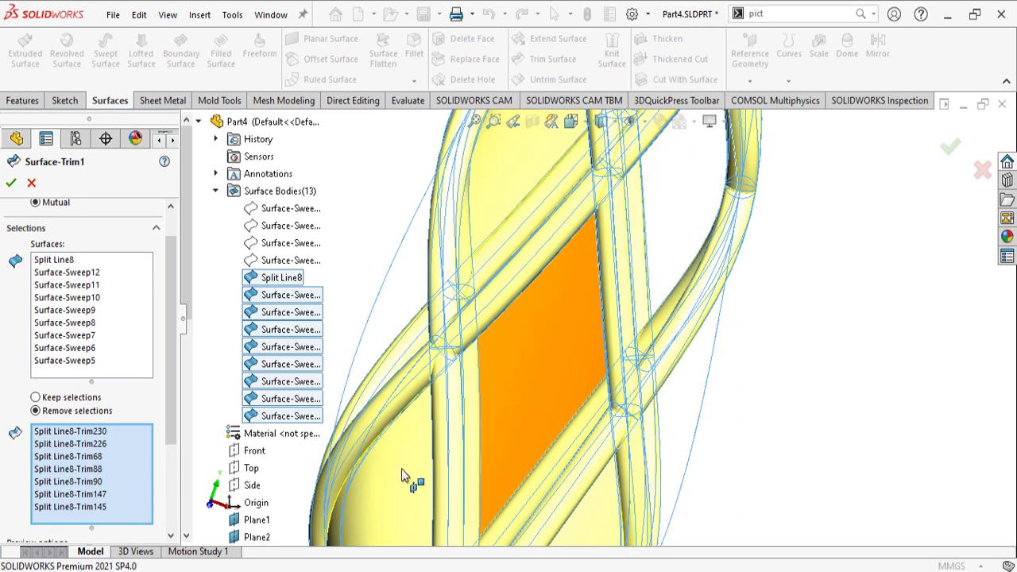
# Mark the next Split Line8 diamond faces for removal higher up the column, above the two open lower lattice rows
pyautogui.scroll(4, 540, 357)
pyautogui.moveTo(540, 357); pyautogui.dragTo(567, 297, button='middle')
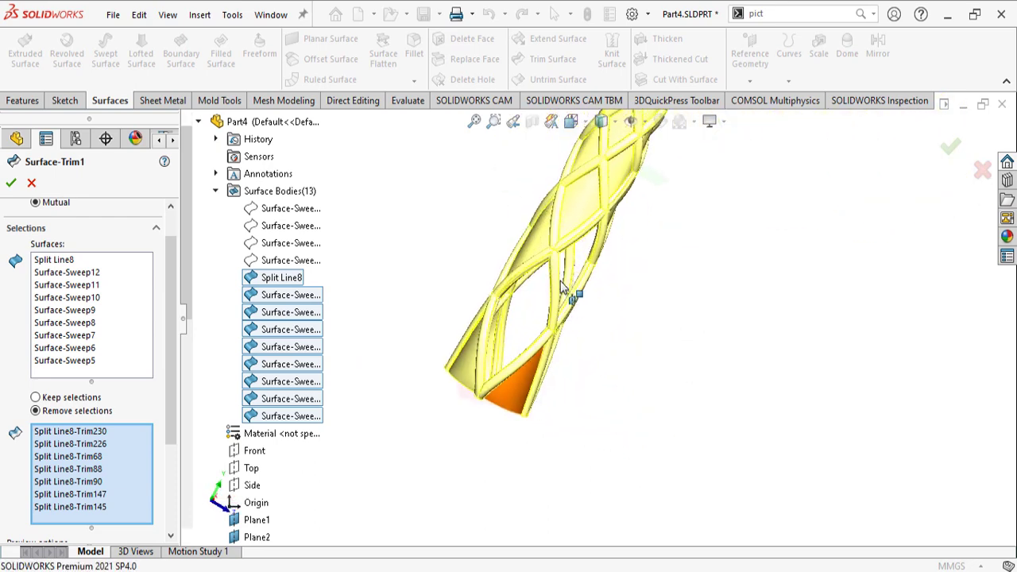
pyautogui.click(540, 245)
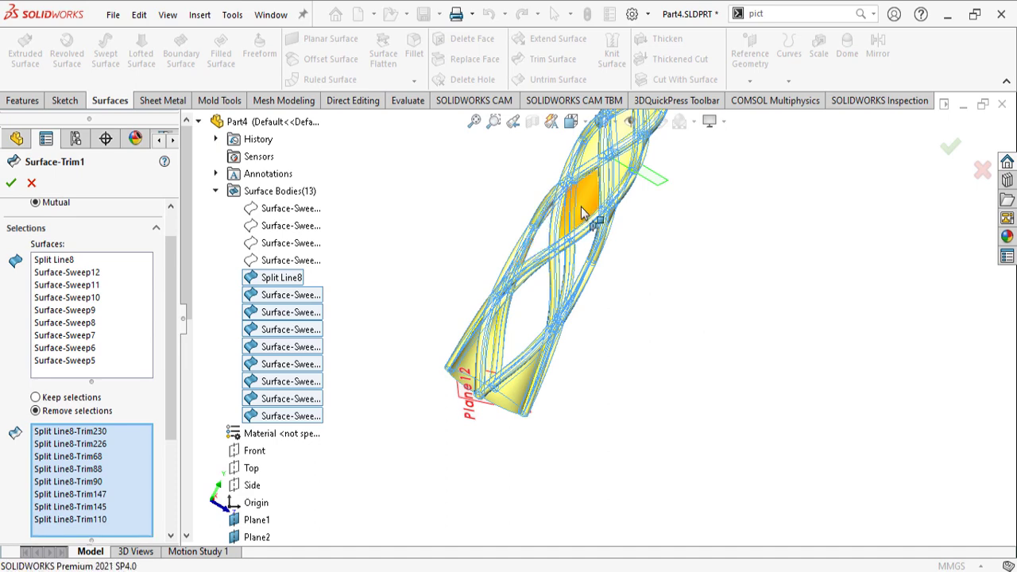
pyautogui.click(581, 208)
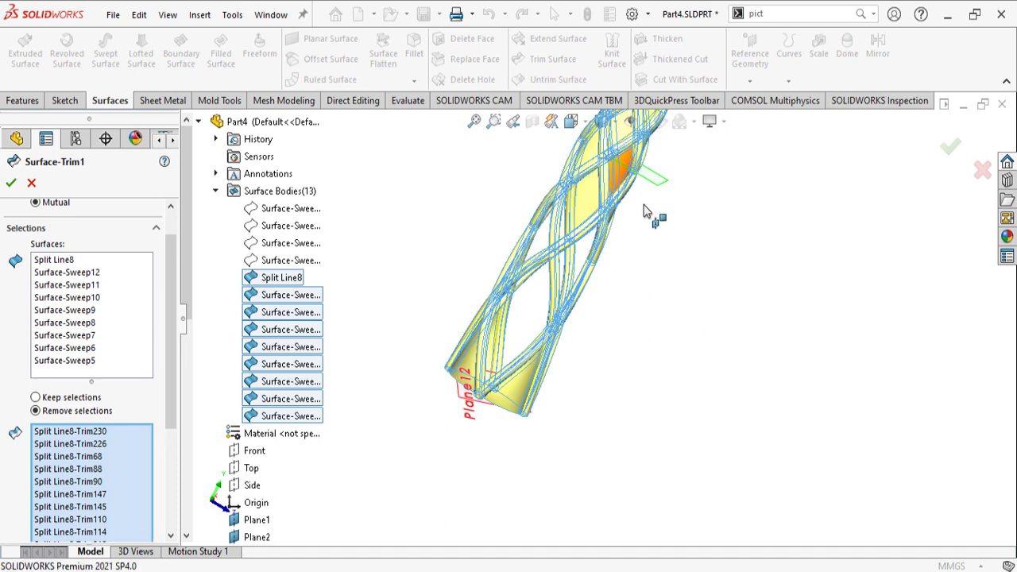
# Mark the remaining diamond-shaped Split Line8 faces around the middle of the faucet's column for removal
pyautogui.scroll(5, 645, 208)
pyautogui.scroll(-3, 645, 208)
pyautogui.scroll(-5, 554, 313)
pyautogui.moveTo(560, 317); pyautogui.dragTo(470, 419, button='middle')
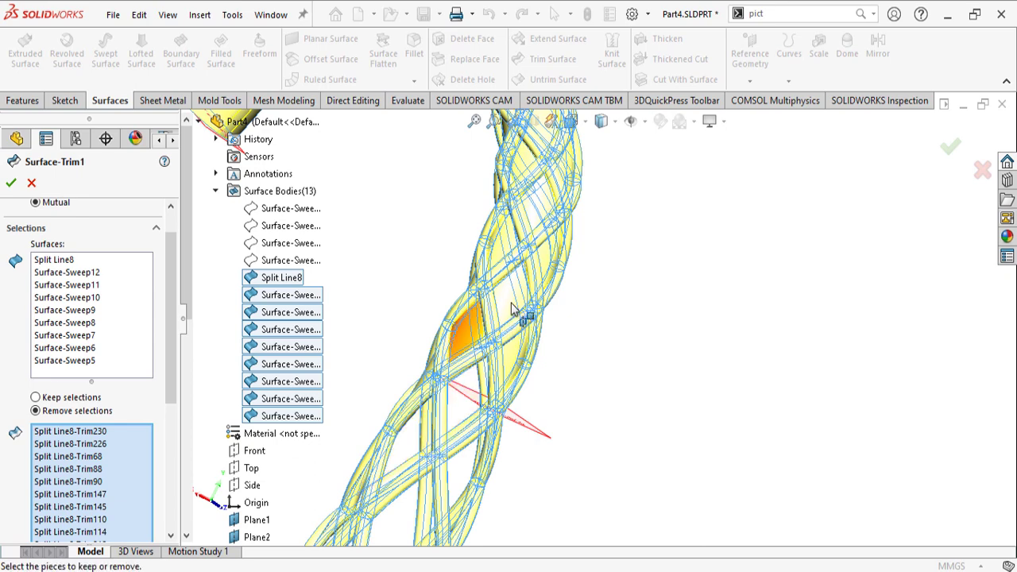
pyautogui.moveTo(633, 271); pyautogui.dragTo(532, 337, button='middle')
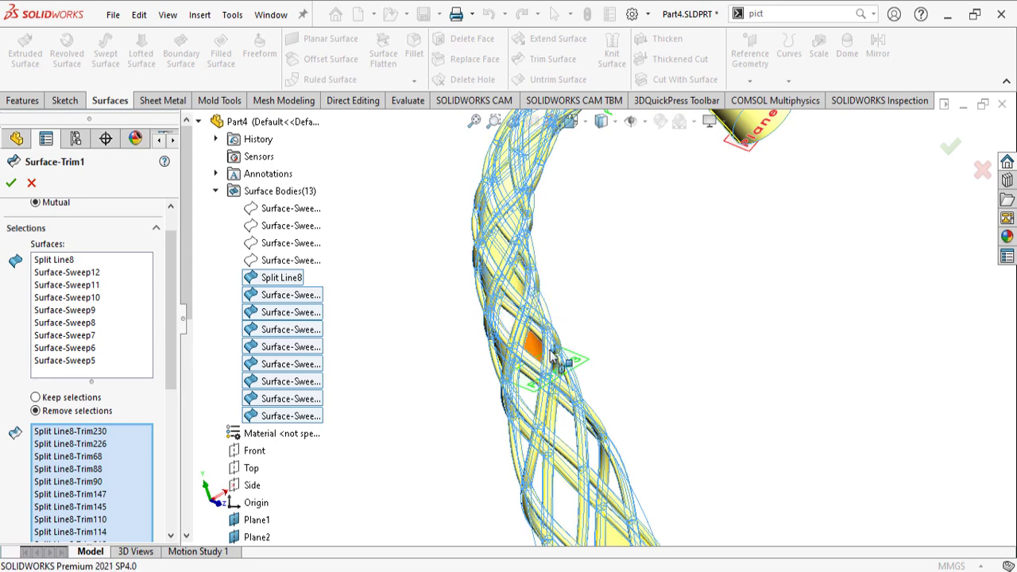
pyautogui.moveTo(605, 298); pyautogui.dragTo(585, 291, button='middle')
pyautogui.scroll(-3, 581, 303)
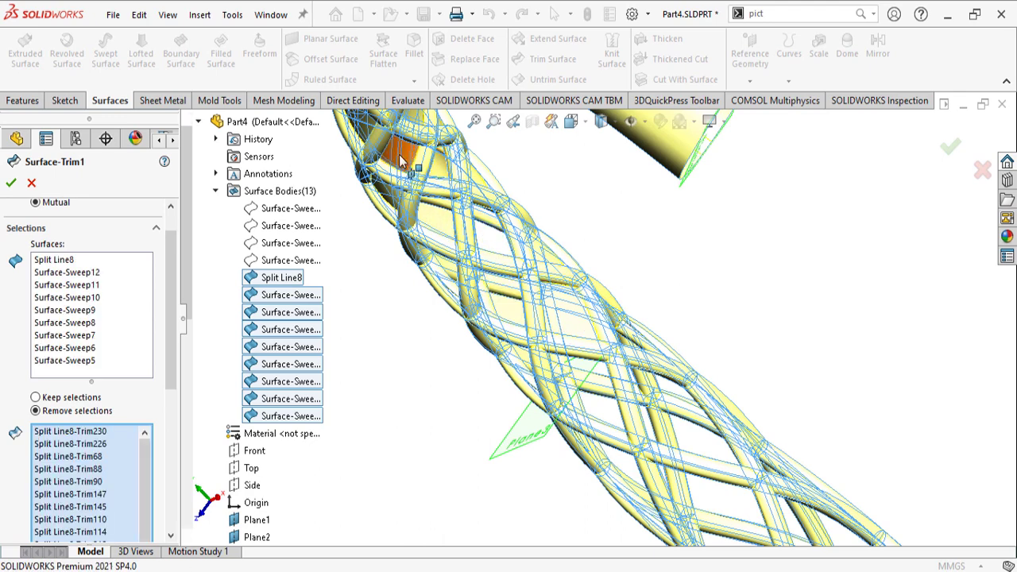
# Mark the diamond-shaped Split Line8 faces along one side of the faucet's bend for removal, from Plane2 towards the column
pyautogui.scroll(5, 512, 217)
pyautogui.moveTo(510, 275); pyautogui.dragTo(488, 393, button='middle')
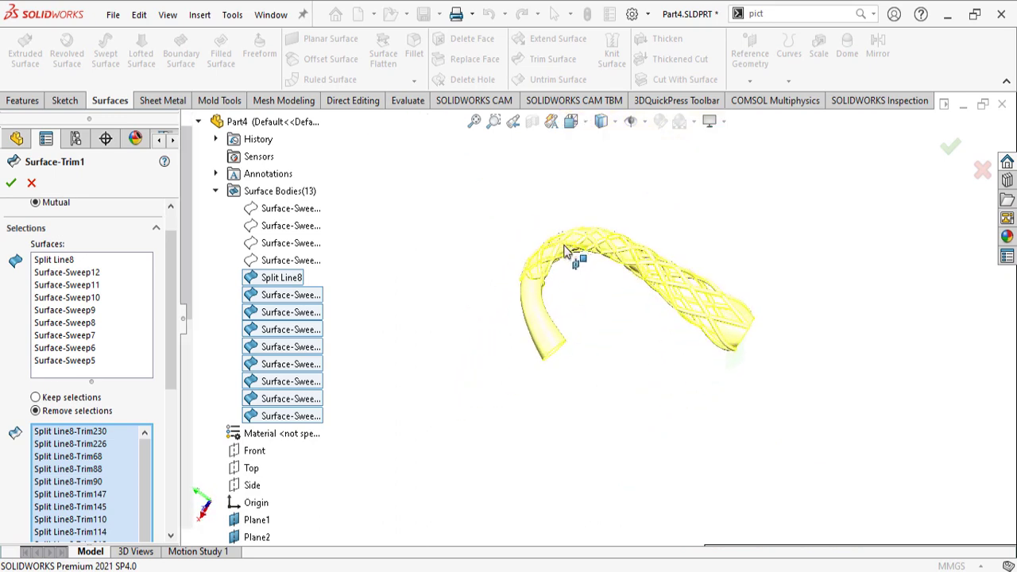
pyautogui.scroll(-5, 548, 254)
pyautogui.scroll(5, 602, 245)
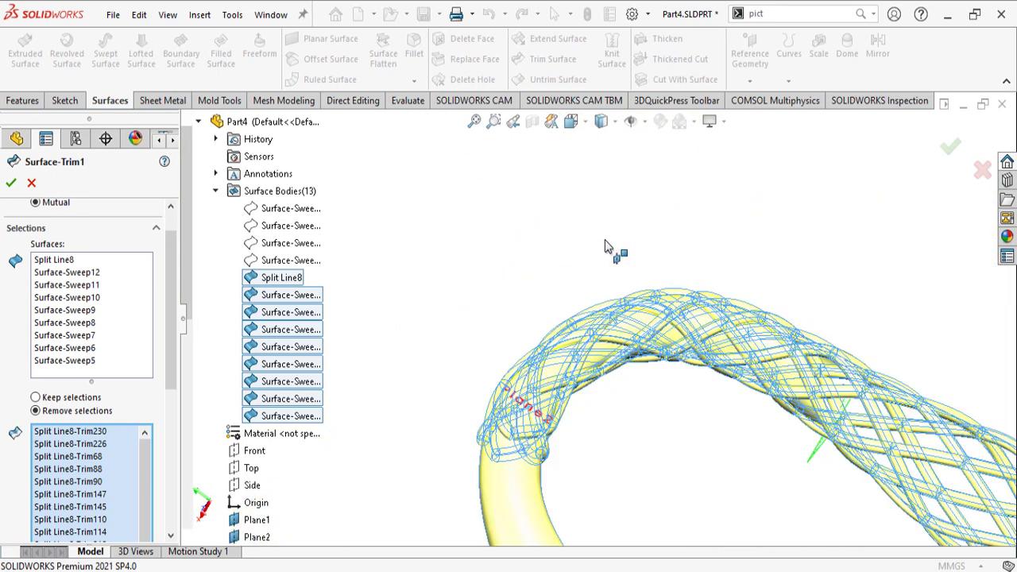
pyautogui.scroll(-4, 556, 373)
pyautogui.click(556, 377)
pyautogui.click(640, 371)
pyautogui.click(702, 317)
pyautogui.click(787, 334)
pyautogui.click(862, 305)
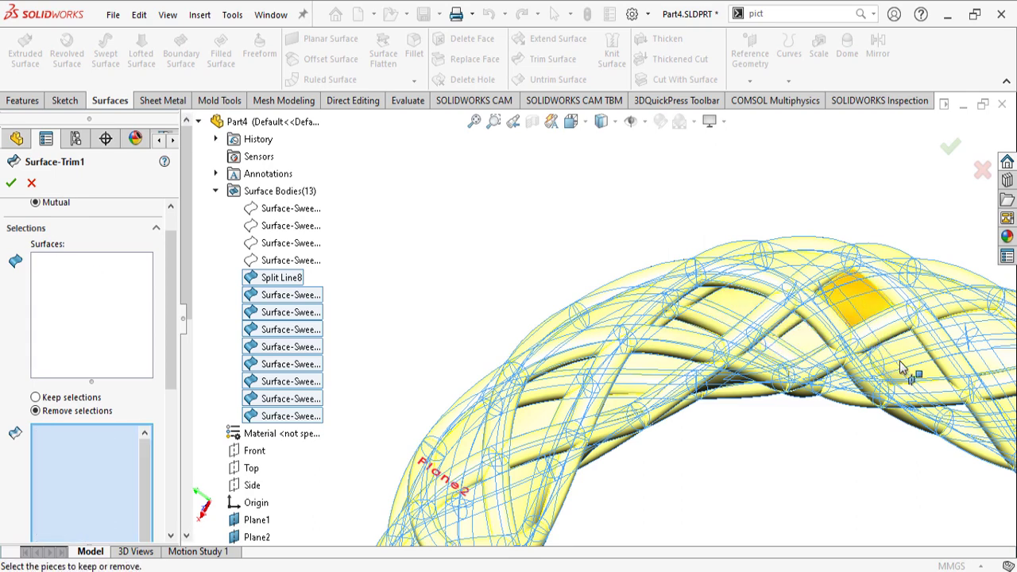
pyautogui.click(883, 369)
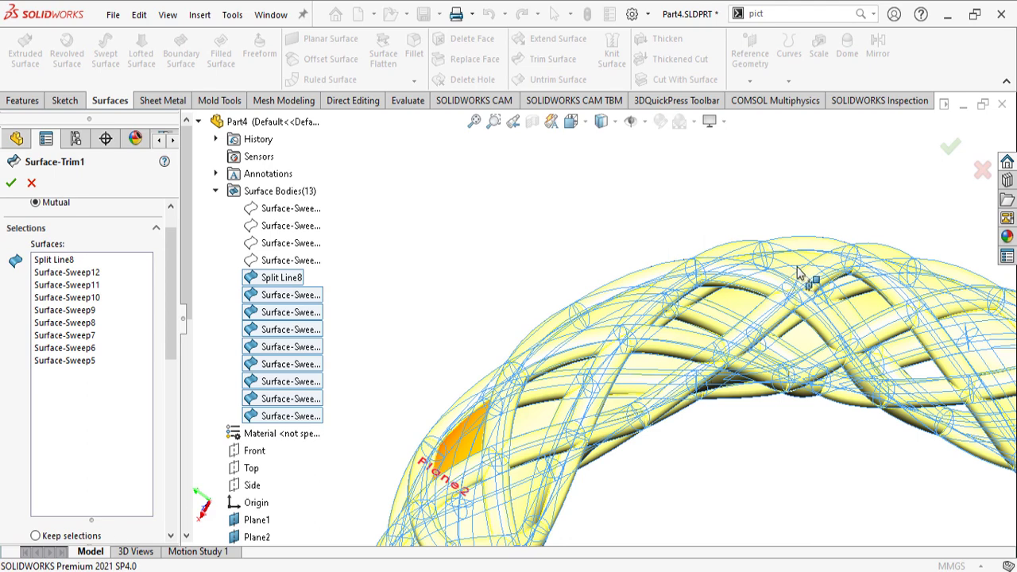
# Mark the Split Line8 diamonds between the tubes on the other side of the bend for removal
pyautogui.scroll(5, 635, 260)
pyautogui.moveTo(643, 318)
pyautogui.mouseDown(button='middle')
pyautogui.moveTo(676, 407)
pyautogui.moveTo(665, 402)
pyautogui.moveTo(660, 363)
pyautogui.mouseUp(button='middle')
pyautogui.scroll(-5, 635, 361)
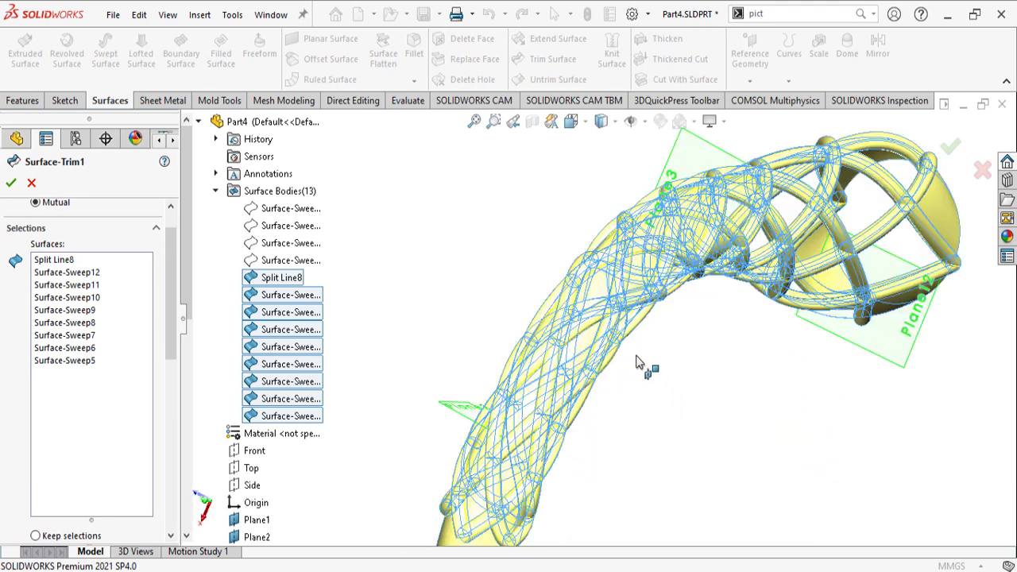
pyautogui.scroll(-2, 591, 322)
pyautogui.click(576, 286)
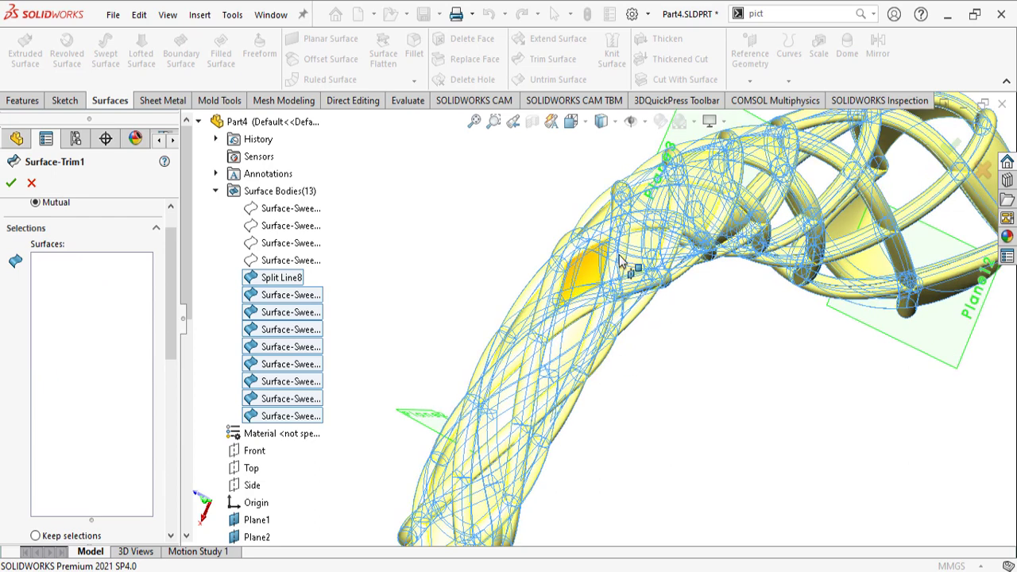
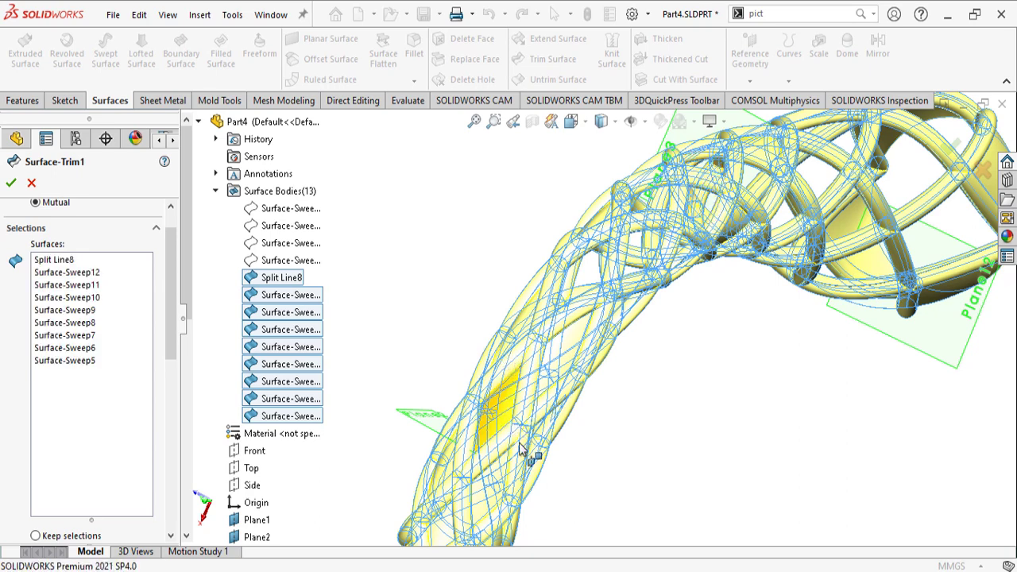
# Mark the Split Line8 faces at the lattice's spout end for removal, where the tubes meet the plain pipe near Plane2
pyautogui.scroll(4, 517, 443)
pyautogui.scroll(-5, 528, 421)
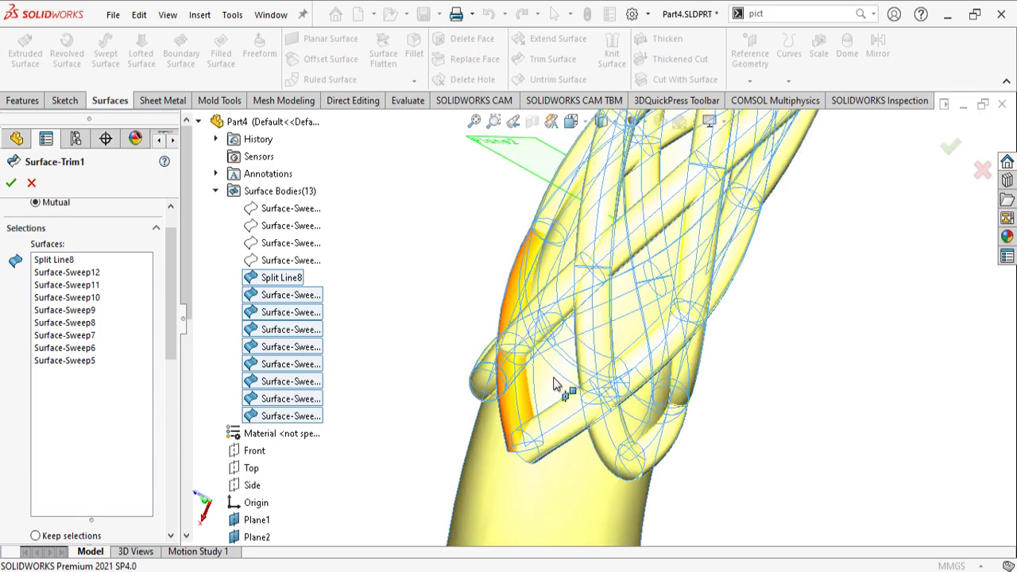
pyautogui.click(641, 405)
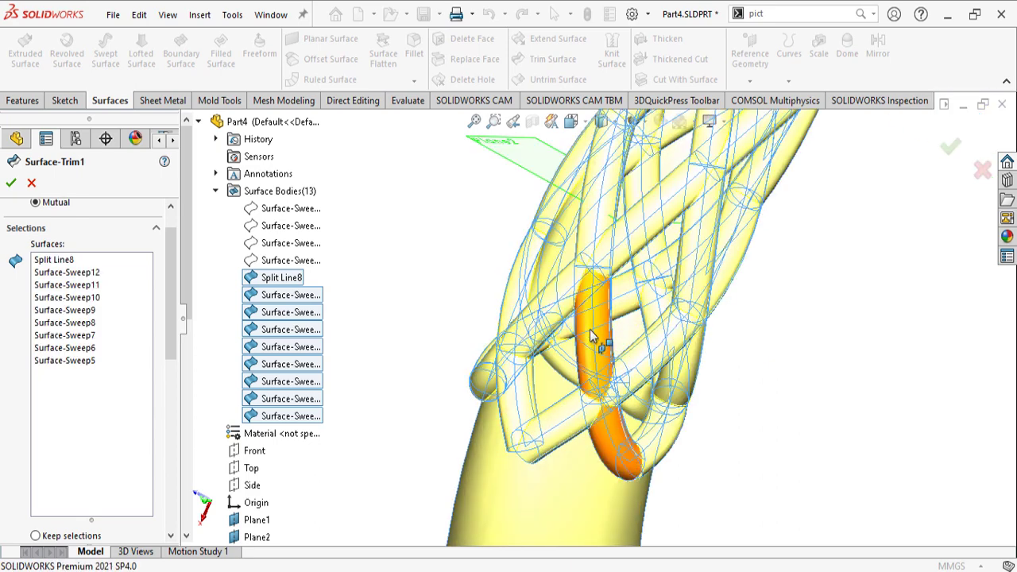
pyautogui.moveTo(536, 317); pyautogui.dragTo(554, 308, button='middle')
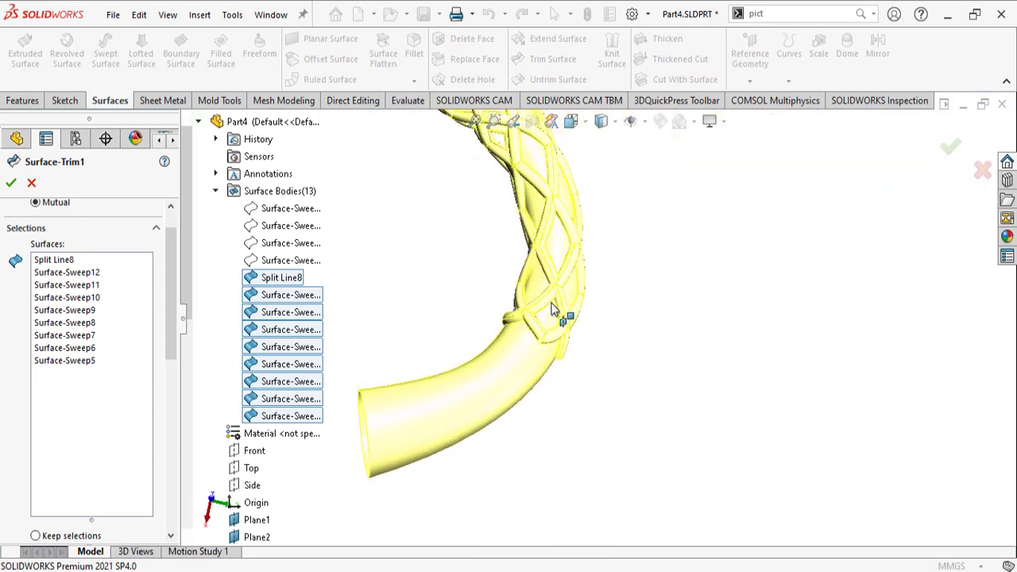
pyautogui.scroll(-5, 552, 318)
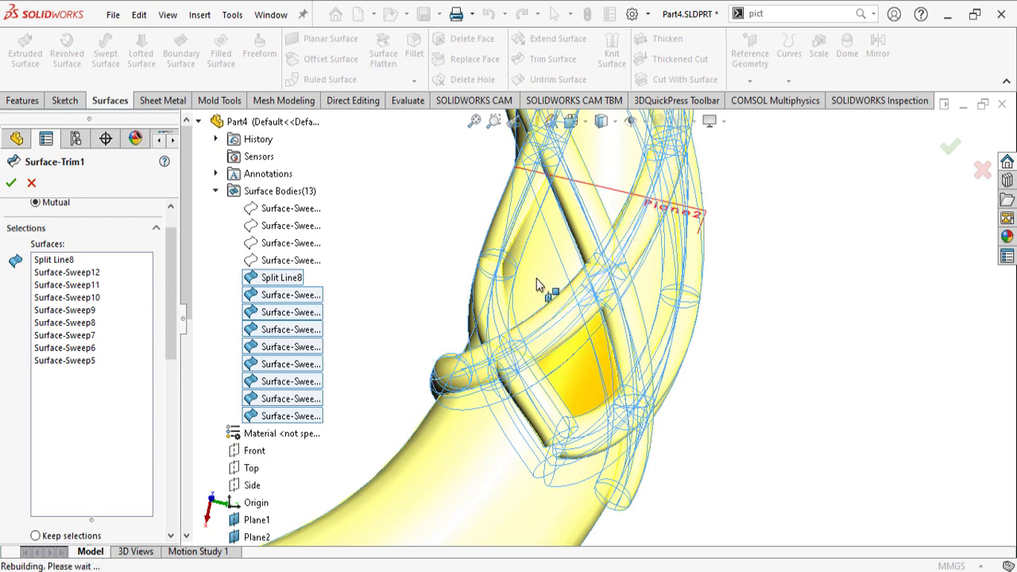
pyautogui.click(537, 277)
pyautogui.click(588, 378)
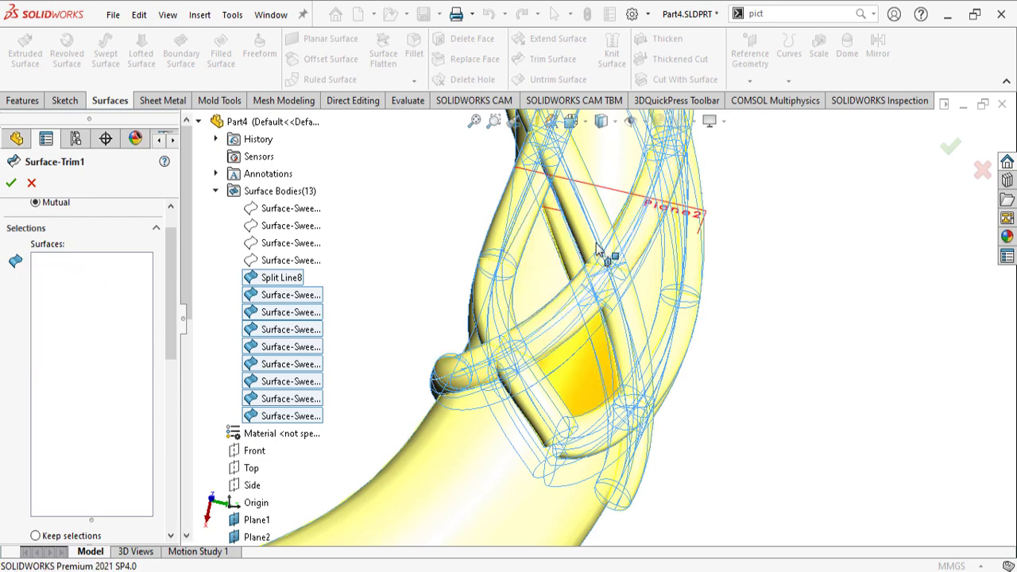
pyautogui.click(606, 157)
pyautogui.click(653, 277)
# Mark the leftover Split Line8 diamonds on the lattice stretch beyond Plane2 for removal
pyautogui.scroll(2, 647, 317)
pyautogui.moveTo(629, 292); pyautogui.dragTo(623, 239, button='middle')
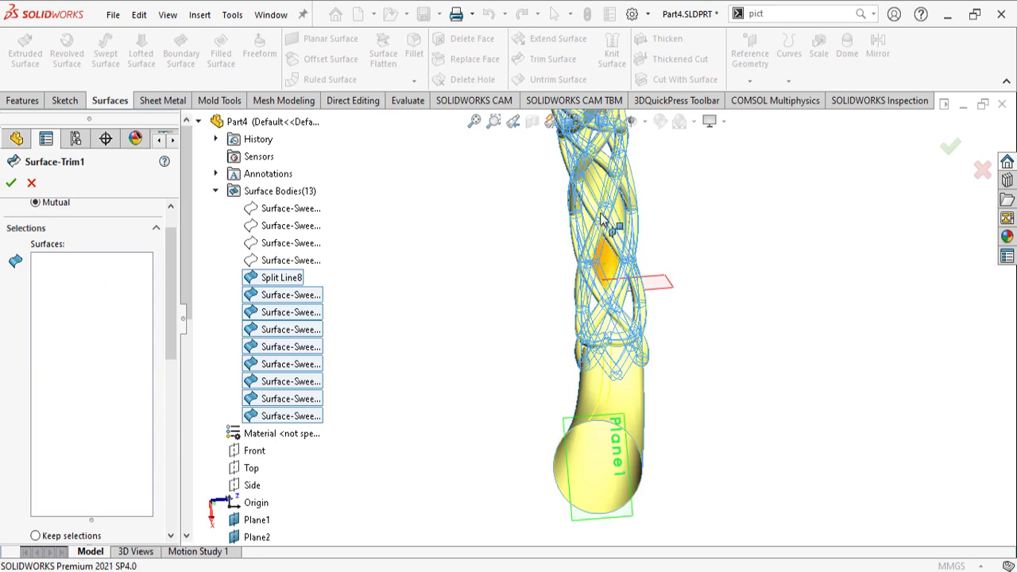
pyautogui.scroll(-5, 597, 210)
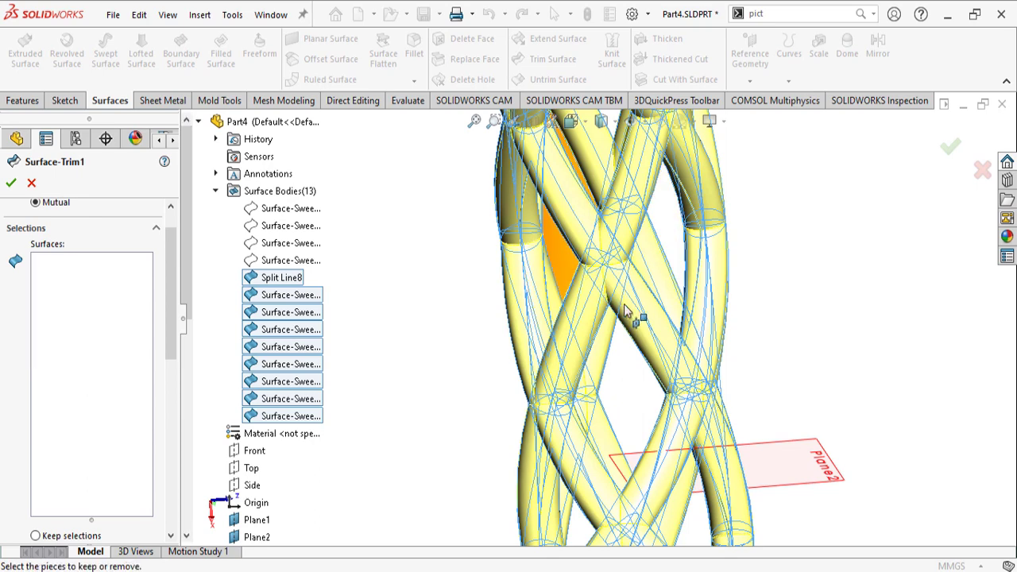
pyautogui.scroll(6, 716, 286)
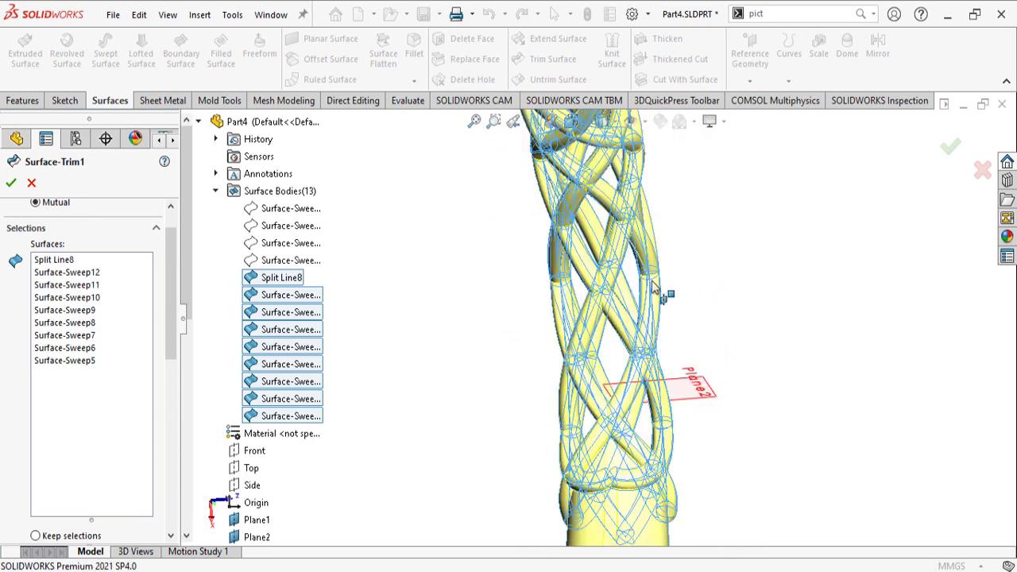
pyautogui.moveTo(688, 314); pyautogui.dragTo(553, 324, button='middle')
pyautogui.scroll(-5, 534, 291)
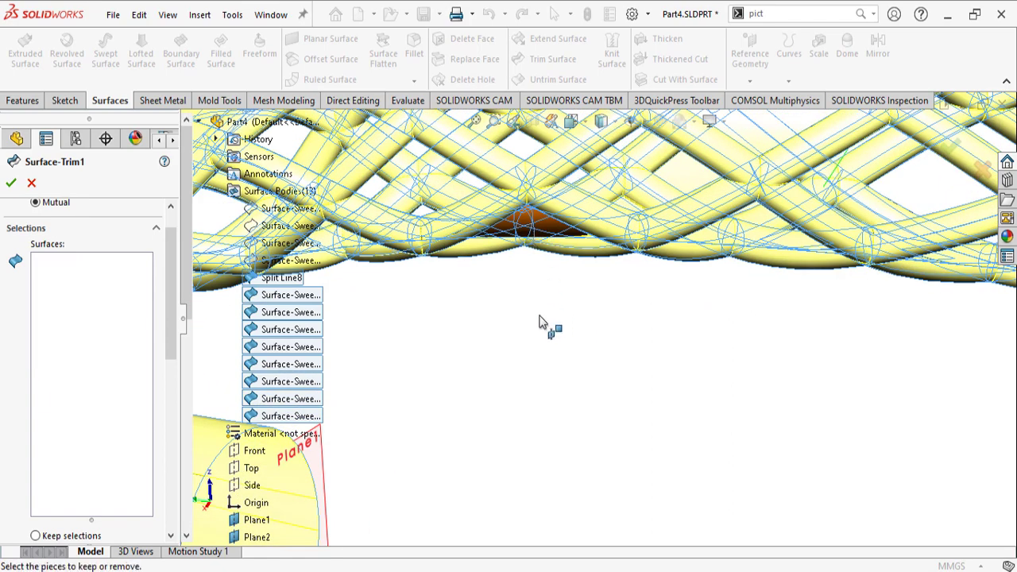
# Check the bend from all sides for unmarked Split Line8 diamonds, mark the last ones for removal and apply the mutual trim
pyautogui.scroll(2, 533, 306)
pyautogui.scroll(3, 533, 298)
pyautogui.moveTo(544, 306); pyautogui.dragTo(626, 454, button='middle')
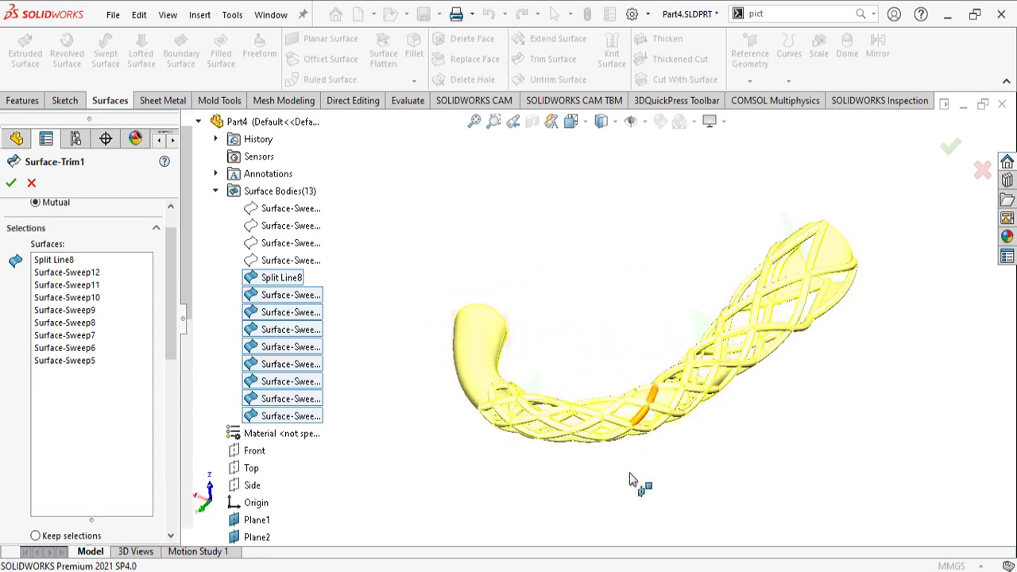
pyautogui.scroll(-5, 585, 451)
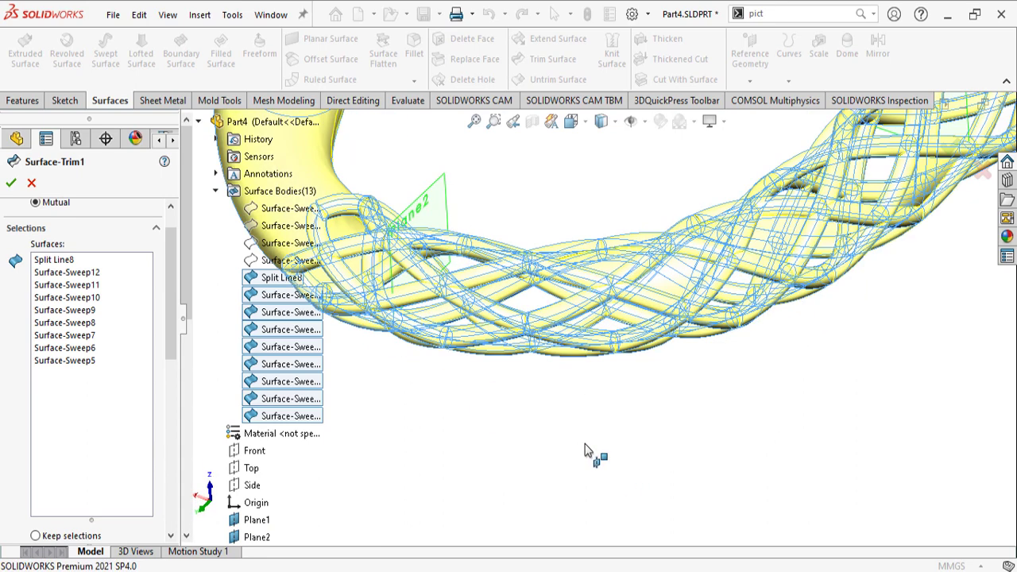
pyautogui.scroll(1, 494, 367)
pyautogui.scroll(3, 529, 393)
pyautogui.moveTo(529, 393); pyautogui.dragTo(494, 296, button='middle')
pyautogui.scroll(-3, 494, 296)
pyautogui.scroll(-3, 474, 251)
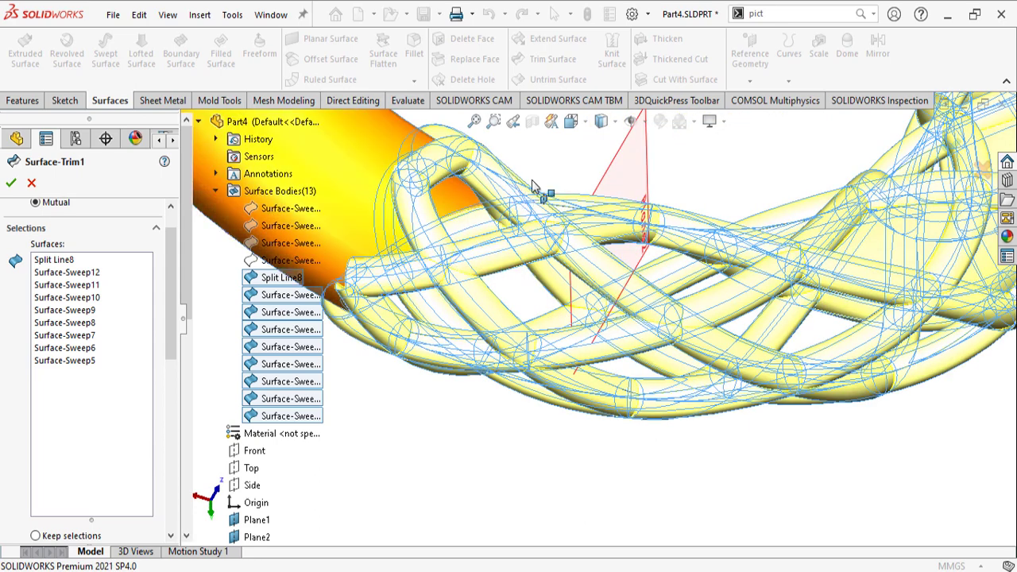
pyautogui.scroll(3, 548, 176)
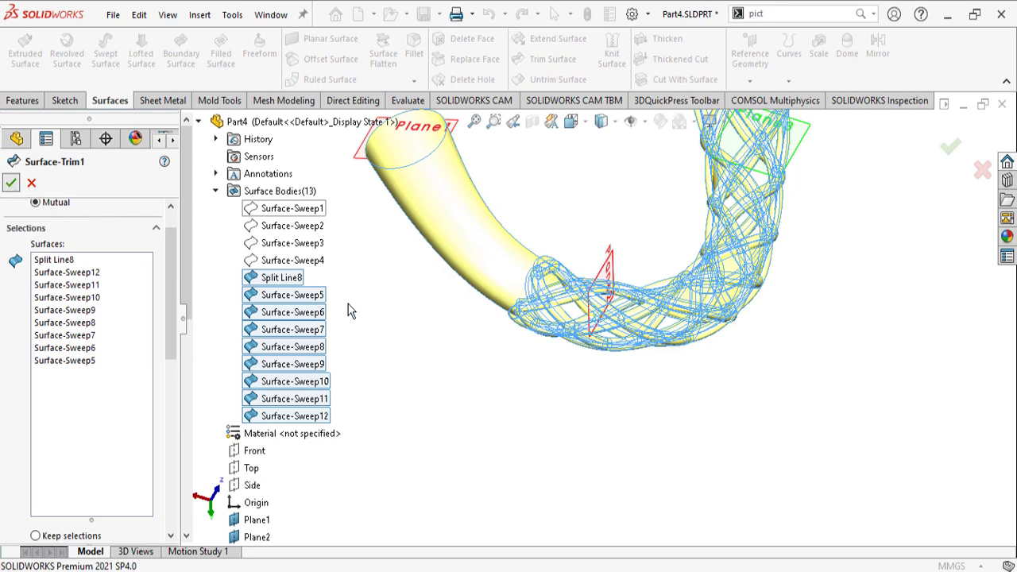
pyautogui.press('Return')
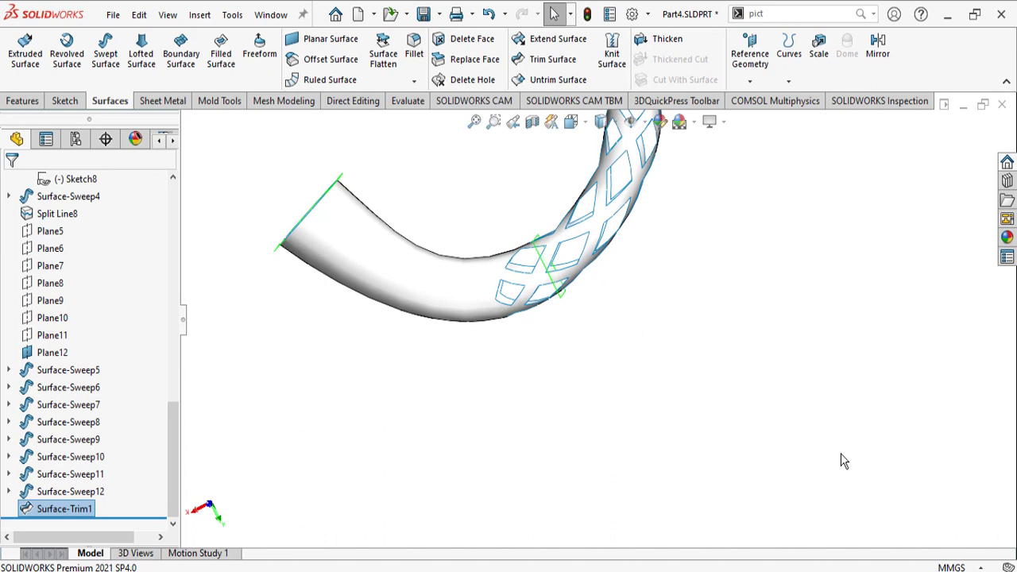
# Show the hidden surface bodies Surface-Sweep5 through Surface-Sweep12 and clear the selection
pyautogui.scroll(15, 98, 333)
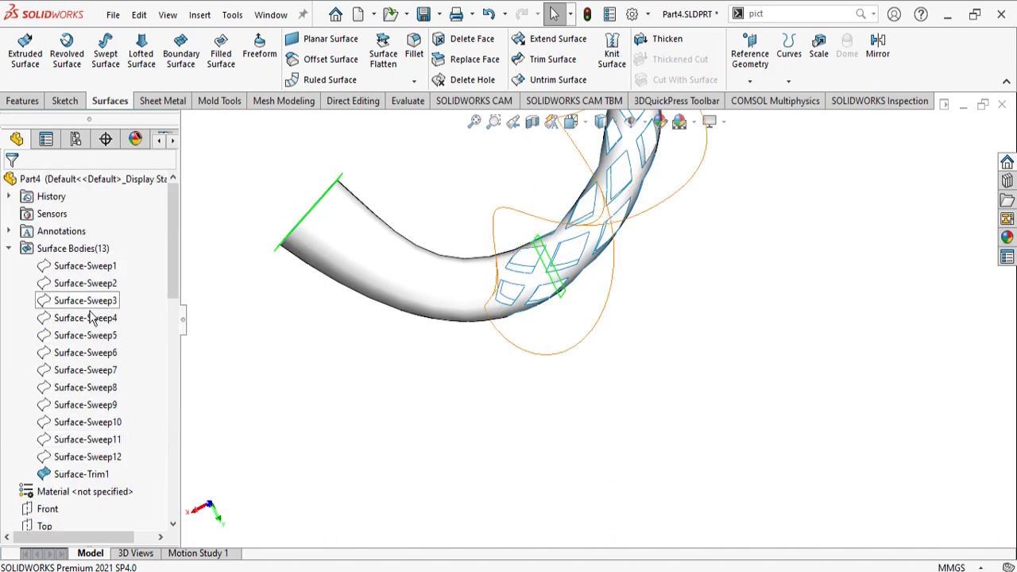
pyautogui.click(80, 265)
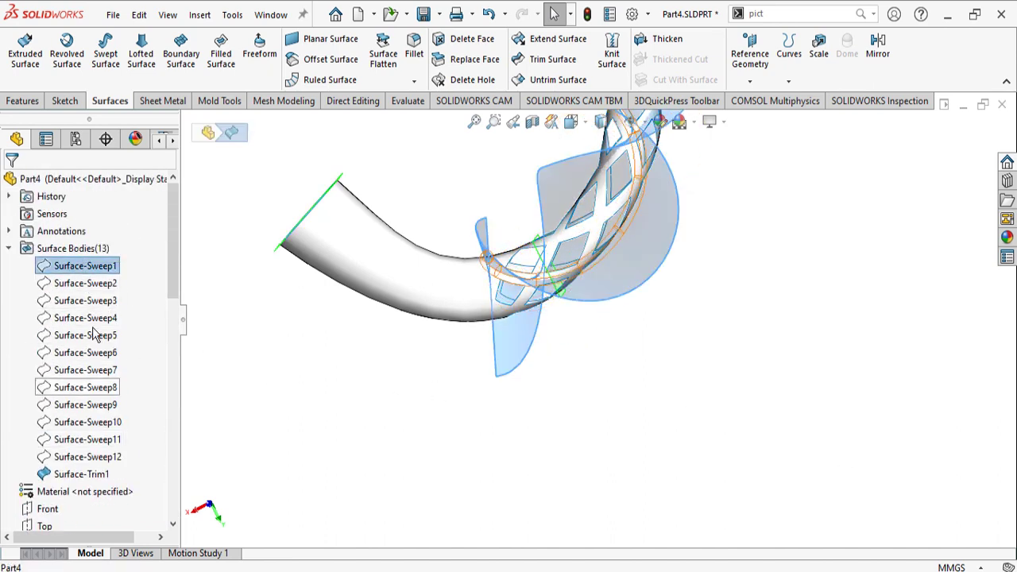
pyautogui.click(90, 300)
pyautogui.click(92, 317)
pyautogui.click(93, 335)
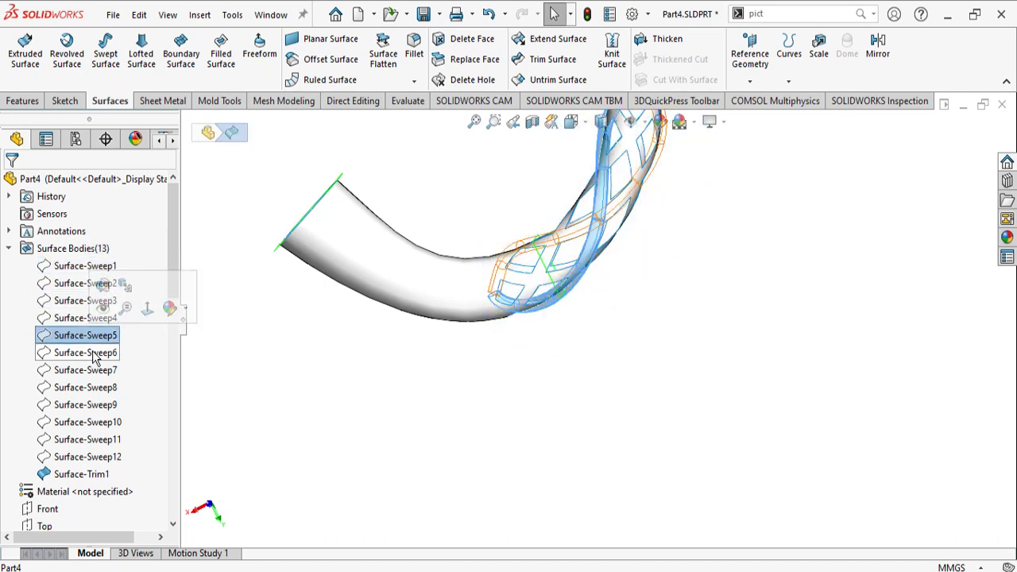
pyautogui.keyDown('shift'); pyautogui.click(115, 456); pyautogui.keyUp('shift')
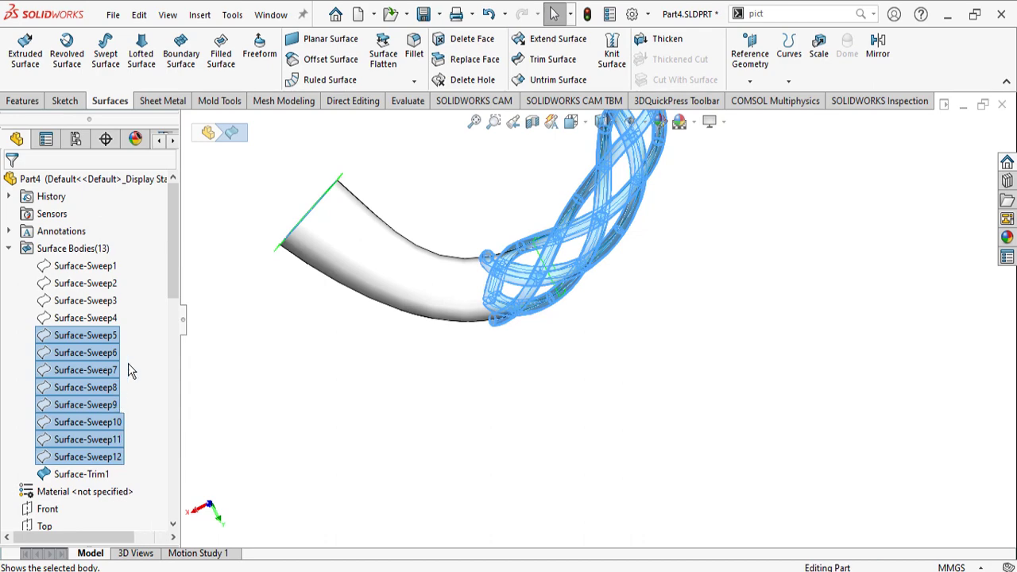
pyautogui.moveTo(171, 273); pyautogui.dragTo(166, 527)
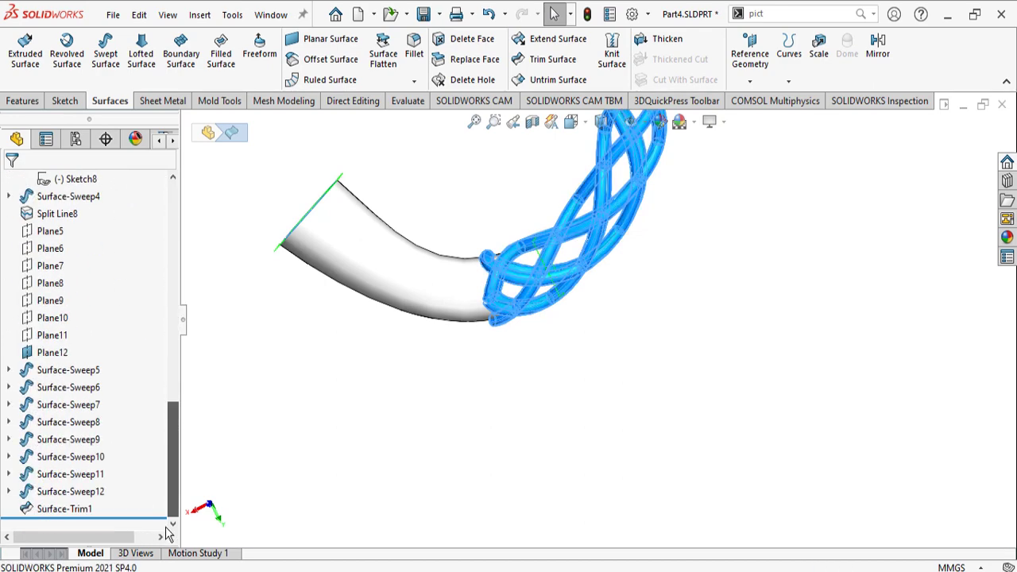
pyautogui.click(294, 441)
# Hide the surface bodies Surface-Sweep5 through Surface-Sweep12, leaving the trimmed lattice body shown
pyautogui.scroll(-2, 603, 222)
pyautogui.scroll(9, 600, 255)
pyautogui.scroll(-3, 599, 238)
pyautogui.moveTo(600, 238); pyautogui.dragTo(646, 481, button='middle')
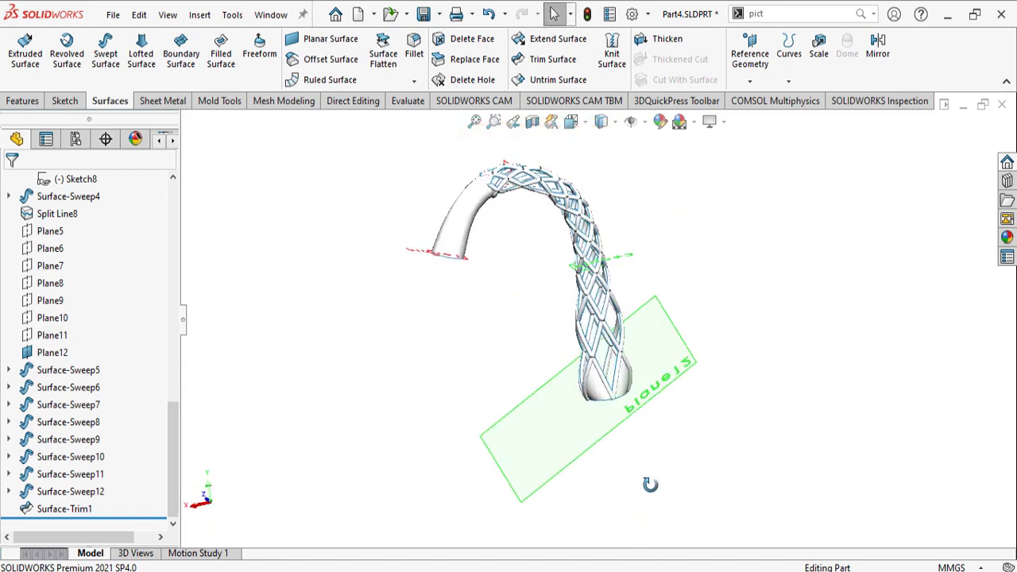
pyautogui.scroll(-3, 600, 270)
pyautogui.scroll(10, 114, 305)
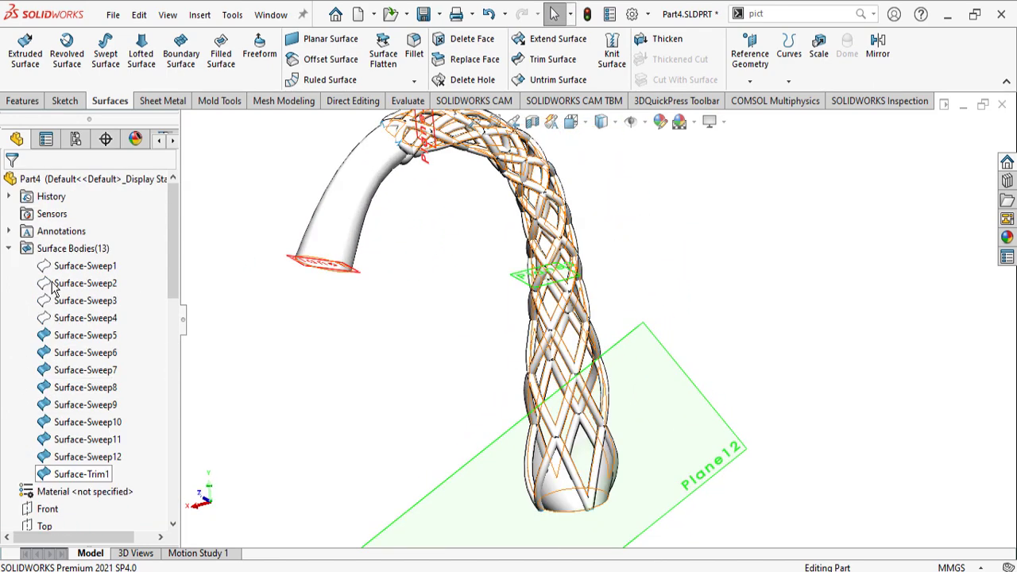
pyautogui.click(74, 337)
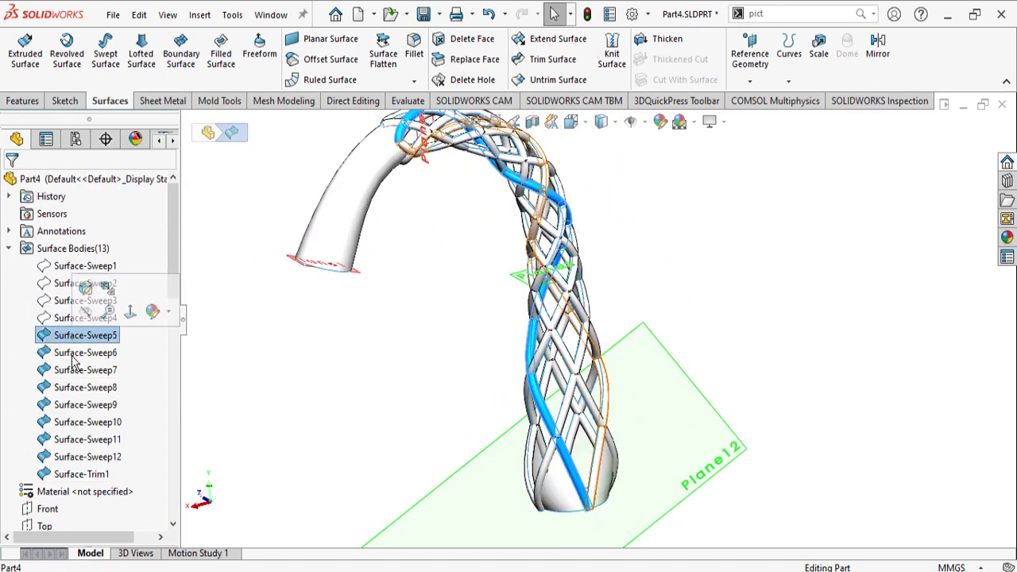
pyautogui.keyDown('shift'); pyautogui.click(84, 456); pyautogui.keyUp('shift')
pyautogui.click(98, 428)
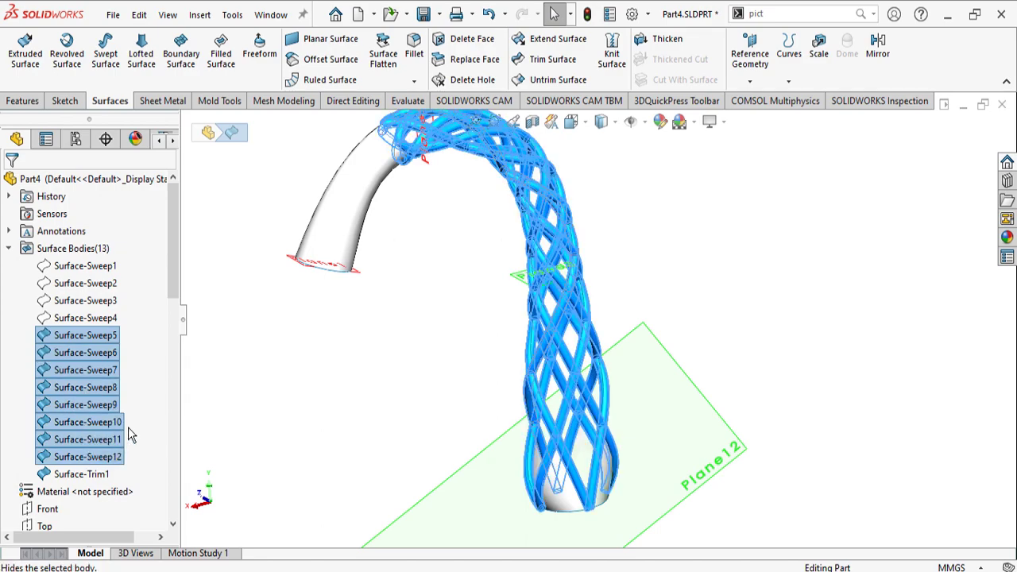
pyautogui.press('Escape')
# Hide the reference planes Plane12 and Plane3 on the faucet's column
pyautogui.moveTo(619, 376); pyautogui.dragTo(436, 493, button='middle')
pyautogui.scroll(8, 537, 317)
pyautogui.scroll(-5, 537, 305)
pyautogui.moveTo(539, 326); pyautogui.dragTo(558, 408, button='middle')
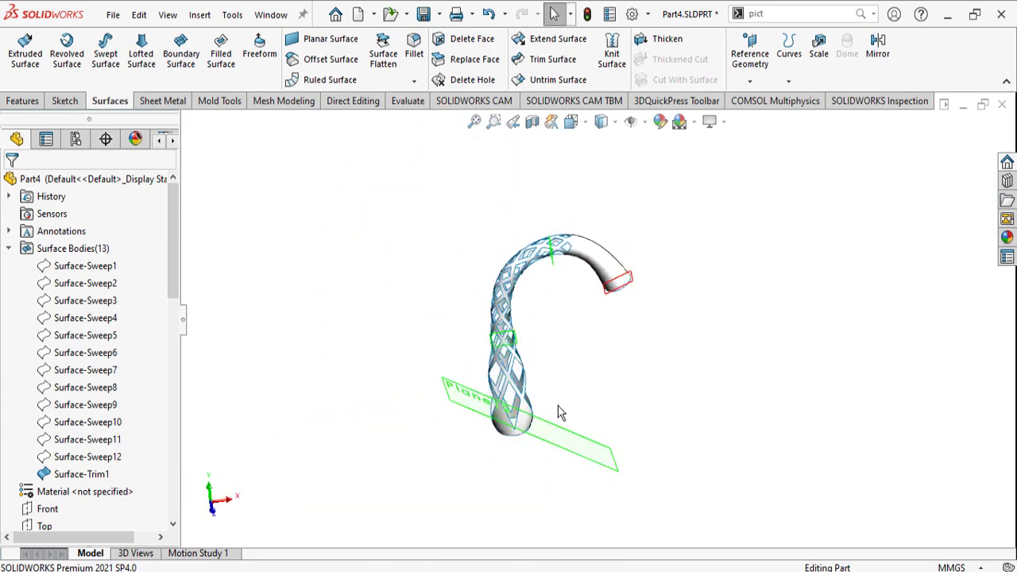
pyautogui.scroll(-2, 558, 432)
pyautogui.rightClick(561, 433)
pyautogui.press('Escape')
pyautogui.scroll(-3, 457, 328)
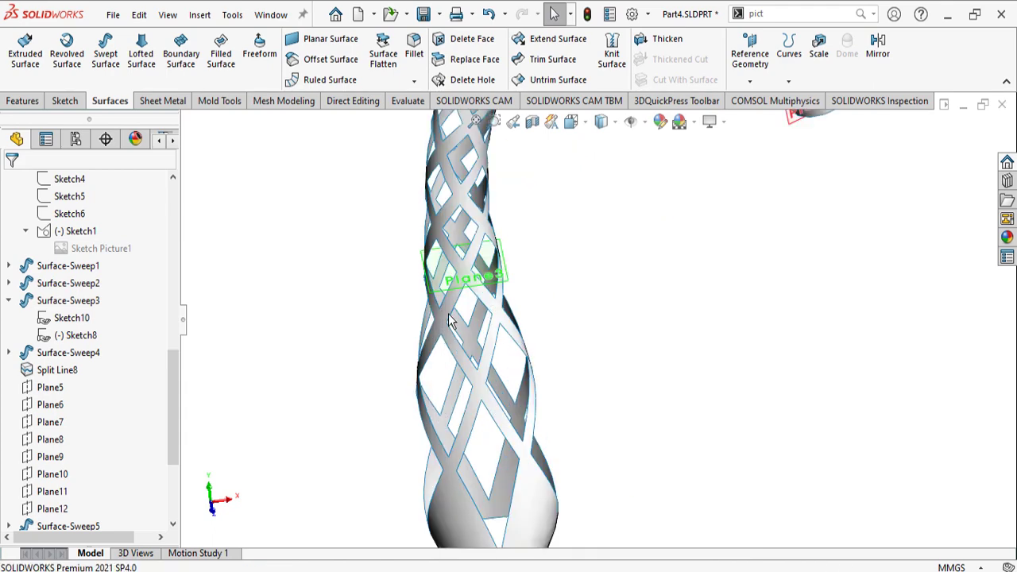
pyautogui.rightClick(509, 279)
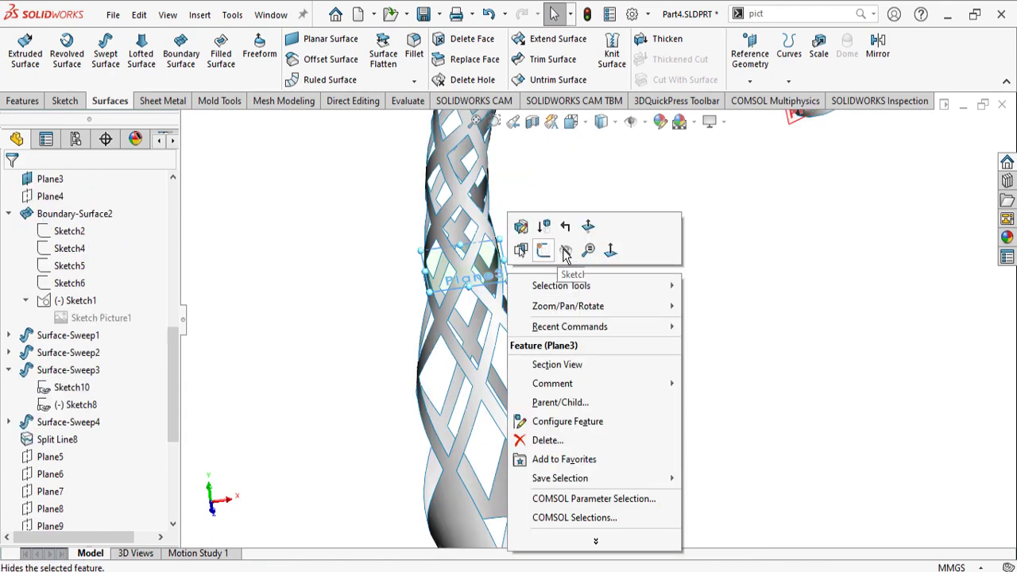
pyautogui.click(536, 262)
# Hide the reference planes Plane2 on the bend and Plane1 at the spout end
pyautogui.scroll(3, 692, 284)
pyautogui.scroll(-5, 618, 232)
pyautogui.rightClick(547, 240)
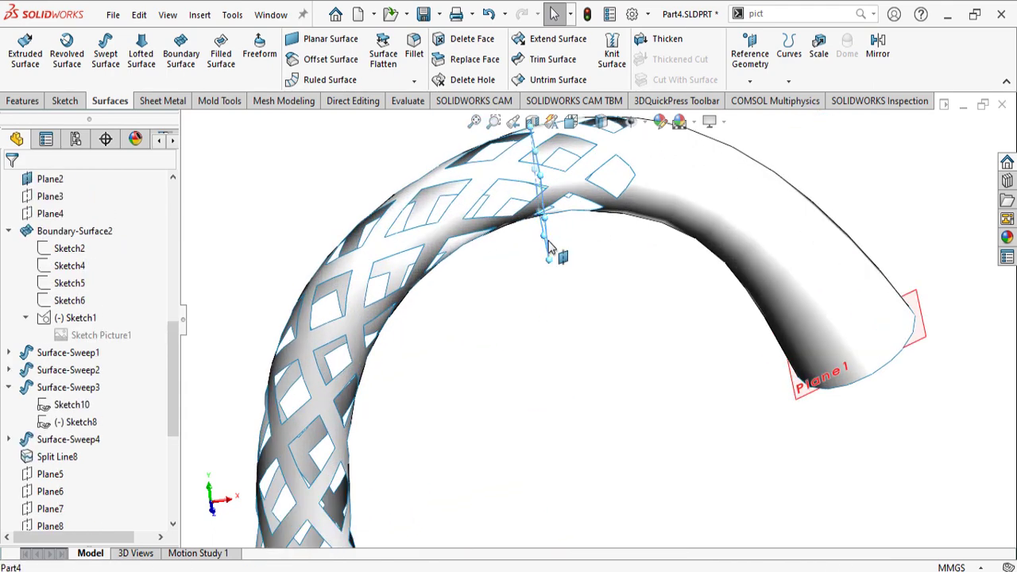
pyautogui.click(611, 221)
pyautogui.rightClick(927, 343)
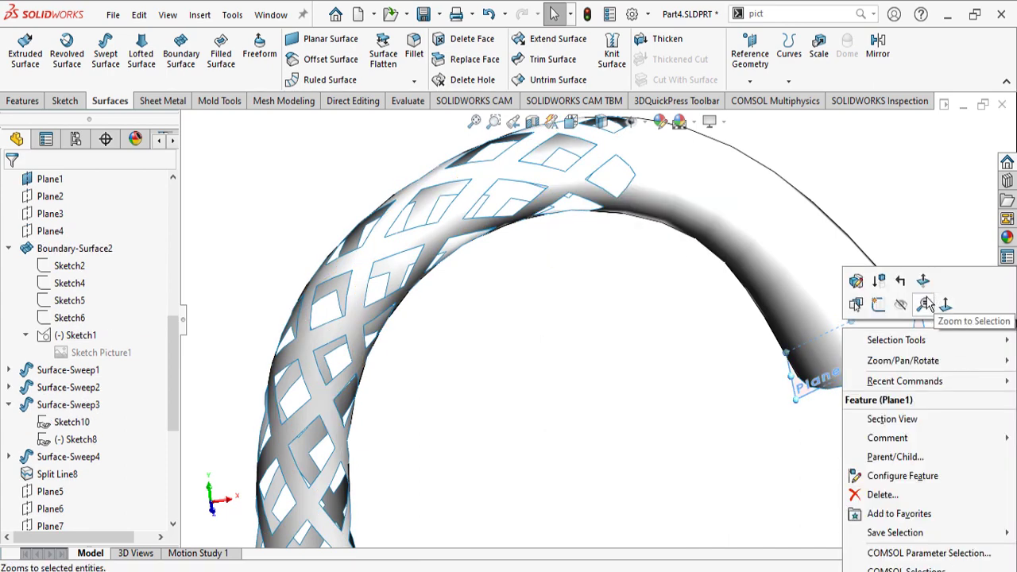
pyautogui.click(901, 305)
# Thicken the trimmed lattice surface Surface-Trim1 by 2 mm towards its outer side
pyautogui.scroll(6, 662, 416)
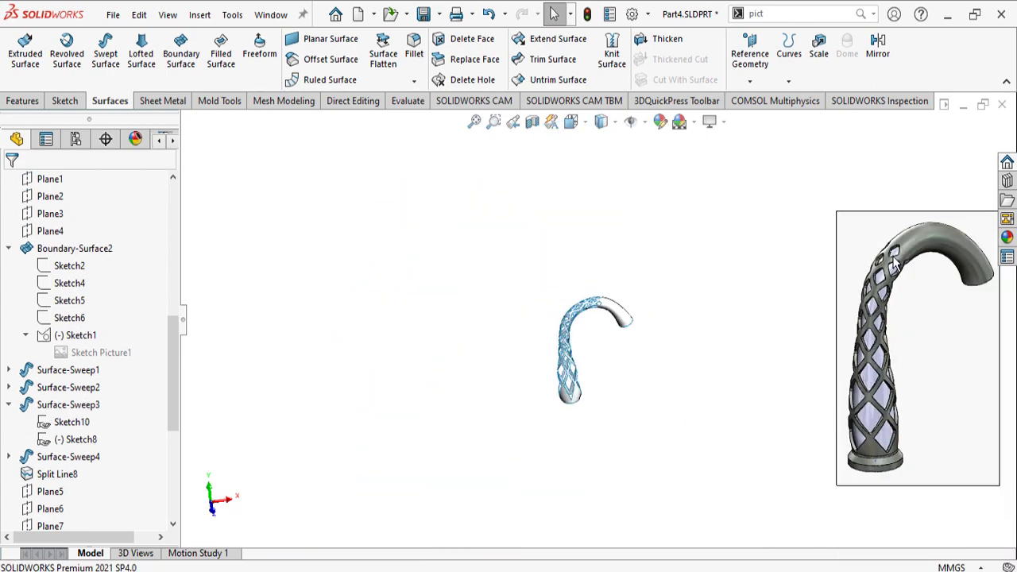
pyautogui.scroll(-7, 646, 368)
pyautogui.moveTo(474, 376); pyautogui.dragTo(509, 317, button='middle')
pyautogui.scroll(3, 553, 170)
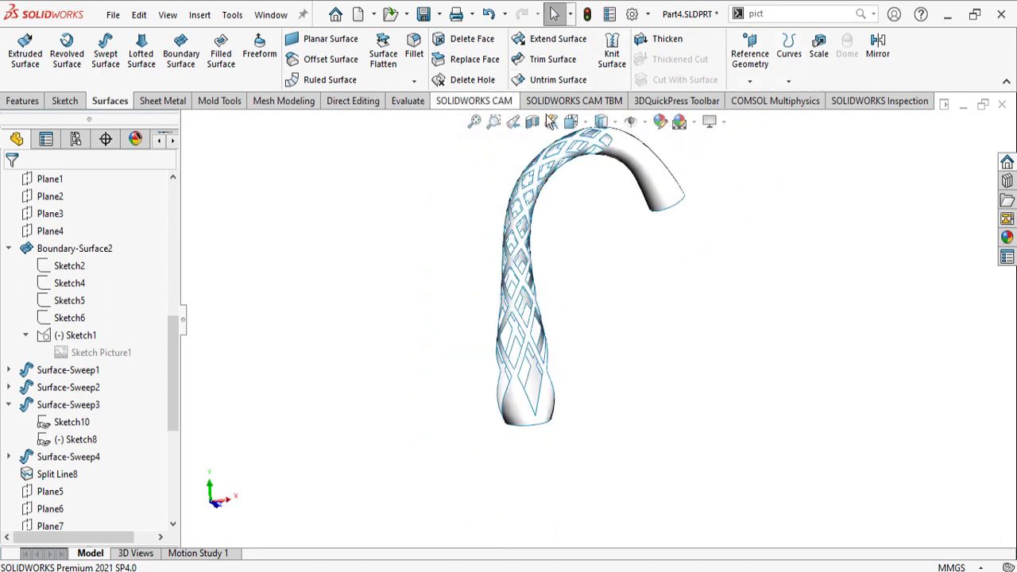
pyautogui.click(664, 40)
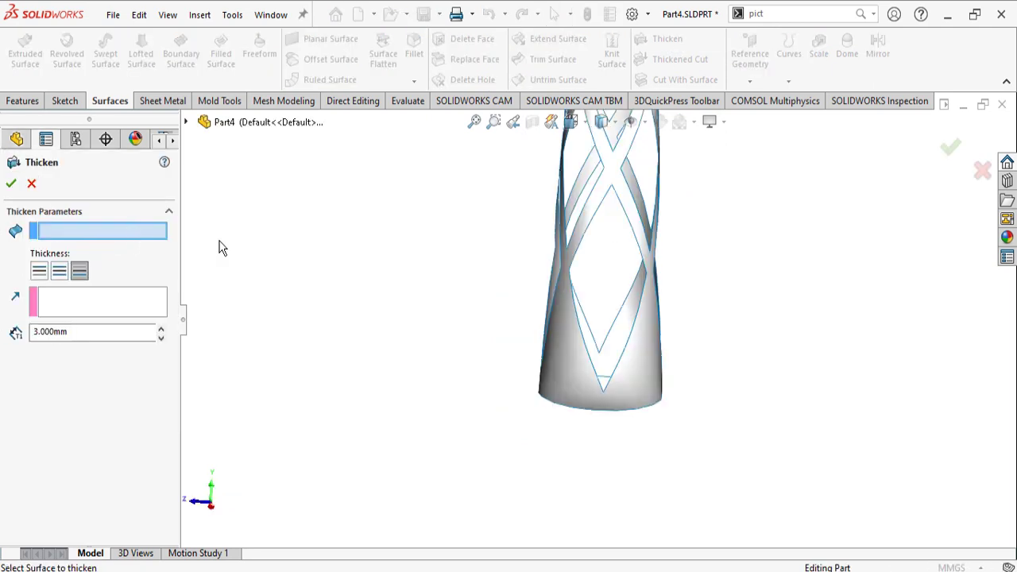
pyautogui.click(616, 391)
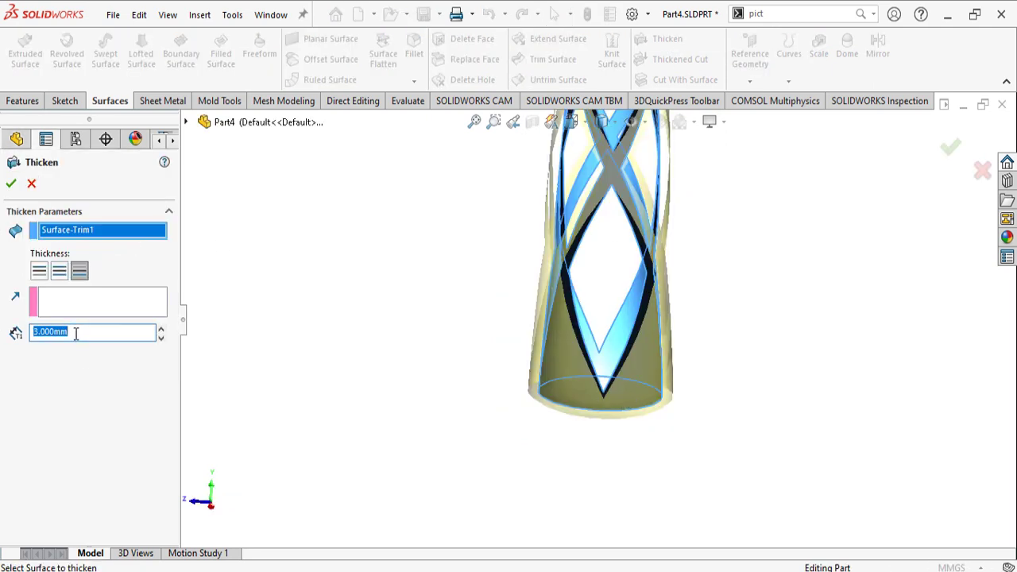
pyautogui.press('Return')
pyautogui.click(39, 274)
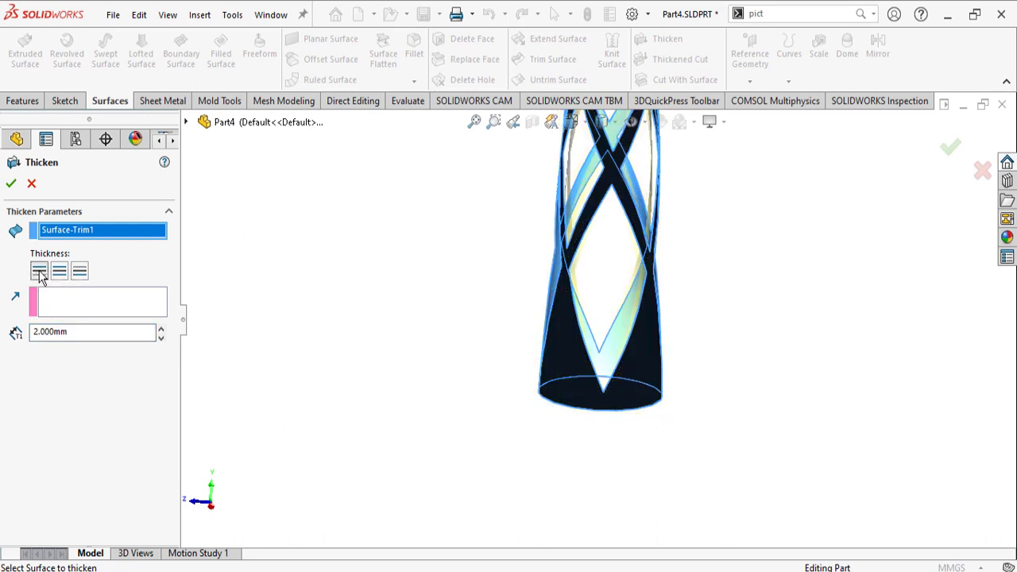
pyautogui.click(81, 272)
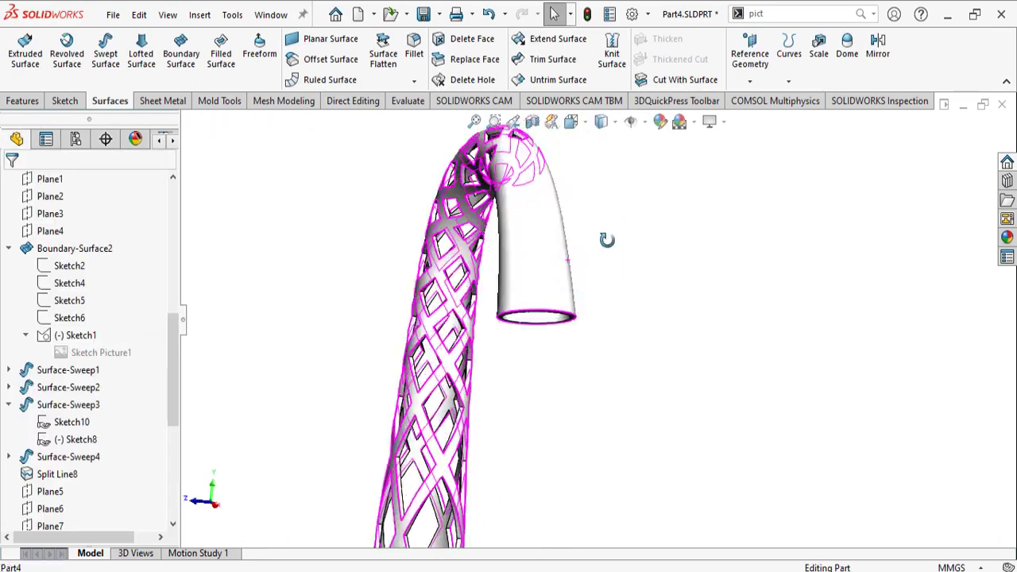
# Compare the thickened faucet with the reference picture and start a sketch on the Front plane
pyautogui.moveTo(606, 238); pyautogui.dragTo(668, 311, button='middle')
pyautogui.scroll(7, 556, 370)
pyautogui.scroll(-3, 777, 393)
pyautogui.moveTo(552, 373); pyautogui.dragTo(588, 375, button='middle')
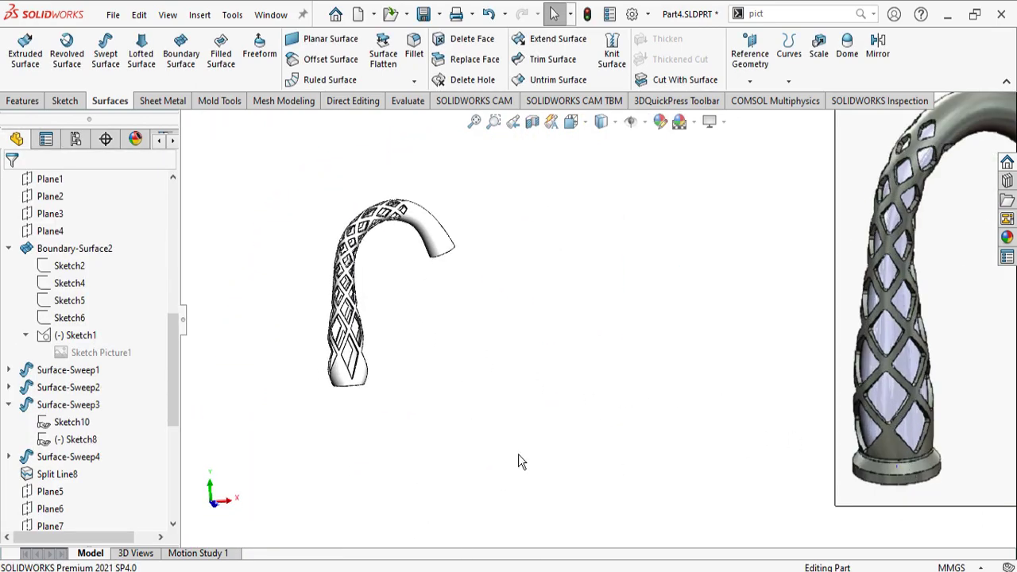
pyautogui.scroll(-4, 342, 376)
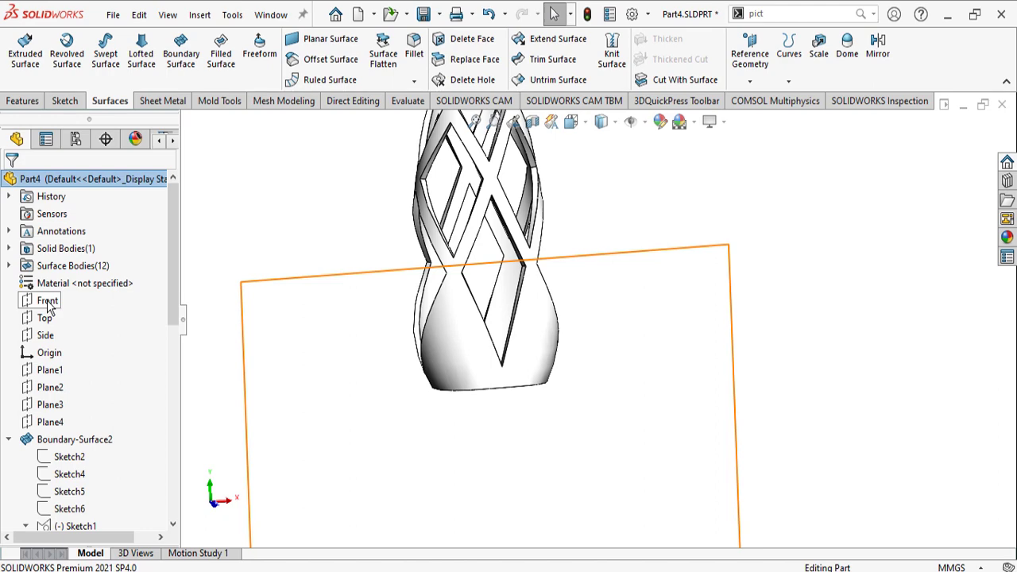
pyautogui.rightClick(48, 300)
pyautogui.click(64, 250)
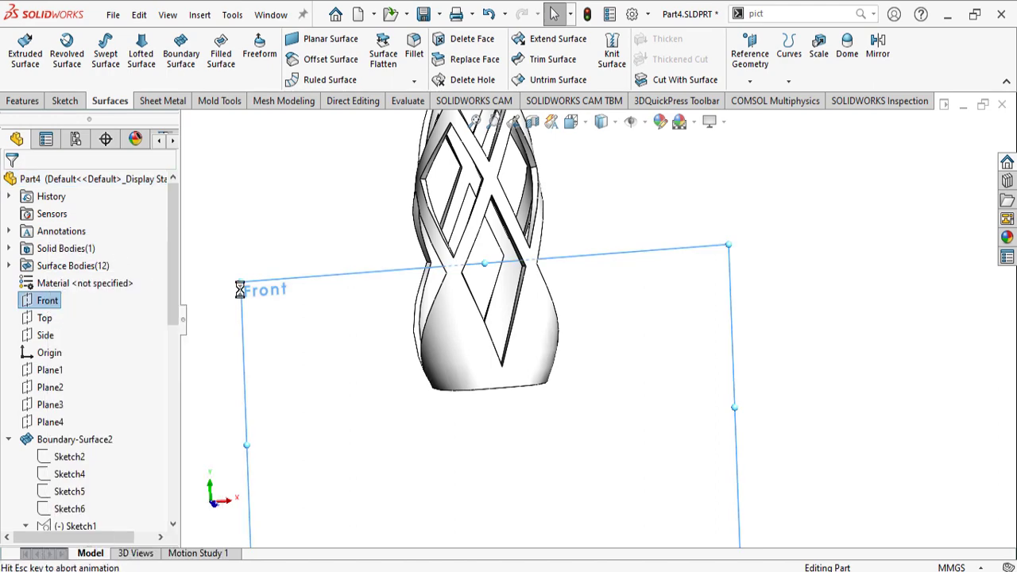
# Sketch a closed half profile for the base flange with lines, about 30 mm wide from the centre axis, with a sloped outer shoulder
pyautogui.scroll(-6, 404, 358)
pyautogui.scroll(6, 580, 310)
pyautogui.scroll(-5, 622, 340)
pyautogui.moveTo(563, 374)
pyautogui.mouseDown(button='right')
pyautogui.moveTo(527, 374)
pyautogui.moveTo(482, 355)
pyautogui.mouseUp(button='right')
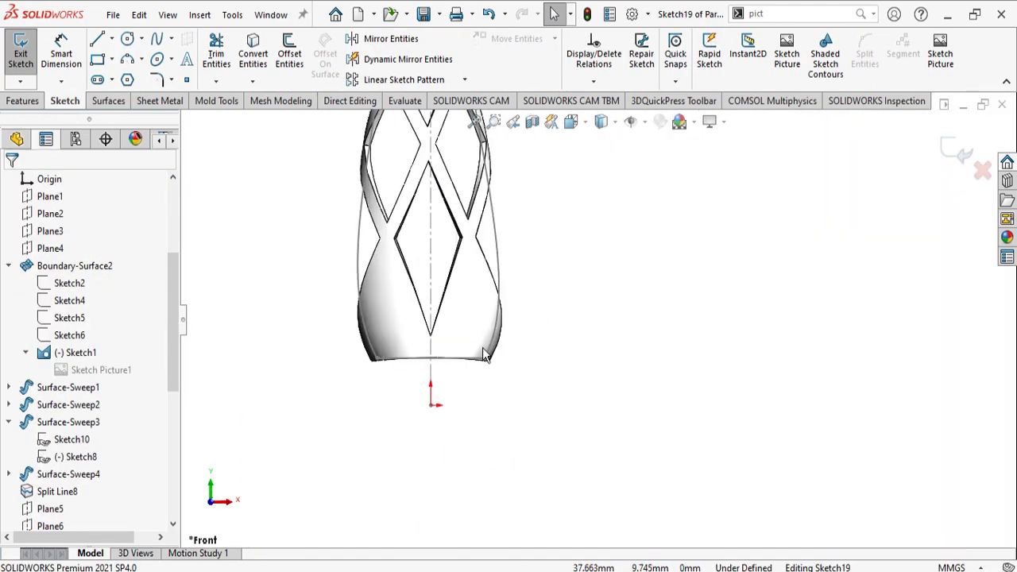
pyautogui.scroll(7, 531, 370)
pyautogui.scroll(-6, 548, 337)
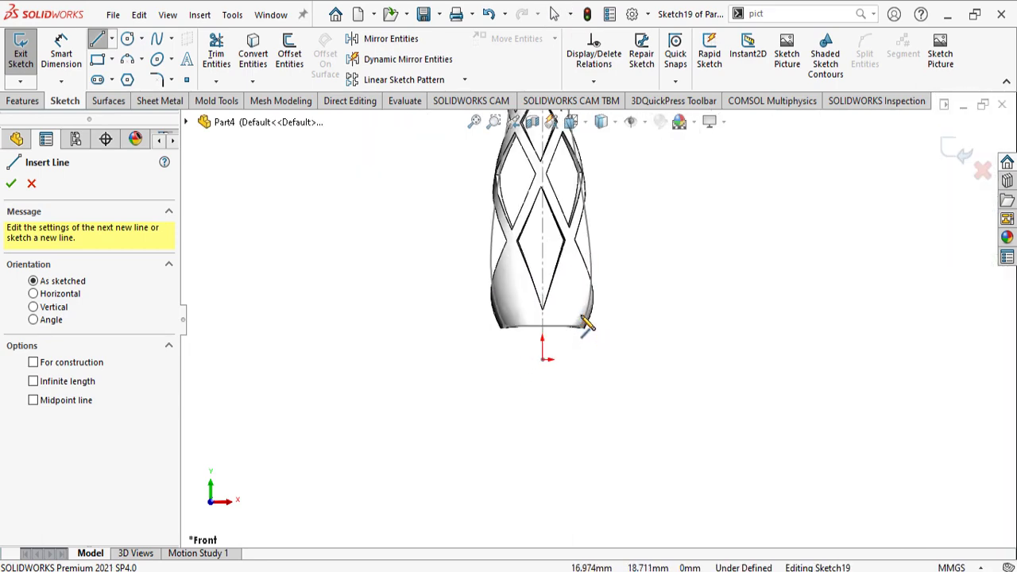
pyautogui.click(582, 317)
pyautogui.click(610, 334)
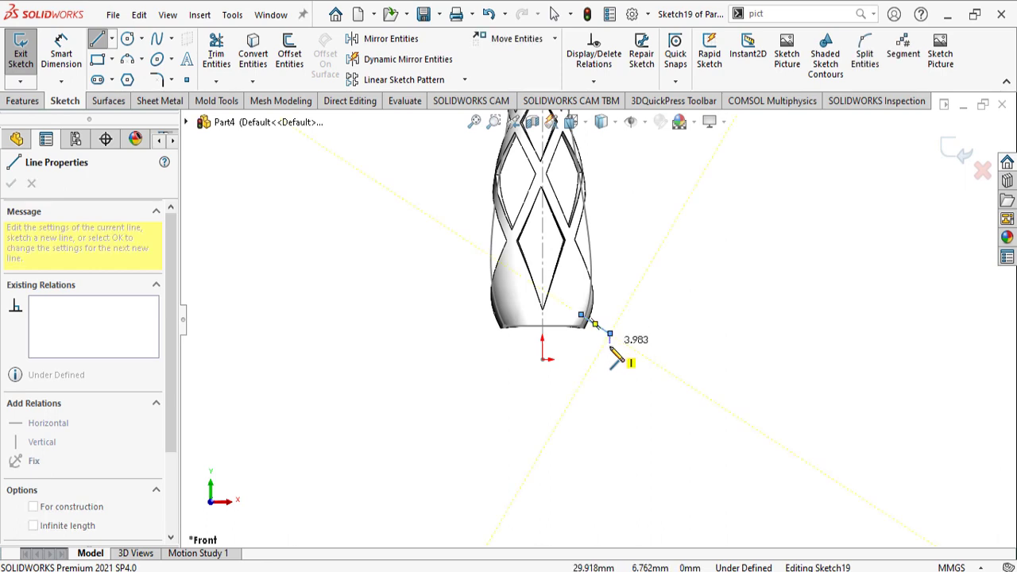
pyautogui.click(609, 349)
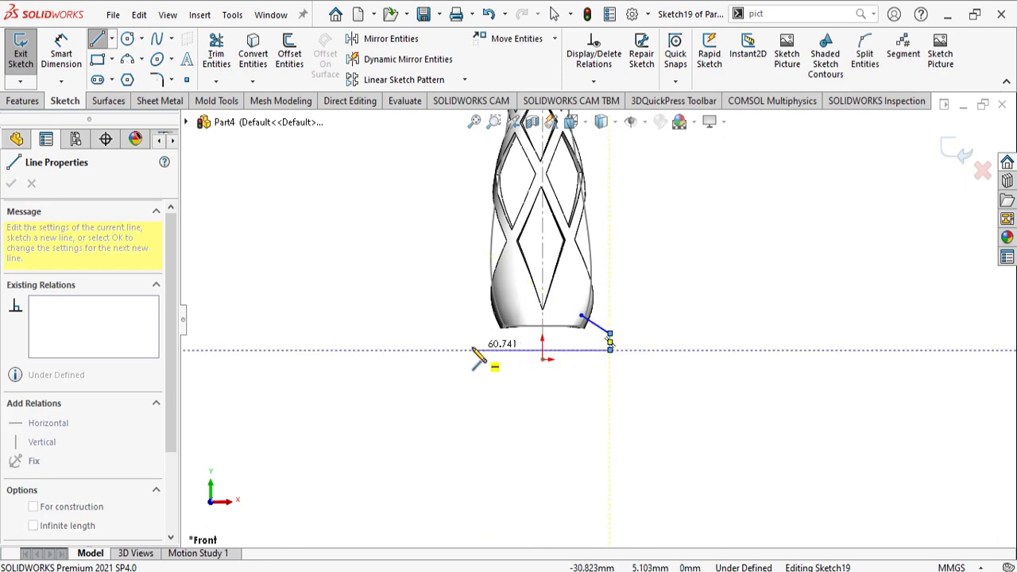
pyautogui.click(542, 350)
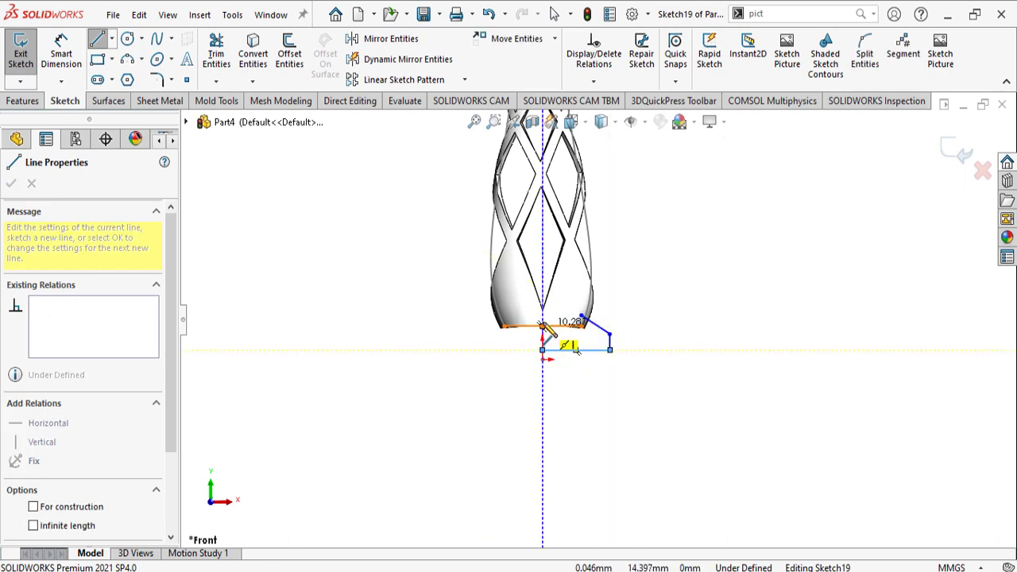
pyautogui.click(581, 315)
pyautogui.scroll(-5, 580, 316)
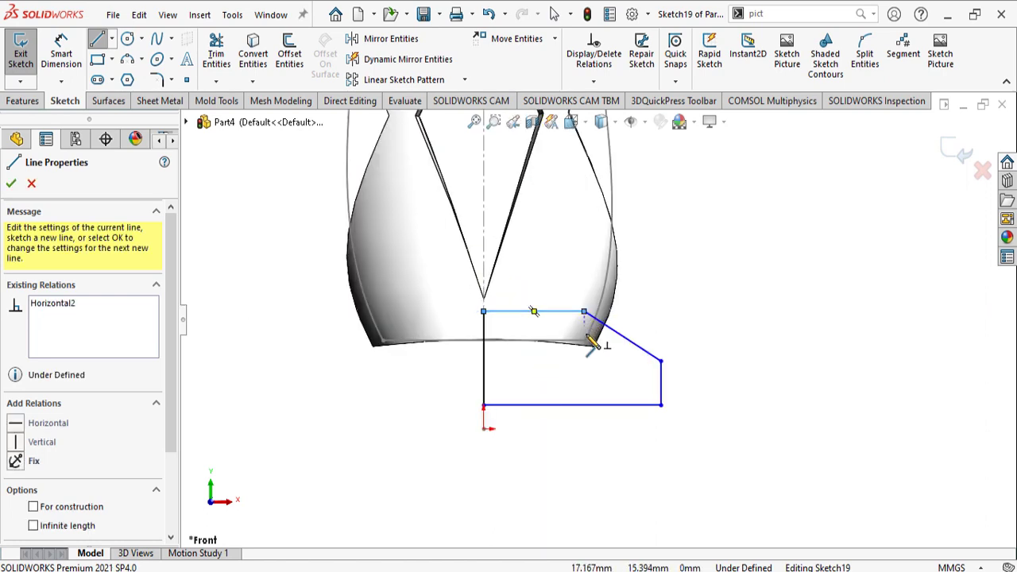
pyautogui.press('Escape')
# Pull the profile's lower inner corner onto the origin, adjust its upper outer corner, and set the top-to-sloped-edge angle to 135°
pyautogui.moveTo(410, 457); pyautogui.dragTo(416, 504)
pyautogui.moveTo(586, 294); pyautogui.dragTo(611, 308)
pyautogui.press('d')
pyautogui.click(604, 318)
pyautogui.click(641, 326)
pyautogui.click(613, 381)
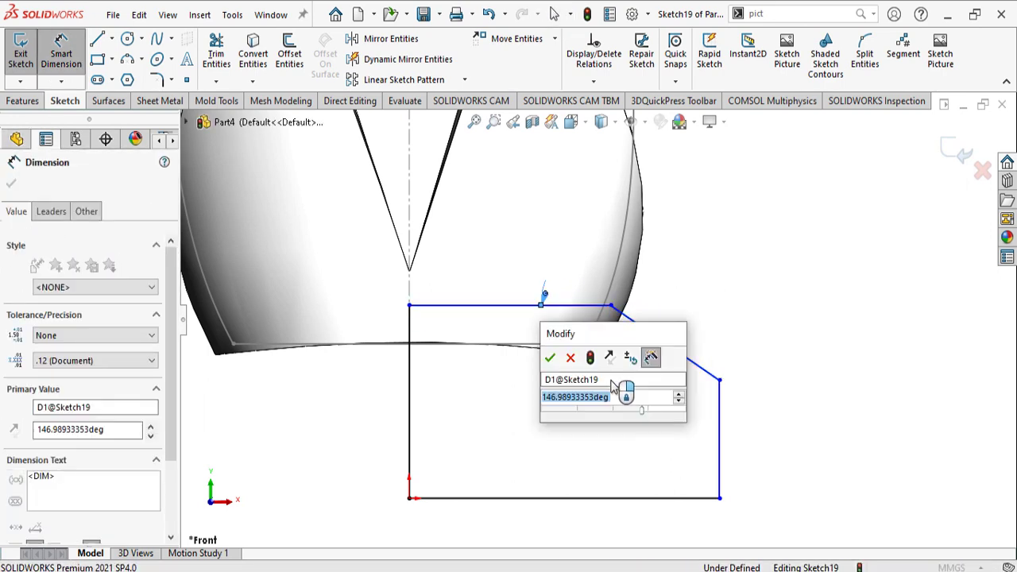
pyautogui.write('135')
pyautogui.press('Return')
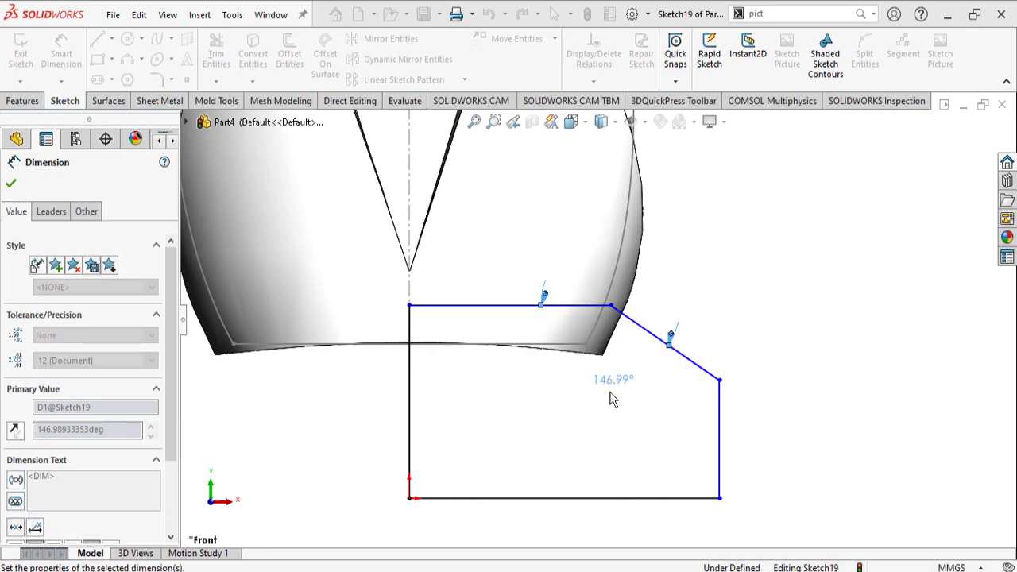
# Dimension the flange profile's outer vertical edge to 6 mm and finish dimensioning
pyautogui.scroll(4, 713, 469)
pyautogui.scroll(5, 659, 384)
pyautogui.scroll(-8, 633, 343)
pyautogui.click(533, 290)
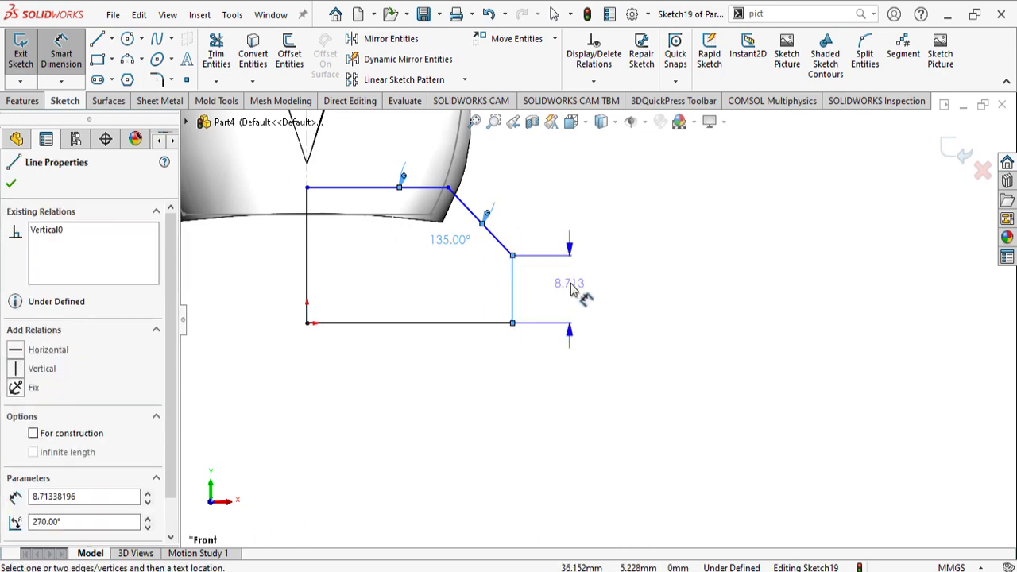
pyautogui.click(590, 296)
pyautogui.write('6')
pyautogui.press('Return')
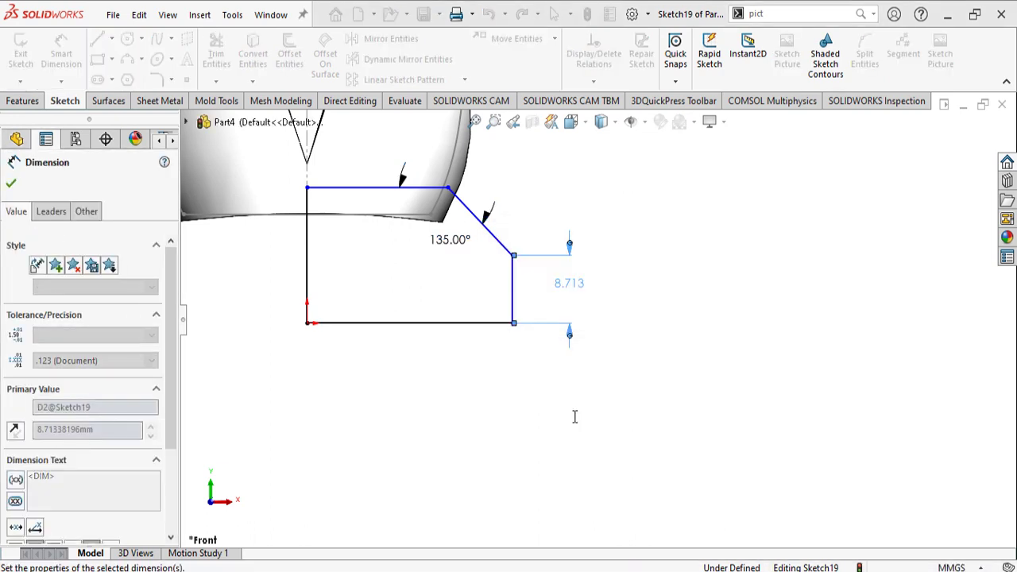
pyautogui.scroll(4, 482, 292)
pyautogui.press('Escape')
pyautogui.press('Escape')
# Revolve the flange profile 360° about its vertical centre line, merging the result
pyautogui.click(22, 101)
pyautogui.click(72, 54)
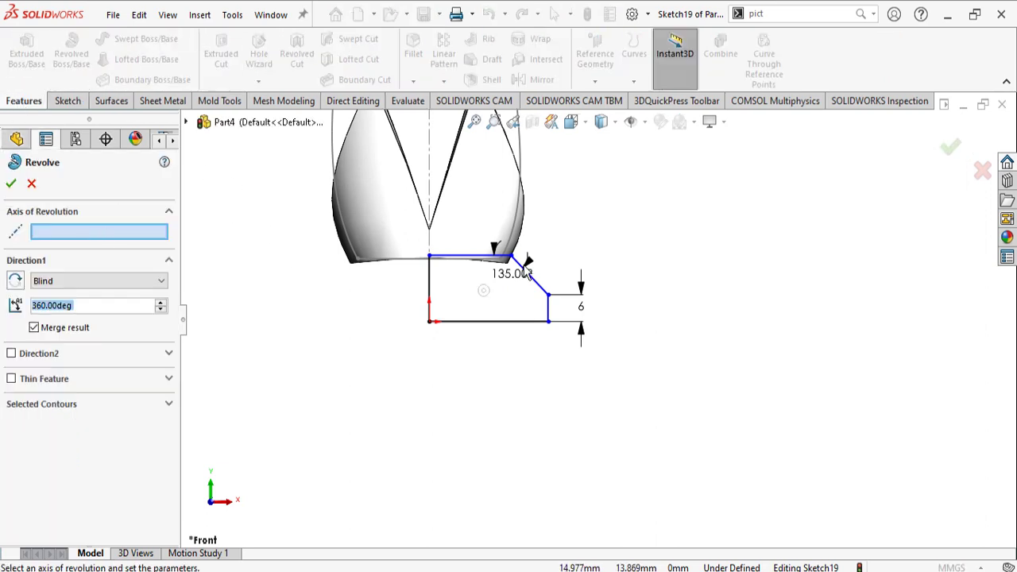
pyautogui.click(429, 283)
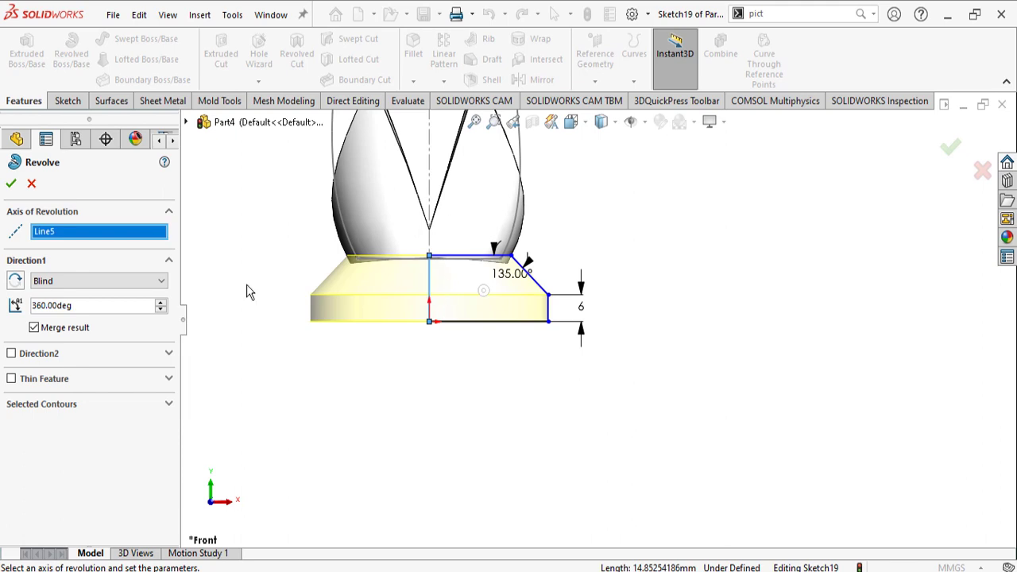
pyautogui.click(13, 184)
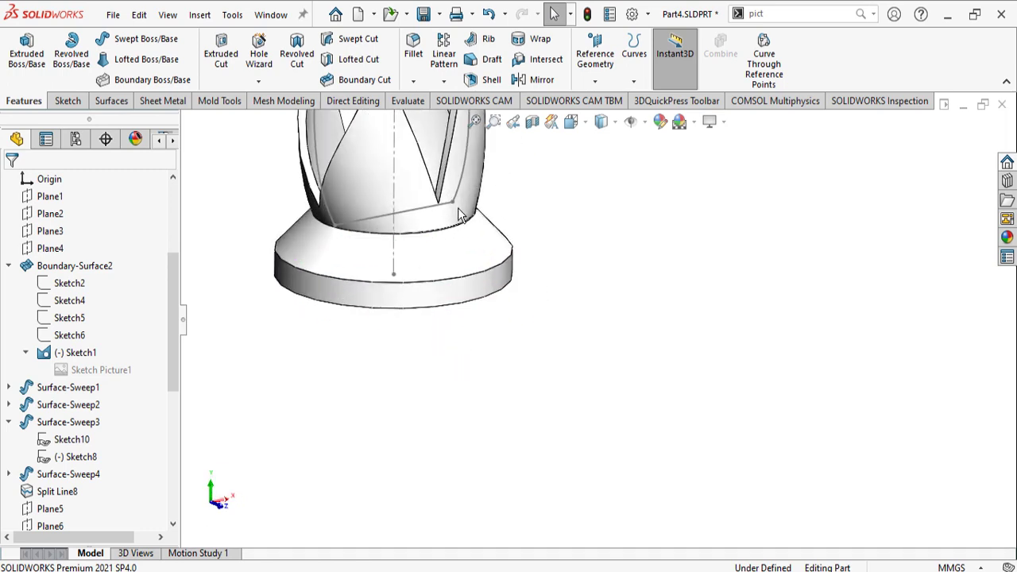
# Hide Sketch1, whose lines run through the faucet and its base, and clear the selection
pyautogui.rightClick(457, 193)
pyautogui.click(493, 172)
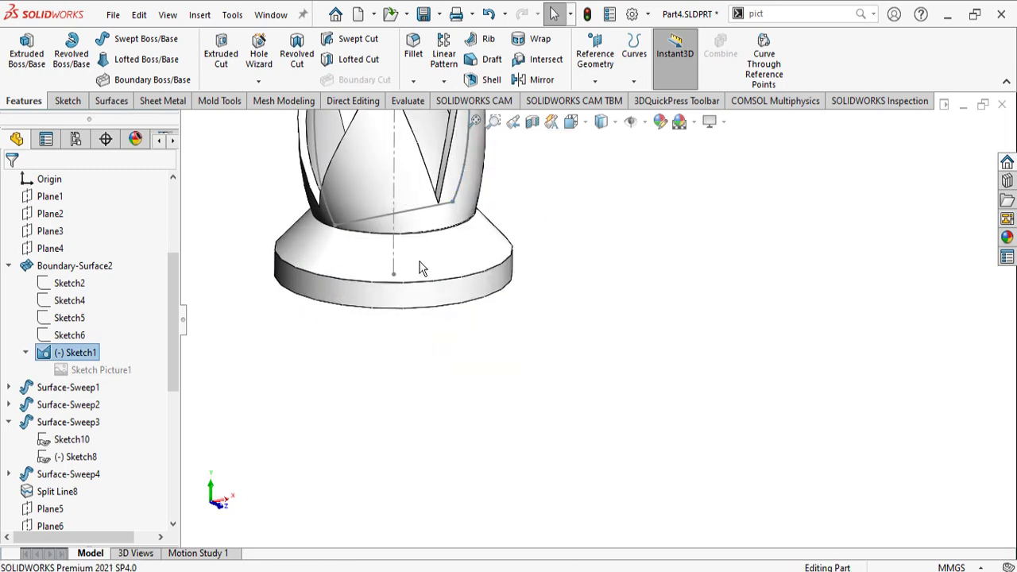
pyautogui.click(406, 227)
pyautogui.click(567, 241)
pyautogui.click(614, 119)
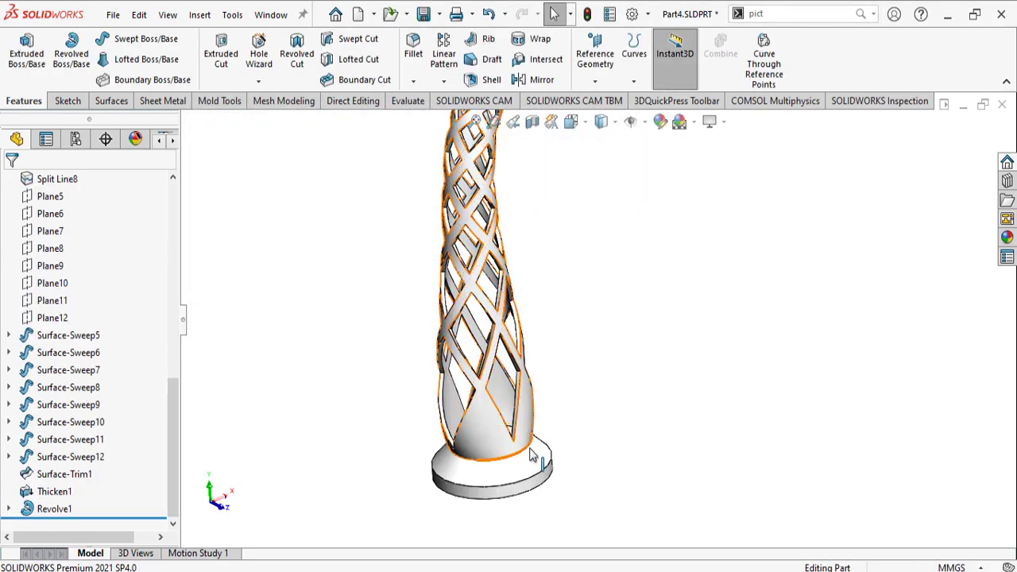
# Examine the finished faucet from several sides and compare it with the reference picture
pyautogui.scroll(2, 531, 454)
pyautogui.moveTo(531, 453); pyautogui.dragTo(550, 356, button='middle')
pyautogui.scroll(-3, 553, 361)
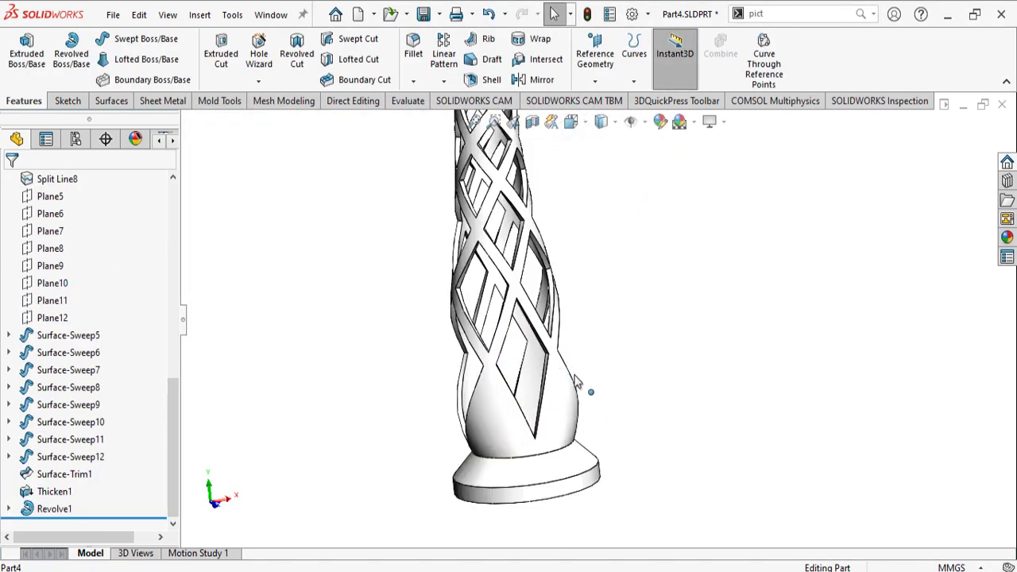
pyautogui.scroll(3, 592, 302)
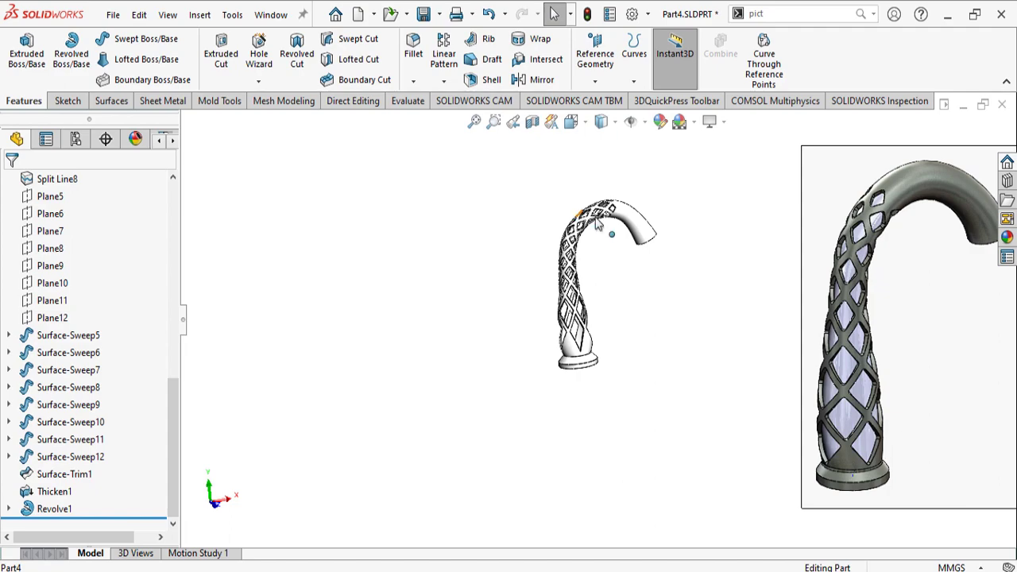
pyautogui.scroll(-3, 579, 212)
pyautogui.scroll(-2, 580, 390)
pyautogui.scroll(1, 603, 276)
pyautogui.moveTo(603, 276); pyautogui.dragTo(587, 307, button='middle')
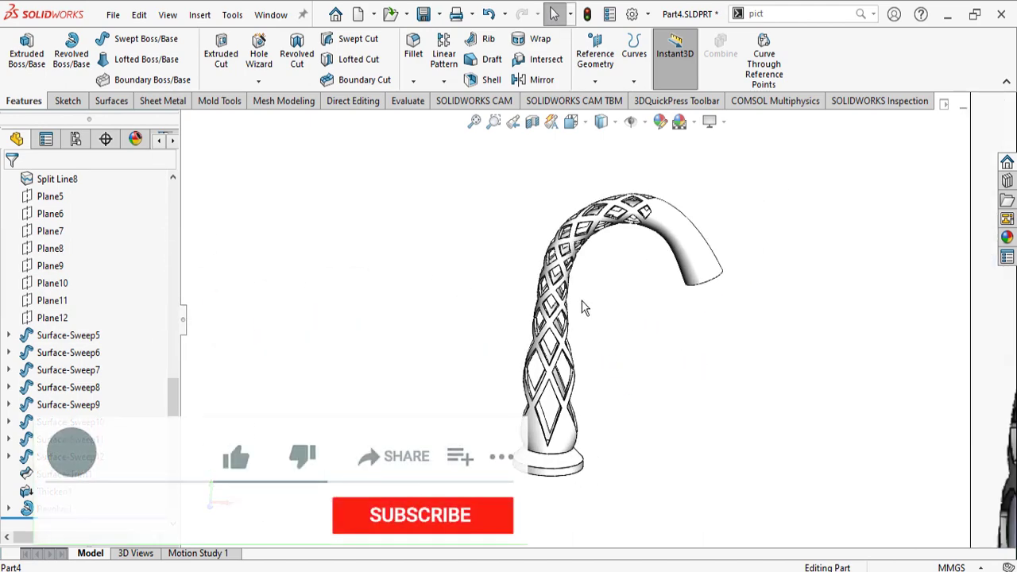
pyautogui.moveTo(636, 337); pyautogui.dragTo(603, 358, button='middle')
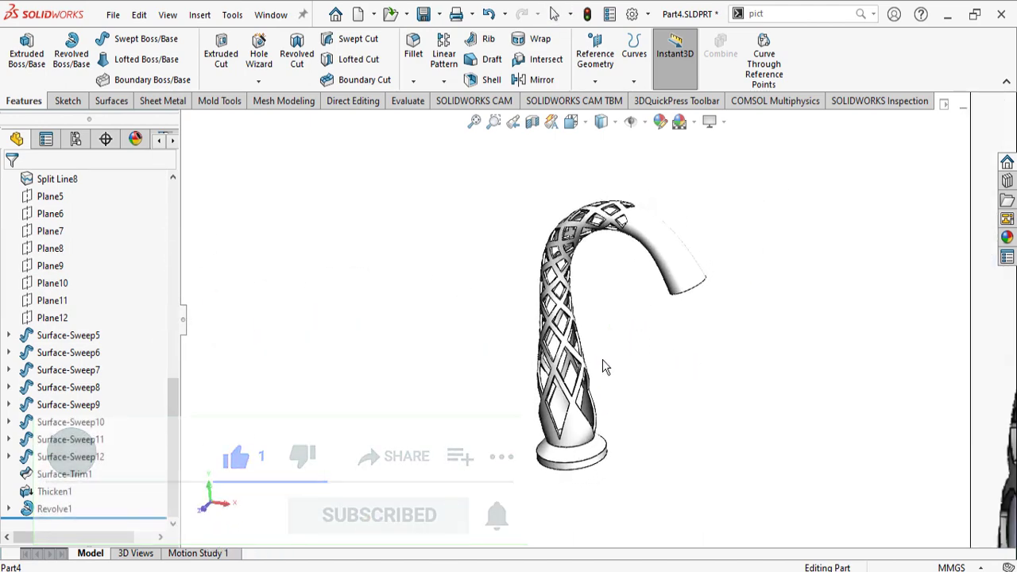